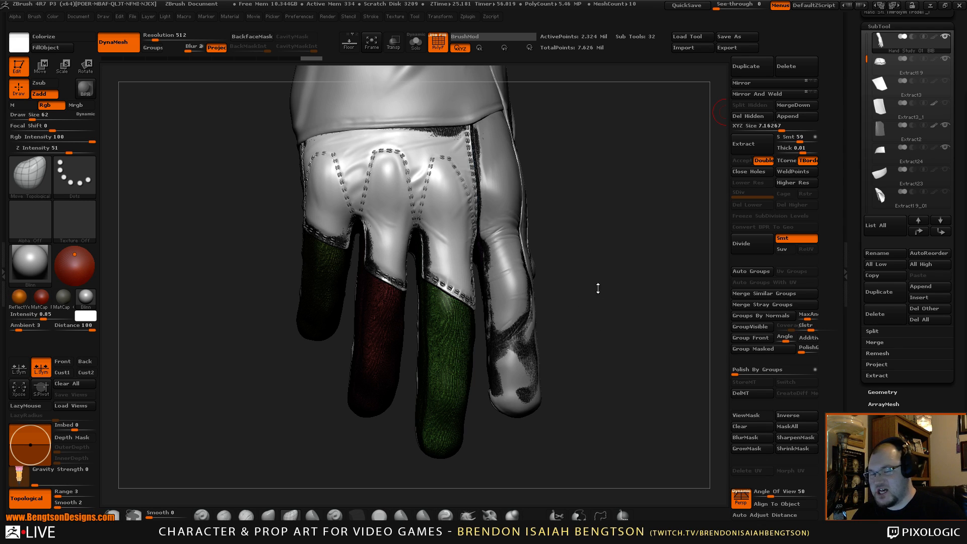
- Turn off the polyframe display on the glove and activate the Dam Standard brush
drag(609, 303, 599, 283)
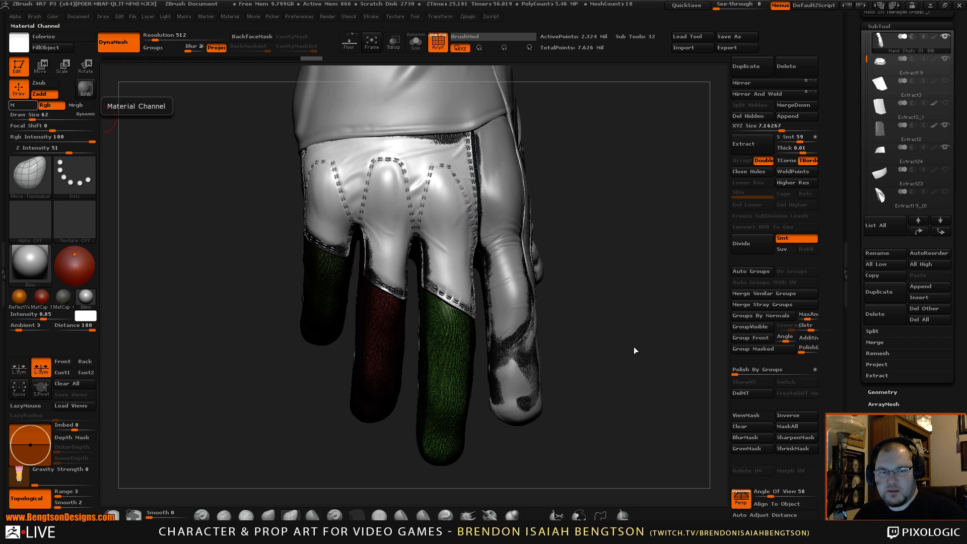
drag(634, 346, 665, 273)
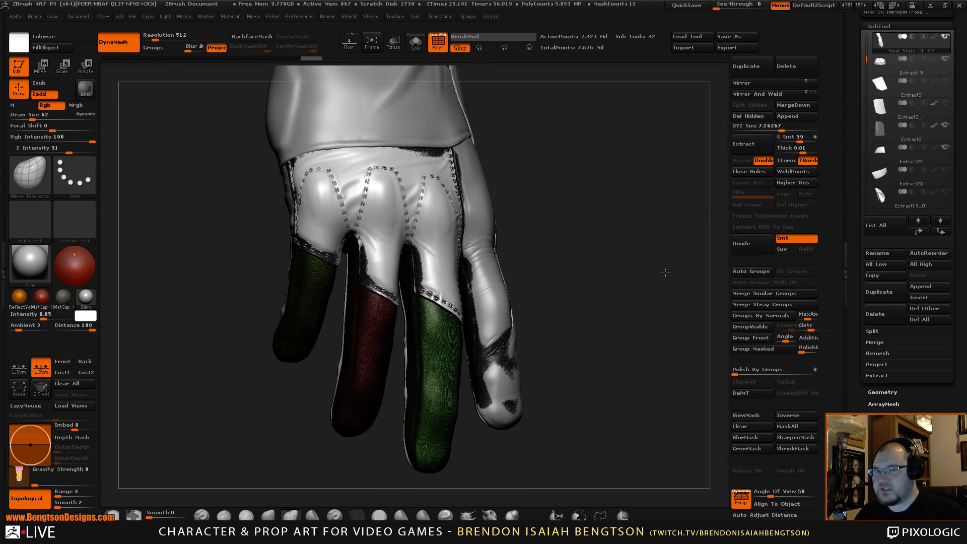
mouse_move(881, 44)
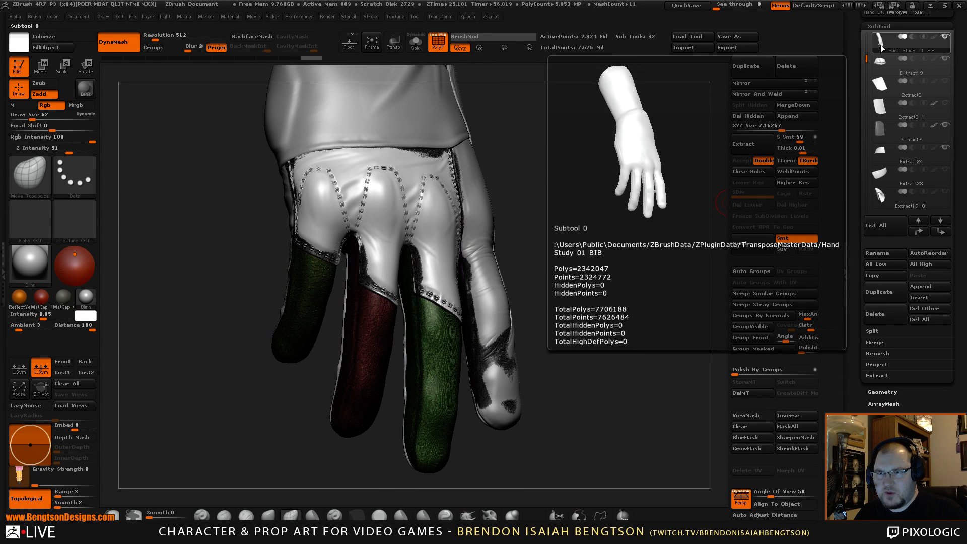
mouse_move(640, 282)
mouse_down()
mouse_move(645, 264)
mouse_move(661, 271)
mouse_up()
key(shift+f)
key(b)
key(d)
key(s)
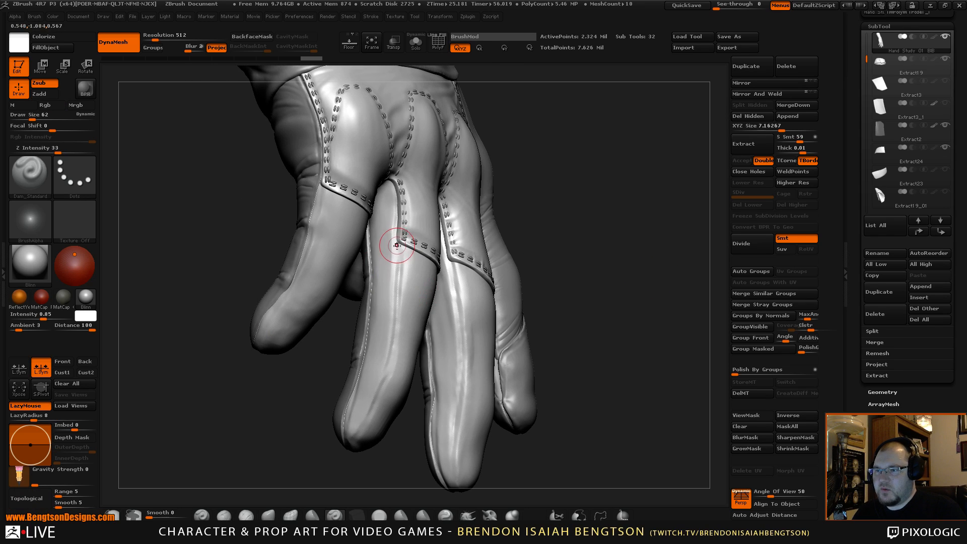
drag(567, 173, 649, 197)
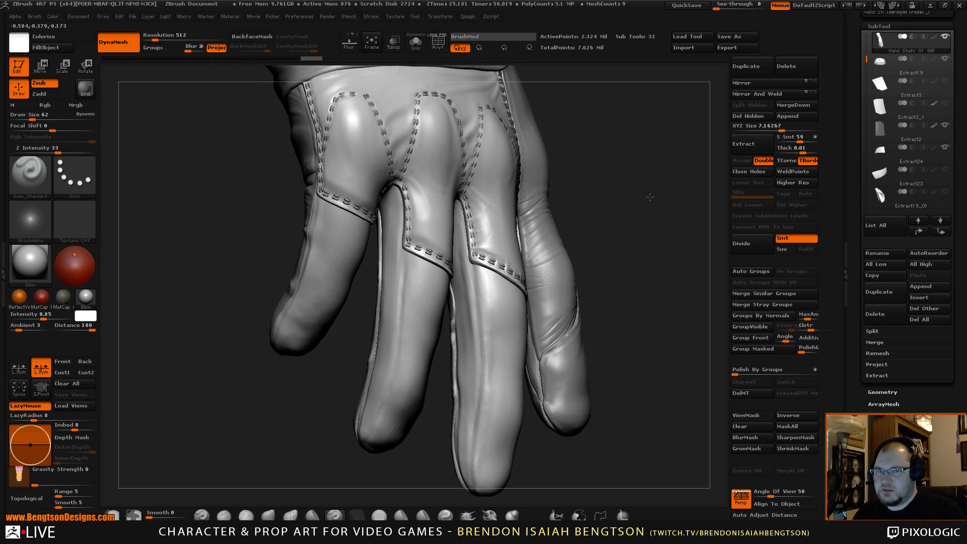
- Apply ClayPolish to the hand subtool
click(871, 26)
click(877, 39)
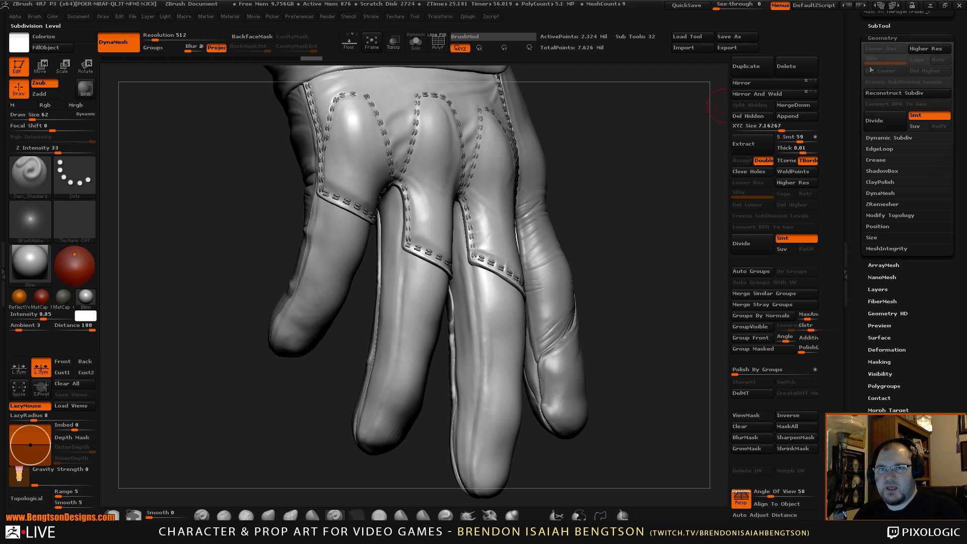
click(882, 184)
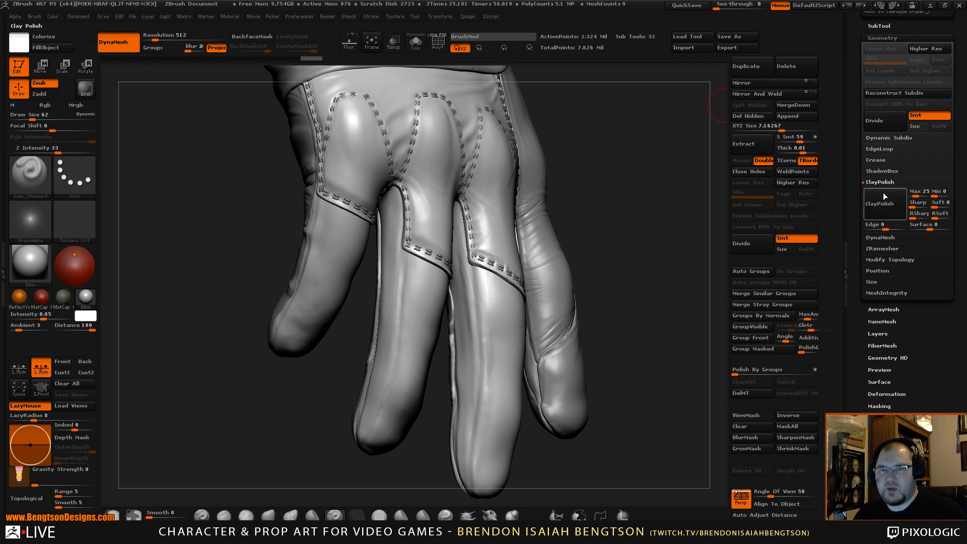
click(875, 204)
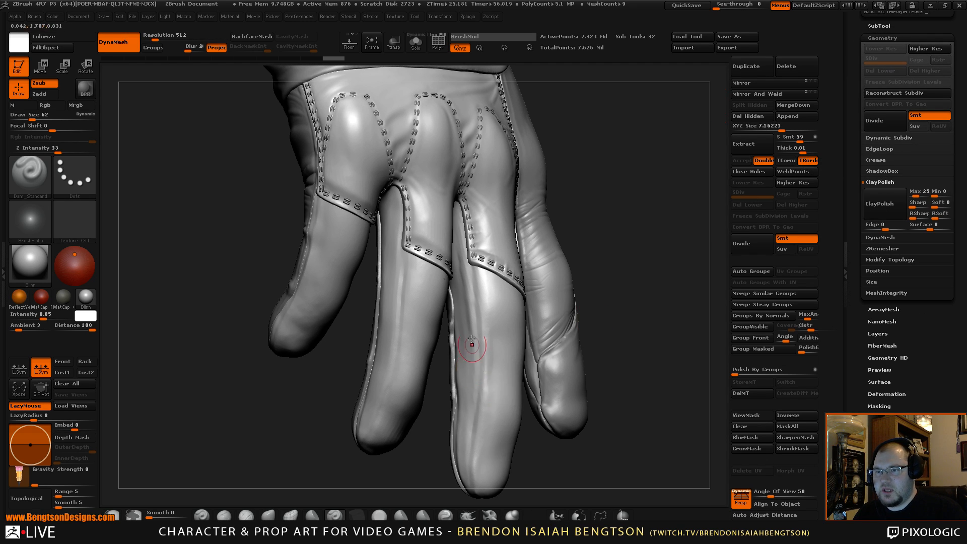
- Smooth the back of the middle finger from below its stitched cuff down to the fingertip
drag(637, 222, 651, 229)
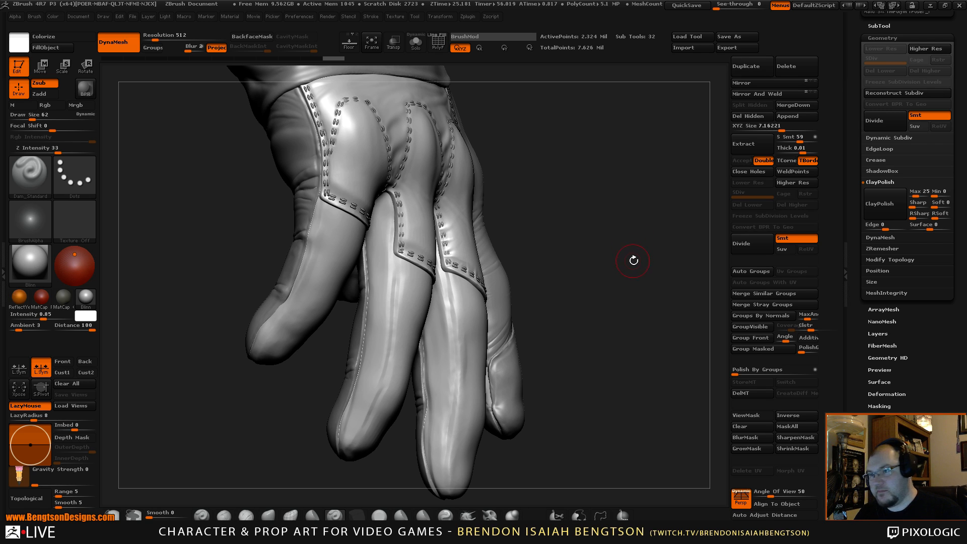
mouse_move(634, 260)
mouse_down()
mouse_move(610, 265)
mouse_move(632, 263)
mouse_move(637, 232)
mouse_move(630, 246)
mouse_up()
drag(627, 280, 641, 259)
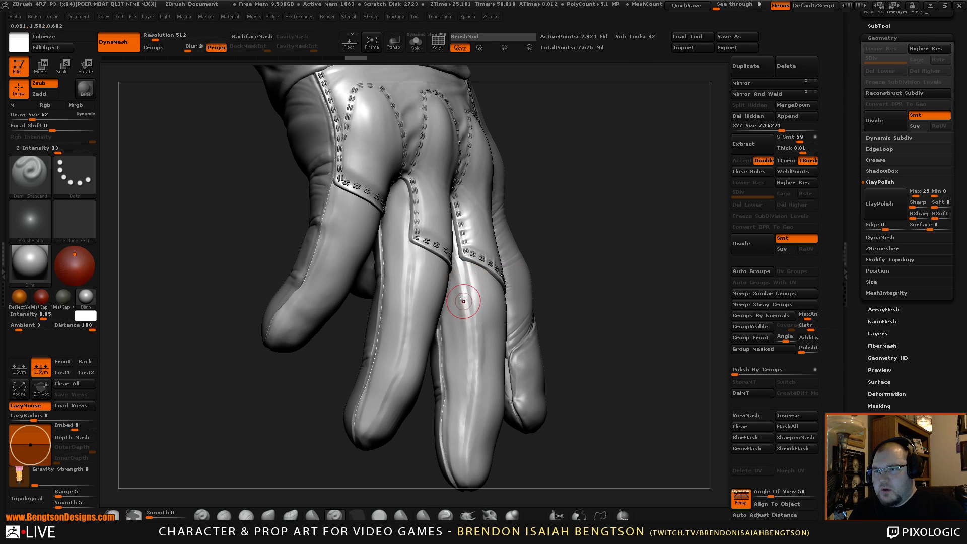
mouse_move(464, 301)
shift+mouse_down()
mouse_move(458, 258)
mouse_move(469, 301)
shift+mouse_up()
mouse_move(609, 243)
alt+mouse_down()
mouse_move(615, 225)
mouse_move(630, 262)
alt+mouse_up()
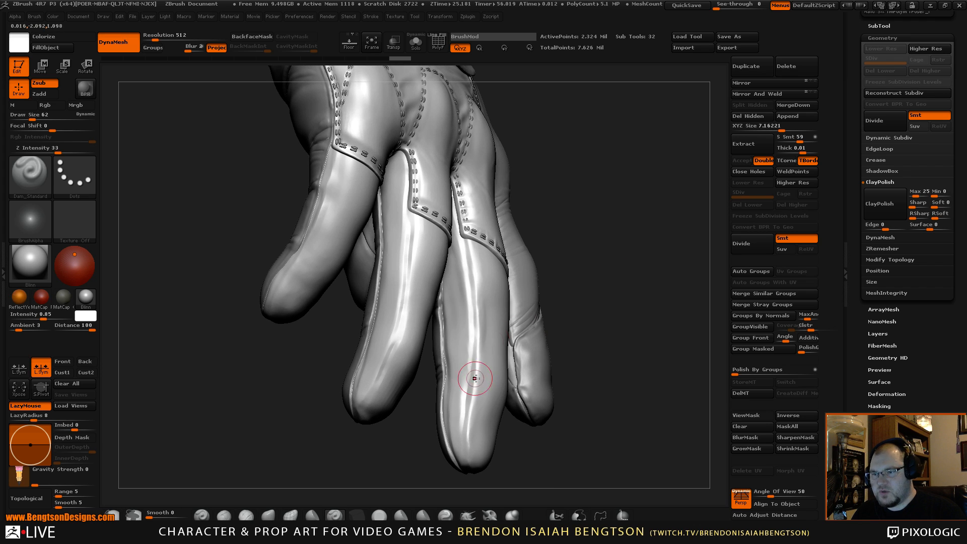
shift+drag(475, 379, 469, 424)
- Select the Extract17_02 subtool and pull its seam edge along the middle finger with the Move Topological brush at draw size 105
mouse_move(633, 269)
alt+mouse_down()
mouse_move(637, 233)
mouse_move(613, 247)
alt+mouse_up()
alt+click(445, 382)
key(b)
key(m)
key(t)
key(space)
drag(448, 369, 456, 354)
drag(538, 294, 550, 296)
drag(461, 388, 456, 370)
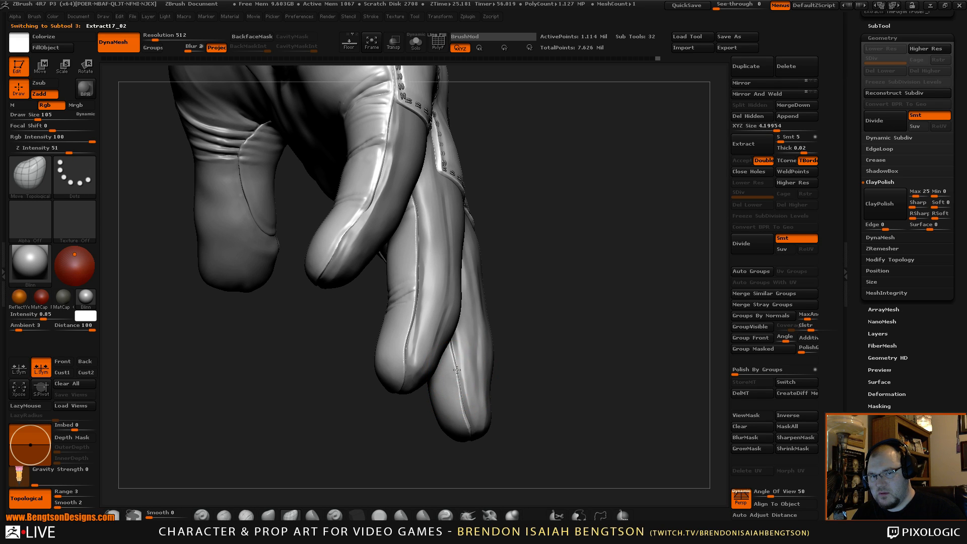
- Nudge the Extract17_02 seam edges at the middle and ring fingertips to fit the finger shapes
drag(545, 321, 514, 328)
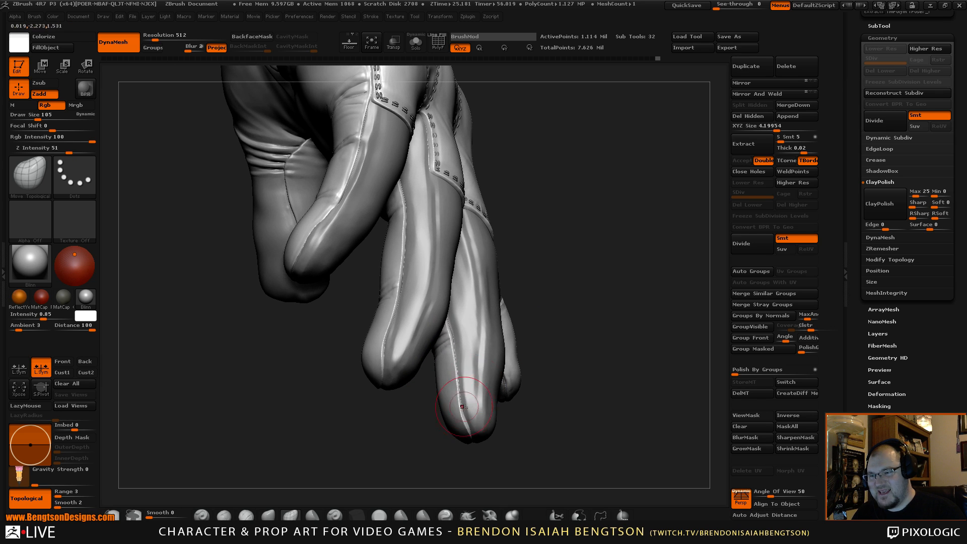
drag(459, 412, 460, 411)
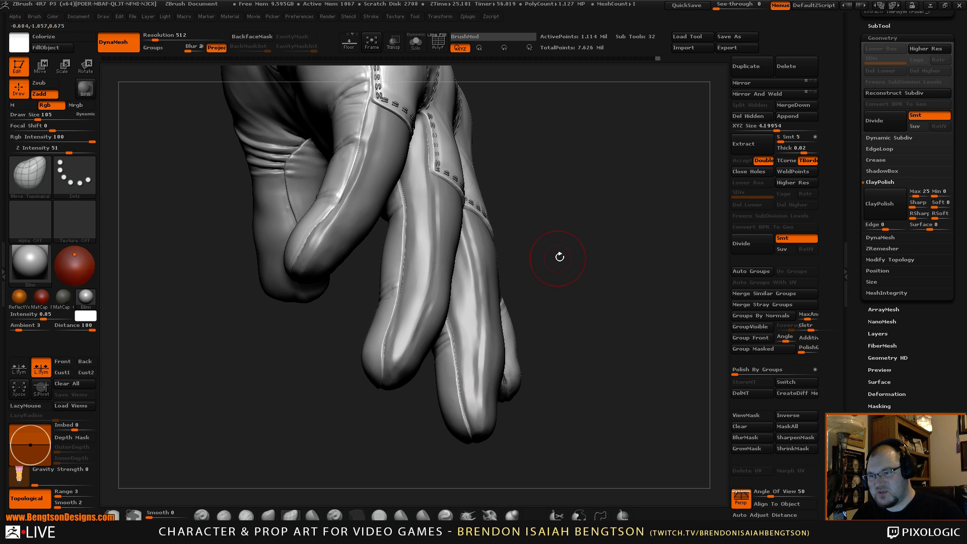
drag(559, 254, 567, 282)
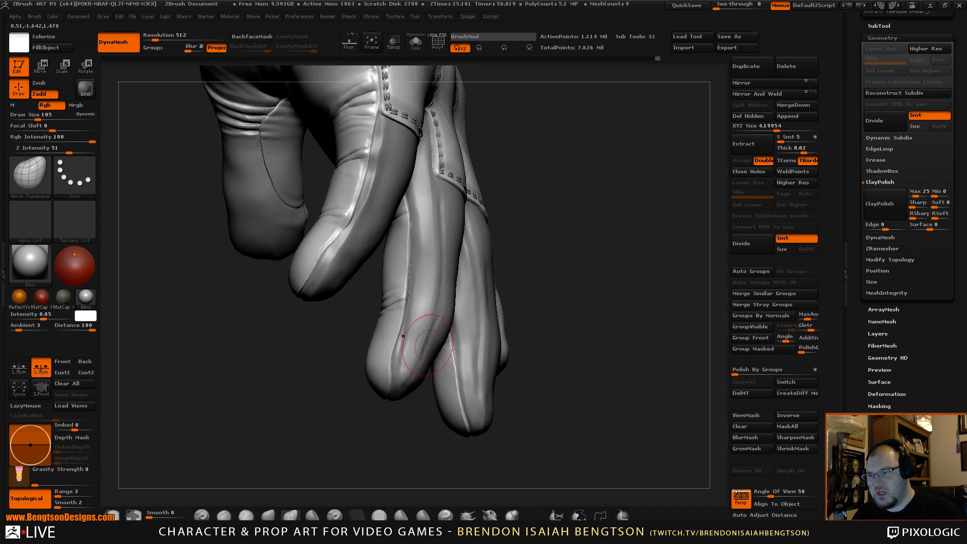
mouse_move(395, 358)
mouse_down()
mouse_move(397, 344)
mouse_move(396, 369)
mouse_up()
drag(277, 296, 281, 305)
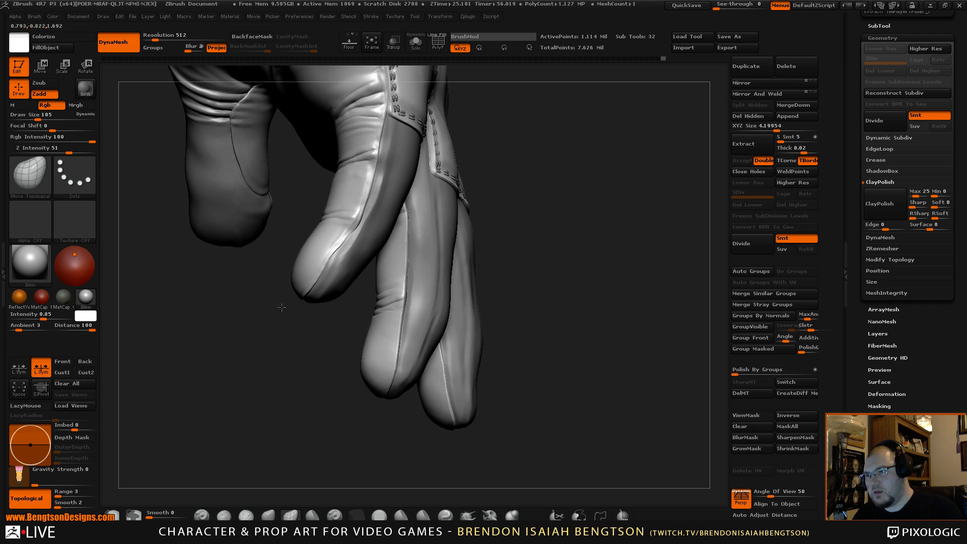
mouse_move(327, 256)
mouse_down()
mouse_move(343, 280)
mouse_move(527, 283)
mouse_up()
alt+drag(490, 451, 433, 472)
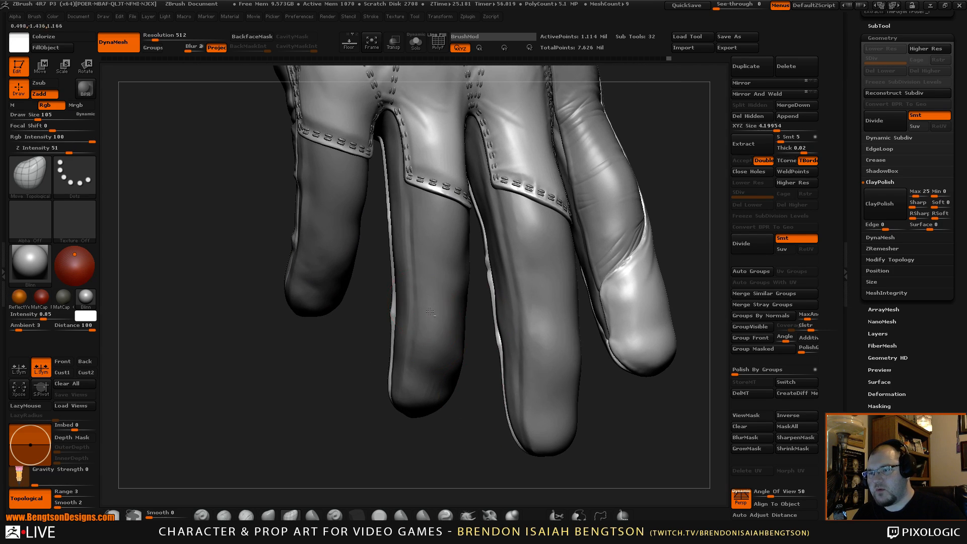
- Switch to the Hand Study 01 BIB subtool and smooth the back of the ring finger near its tip
alt+click(429, 296)
drag(462, 426, 476, 429)
shift+drag(431, 366, 431, 385)
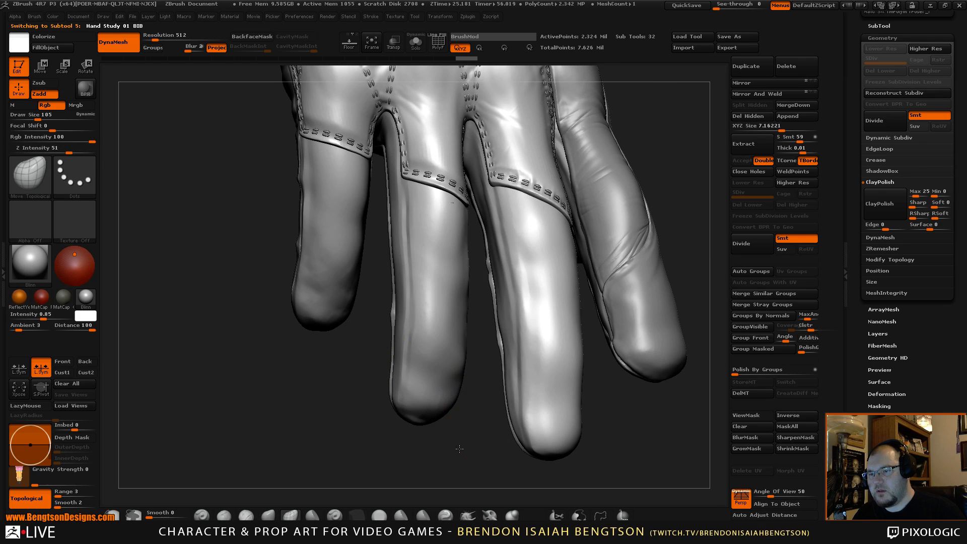
- Carve along the ring finger below its stitched cuff with the Dam Standard brush at draw size 82
drag(458, 447, 420, 437)
key(b)
key(d)
key(s)
key(space)
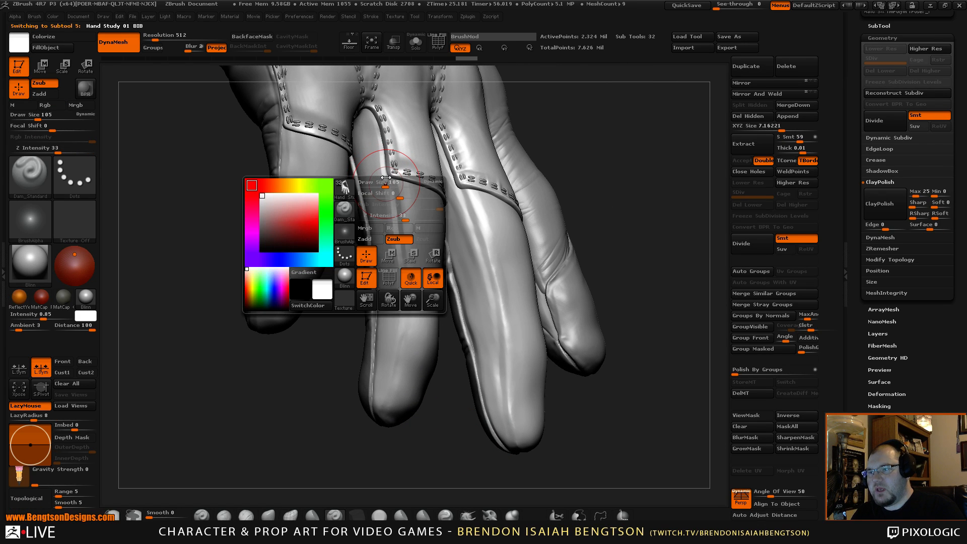
drag(382, 175, 372, 177)
mouse_move(646, 135)
mouse_down()
mouse_move(641, 153)
mouse_move(531, 174)
mouse_up()
drag(392, 192, 406, 255)
- Reduce the draw size to 39 and smooth the middle finger below its cuff and the pinky beside its seam
key(space)
drag(408, 205, 391, 204)
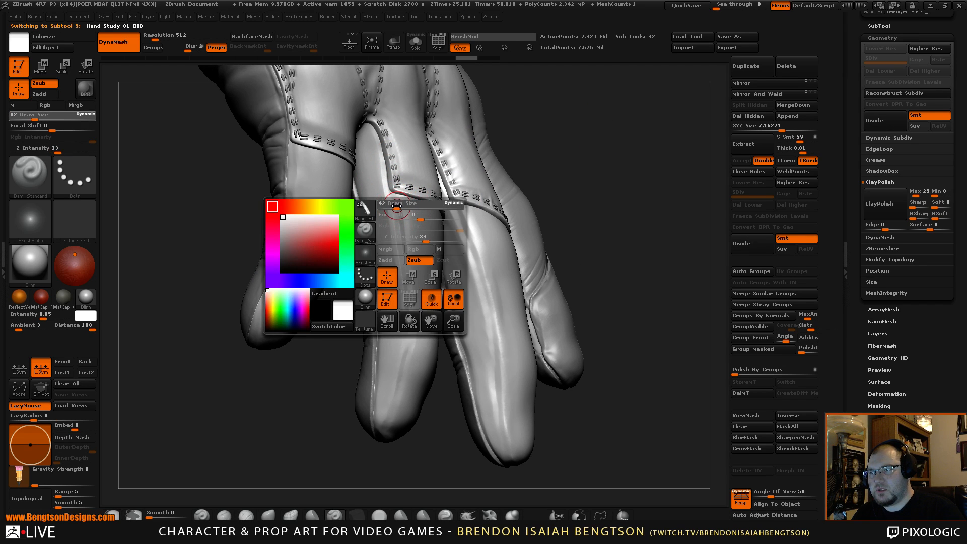
mouse_move(570, 141)
mouse_down()
mouse_move(583, 150)
mouse_move(574, 152)
mouse_up()
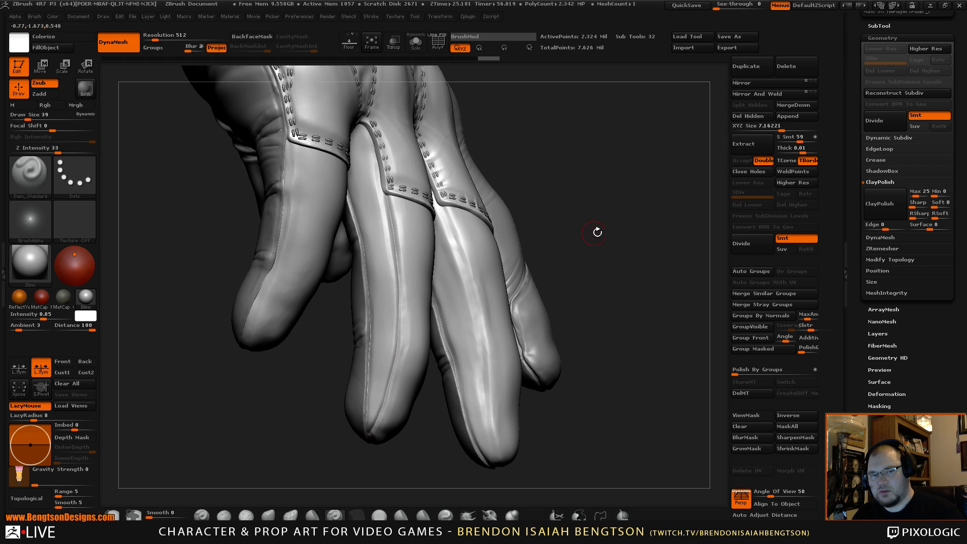
mouse_move(596, 231)
mouse_down()
mouse_move(626, 190)
mouse_move(619, 131)
mouse_move(618, 211)
mouse_move(575, 202)
mouse_move(615, 202)
mouse_move(599, 214)
mouse_up()
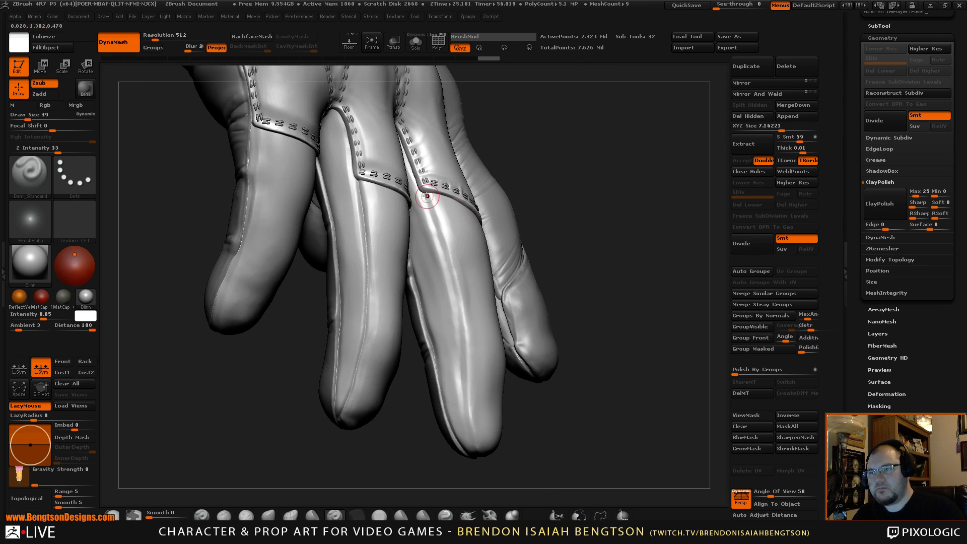
key(shift)
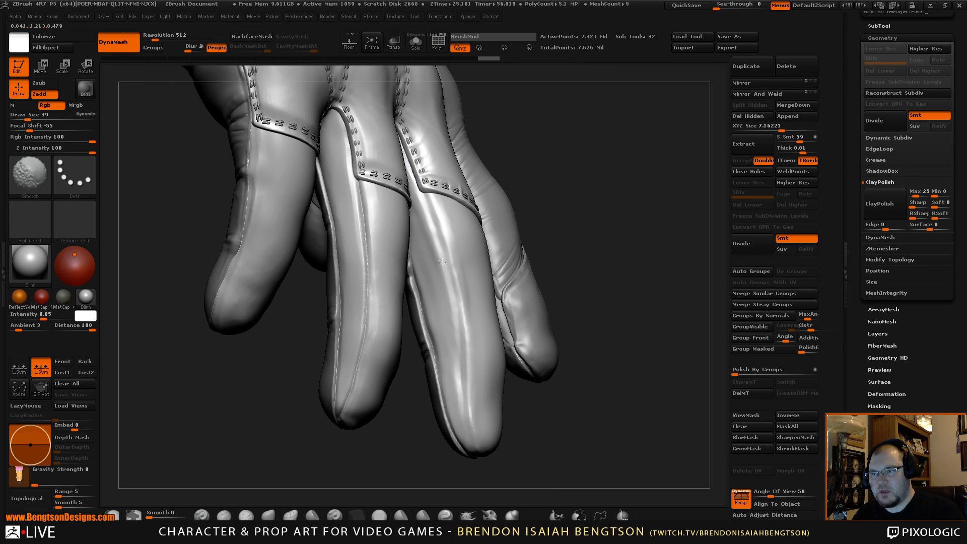
mouse_move(442, 261)
shift+mouse_down()
mouse_move(449, 287)
mouse_move(428, 209)
shift+mouse_up()
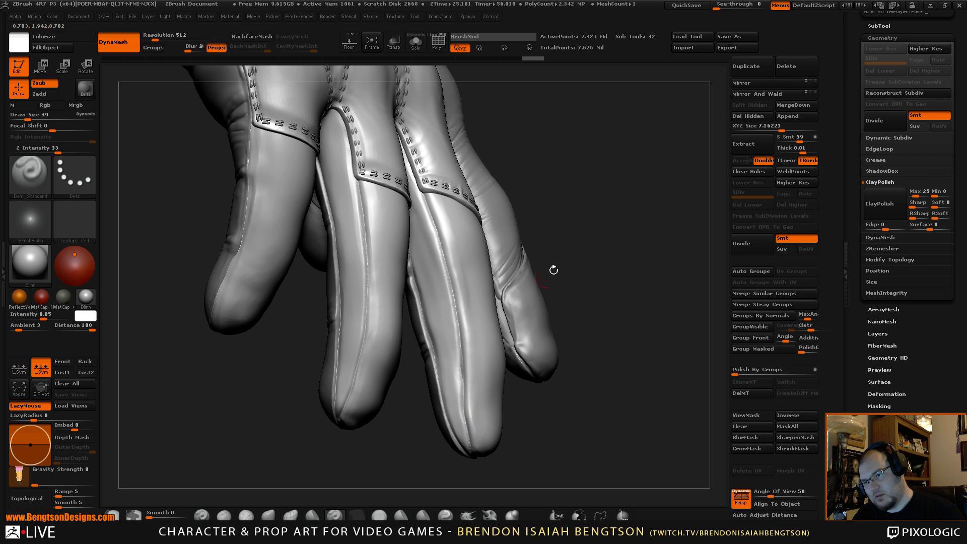
mouse_move(552, 270)
mouse_down()
mouse_move(611, 255)
mouse_move(587, 262)
mouse_move(599, 255)
mouse_move(591, 256)
mouse_move(604, 224)
mouse_move(605, 248)
mouse_move(579, 194)
mouse_move(639, 259)
mouse_up()
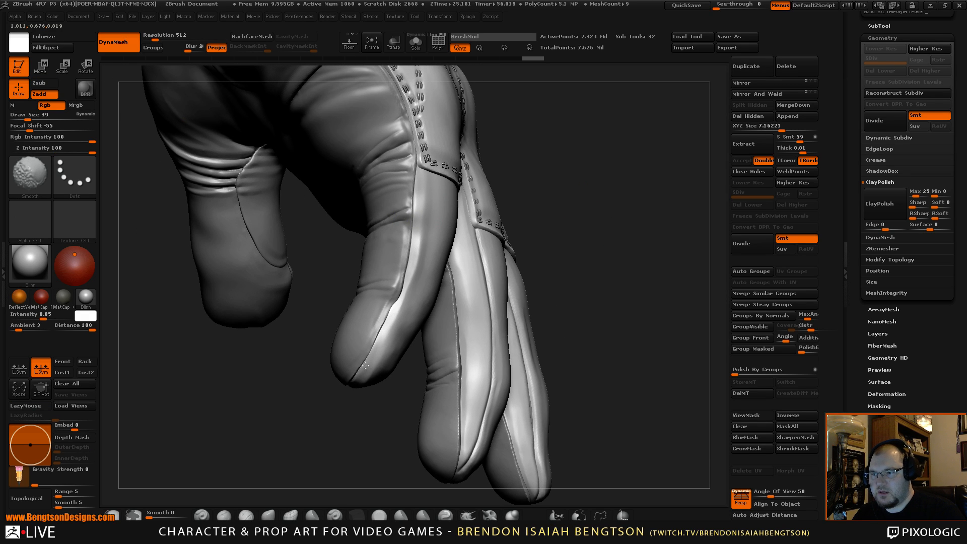
shift+drag(389, 341, 399, 317)
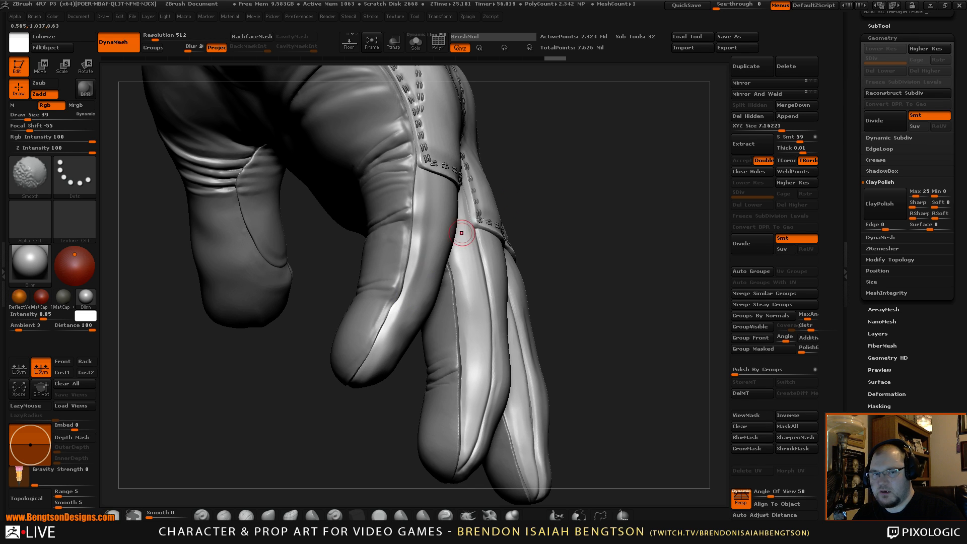
- Carve and clean up the pinky's seam crease around the fingertip and along its side with the Dam Standard brush
alt+drag(635, 185, 636, 199)
drag(630, 199, 621, 197)
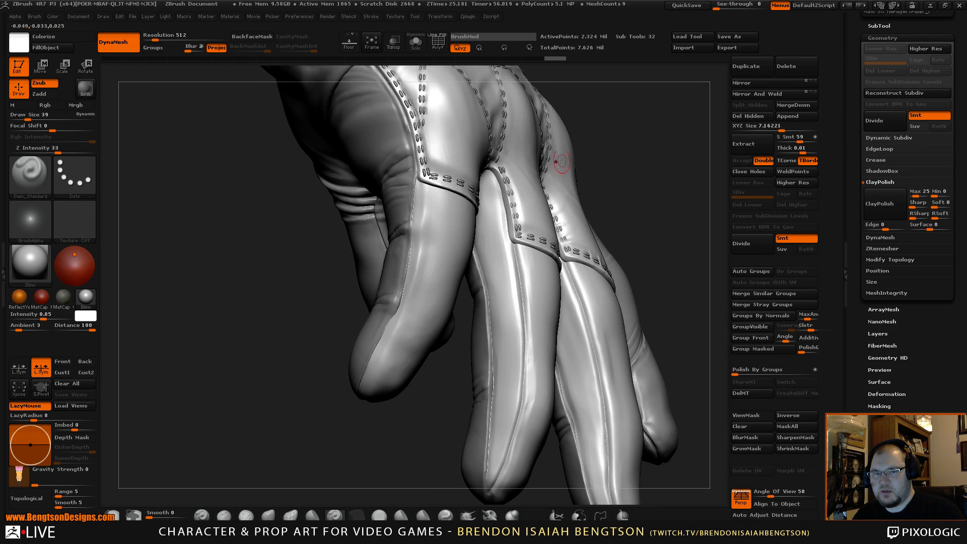
drag(334, 346, 403, 241)
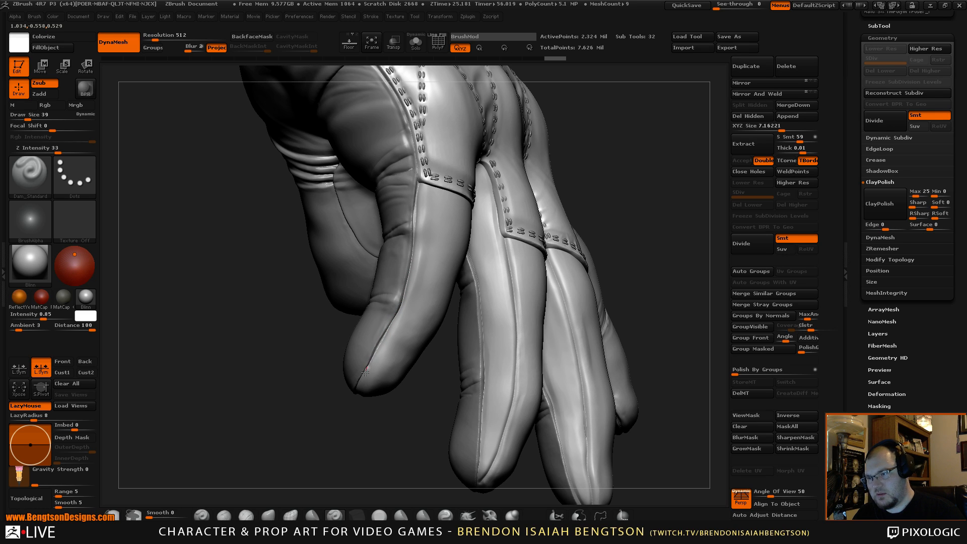
mouse_move(341, 422)
mouse_down()
mouse_move(315, 327)
mouse_move(398, 183)
mouse_move(364, 316)
mouse_move(453, 212)
mouse_up()
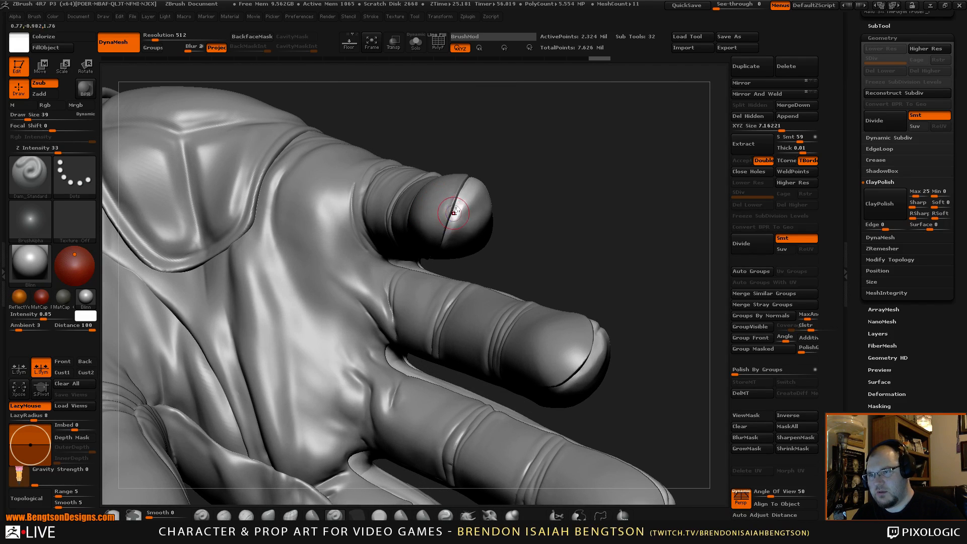
key(shift)
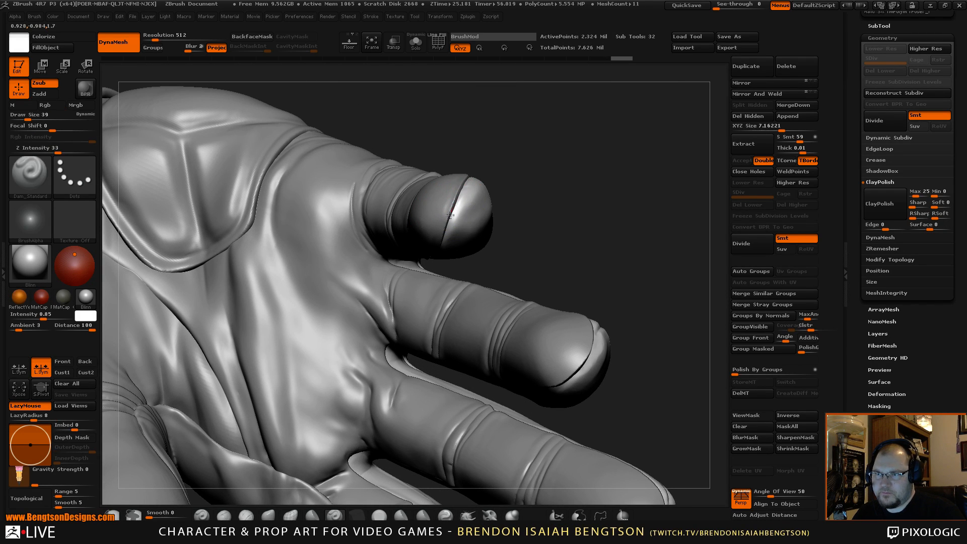
drag(441, 244, 445, 264)
key(shift)
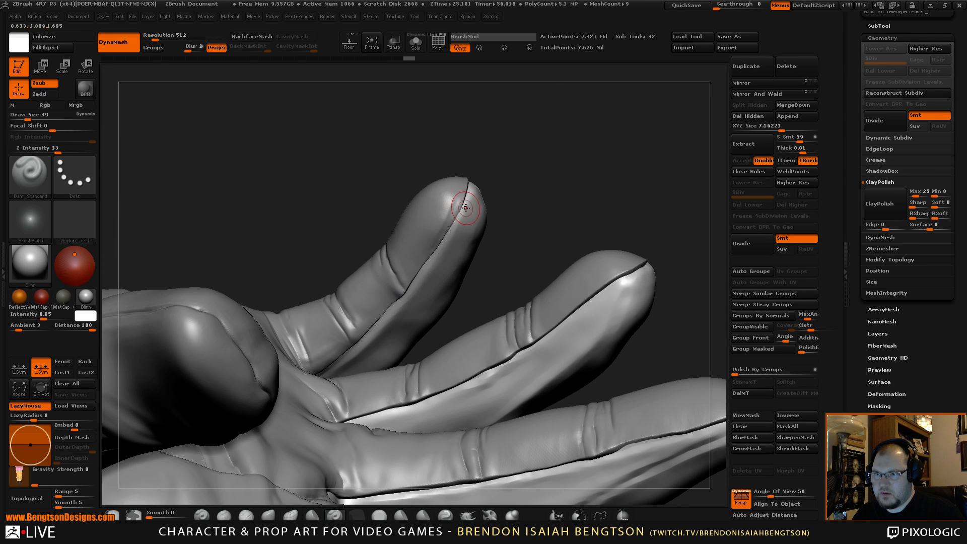
drag(458, 213, 469, 187)
drag(415, 286, 396, 307)
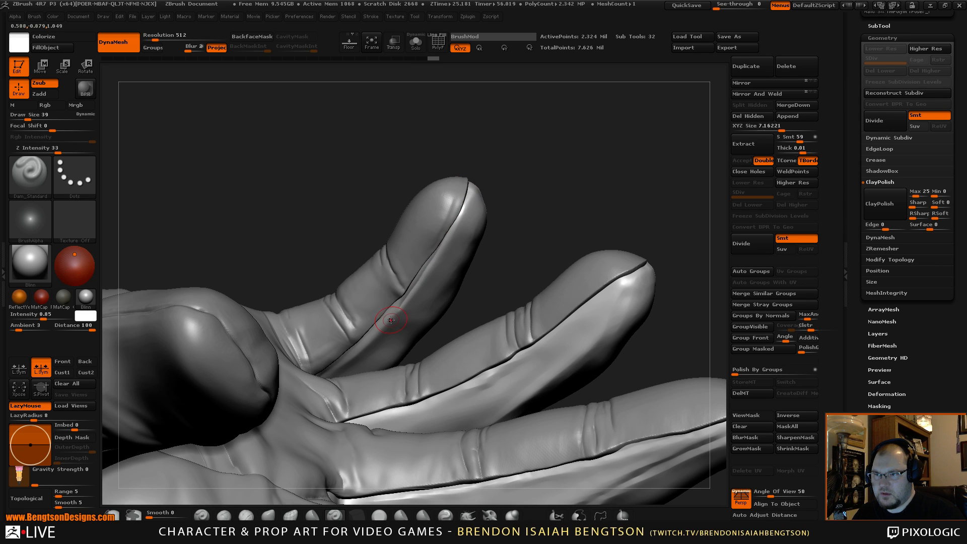
key(shift)
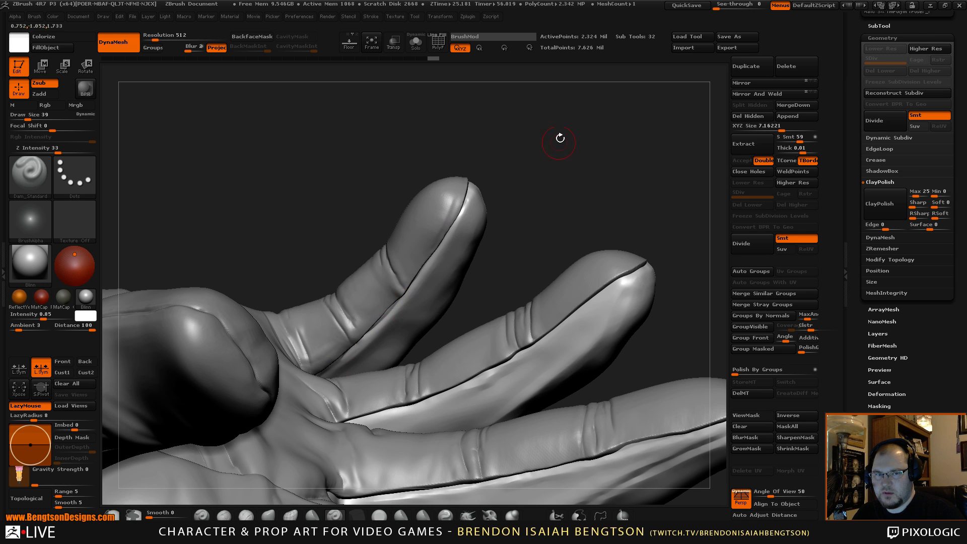
drag(560, 139, 332, 373)
drag(492, 398, 512, 407)
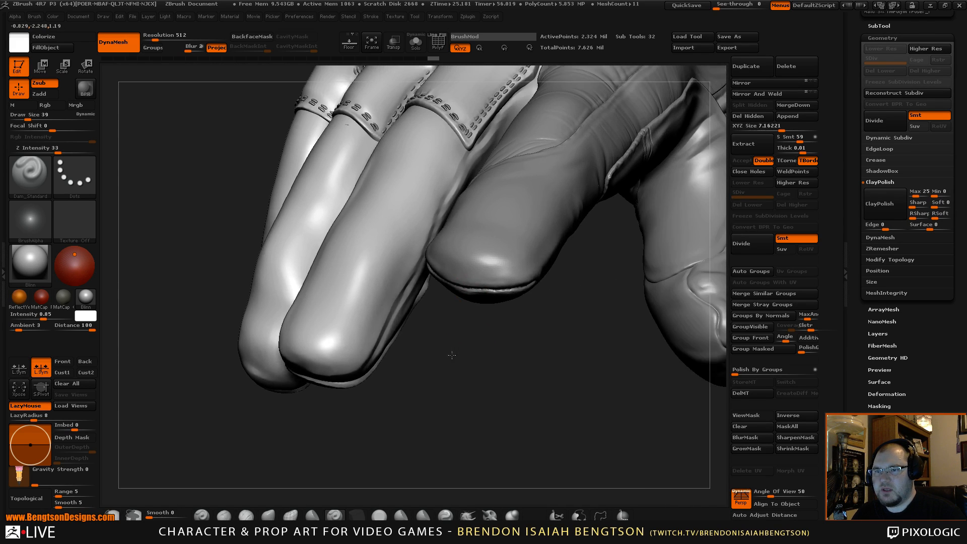
mouse_move(451, 355)
mouse_down()
mouse_move(479, 351)
mouse_move(497, 393)
mouse_move(529, 399)
mouse_up()
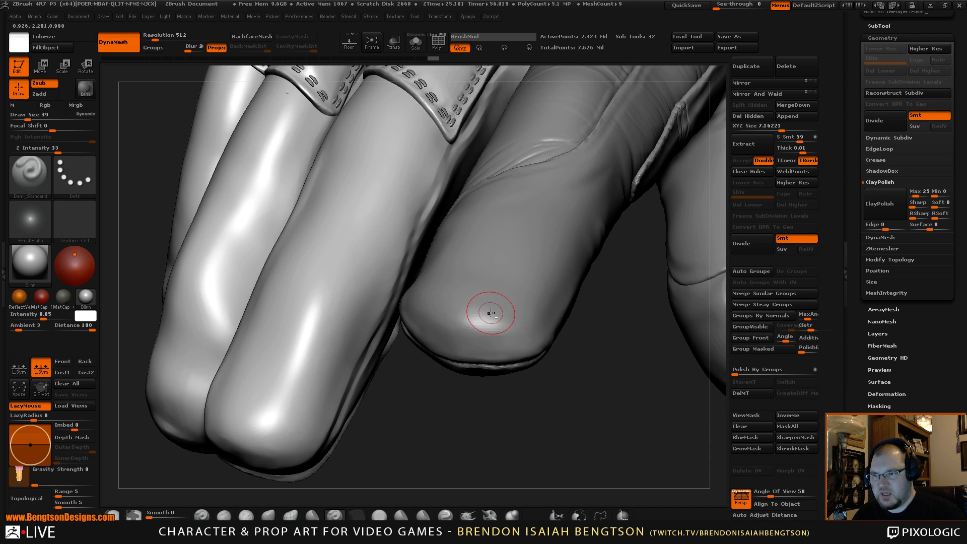
- Switch to the Extract17_02 subtool, inspect its wireframe around the index fingertip and reduce the draw size to 8
alt+click(491, 314)
mouse_move(497, 356)
mouse_down()
mouse_move(518, 378)
mouse_move(432, 323)
mouse_up()
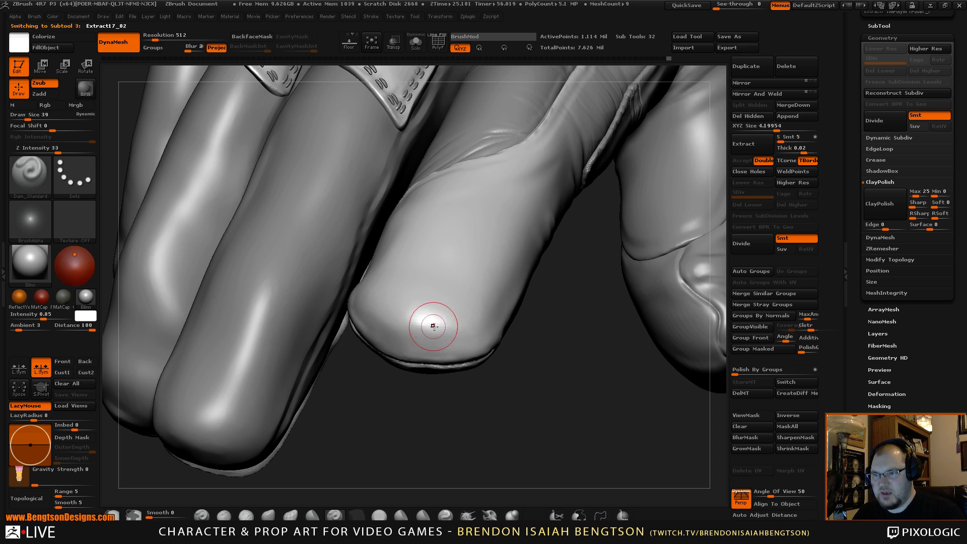
alt+drag(563, 374, 499, 360)
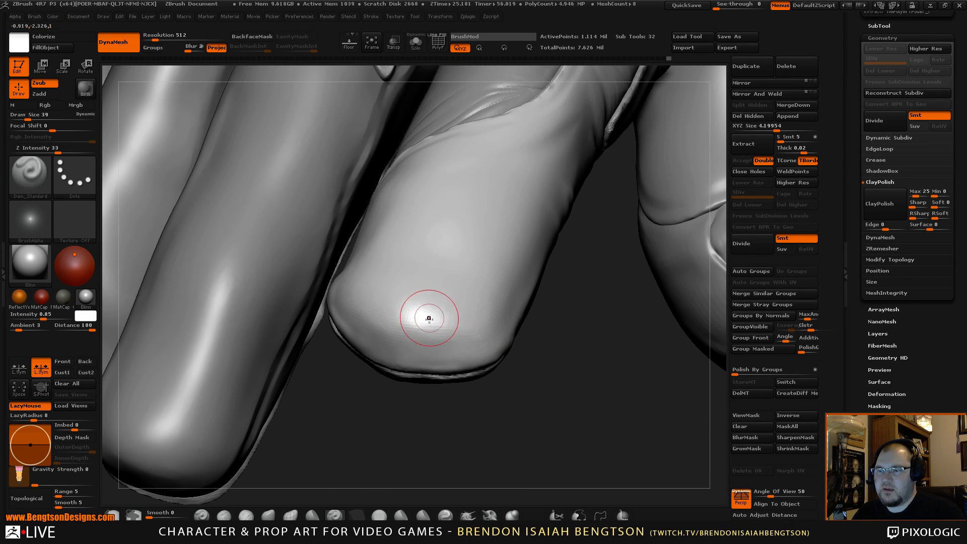
alt+drag(453, 327, 559, 410)
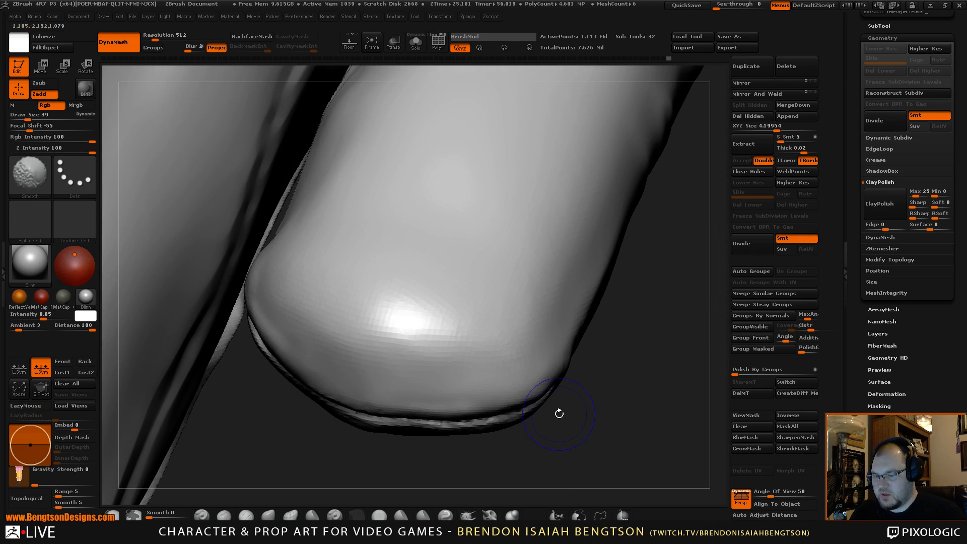
key(shift+f)
key(space)
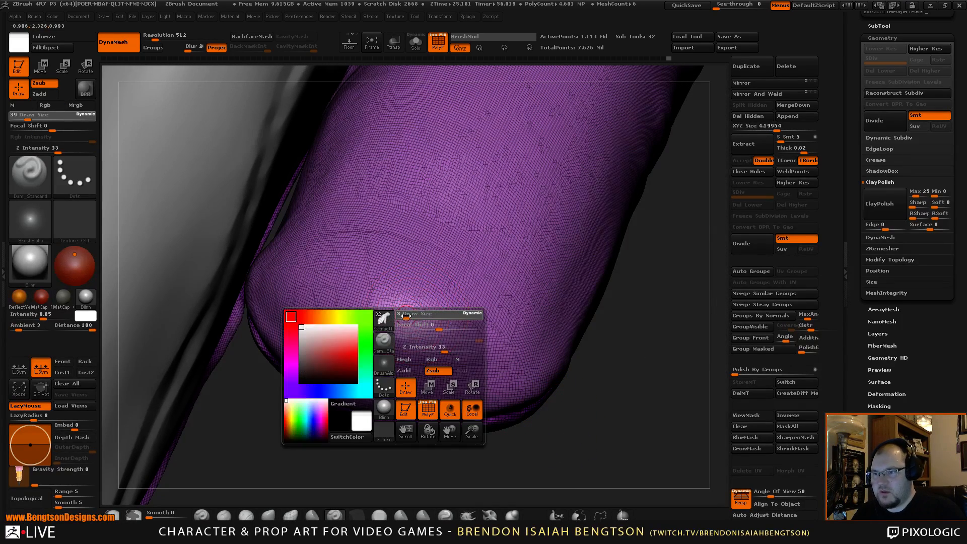
mouse_move(638, 341)
mouse_down()
mouse_move(637, 383)
mouse_move(623, 358)
mouse_up()
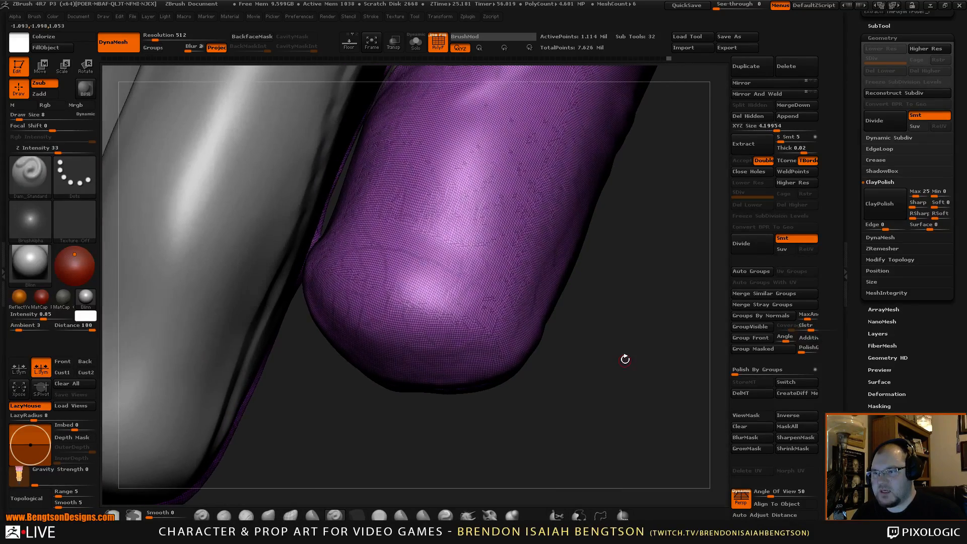
key(shift)
key(shift+f)
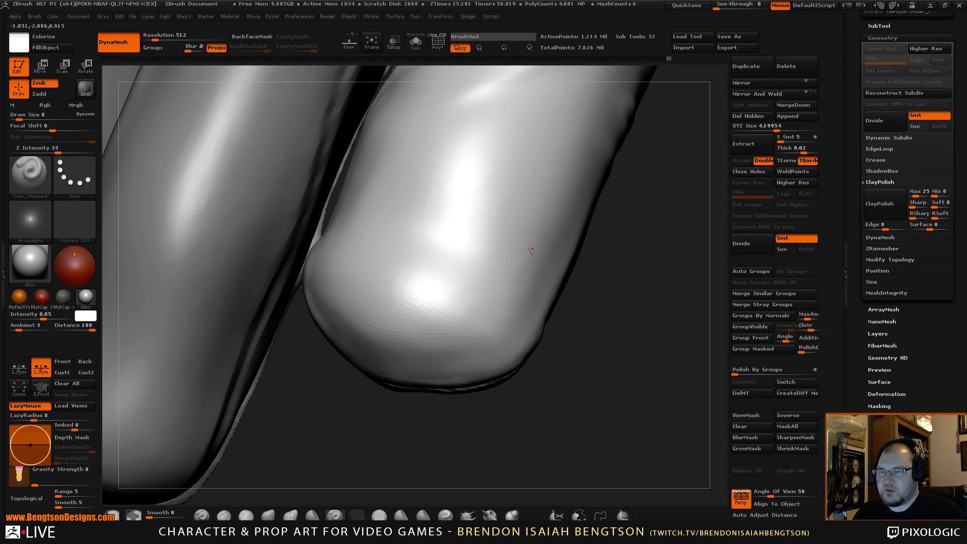
- Try a ClayPolish on the Extract17_02 glove piece and compare the seam edges and creases around the index fingertip
drag(629, 246, 583, 277)
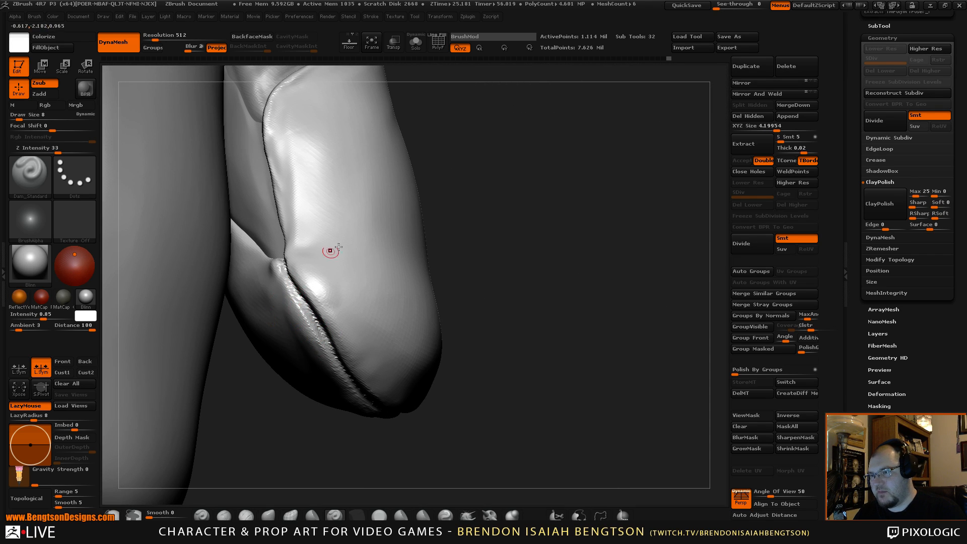
mouse_move(502, 240)
mouse_down()
mouse_move(511, 186)
mouse_move(504, 108)
mouse_move(527, 93)
mouse_move(524, 139)
mouse_up()
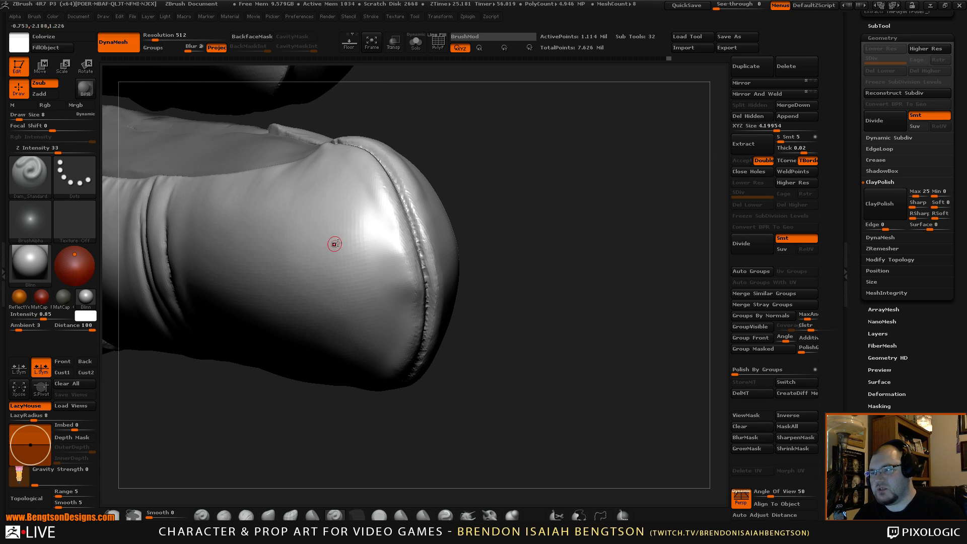
drag(603, 210, 695, 178)
click(878, 205)
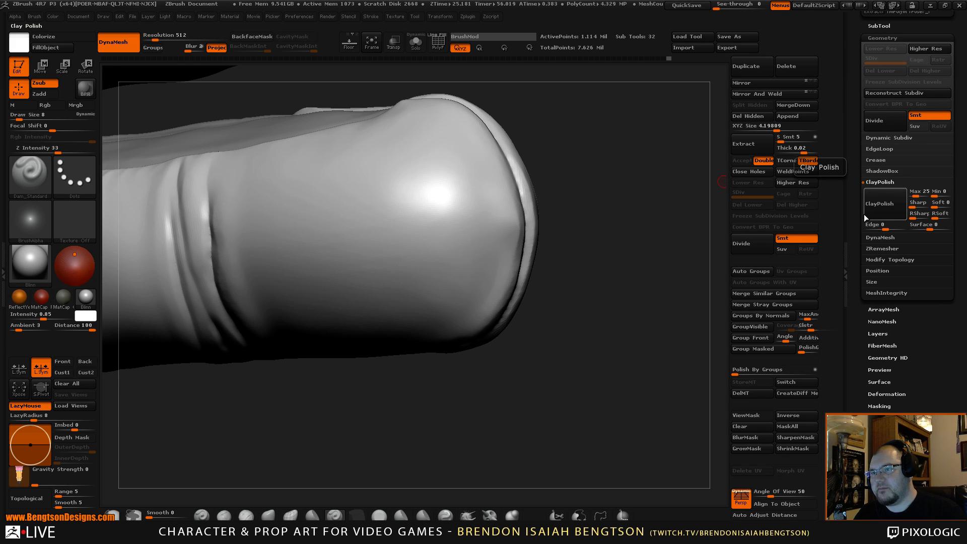
click(865, 213)
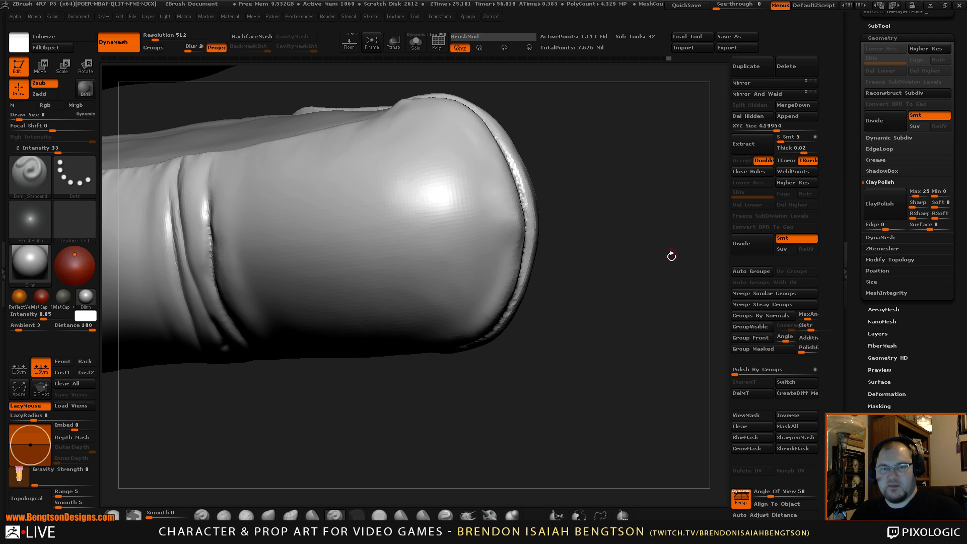
mouse_move(596, 253)
mouse_down()
mouse_move(587, 278)
mouse_move(609, 251)
mouse_up()
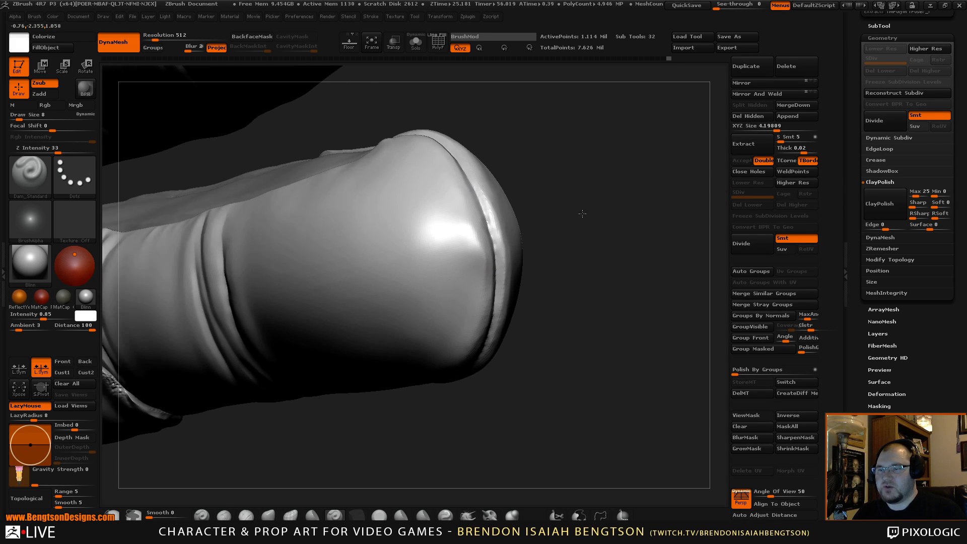
mouse_move(579, 212)
mouse_down()
mouse_move(557, 282)
mouse_move(567, 283)
mouse_up()
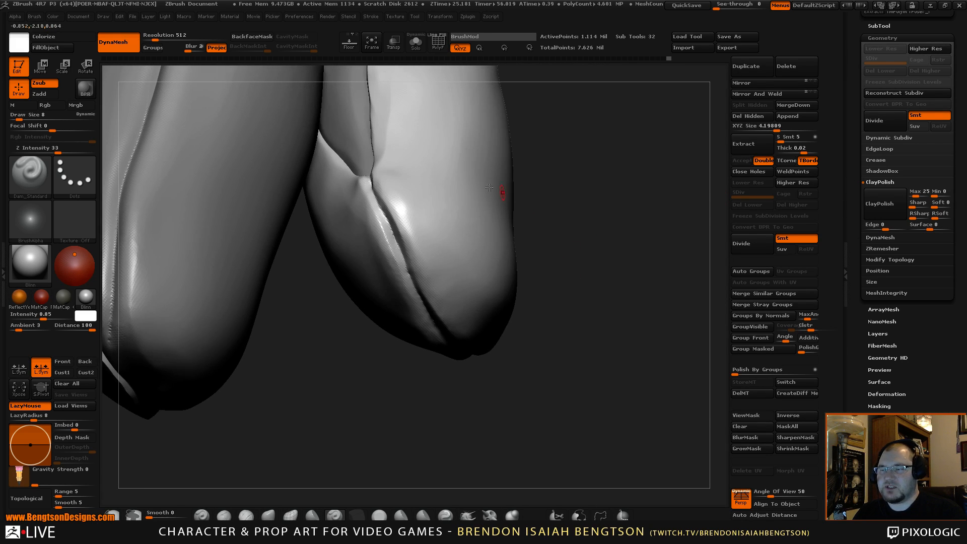
key(shift)
mouse_move(570, 192)
mouse_down()
mouse_move(641, 155)
mouse_move(629, 190)
mouse_move(673, 162)
mouse_move(670, 154)
mouse_move(618, 194)
mouse_move(622, 260)
mouse_move(661, 165)
mouse_move(638, 116)
mouse_move(615, 190)
mouse_move(621, 223)
mouse_move(642, 235)
mouse_move(621, 212)
mouse_move(613, 218)
mouse_move(655, 202)
mouse_move(653, 182)
mouse_move(639, 186)
mouse_move(651, 205)
mouse_move(598, 199)
mouse_up()
- Set up the ClayBuildup brush at draw size 42 on the Extract17_02 subtool
alt+click(428, 333)
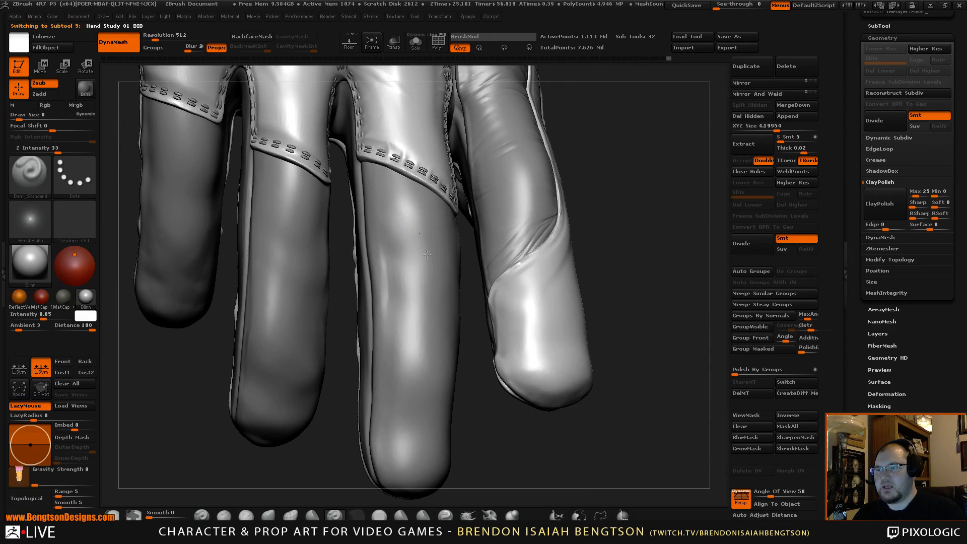
mouse_move(497, 436)
mouse_down()
mouse_move(520, 414)
mouse_move(557, 435)
mouse_move(558, 427)
mouse_up()
alt+click(504, 379)
key(b)
key(c)
key(b)
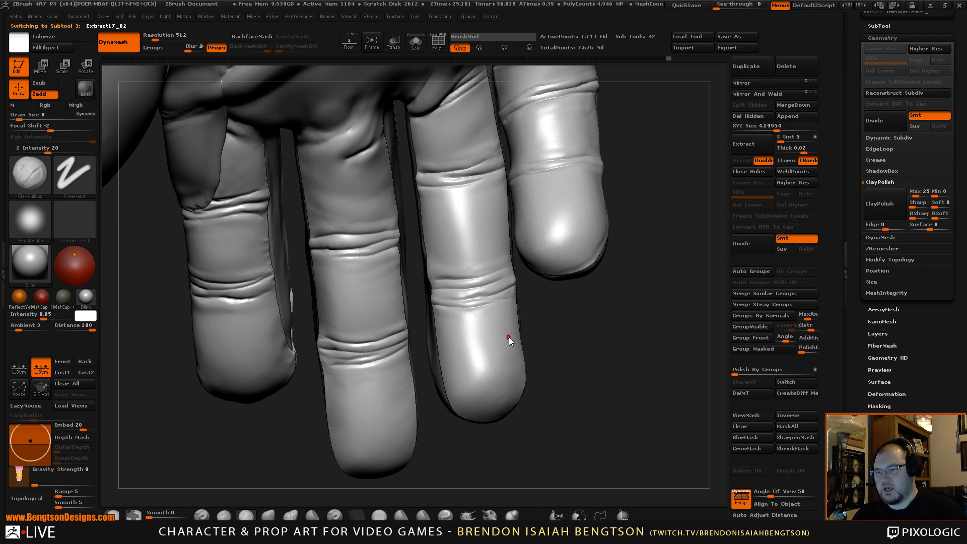
key(space)
drag(509, 336, 511, 335)
- Examine the overall shape of the glove's fingers from the back, palm and side
alt+drag(569, 324, 559, 156)
alt+drag(558, 391, 558, 301)
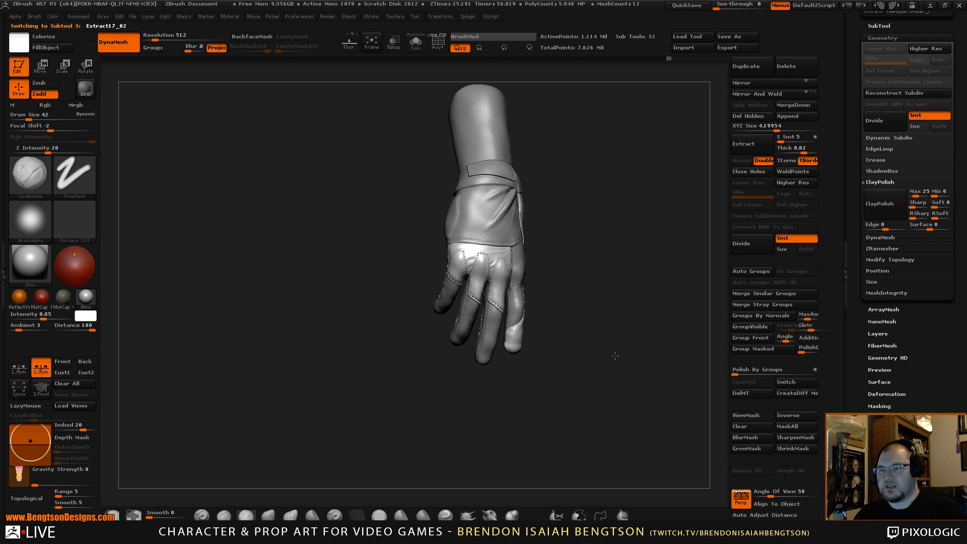
alt+drag(592, 345, 606, 453)
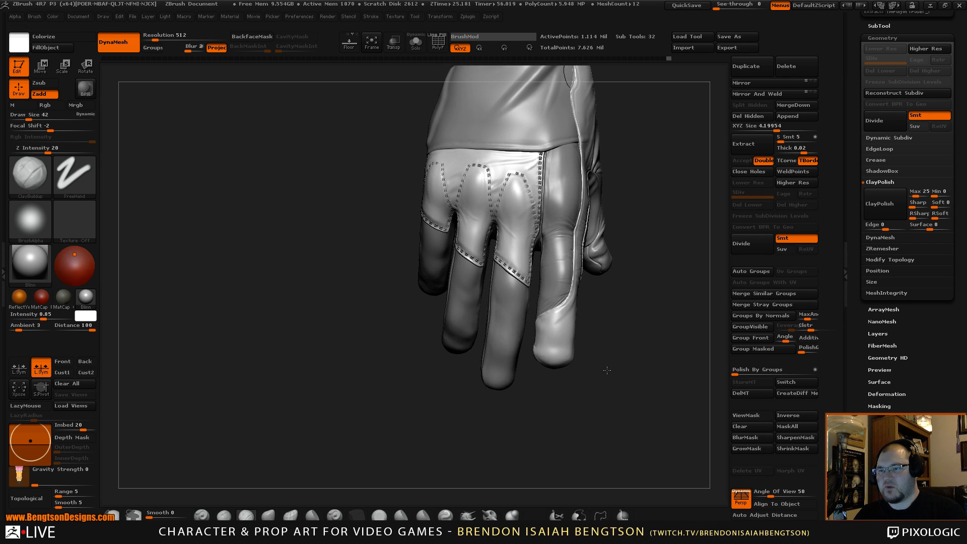
alt+drag(607, 370, 565, 412)
drag(634, 309, 470, 331)
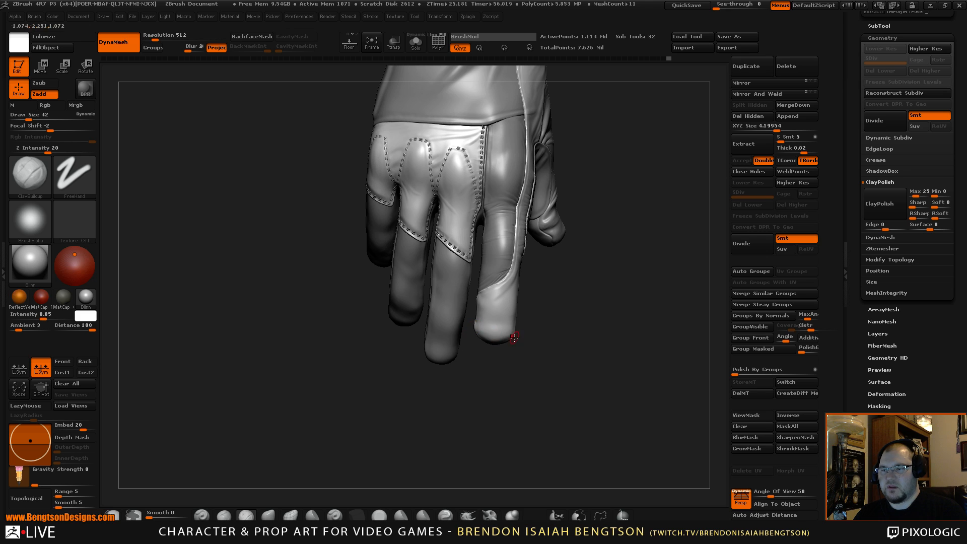
drag(508, 389, 314, 321)
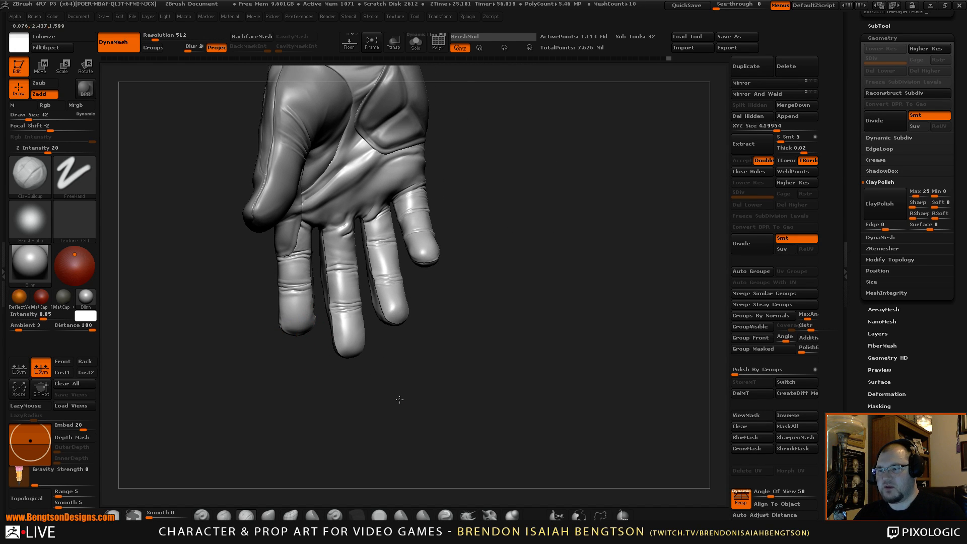
alt+drag(399, 399, 521, 413)
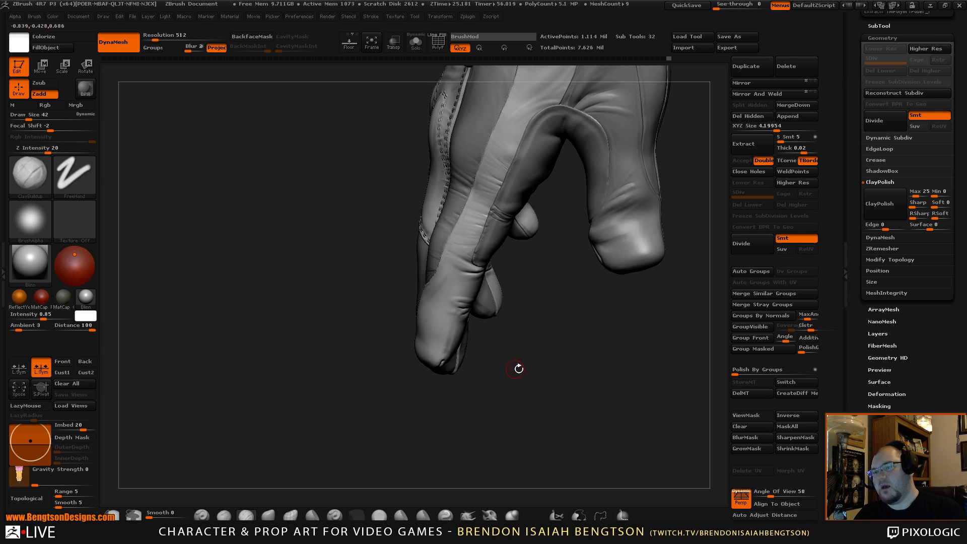
- Reshape the palm side of the middle fingertip into a squarer end with the Move Topological brush at draw size 105
mouse_move(519, 369)
mouse_down()
mouse_move(558, 307)
mouse_move(589, 293)
mouse_move(526, 335)
mouse_move(536, 366)
mouse_move(395, 386)
mouse_move(422, 377)
mouse_up()
key(space)
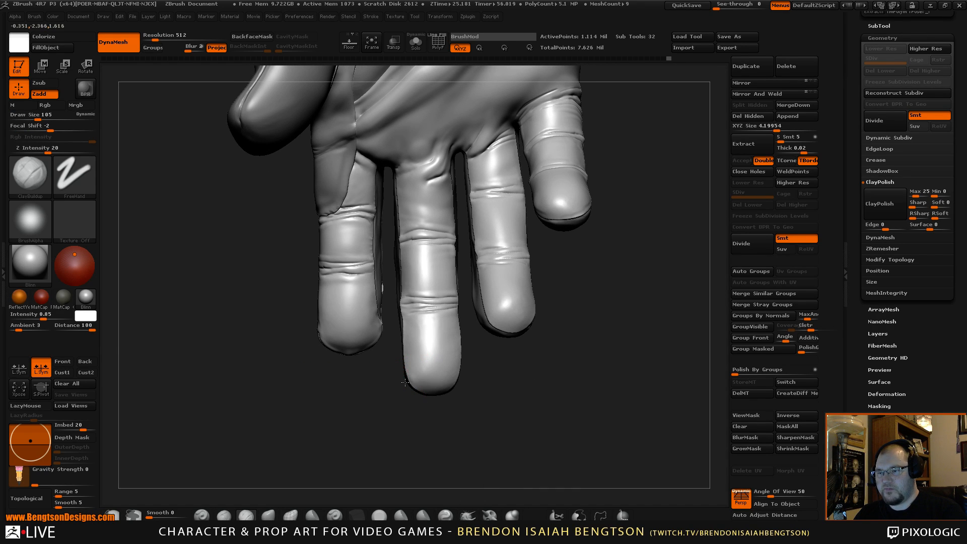
key(b)
key(m)
key(t)
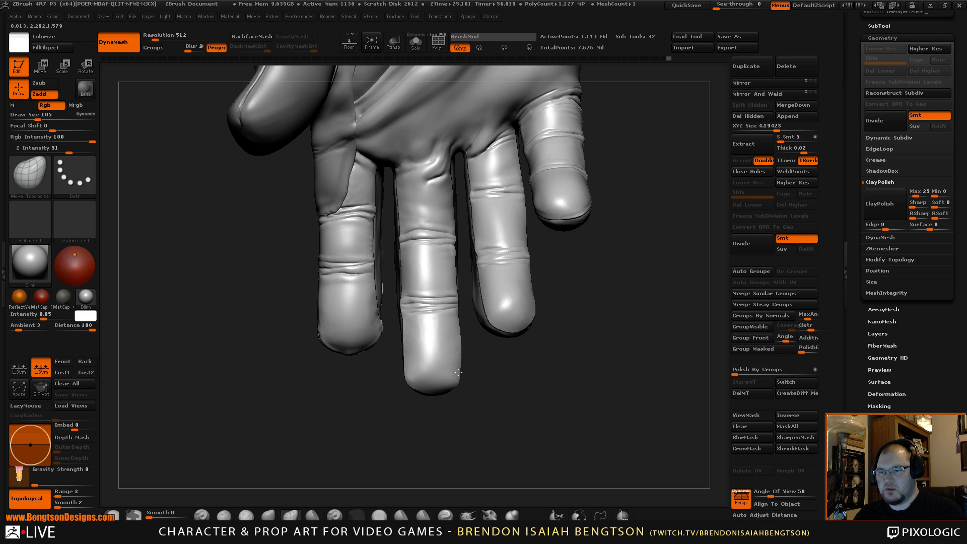
- Switch to the Hand Study 01 BIB subtool and widen the middle fingertip from the back of the hand
drag(466, 414, 539, 394)
alt+click(464, 357)
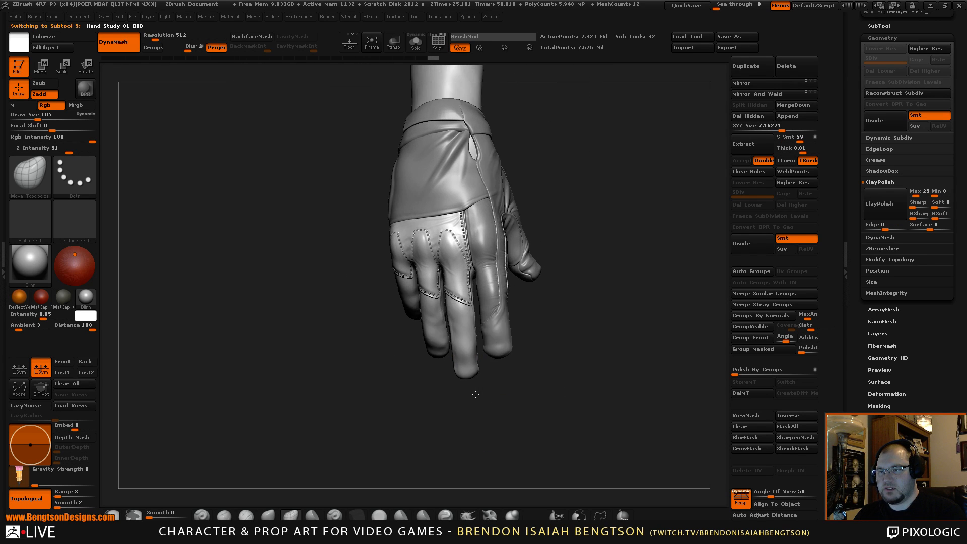
alt+drag(475, 393, 452, 356)
mouse_move(478, 386)
alt+mouse_down()
mouse_move(492, 479)
mouse_move(496, 408)
mouse_move(464, 380)
mouse_move(479, 410)
mouse_move(482, 369)
mouse_move(483, 388)
mouse_move(469, 375)
alt+mouse_up()
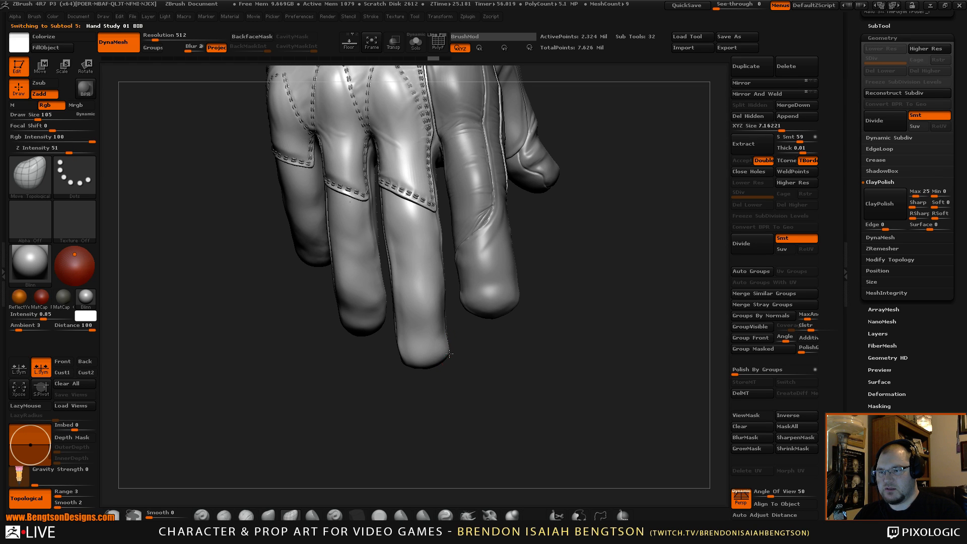
mouse_move(461, 357)
mouse_down()
mouse_move(475, 367)
mouse_move(419, 348)
mouse_up()
drag(500, 386, 502, 384)
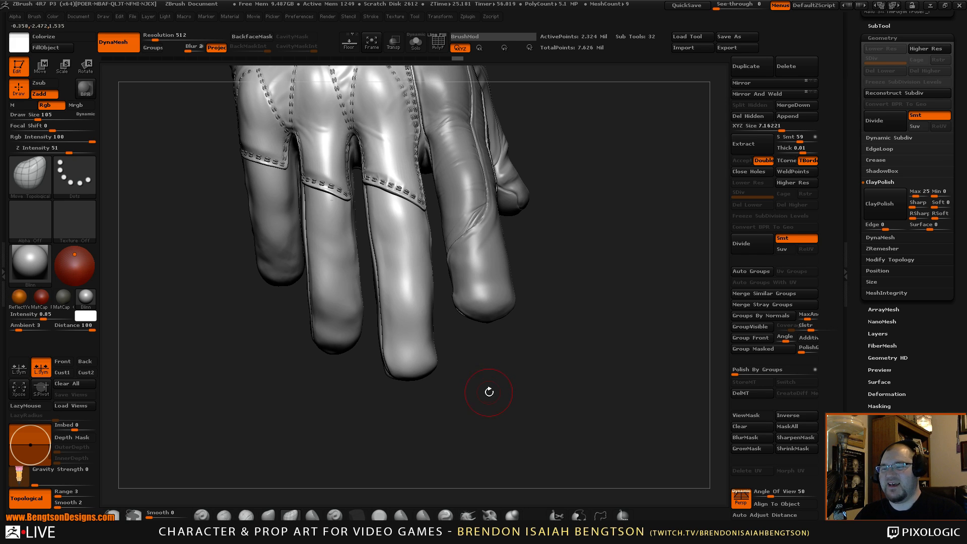
drag(488, 391, 469, 395)
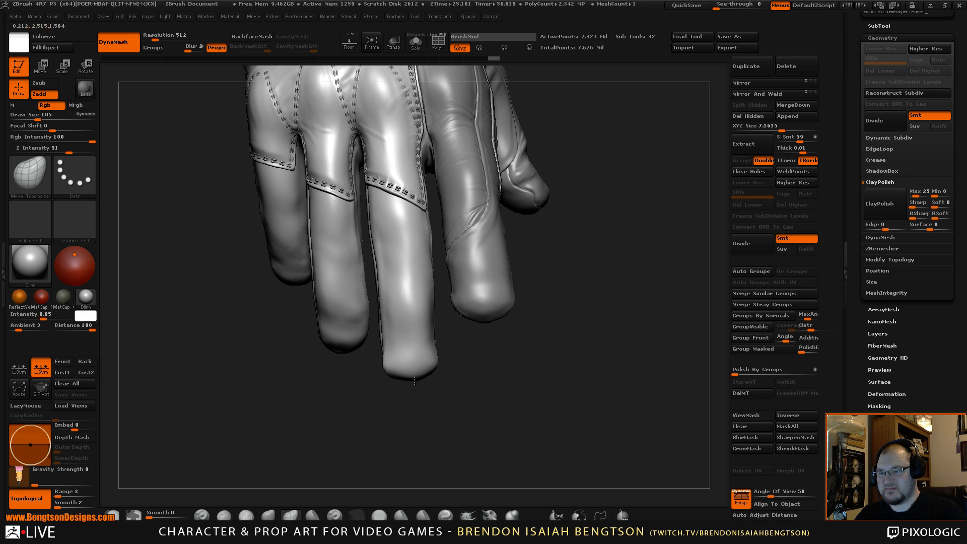
drag(414, 380, 399, 341)
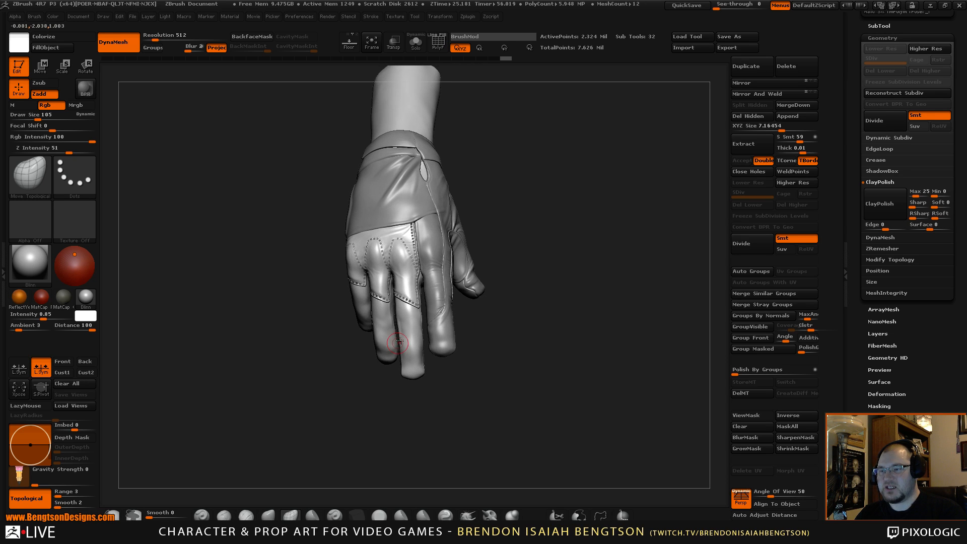
- Broaden and square off the ring fingertip on the Hand Study 01 BIB subtool with the Move Topological brush
drag(408, 413, 367, 363)
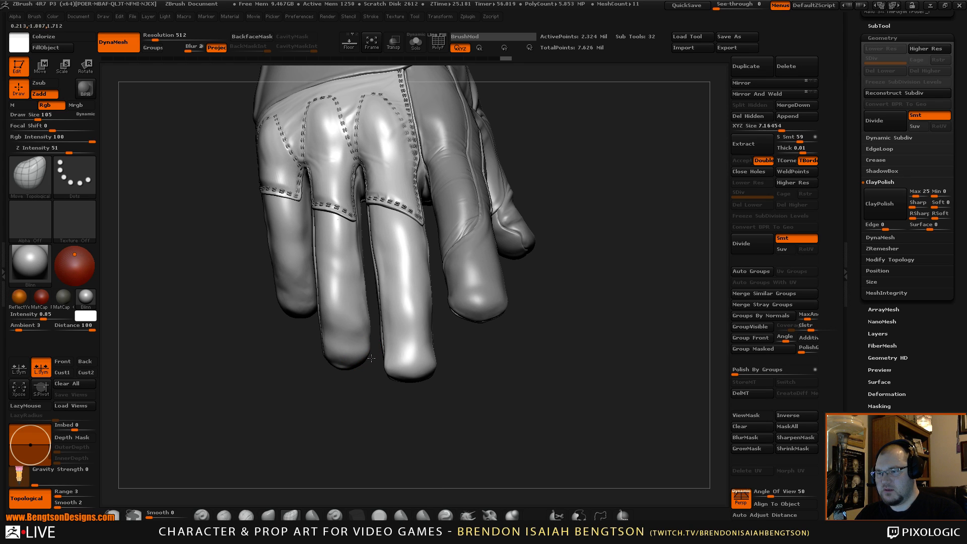
mouse_move(372, 396)
mouse_down()
mouse_move(368, 366)
mouse_move(378, 414)
mouse_up()
key(ctrl)
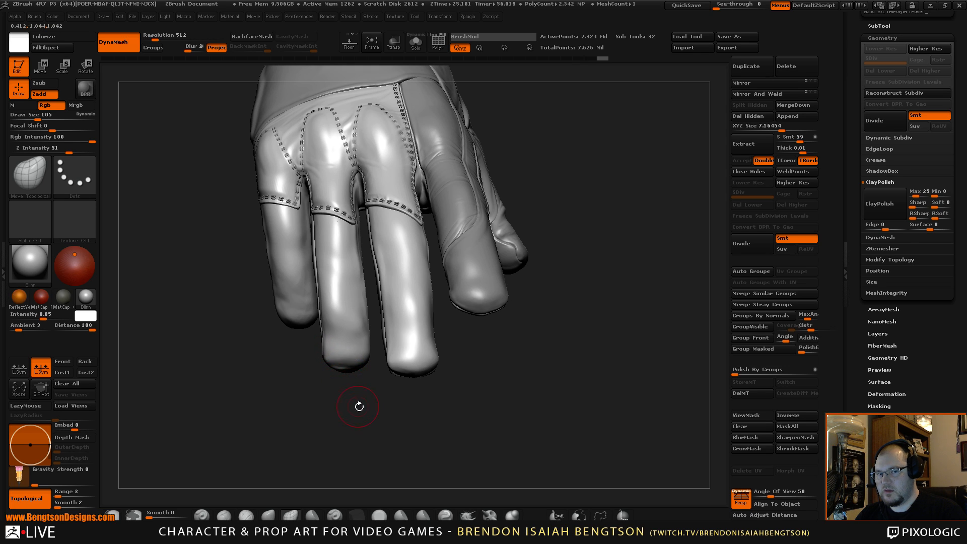
mouse_move(359, 406)
mouse_down()
mouse_move(356, 388)
mouse_move(359, 433)
mouse_move(347, 427)
mouse_move(413, 412)
mouse_move(405, 381)
mouse_move(376, 395)
mouse_up()
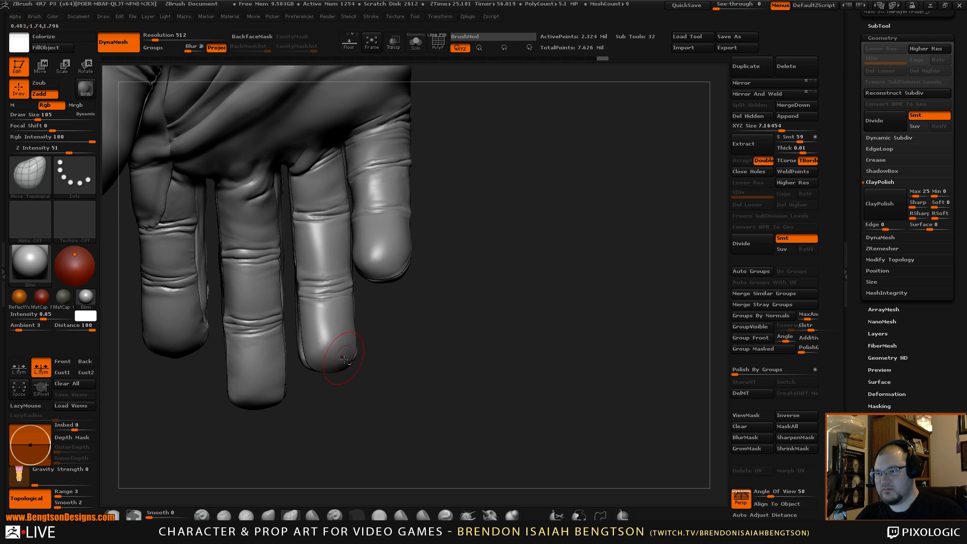
- Switch to the Extract17_02 subtool and fit the palm side of the ring fingertip to its new shape
alt+click(326, 327)
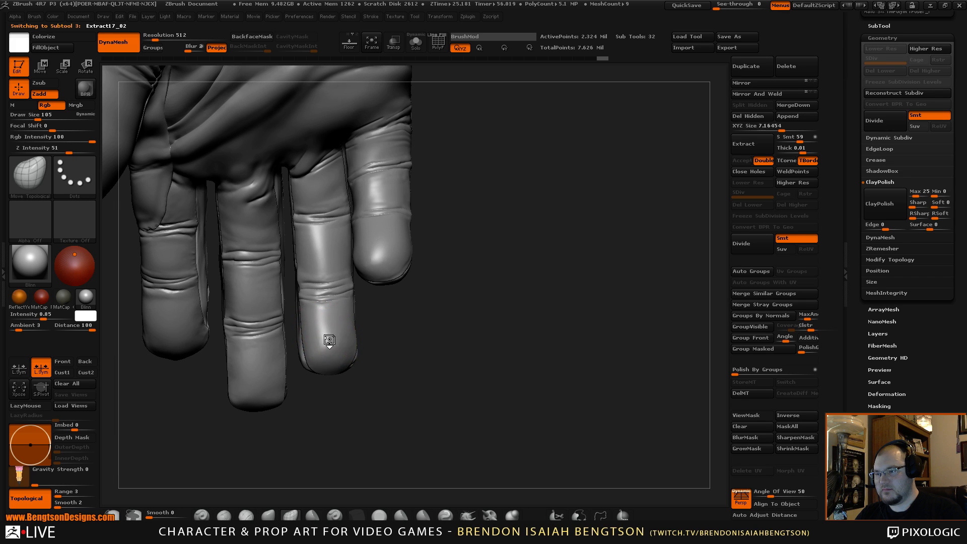
key(space)
drag(449, 354, 405, 359)
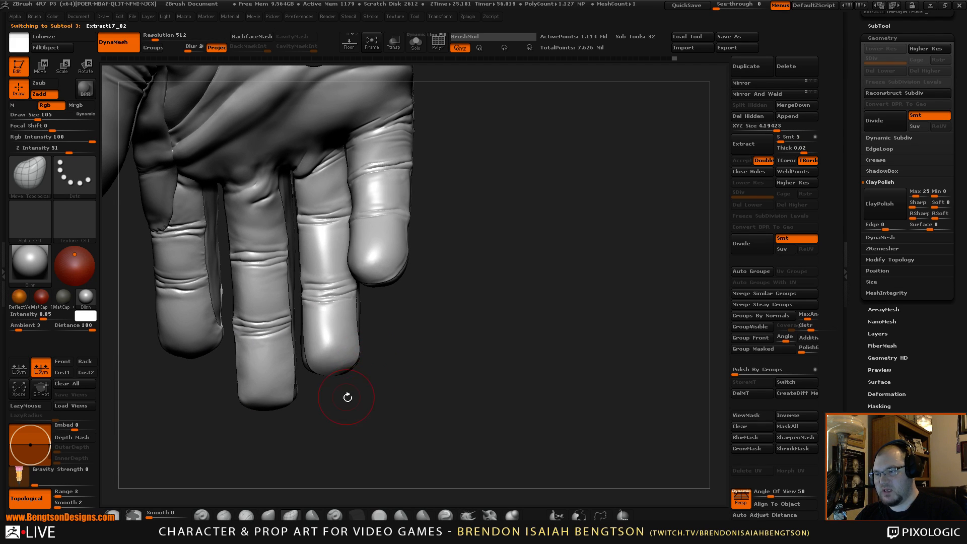
drag(348, 397, 287, 365)
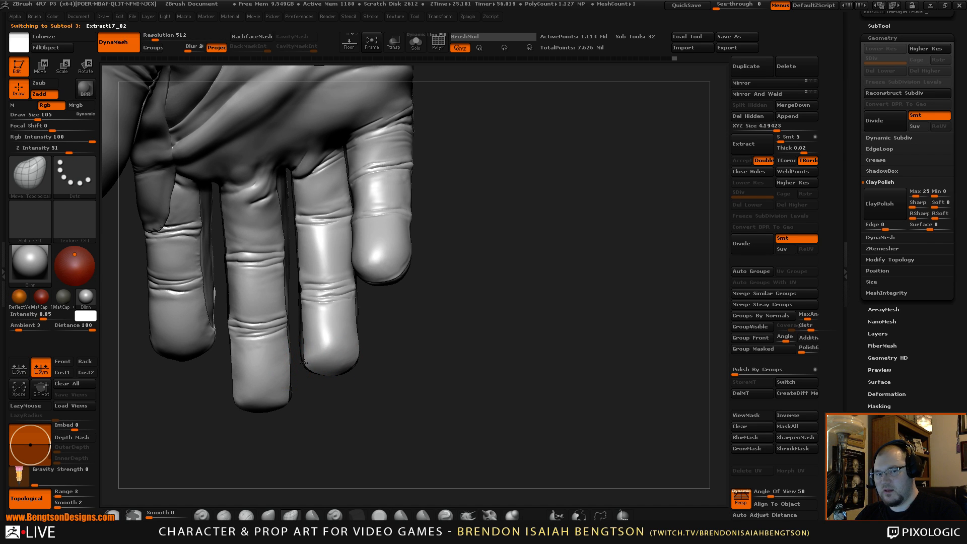
- Adjust the palm-side contours of the middle and pinky fingertips with the Move Topological brush
drag(332, 419, 417, 374)
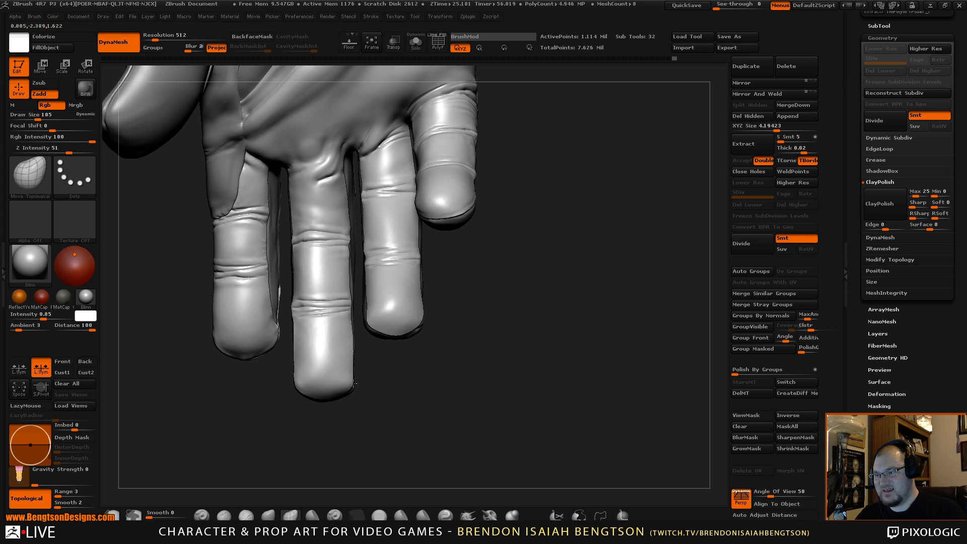
drag(363, 425, 450, 326)
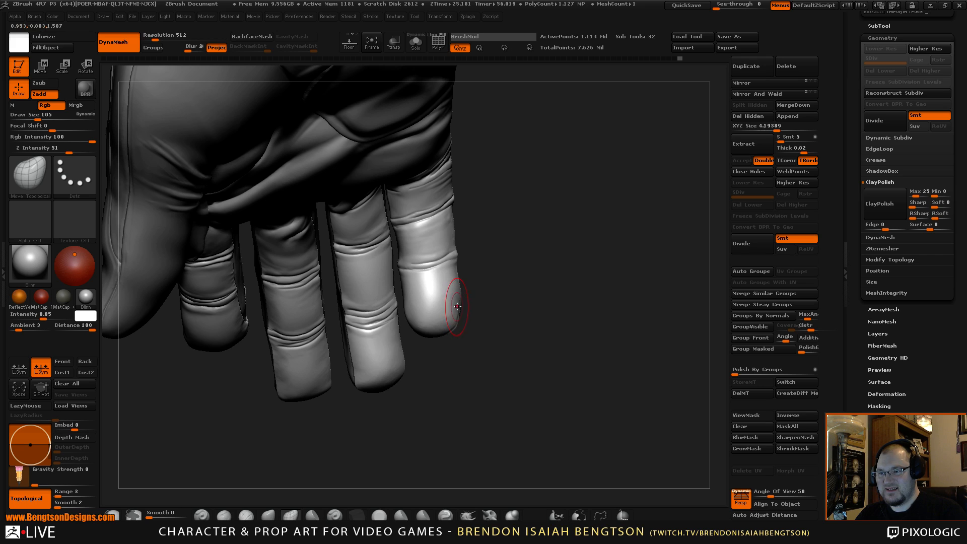
drag(419, 355, 433, 351)
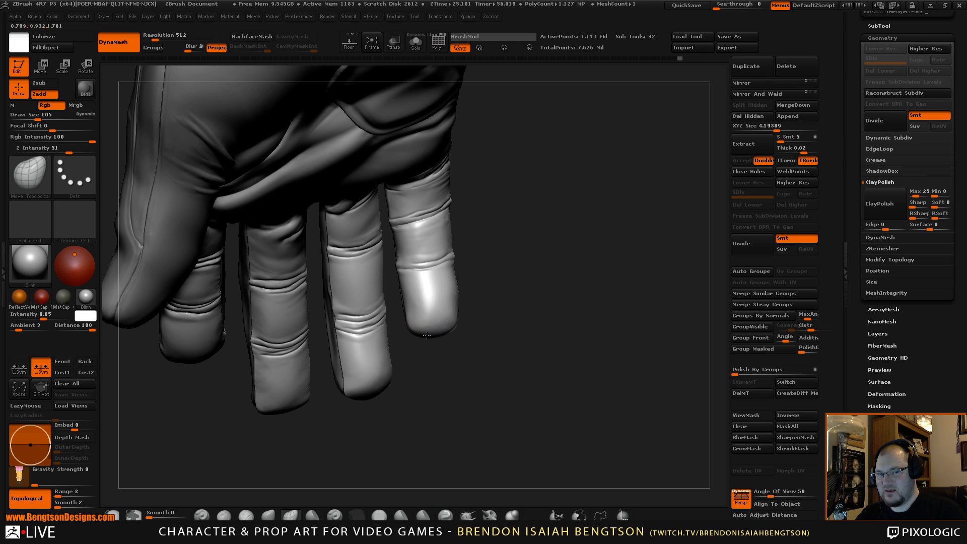
- Switch to the Hand Study 01 BIB subtool and reshape the pinky fingertip with the Move Topological brush, setting the draw size to 72
drag(426, 333, 416, 303)
alt+click(417, 304)
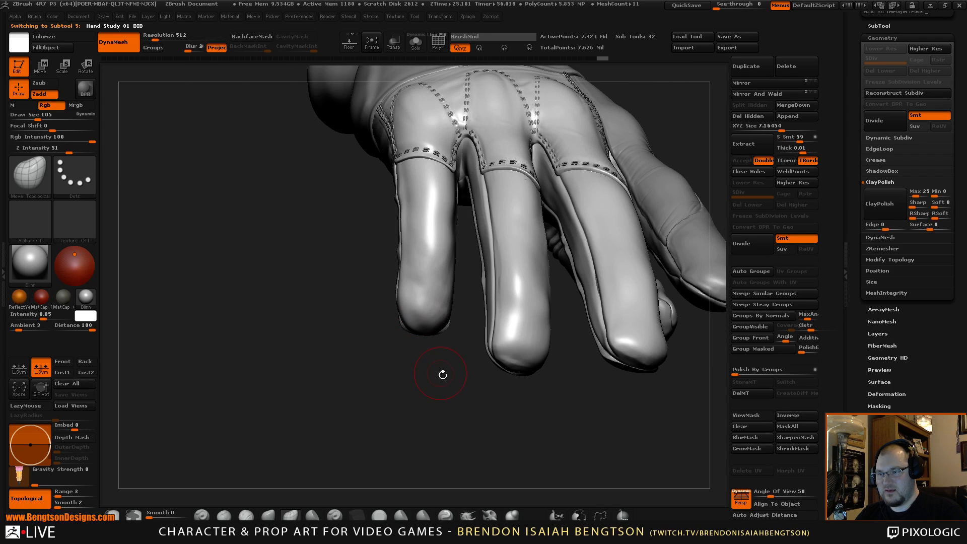
drag(443, 373, 434, 356)
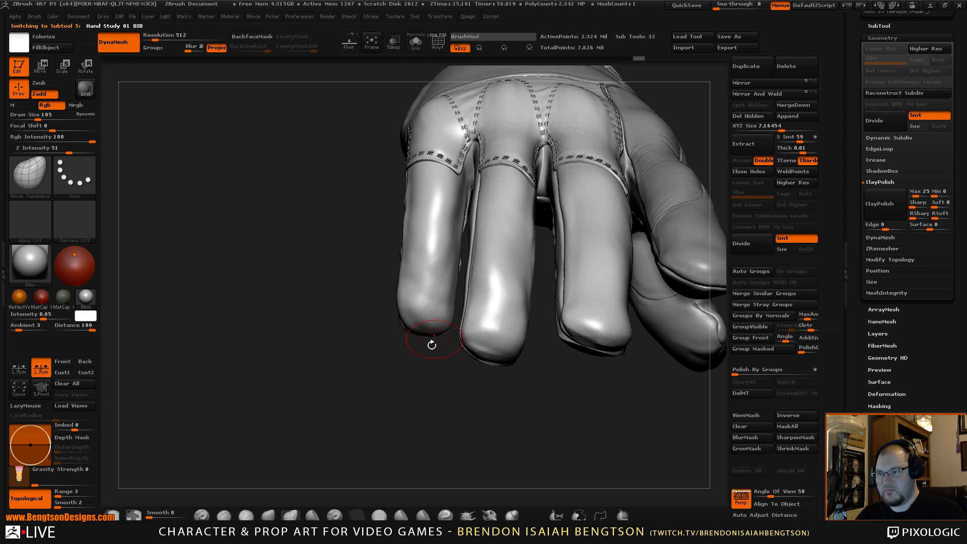
mouse_move(432, 345)
mouse_down()
mouse_move(400, 297)
mouse_move(397, 308)
mouse_up()
key(space)
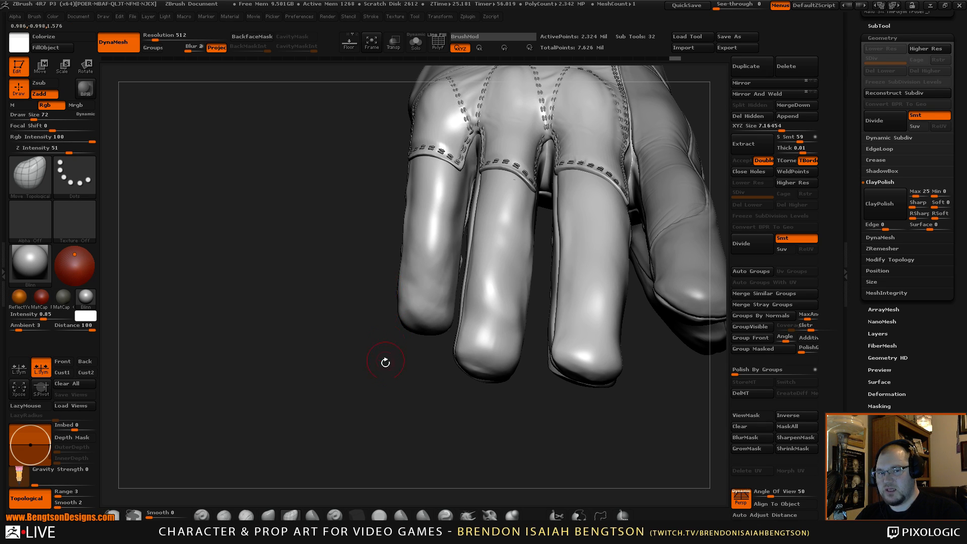
drag(385, 360, 381, 332)
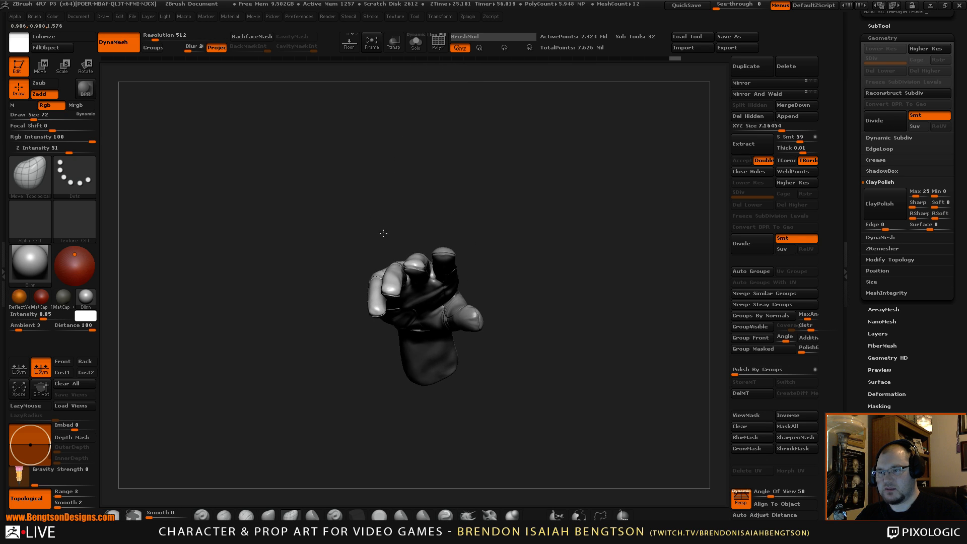
- Isolate the hand subtool and smooth the side of the middle finger facing the index finger at draw size 32
mouse_move(383, 233)
mouse_down()
mouse_move(392, 229)
mouse_move(386, 236)
mouse_up()
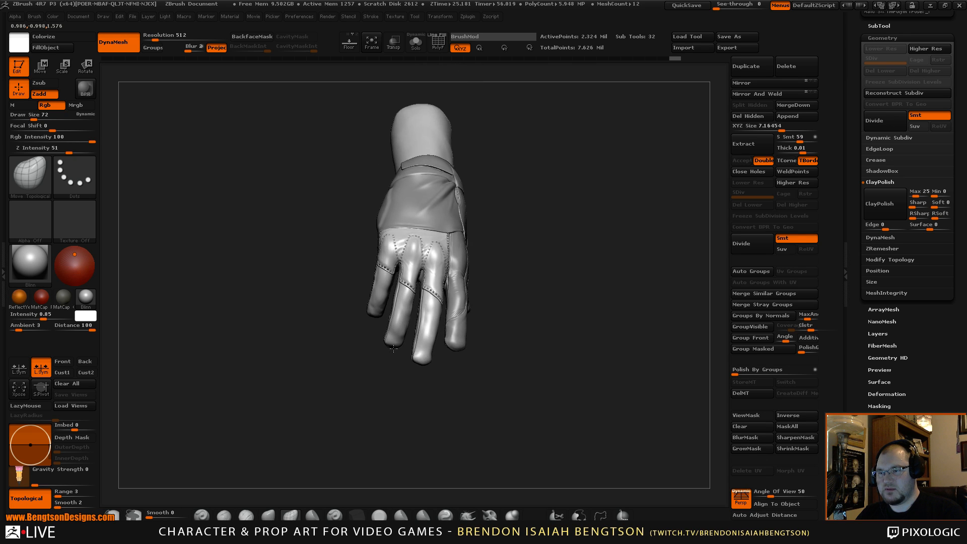
drag(393, 348, 491, 469)
drag(566, 306, 618, 225)
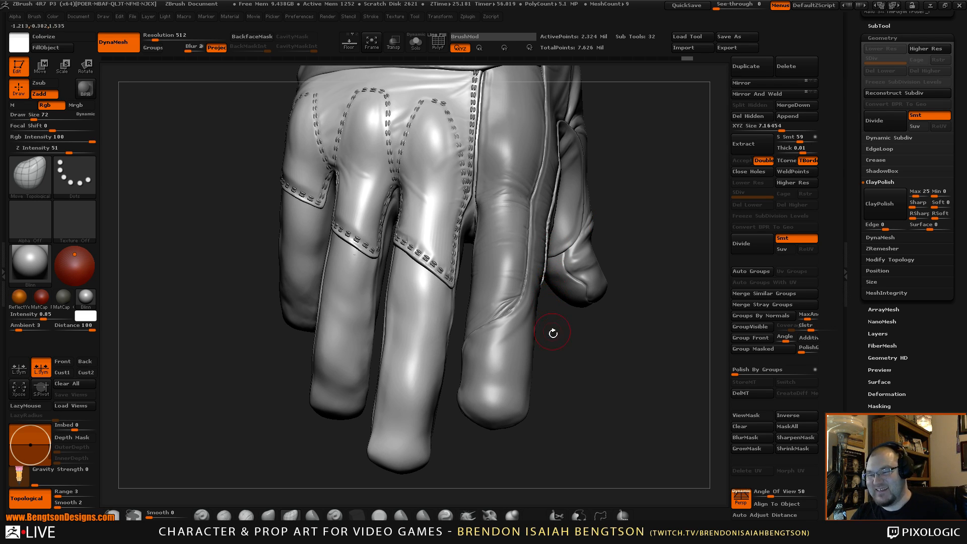
mouse_move(553, 335)
mouse_down()
mouse_move(597, 337)
mouse_move(589, 384)
mouse_up()
key(alt+s)
key(shift)
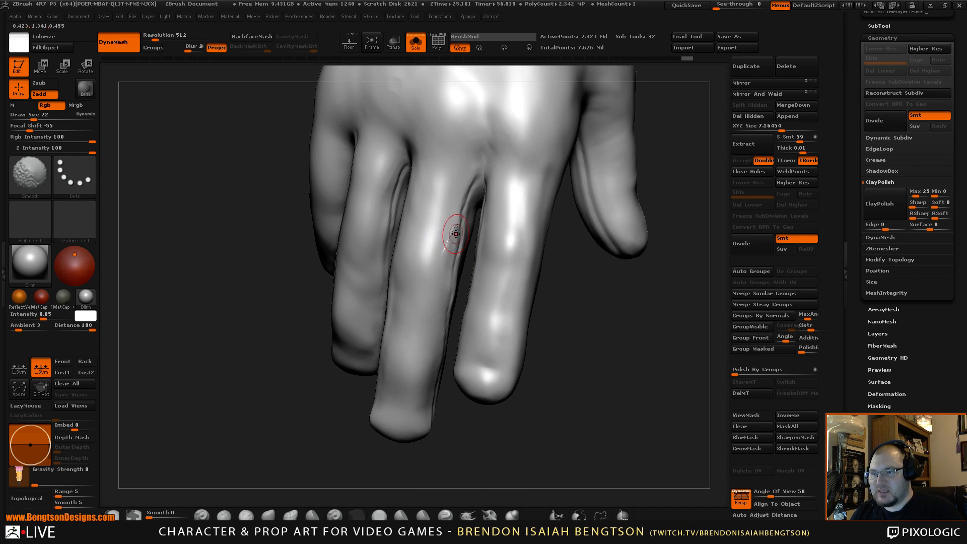
key(space)
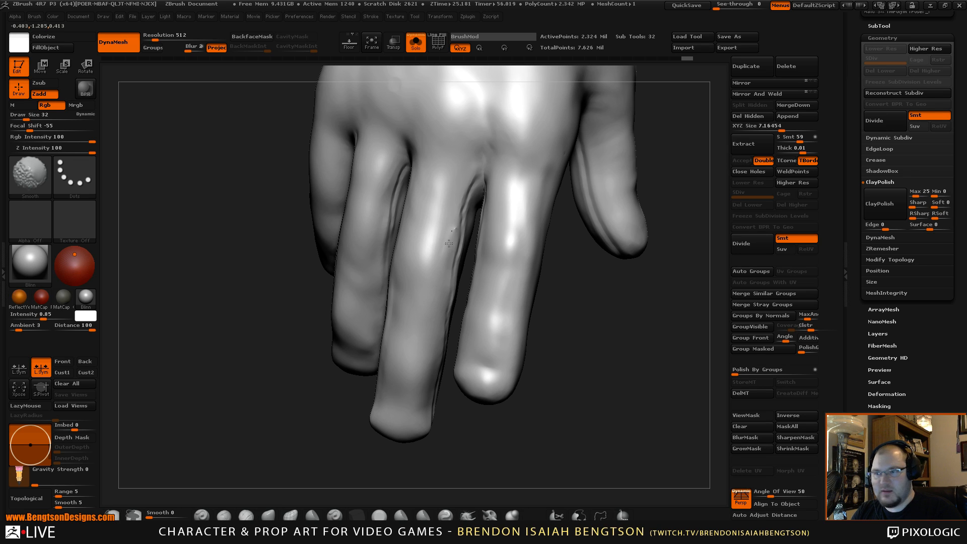
shift+drag(449, 243, 454, 221)
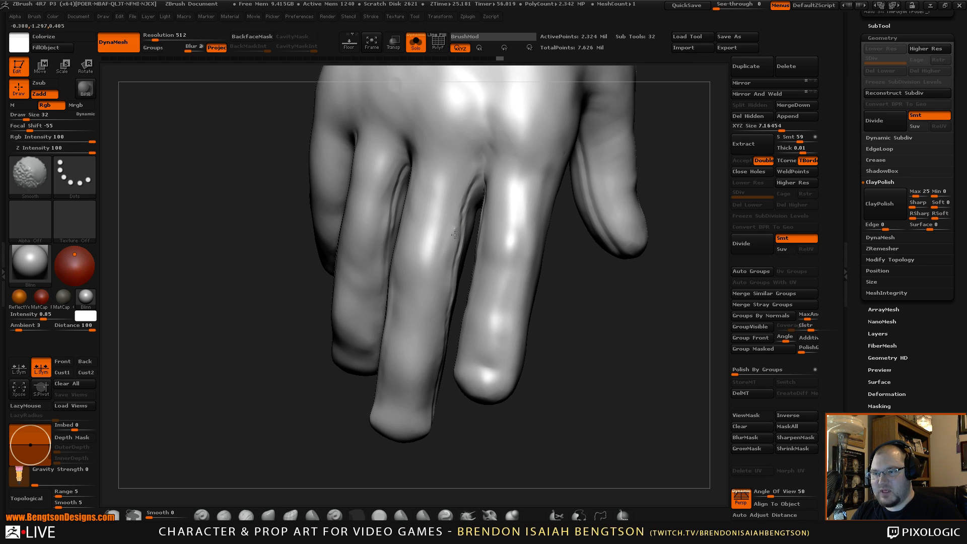
- Even out the side edge of the middle finger with the TrimDynamic brush and smoothing
mouse_move(555, 282)
mouse_down()
mouse_move(600, 302)
mouse_move(584, 312)
mouse_move(593, 312)
mouse_up()
drag(338, 468, 339, 477)
click(378, 514)
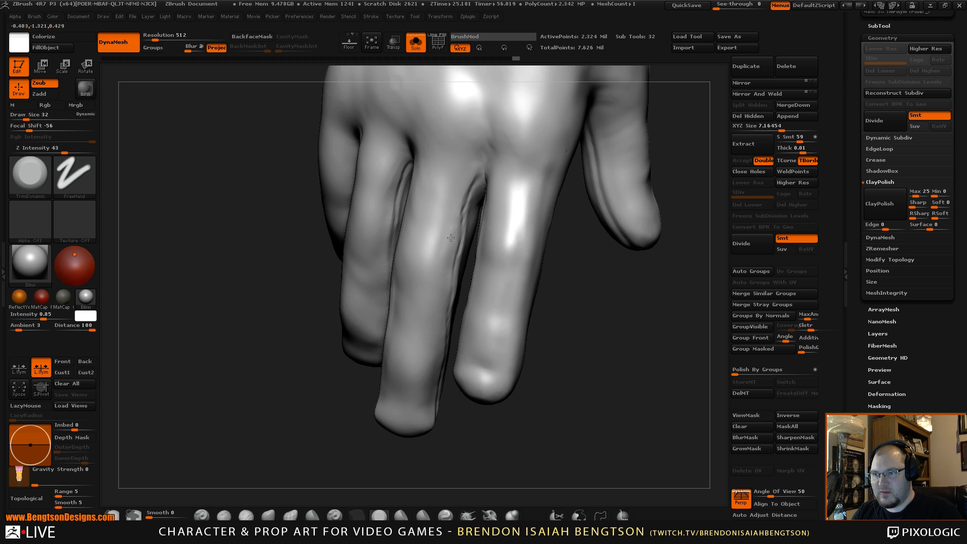
drag(556, 355, 545, 303)
key(shift)
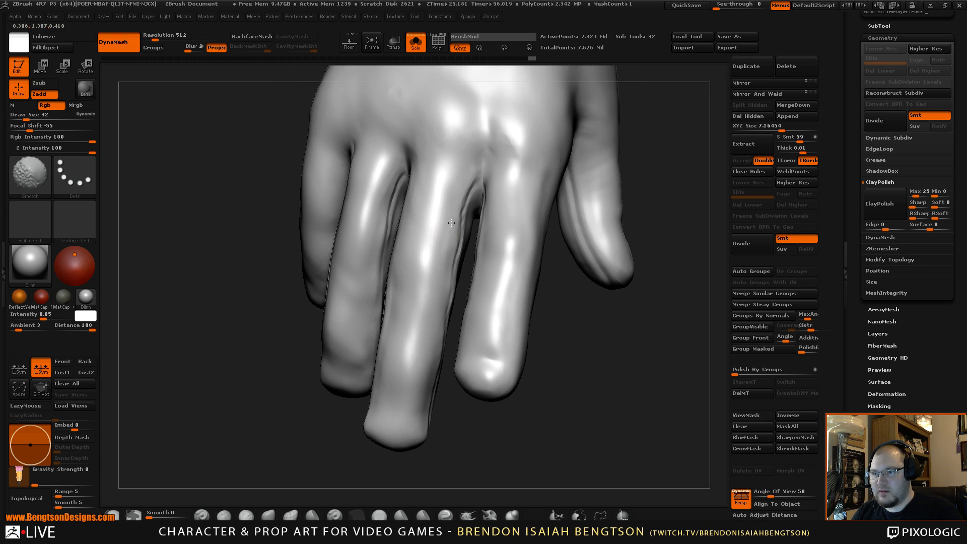
shift+drag(450, 244, 453, 242)
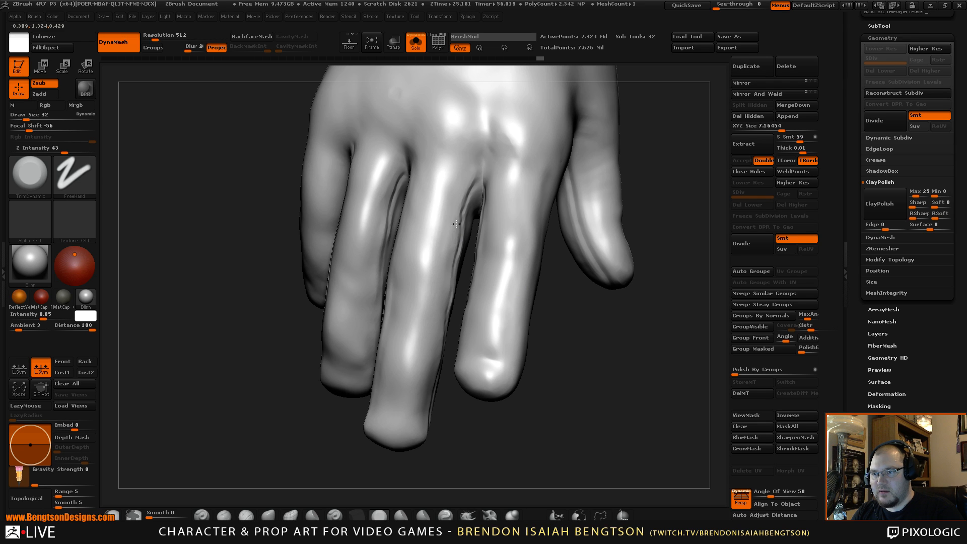
key(shift)
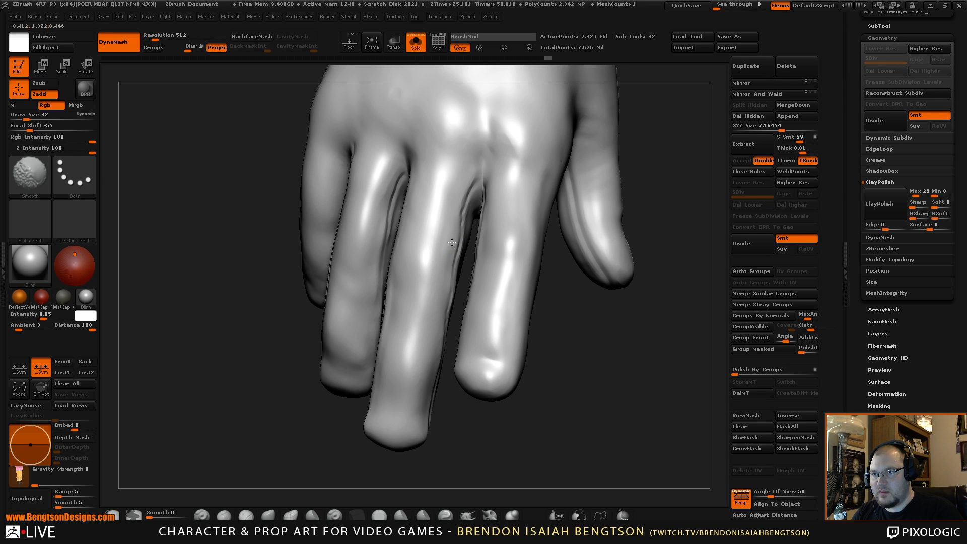
- Examine the hand's polygroups in the polyframe display, first in isolation and again with all glove pieces shown
mouse_move(605, 363)
mouse_down()
mouse_move(648, 377)
mouse_move(626, 289)
mouse_move(616, 305)
mouse_move(581, 283)
mouse_move(598, 289)
mouse_move(611, 343)
mouse_move(631, 283)
mouse_move(613, 177)
mouse_move(602, 216)
mouse_move(624, 296)
mouse_move(615, 292)
mouse_move(650, 276)
mouse_move(649, 290)
mouse_up()
key(shift)
key(shift+f)
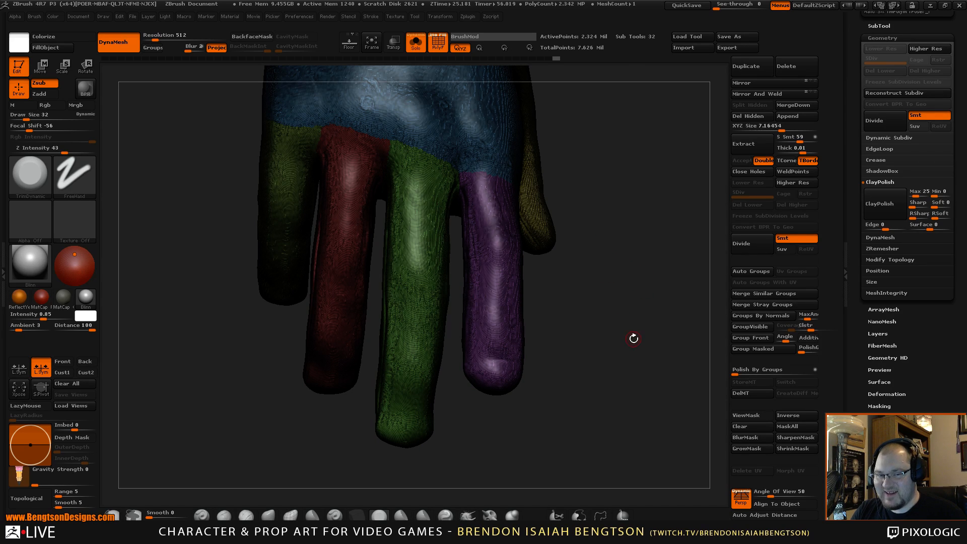
drag(636, 338, 636, 341)
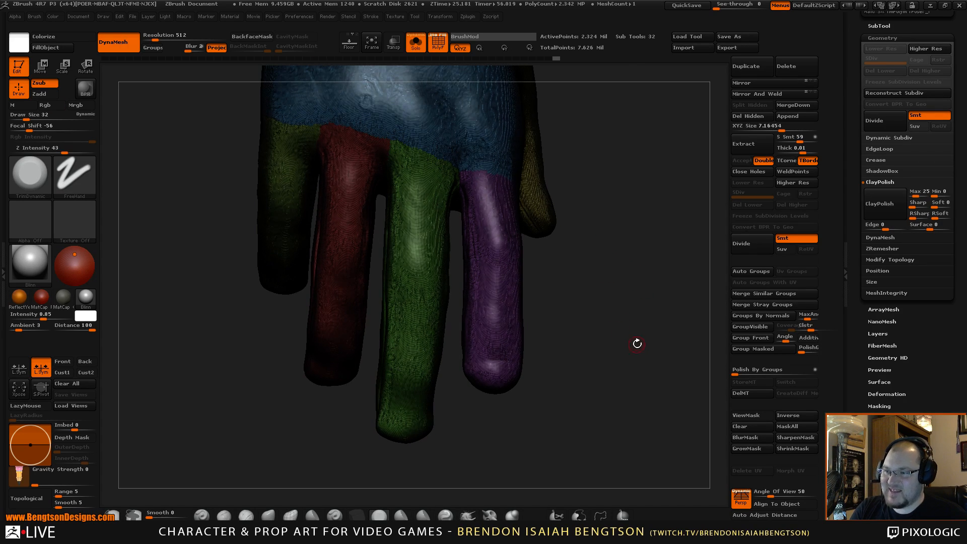
key(shift)
key(alt+s)
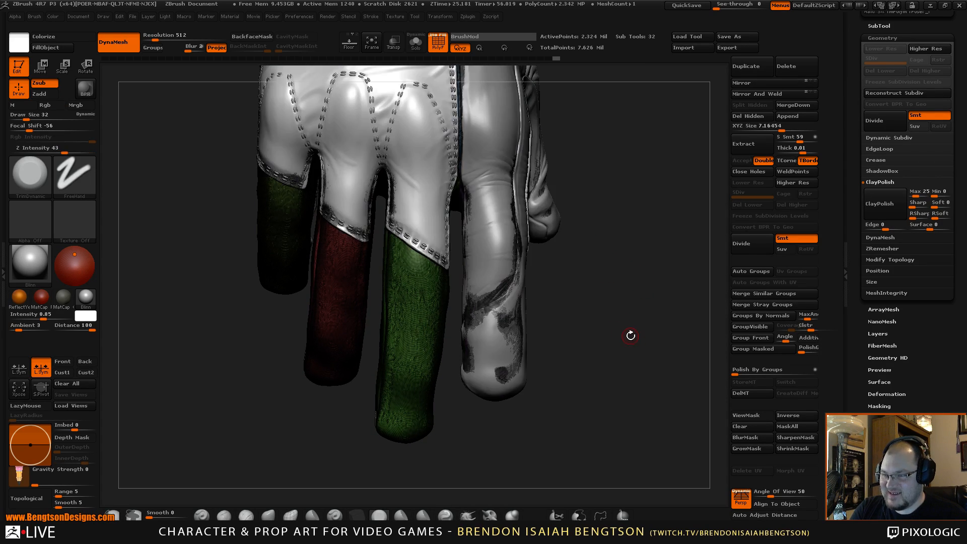
drag(640, 334, 643, 307)
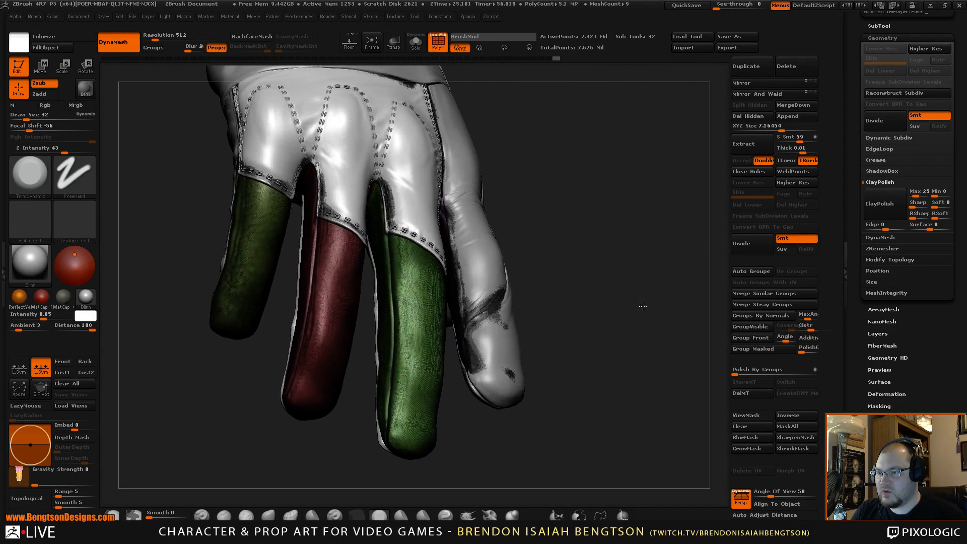
key(shift+f)
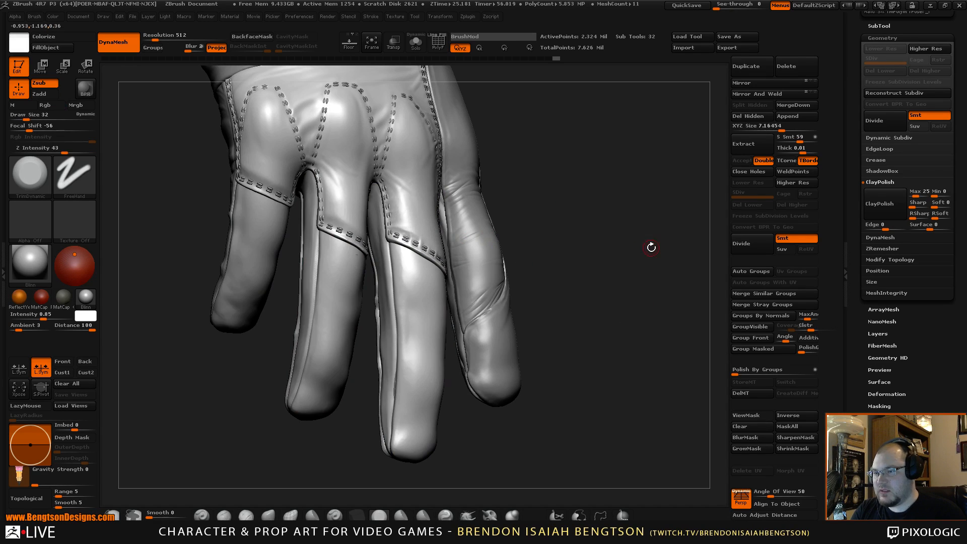
- Build up cloth folds just below the middle finger's stitched edge with the ClayBuildup brush at draw size 32
drag(652, 247, 462, 287)
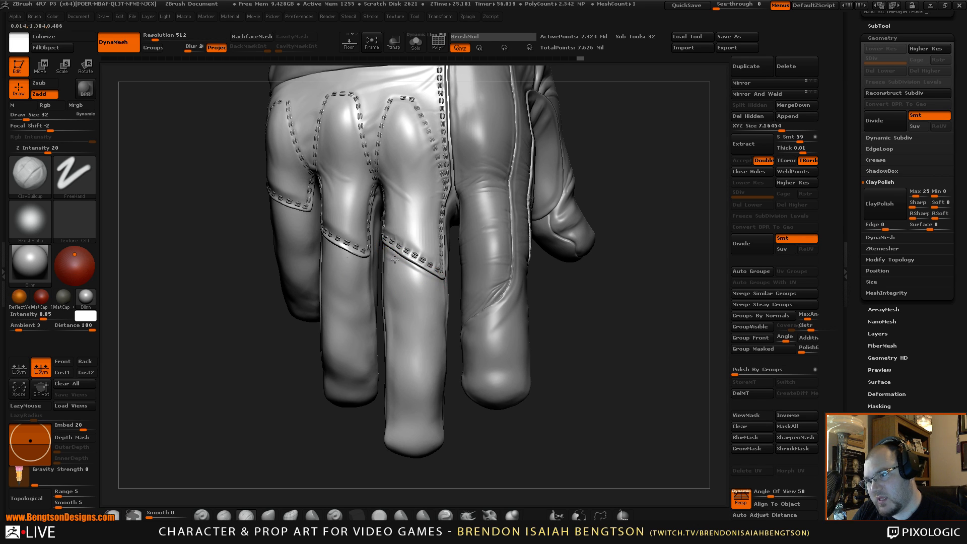
drag(589, 355, 469, 274)
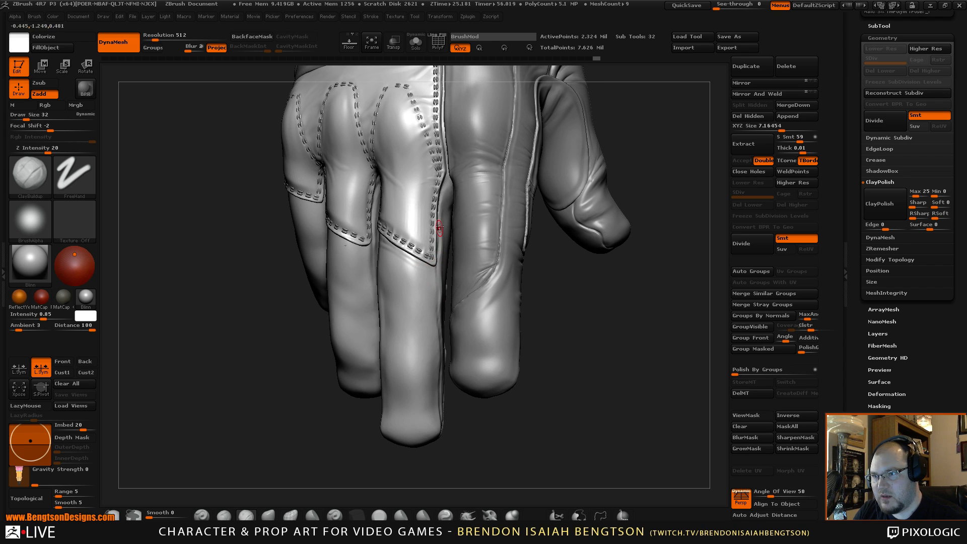
key(shift)
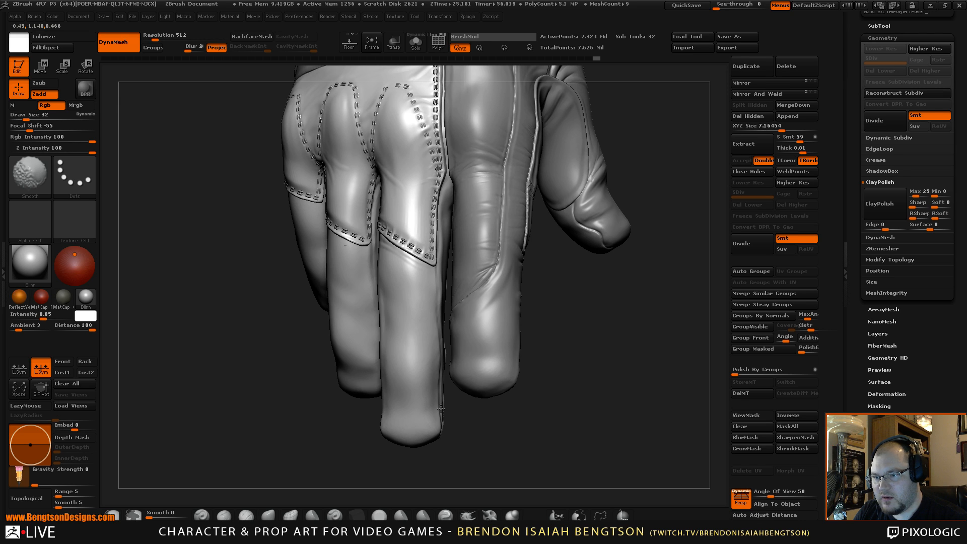
drag(440, 344, 431, 268)
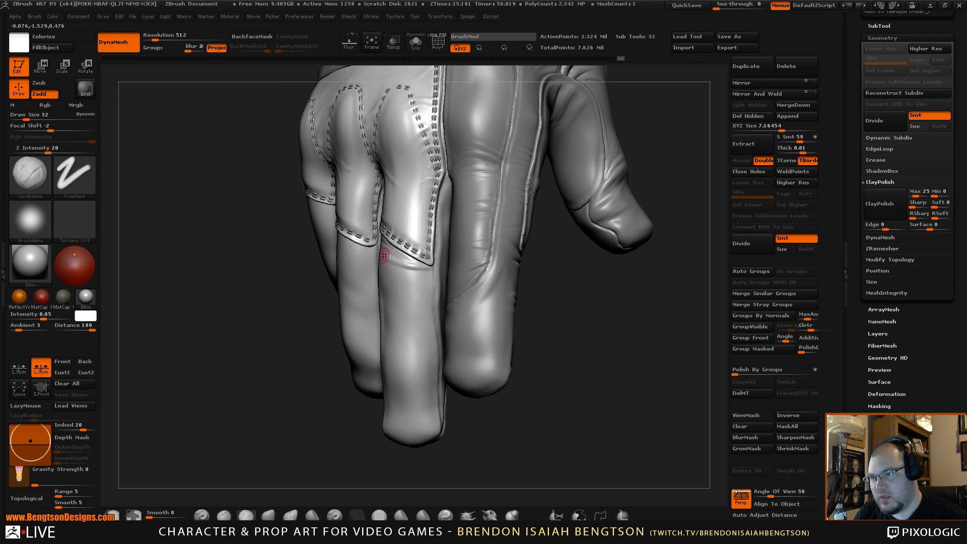
drag(290, 396, 398, 225)
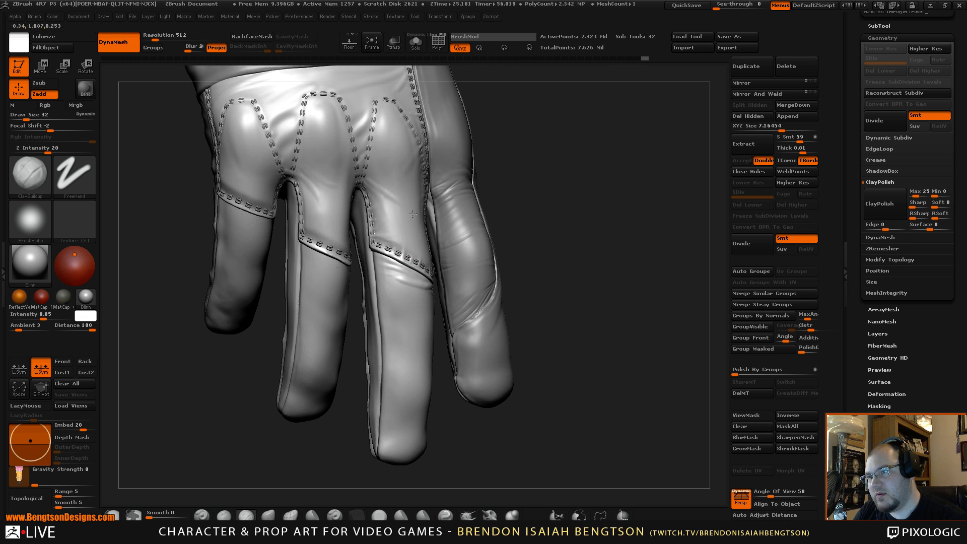
drag(454, 204, 395, 265)
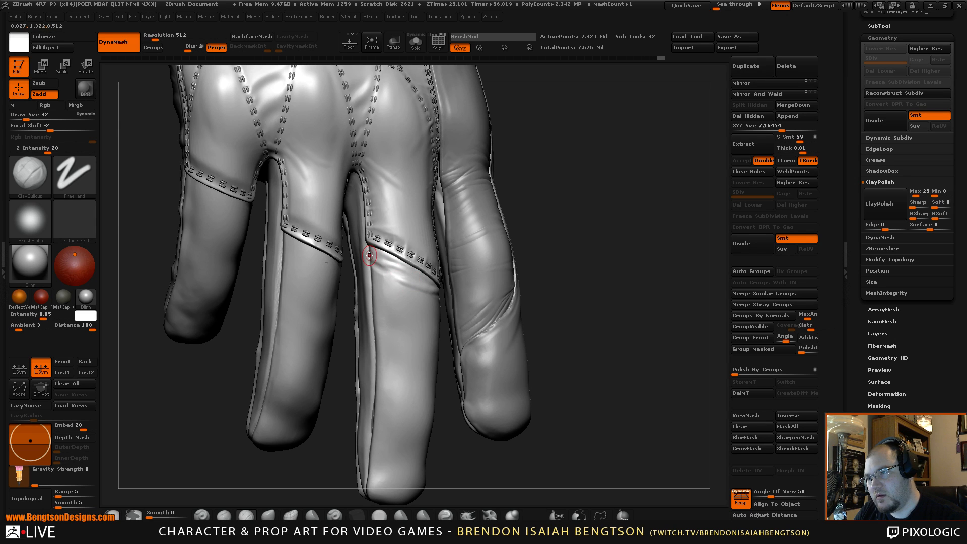
drag(377, 255, 414, 273)
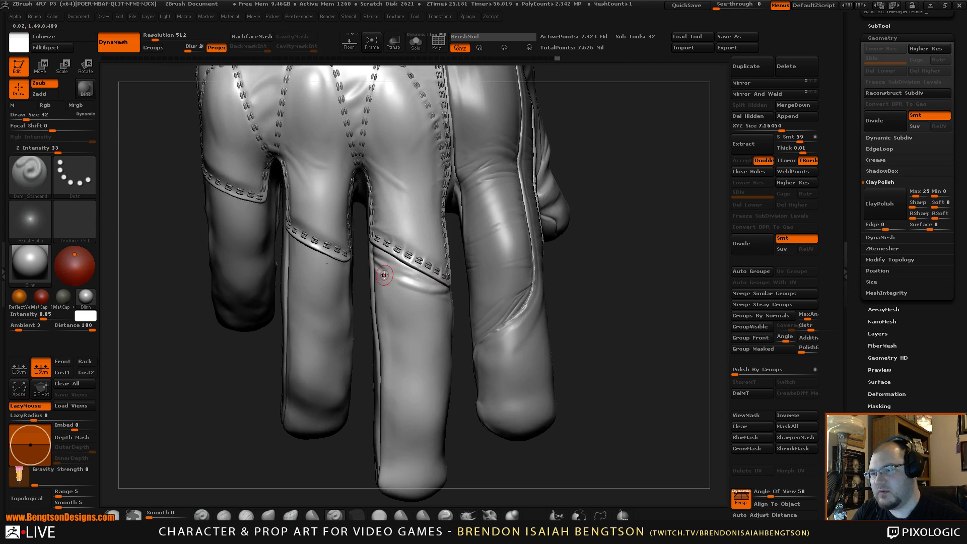
- Carve creases between the folds under the middle finger's stitched edge with the Dam_Standard brush, comparing the last stroke through undo and redo
drag(372, 255, 417, 281)
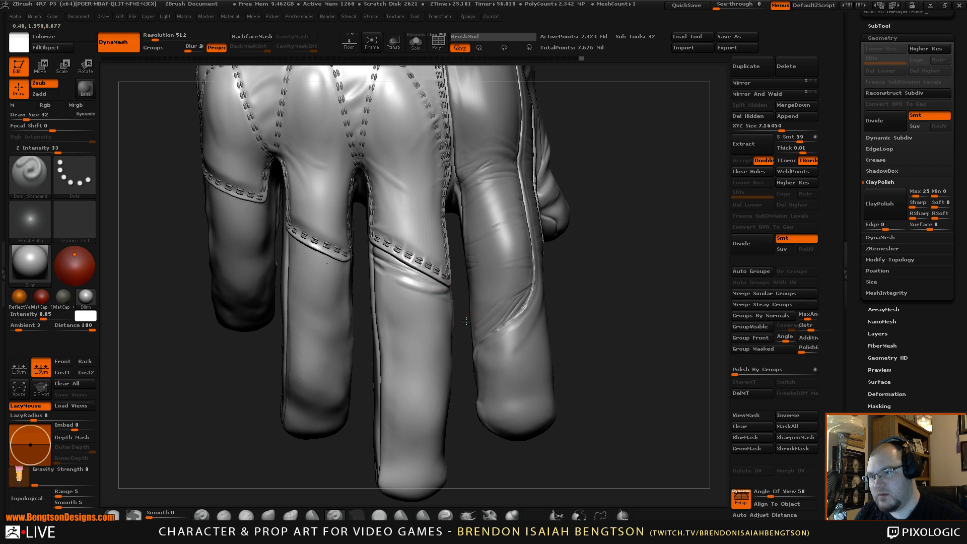
drag(467, 321, 451, 293)
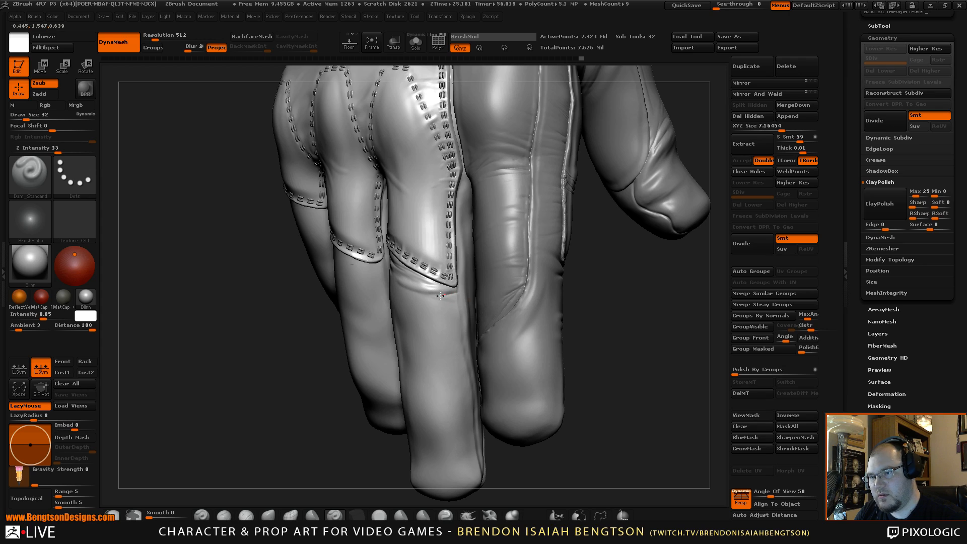
key(ctrl+z)
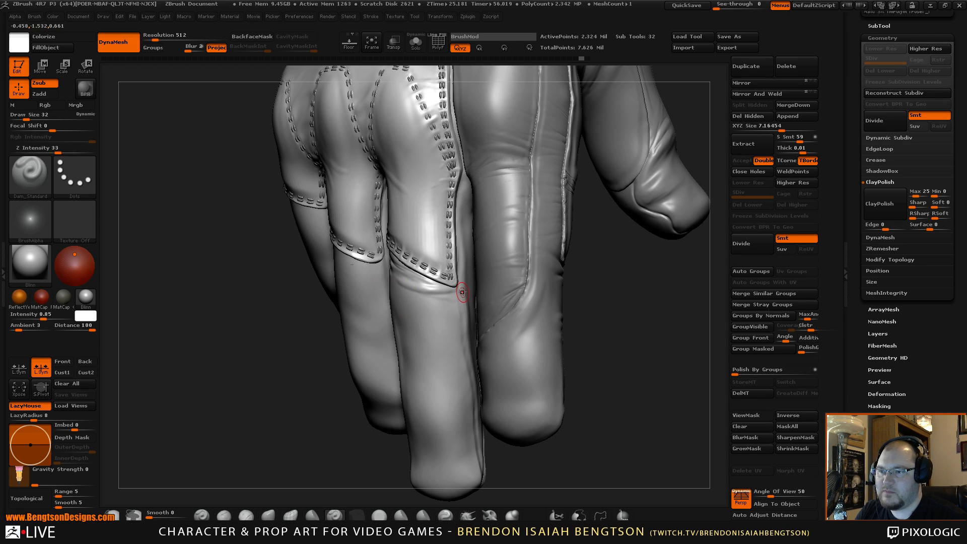
key(ctrl+shift+z)
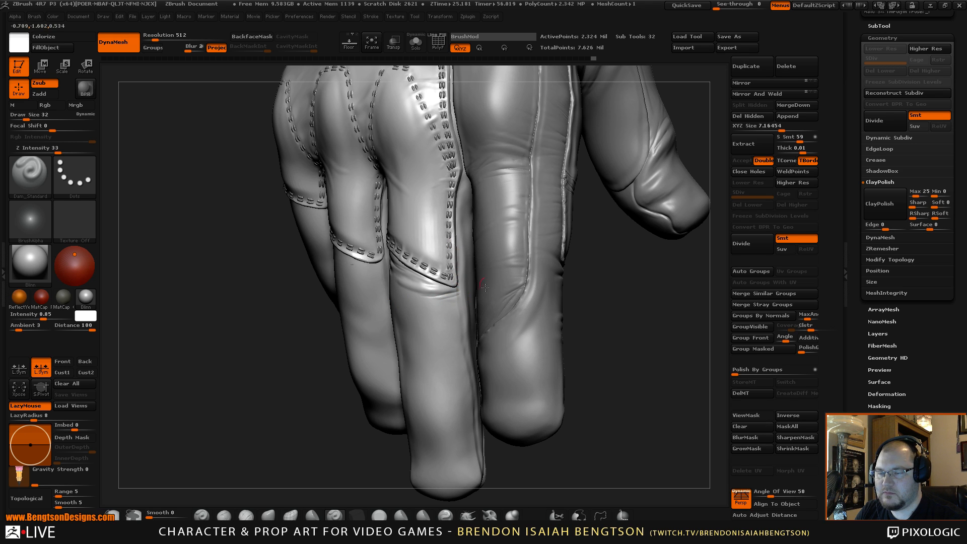
- Smooth and soften the carved folds below the middle finger's stitched edge, checking them from several angles
mouse_move(652, 359)
mouse_down()
mouse_move(677, 336)
mouse_move(468, 288)
mouse_up()
key(shift)
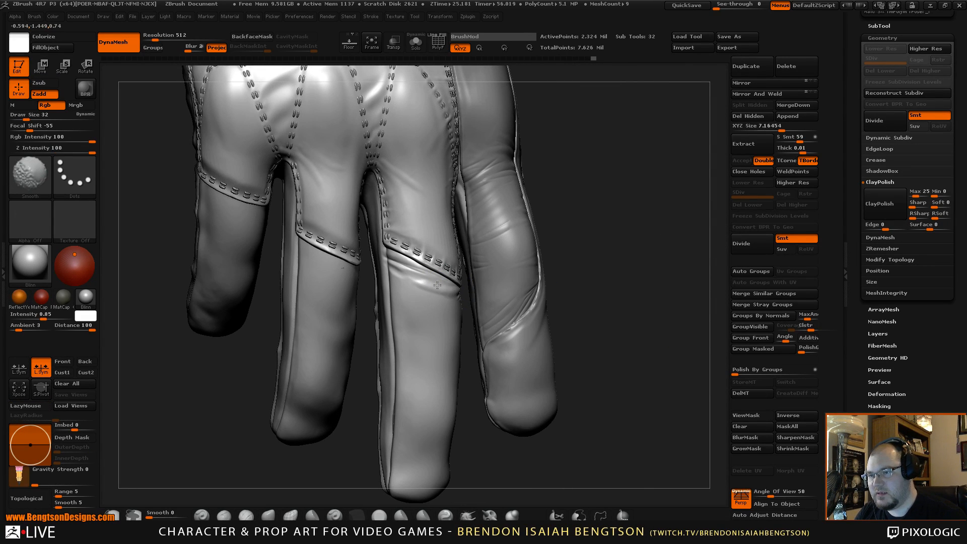
mouse_move(559, 257)
mouse_down()
mouse_move(606, 237)
mouse_move(595, 239)
mouse_up()
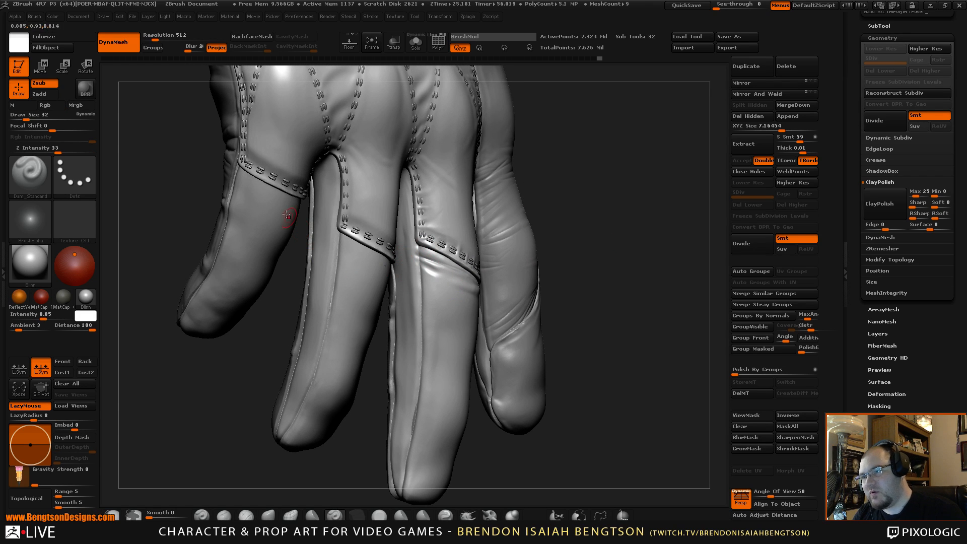
drag(595, 192, 582, 21)
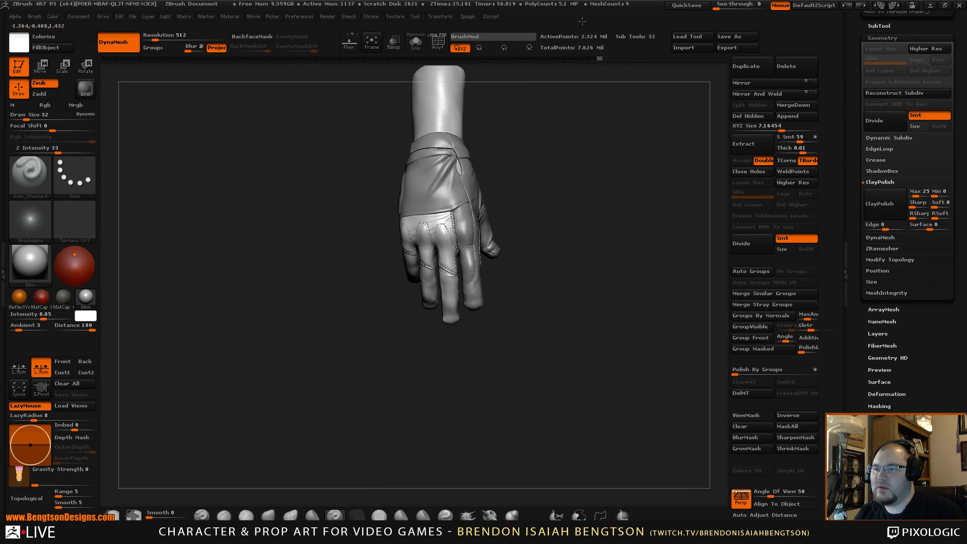
mouse_move(583, 270)
mouse_down()
mouse_move(602, 268)
mouse_move(626, 331)
mouse_move(649, 311)
mouse_move(657, 323)
mouse_move(645, 307)
mouse_up()
key(shift)
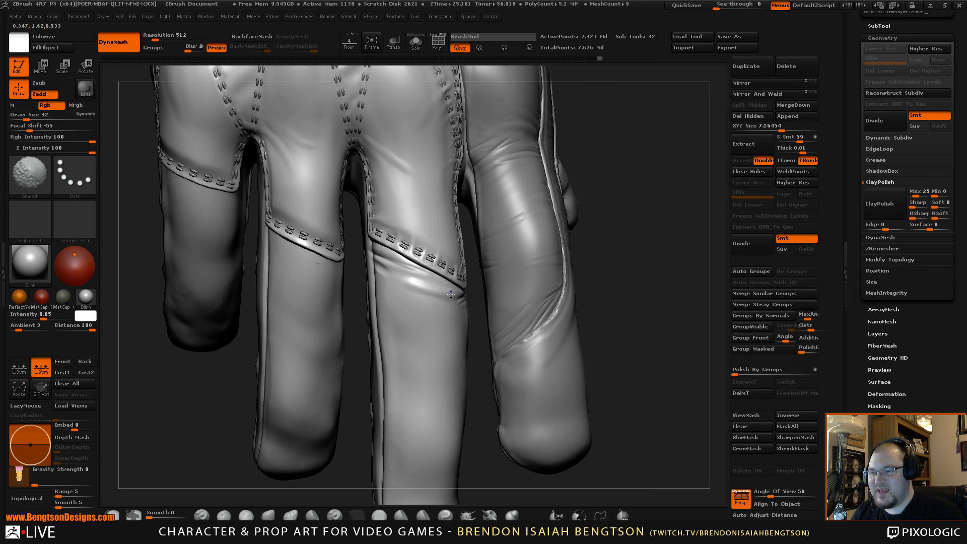
drag(606, 277, 628, 277)
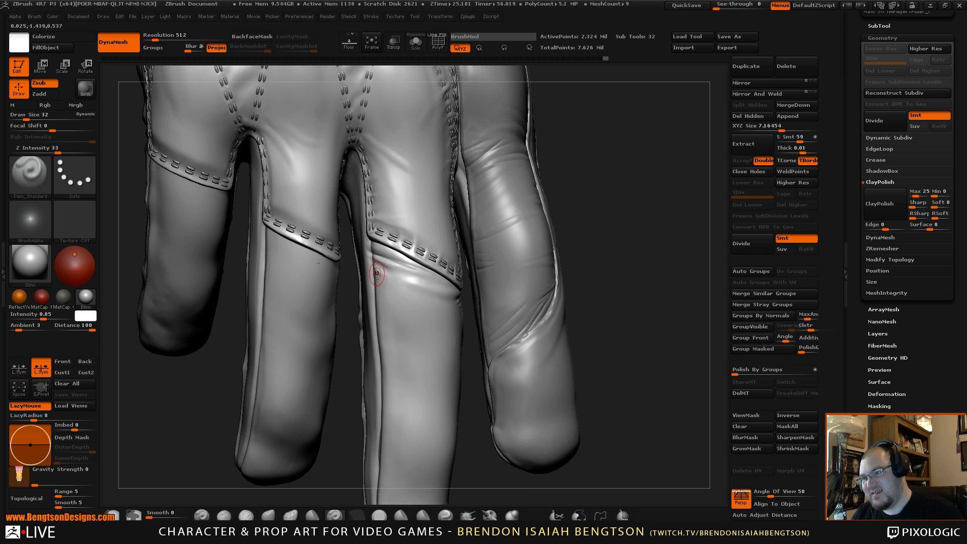
- Build up the folds below the middle finger's stitched edge with the ClayBuildup brush, raising its draw size to 65
key(b)
key(c)
key(b)
mouse_move(376, 279)
mouse_down()
mouse_move(419, 305)
mouse_move(435, 343)
mouse_up()
key(space)
drag(651, 304, 622, 308)
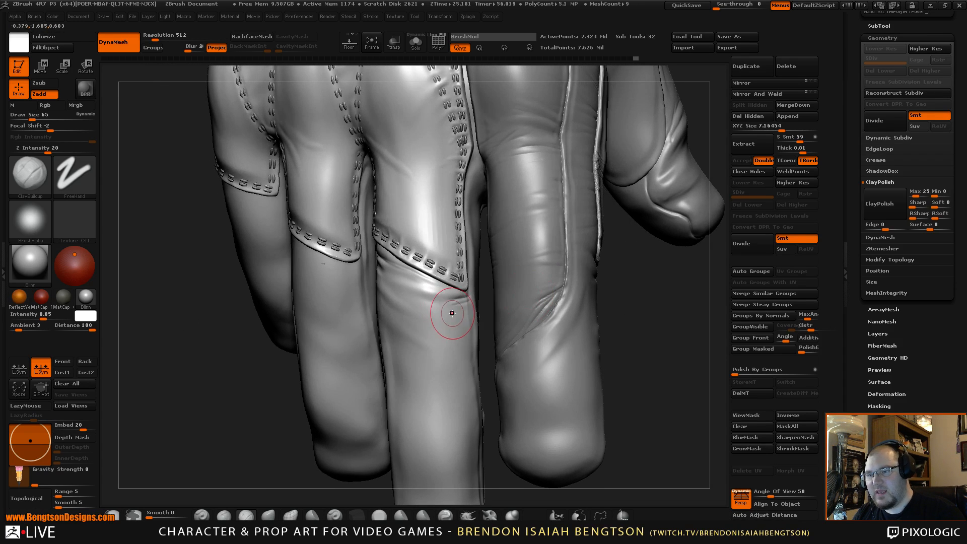
- Try finer ClayBuildup strokes at draw size 19 on the folds below the middle finger's stitched edge, and undo them
key(space)
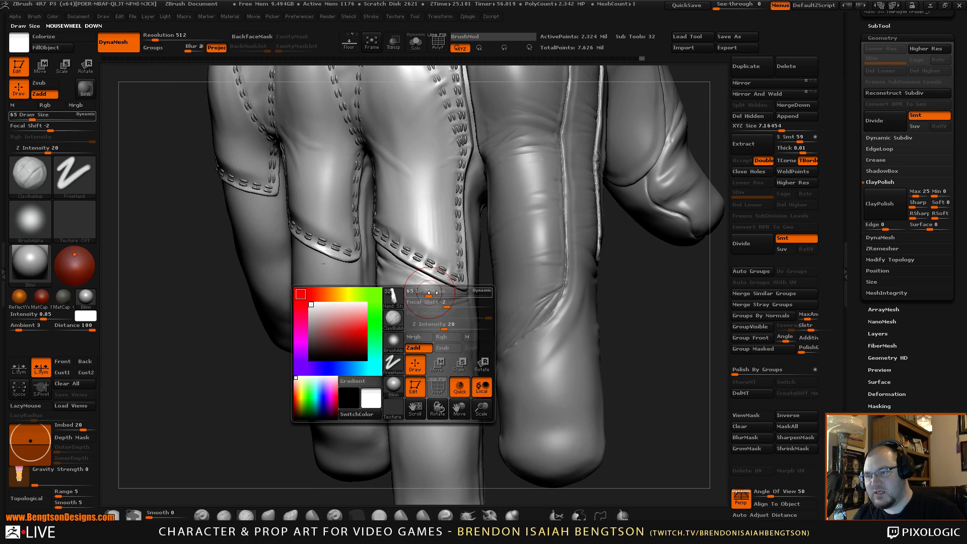
drag(433, 292, 410, 289)
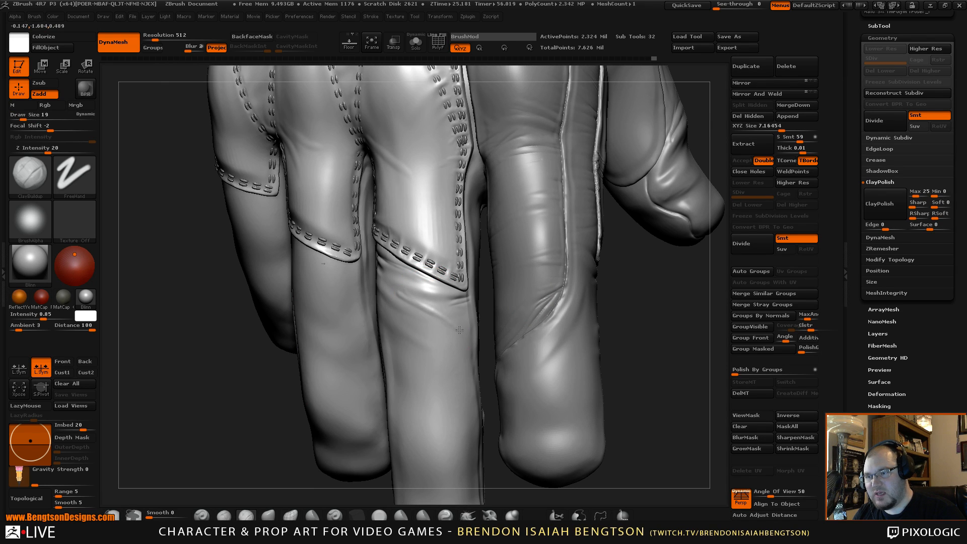
key(ctrl)
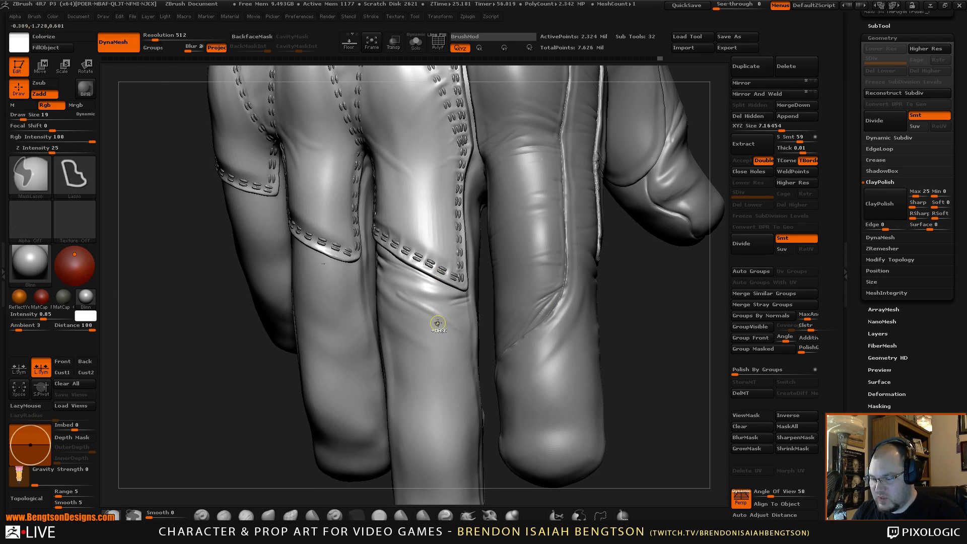
- Try a ClayBuildup stroke at draw size 65 on the middle finger's side facing the index finger, and undo it
key(space)
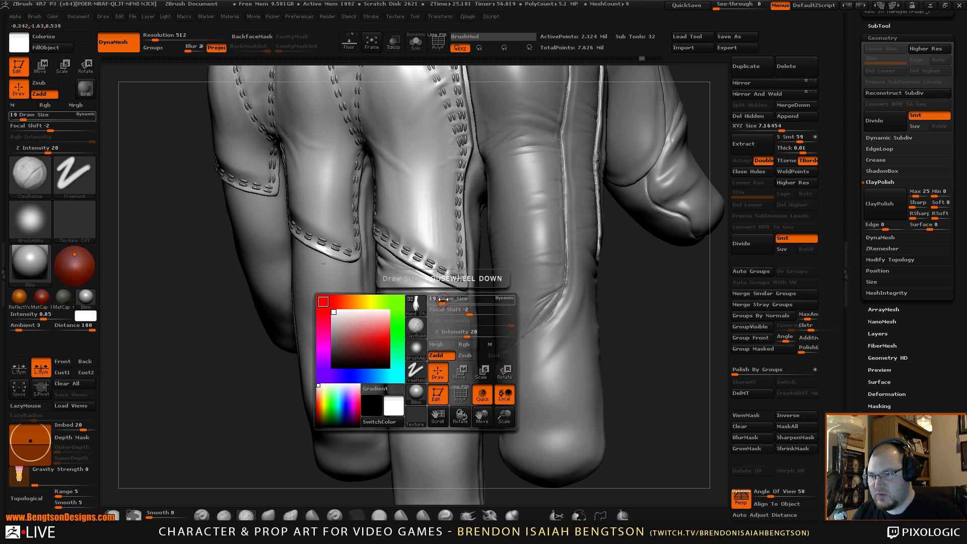
alt+drag(665, 298, 657, 214)
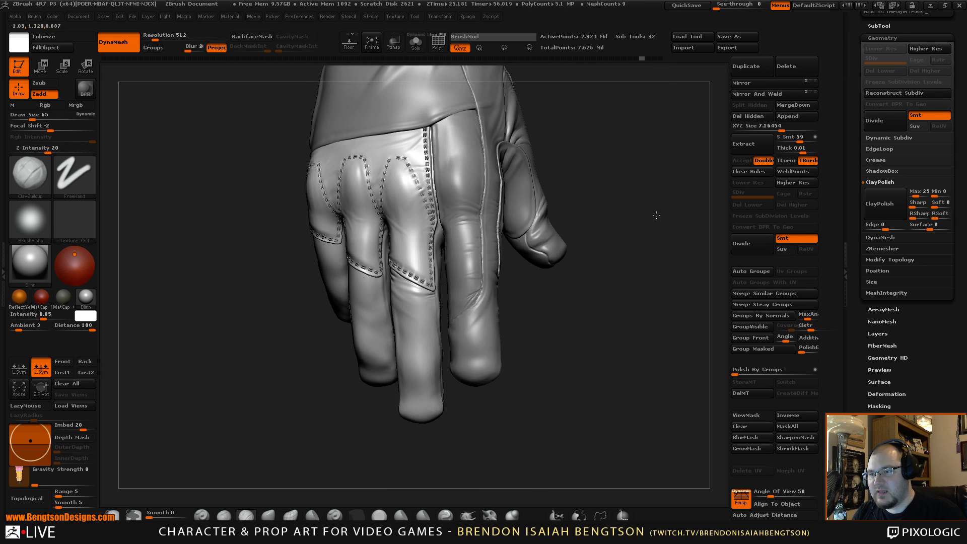
drag(652, 307, 504, 273)
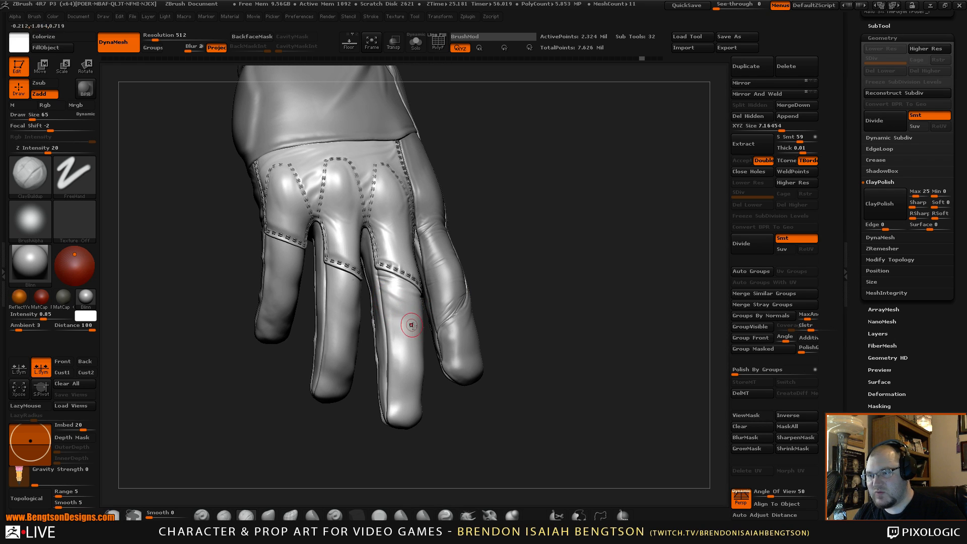
drag(603, 276, 605, 398)
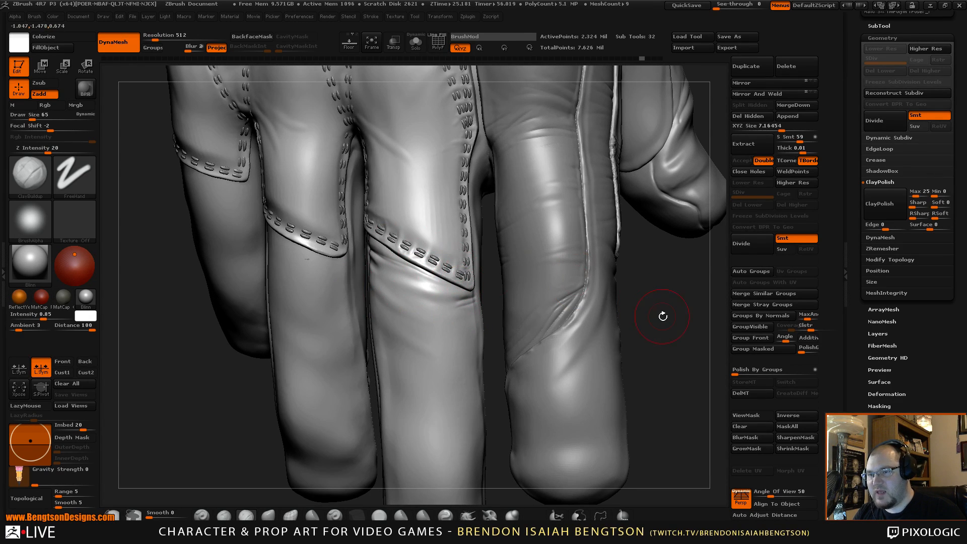
drag(663, 315, 611, 249)
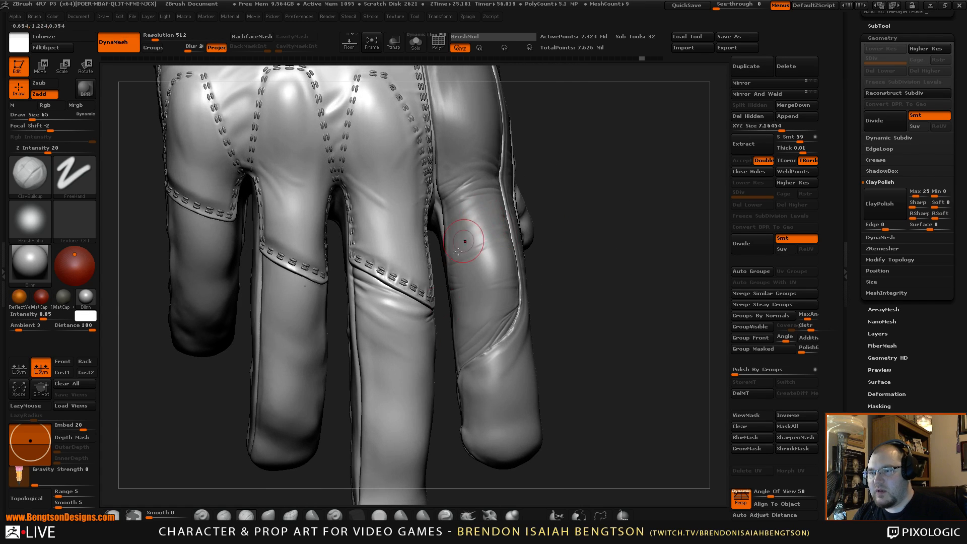
drag(443, 404, 448, 322)
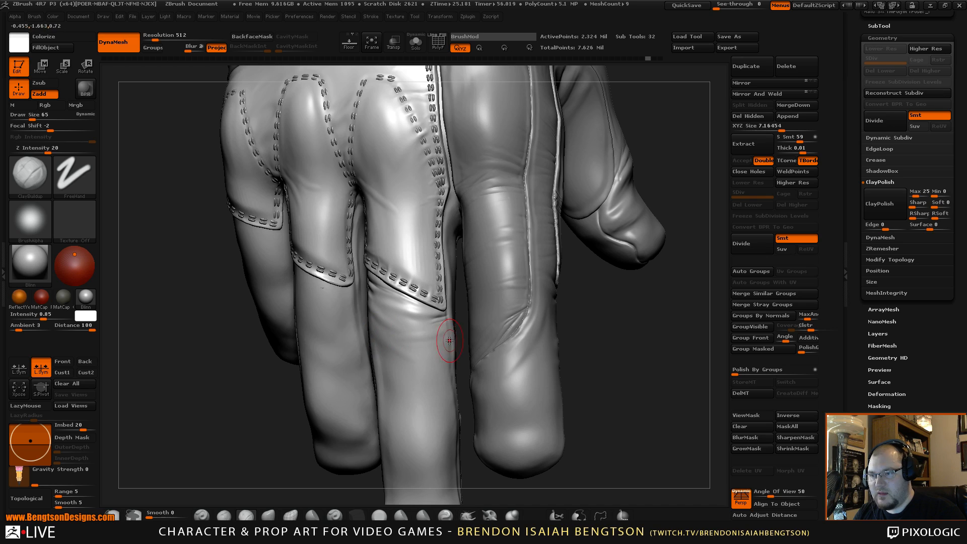
key(ctrl)
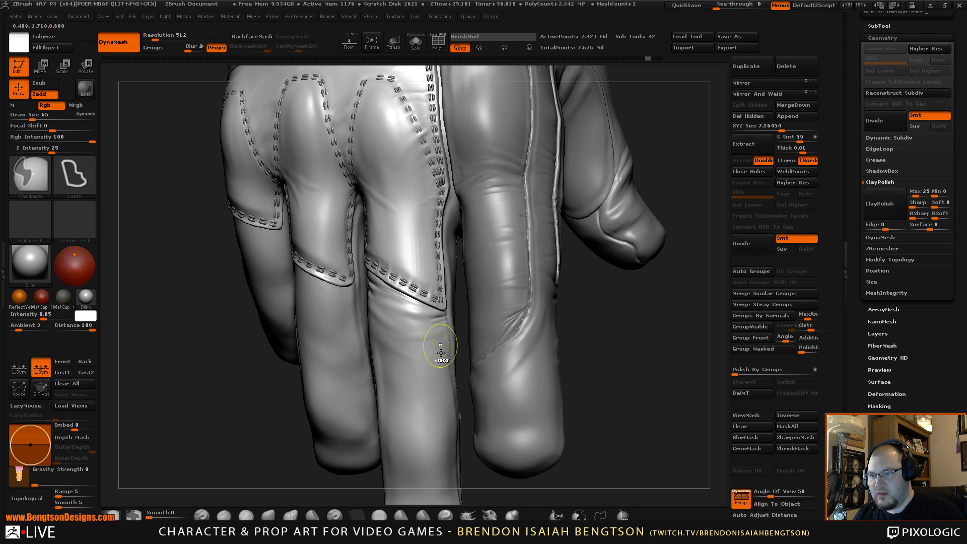
key(ctrl+z)
- Add broad ClayBuildup strokes at draw size 86 along the sides of the middle finger below the stitched edge
key(space)
drag(440, 339, 440, 339)
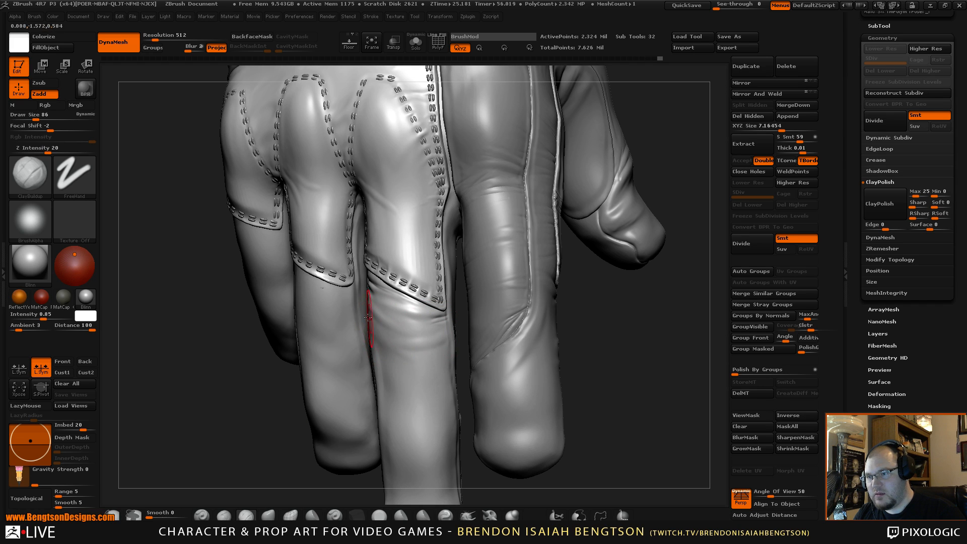
mouse_move(439, 360)
mouse_down()
mouse_move(371, 346)
mouse_move(449, 378)
mouse_up()
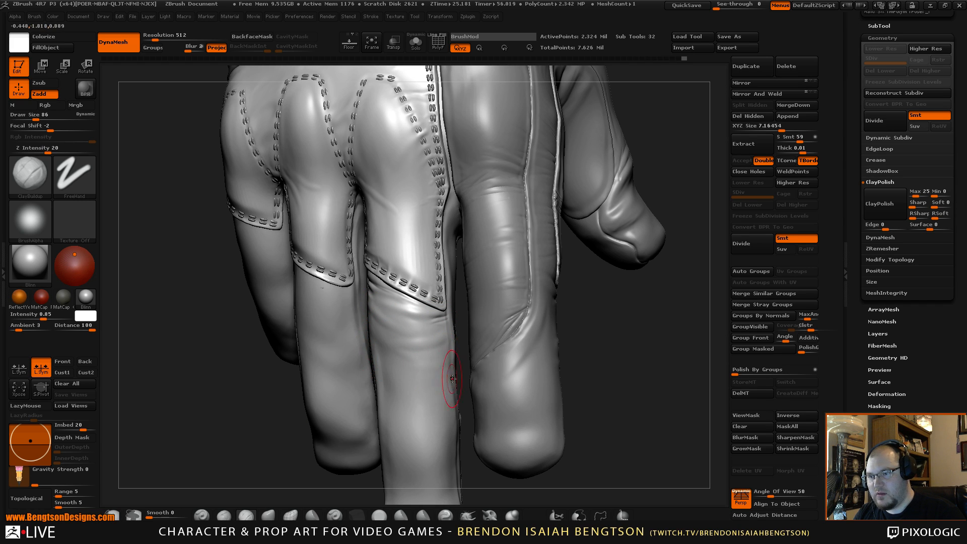
mouse_move(640, 359)
alt+mouse_down()
mouse_move(626, 229)
mouse_move(641, 375)
mouse_move(644, 338)
mouse_move(639, 366)
alt+mouse_up()
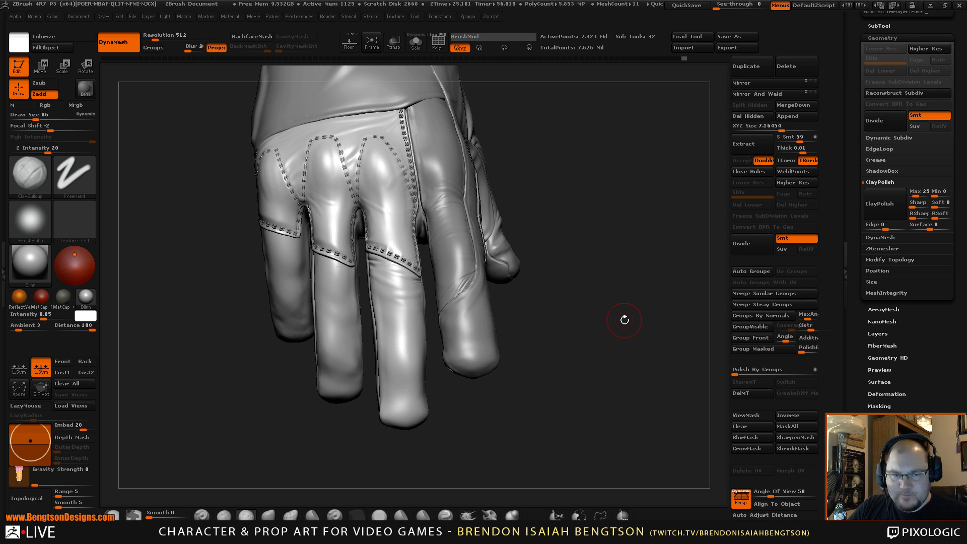
mouse_move(638, 262)
mouse_down()
mouse_move(636, 314)
mouse_move(623, 332)
mouse_move(641, 298)
mouse_move(624, 316)
mouse_move(633, 242)
mouse_move(622, 311)
mouse_up()
key(b)
key(m)
key(t)
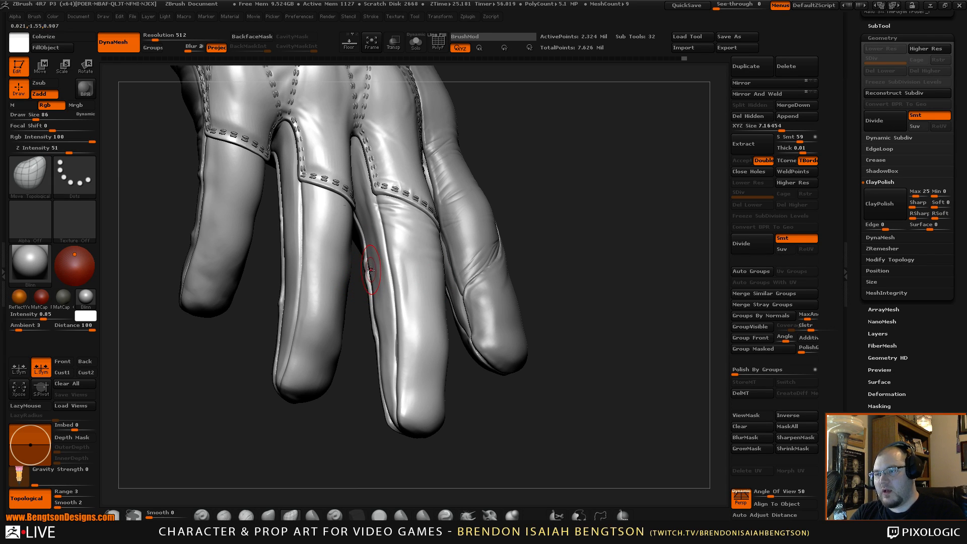
- Touch up the glove's finger surfaces near the index finger's base with ClayBuildup, reducing the draw size to 35, and smooth them
key(b)
key(c)
key(b)
key(space)
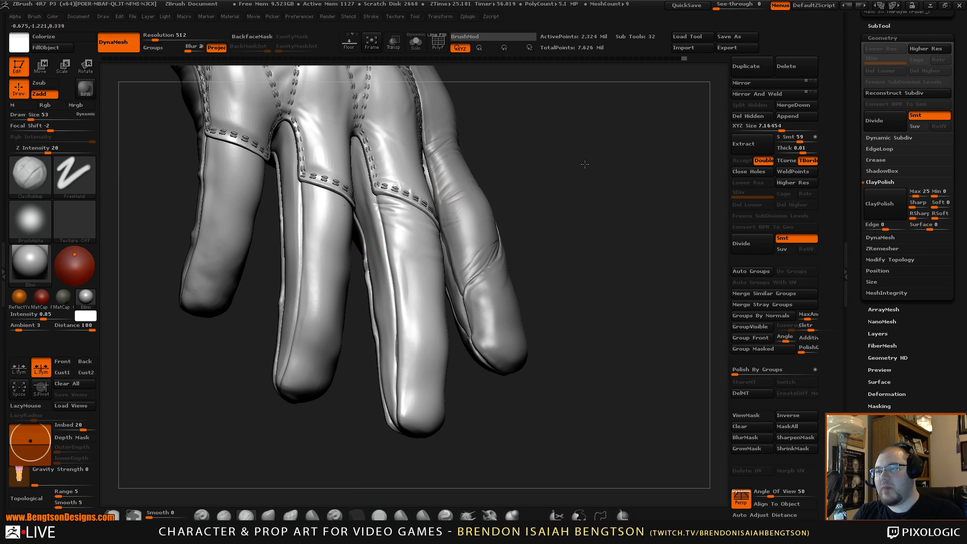
drag(585, 165, 522, 217)
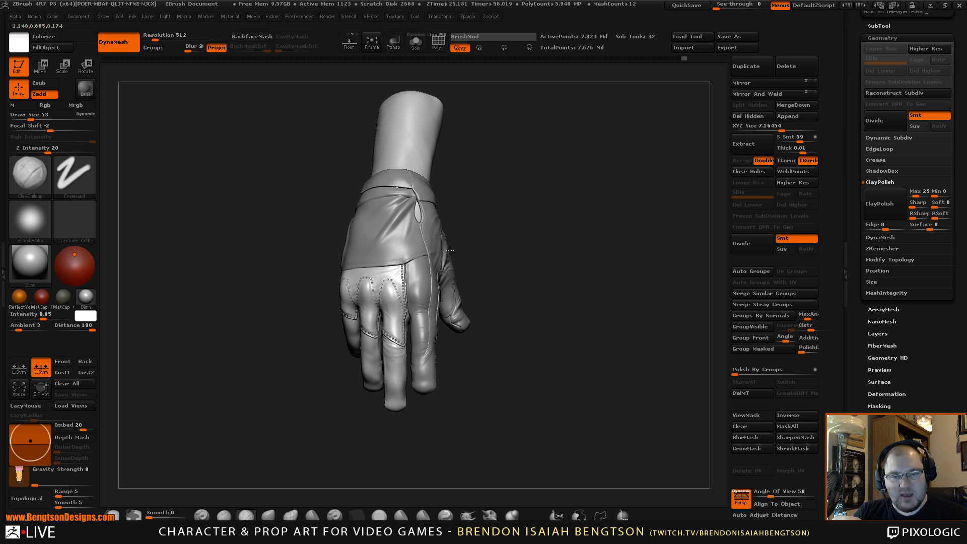
mouse_move(547, 277)
mouse_down()
mouse_move(568, 272)
mouse_move(569, 302)
mouse_move(569, 260)
mouse_move(567, 308)
mouse_move(583, 265)
mouse_move(588, 318)
mouse_move(577, 296)
mouse_up()
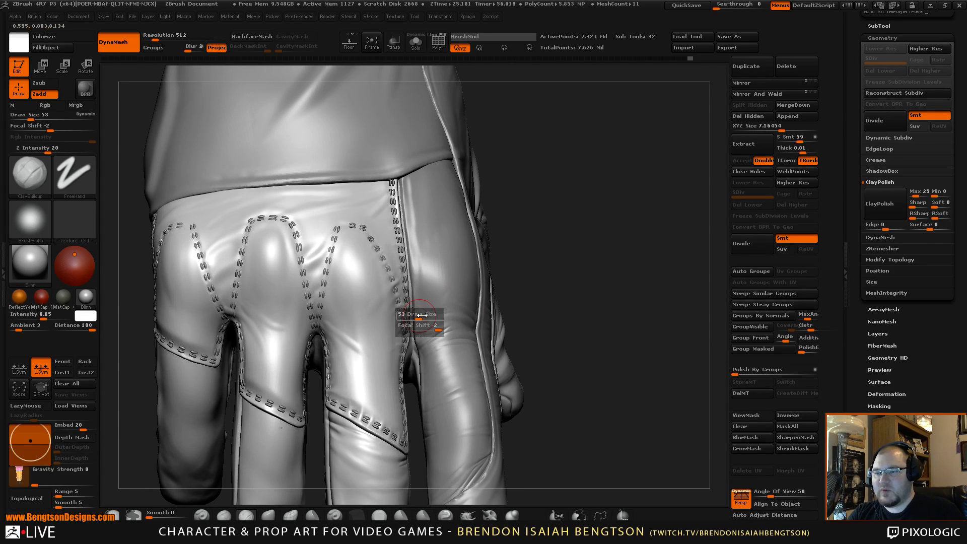
scroll(419, 319, down, 1)
scroll(429, 313, down, 2)
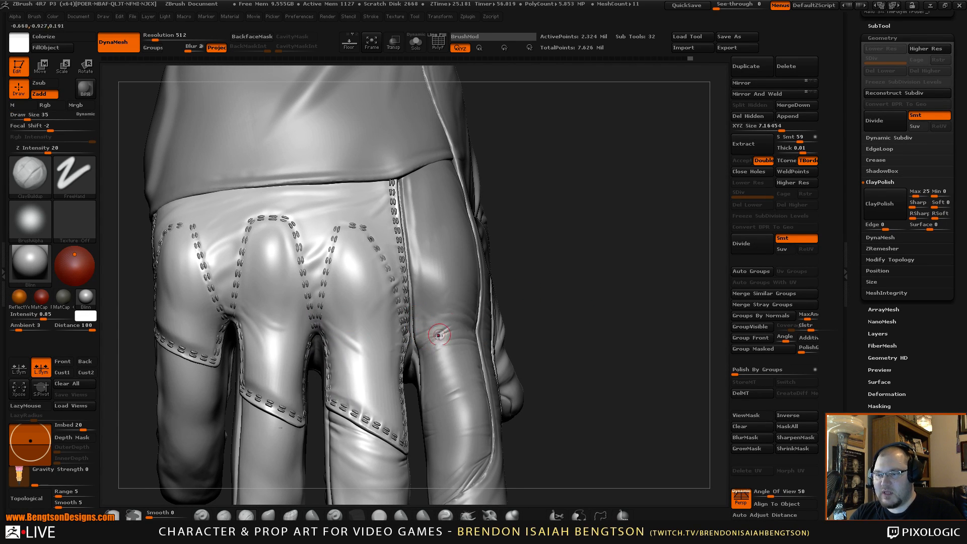
mouse_move(579, 218)
mouse_down()
mouse_move(626, 195)
mouse_move(618, 201)
mouse_up()
key(shift)
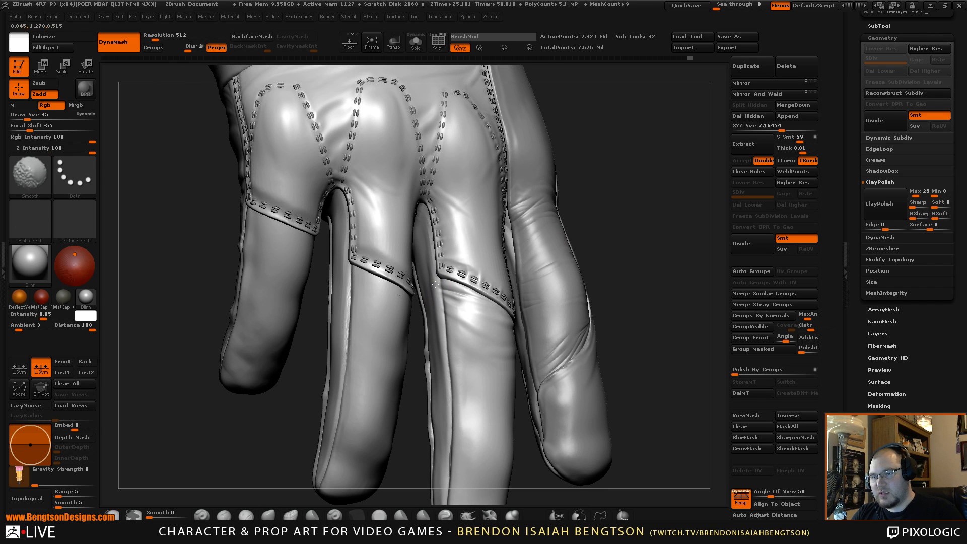
mouse_move(632, 214)
alt+mouse_down()
mouse_move(623, 194)
mouse_move(641, 203)
alt+mouse_up()
mouse_move(636, 257)
alt+mouse_down()
mouse_move(631, 205)
mouse_move(642, 222)
mouse_move(635, 234)
alt+mouse_up()
- Carve creases across the middle finger's side facing the ring finger with the Dam_Standard brush, following the palm-side joint folds
key(b)
key(d)
key(s)
drag(634, 191, 433, 247)
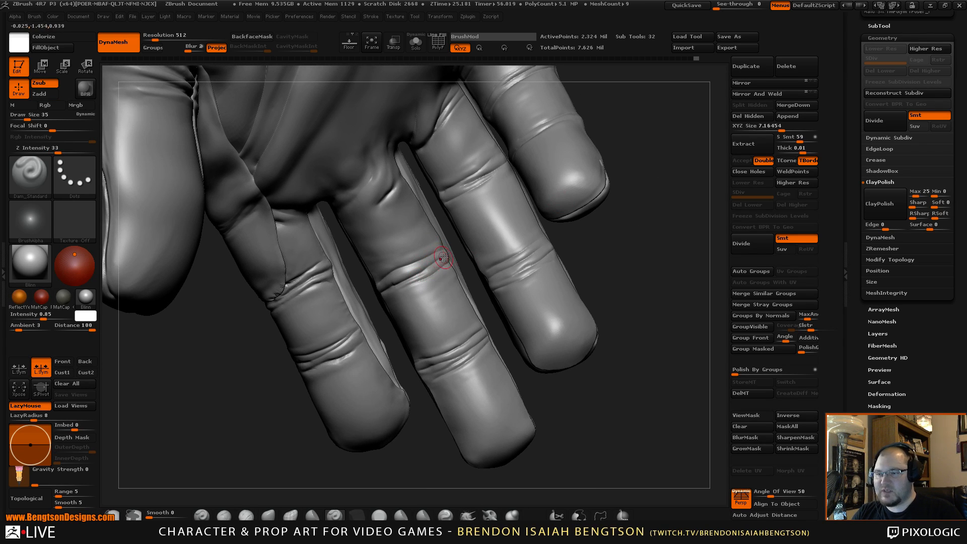
mouse_move(624, 244)
mouse_down()
mouse_move(562, 274)
mouse_move(501, 285)
mouse_move(406, 261)
mouse_up()
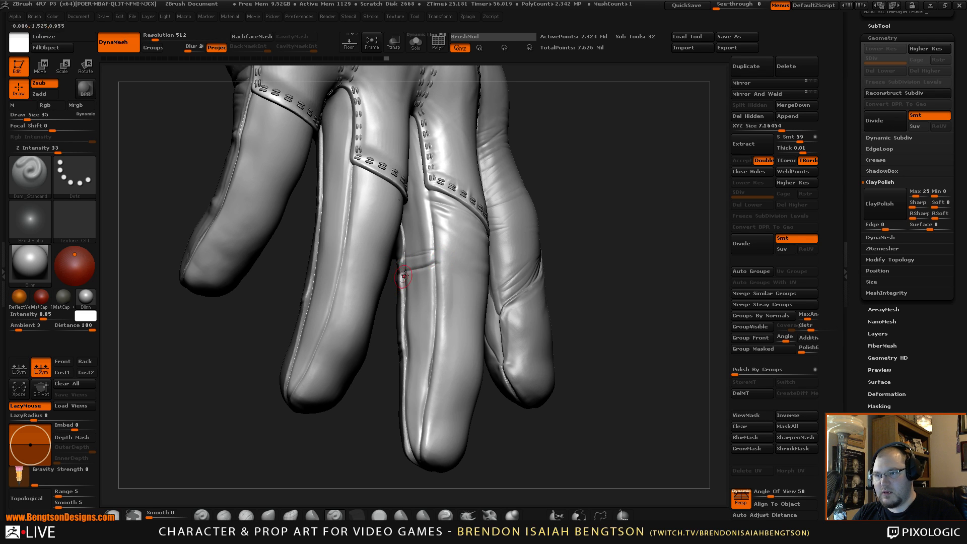
- Try reshaping the middle finger's side creases with the Move Topological and Inflate brushes, and undo the changes
drag(604, 227, 534, 230)
key(b)
key(m)
key(t)
key(b)
key(i)
key(n)
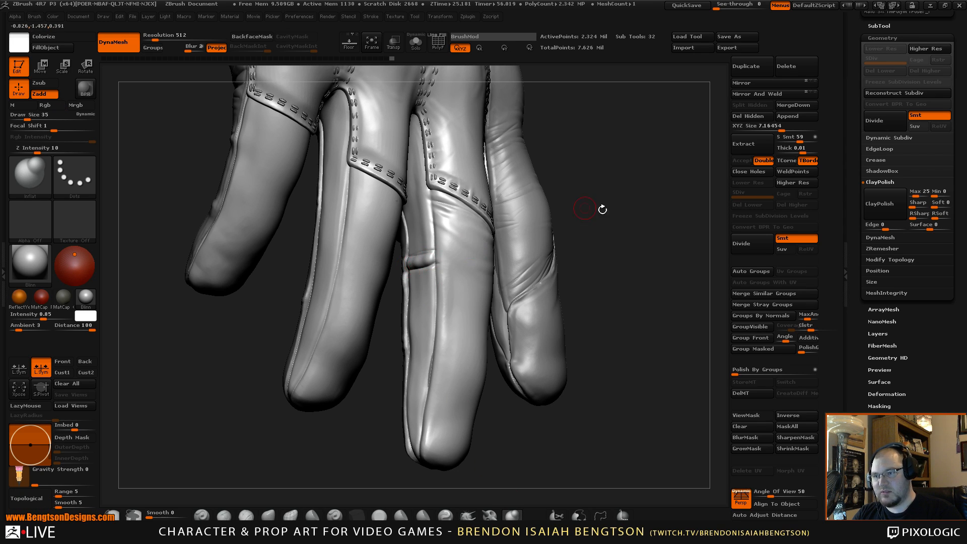
mouse_move(602, 209)
mouse_down()
mouse_move(669, 242)
mouse_move(682, 236)
mouse_up()
key(ctrl)
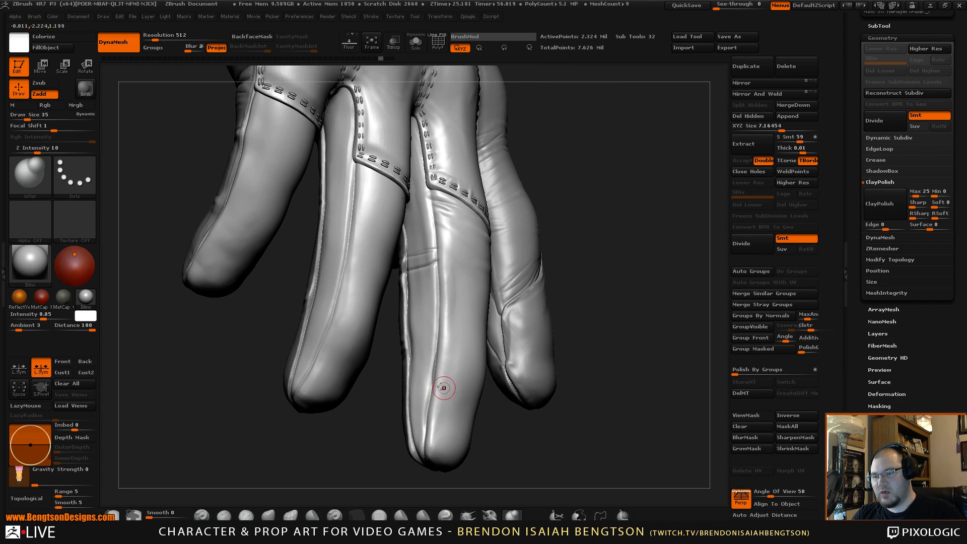
- Try building up folds around the middle finger's side creases with the ClayBuildup brush at draw sizes 42 and 35
key(b)
key(c)
key(b)
key(space)
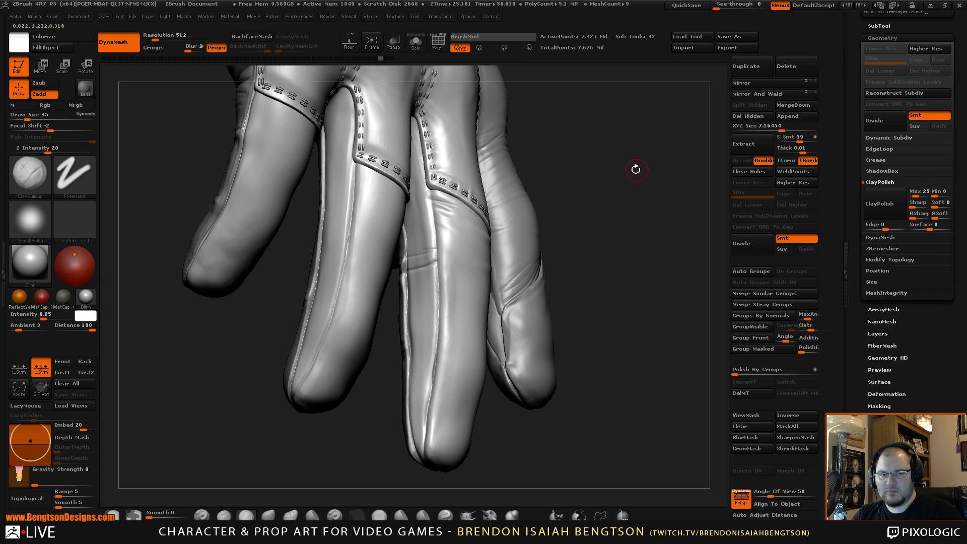
drag(635, 166, 605, 212)
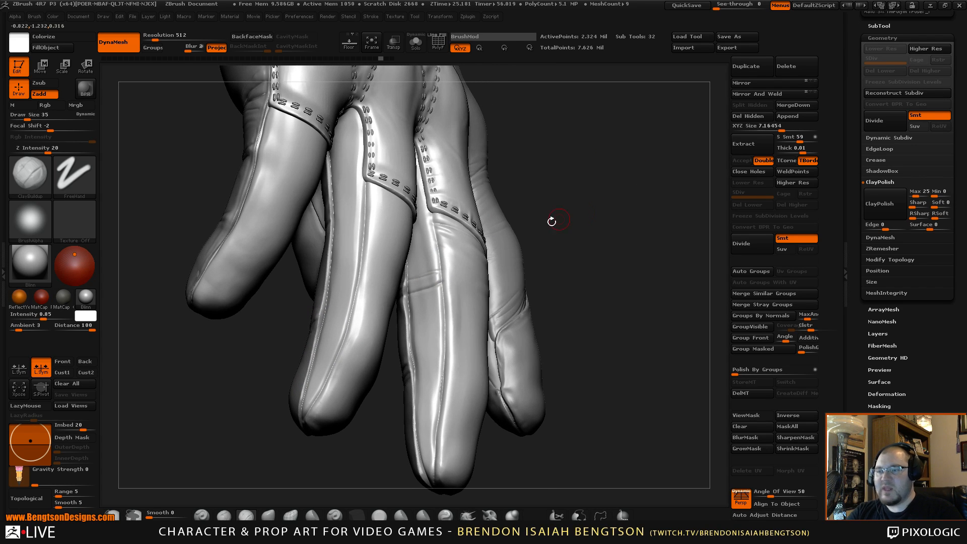
key(space)
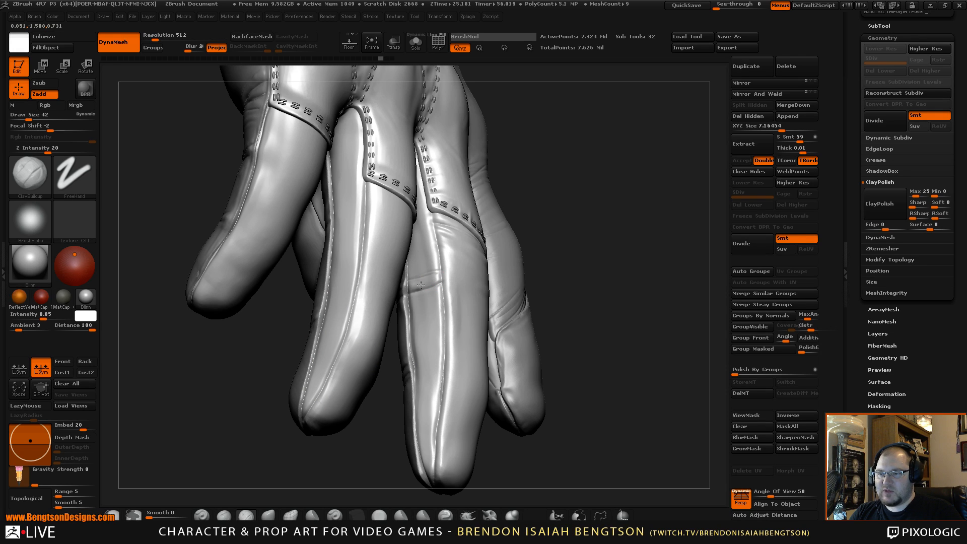
drag(437, 277, 442, 281)
key(space)
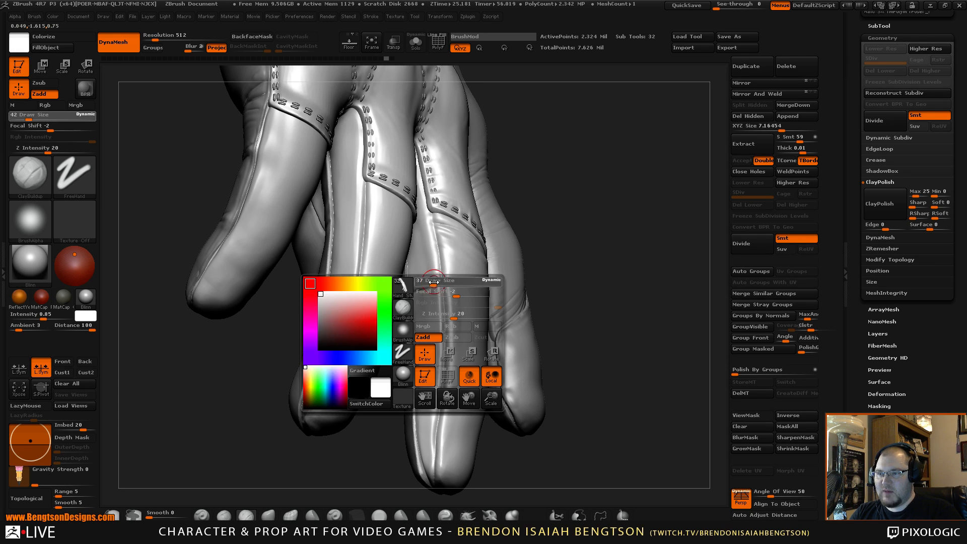
drag(569, 175, 434, 283)
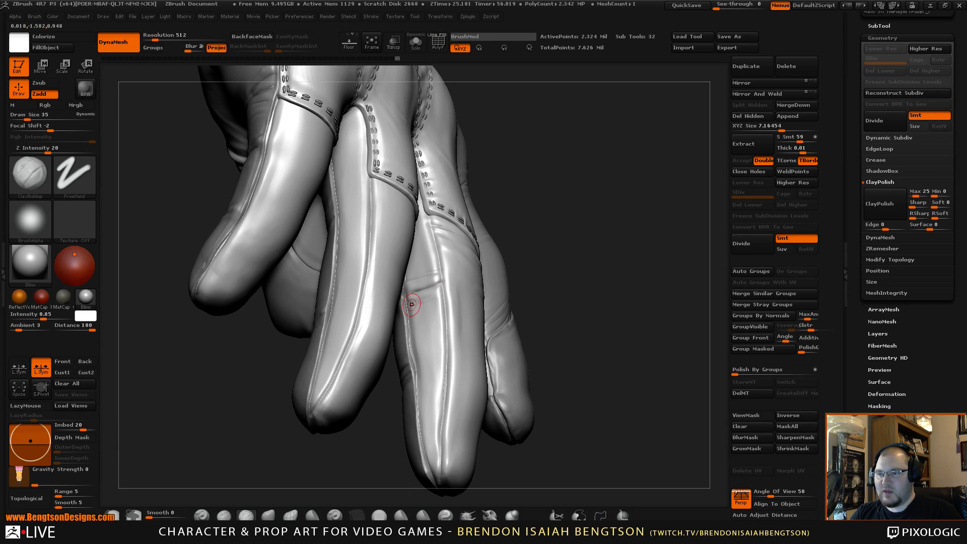
drag(539, 222, 425, 277)
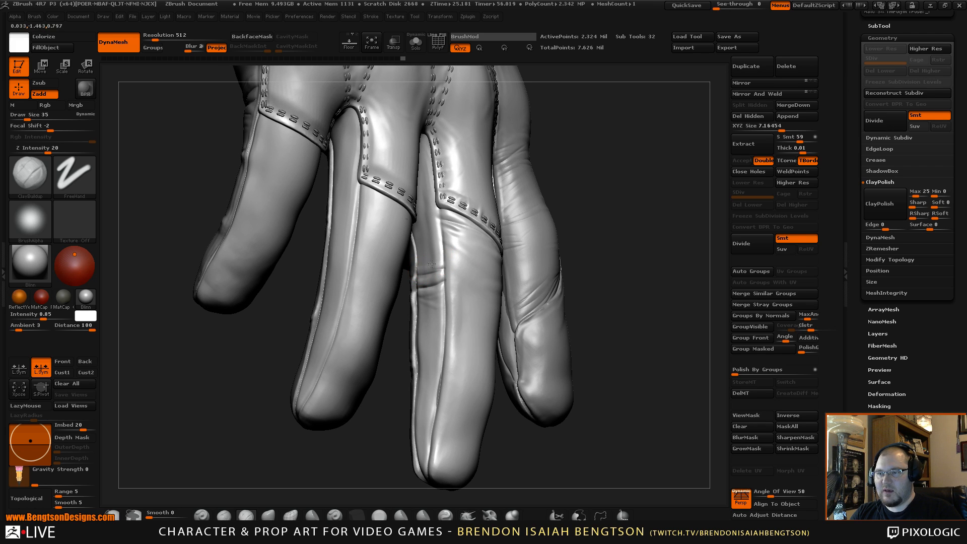
- Try pushing the middle finger's side folds into shape with Move Topological at draw size 68, and undo the recent fold strokes
key(b)
key(m)
key(t)
drag(659, 235, 437, 280)
key(space)
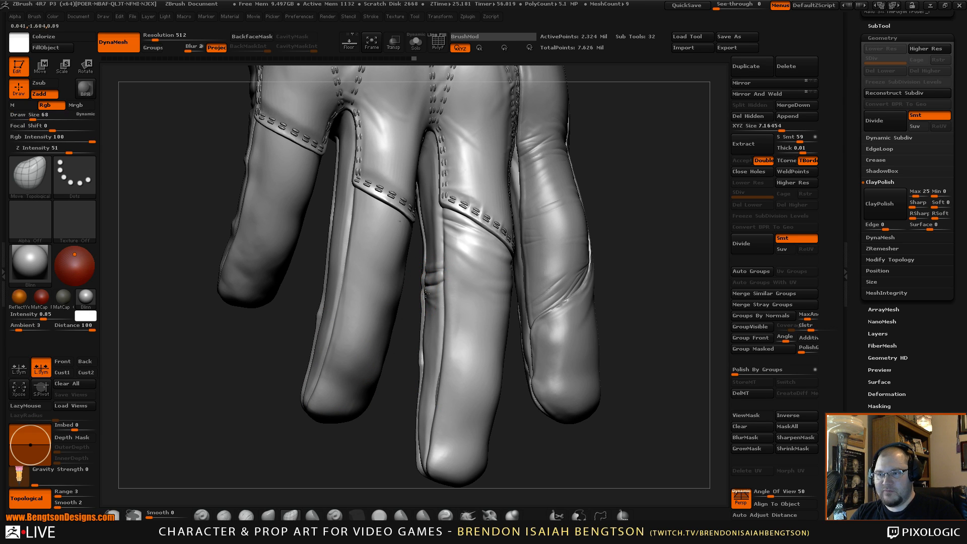
drag(416, 304, 427, 286)
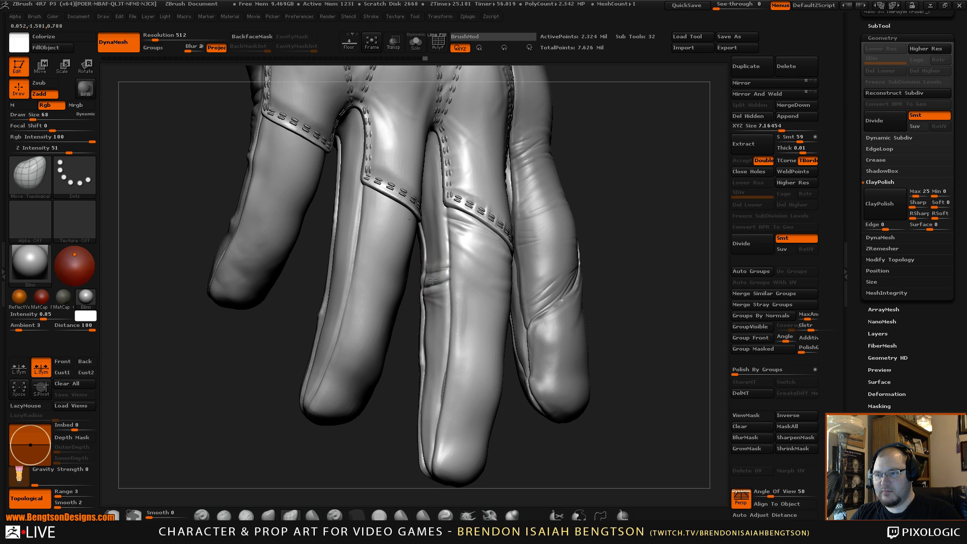
mouse_move(620, 222)
mouse_down()
mouse_move(585, 223)
mouse_move(611, 272)
mouse_move(572, 259)
mouse_move(620, 259)
mouse_move(587, 253)
mouse_move(576, 277)
mouse_move(583, 289)
mouse_move(617, 209)
mouse_move(593, 268)
mouse_move(597, 391)
mouse_move(587, 352)
mouse_up()
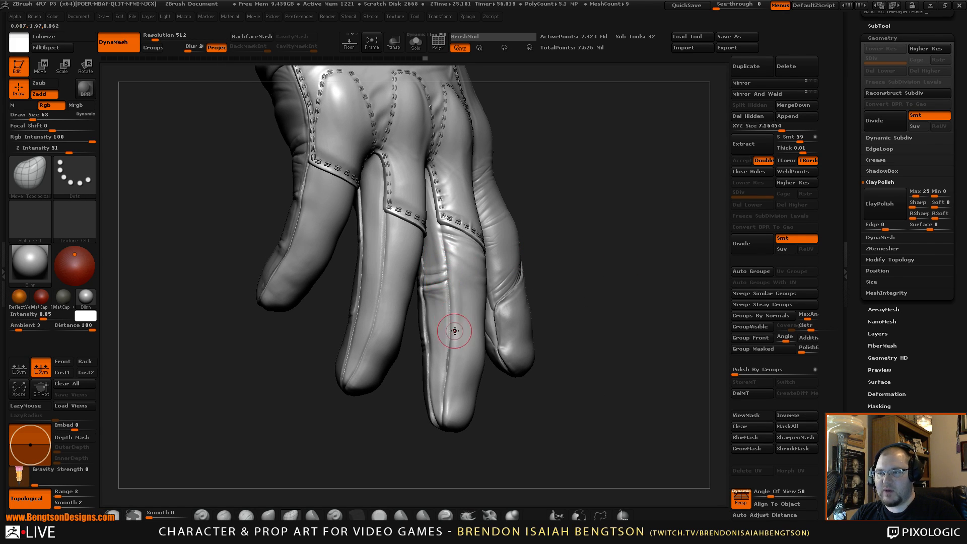
key(ctrl)
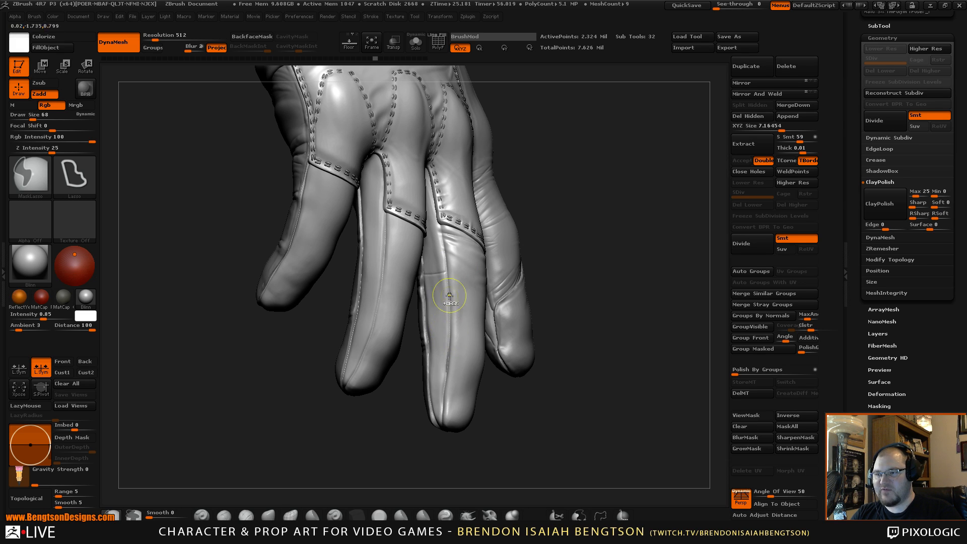
- Carve a joint crease across the middle finger's side facing the ring finger with the Dam_Standard brush at draw size 47
mouse_move(624, 244)
mouse_down()
mouse_move(629, 255)
mouse_move(628, 229)
mouse_move(631, 242)
mouse_move(641, 229)
mouse_move(567, 219)
mouse_up()
key(b)
key(d)
key(s)
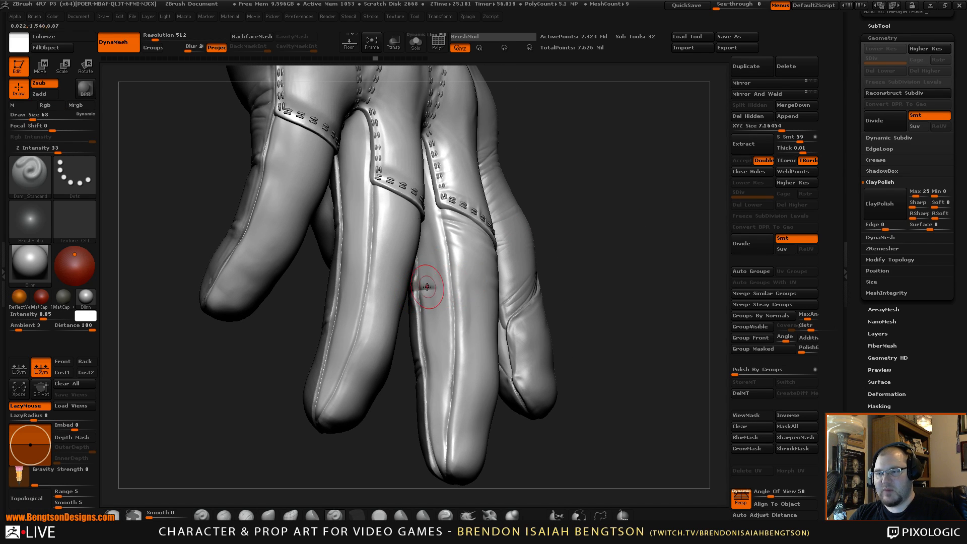
mouse_move(620, 194)
mouse_down()
mouse_move(621, 147)
mouse_move(483, 235)
mouse_up()
key(space)
drag(423, 276, 414, 277)
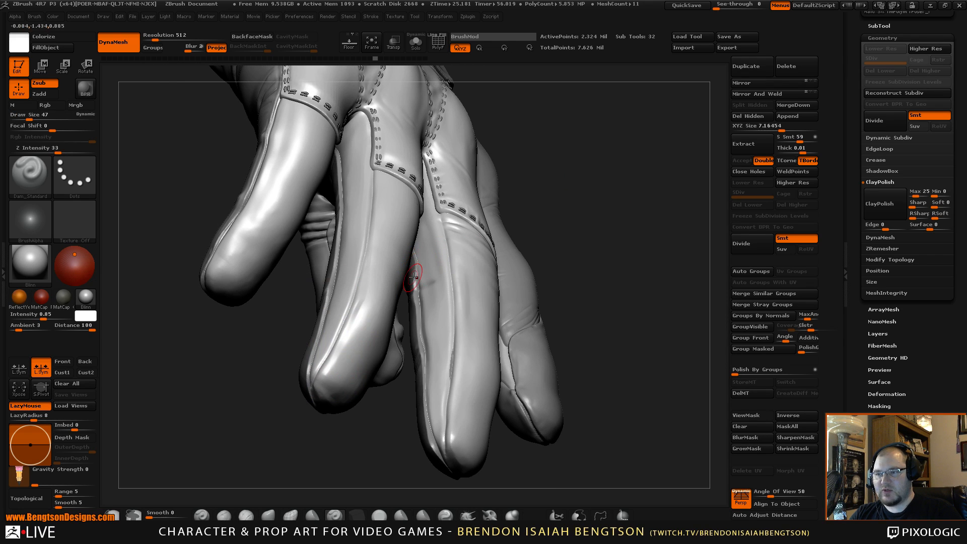
drag(582, 175, 577, 200)
mouse_move(434, 264)
mouse_down()
mouse_move(413, 278)
mouse_move(439, 271)
mouse_up()
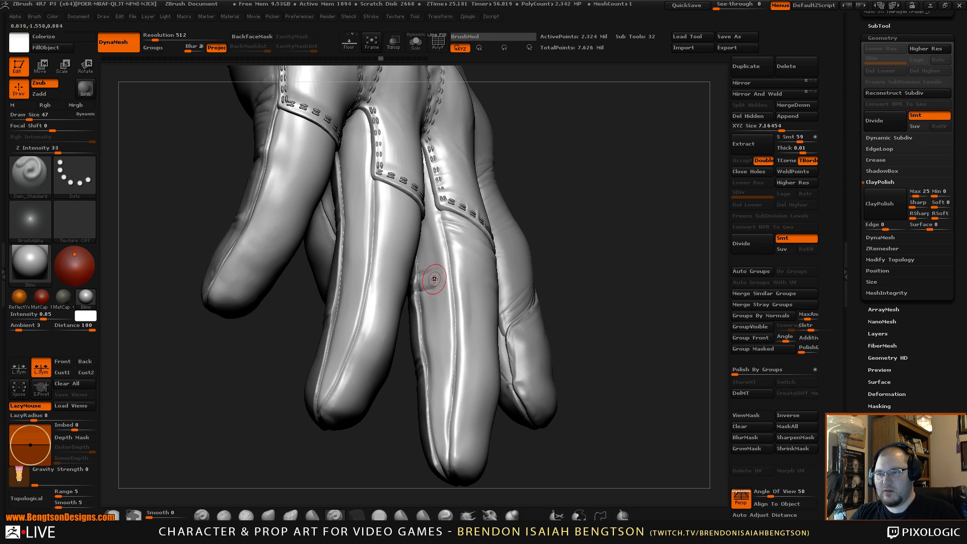
- Build up the fold beside the middle finger's side crease with ClayBuildup and reshape its contour with Move Topological at draw size 101
key(b)
key(c)
key(b)
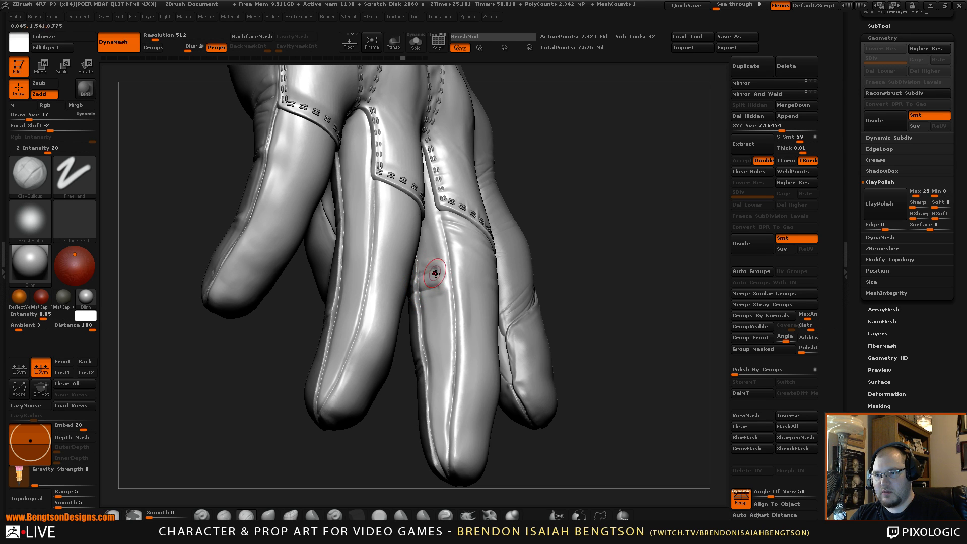
drag(560, 203, 509, 212)
key(b)
key(m)
key(t)
key(space)
drag(435, 275, 445, 275)
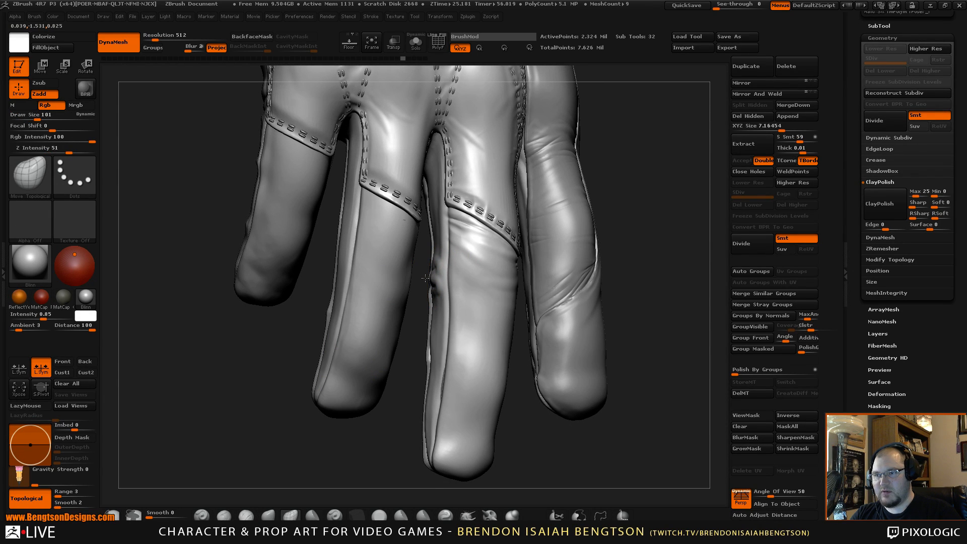
drag(425, 278, 429, 307)
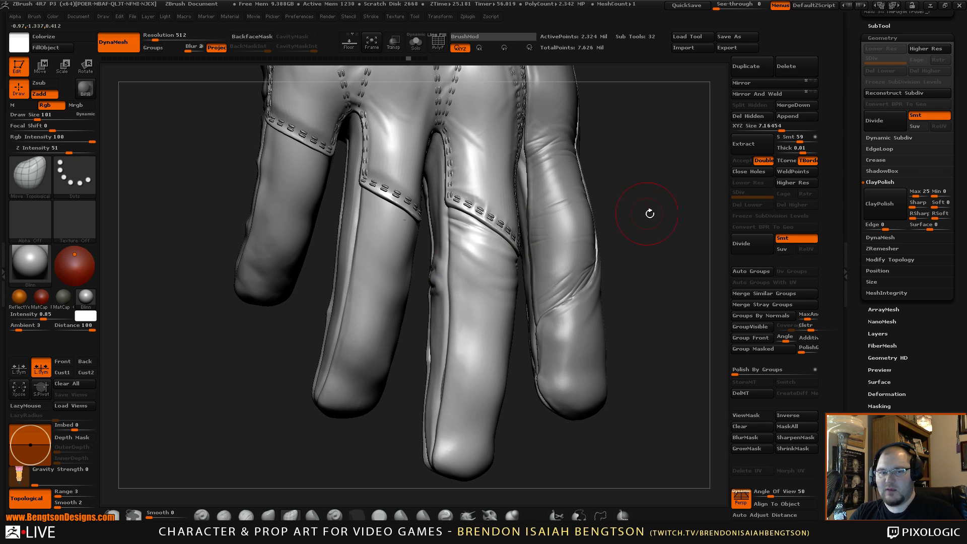
- Check the glove from the back and palm, and smooth the folds on the middle finger's side at draw size 47
drag(677, 231, 682, 90)
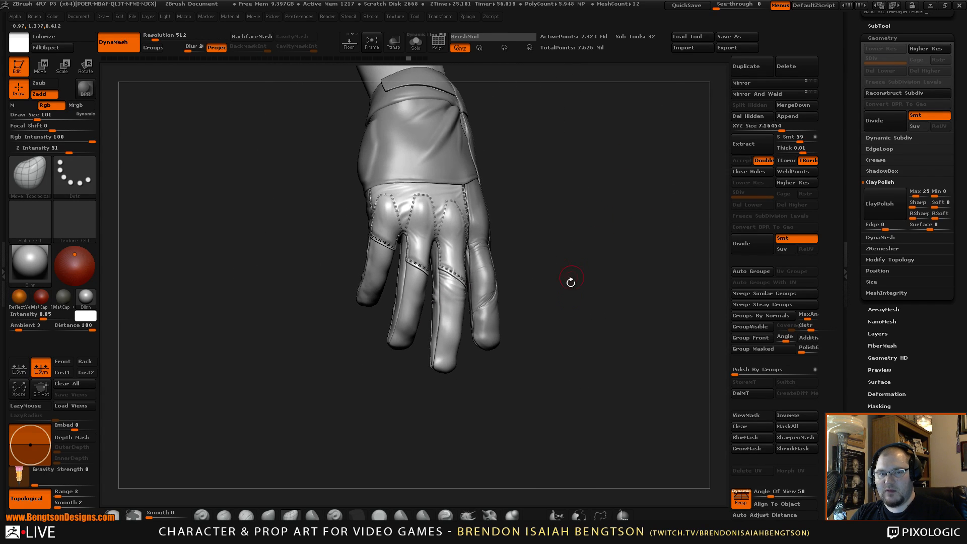
drag(570, 280, 601, 315)
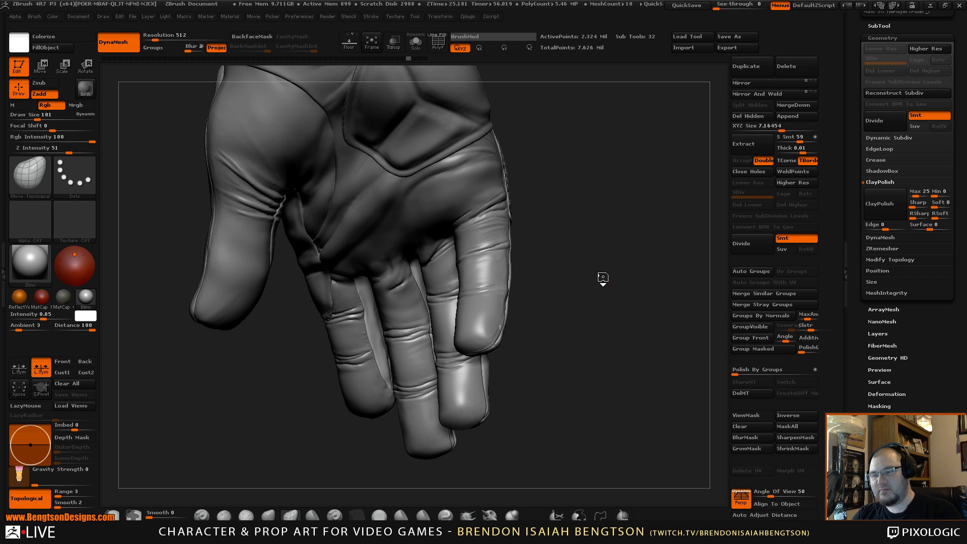
drag(603, 277, 600, 318)
key(space)
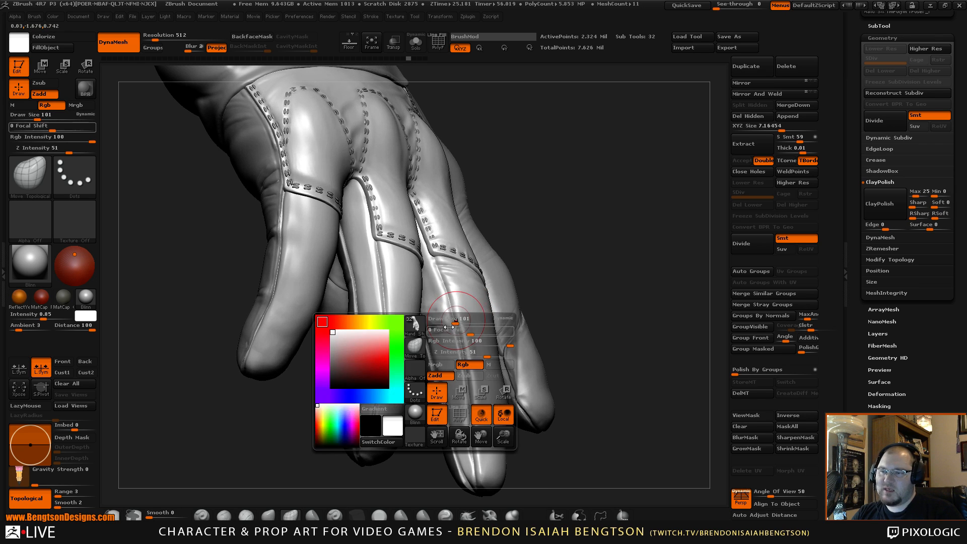
click(448, 324)
drag(579, 251, 548, 252)
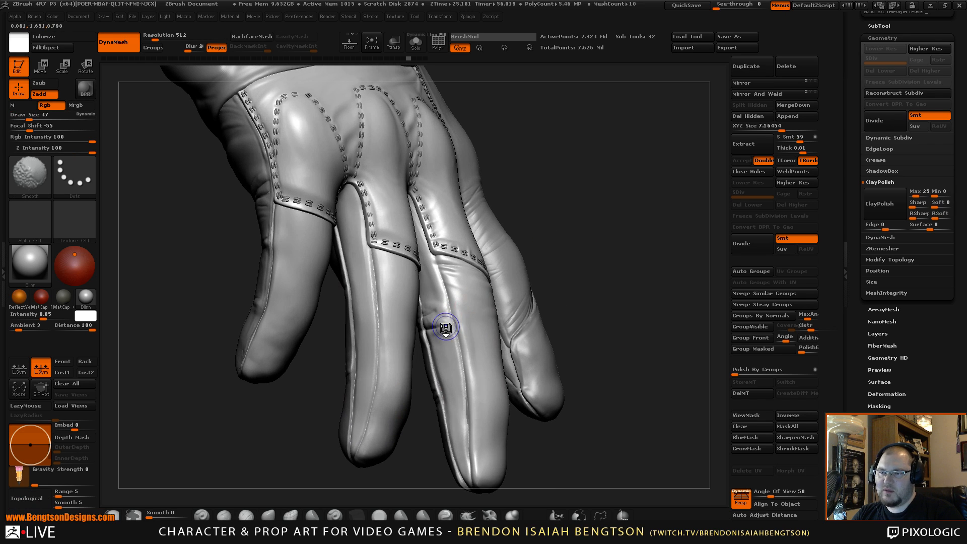
mouse_move(446, 328)
shift+mouse_down()
mouse_move(446, 368)
mouse_move(429, 339)
shift+mouse_up()
- Add folds along the middle finger's side with ClayBuildup and sharpen their creases with Dam_Standard at draw size 47
key(b)
key(c)
key(b)
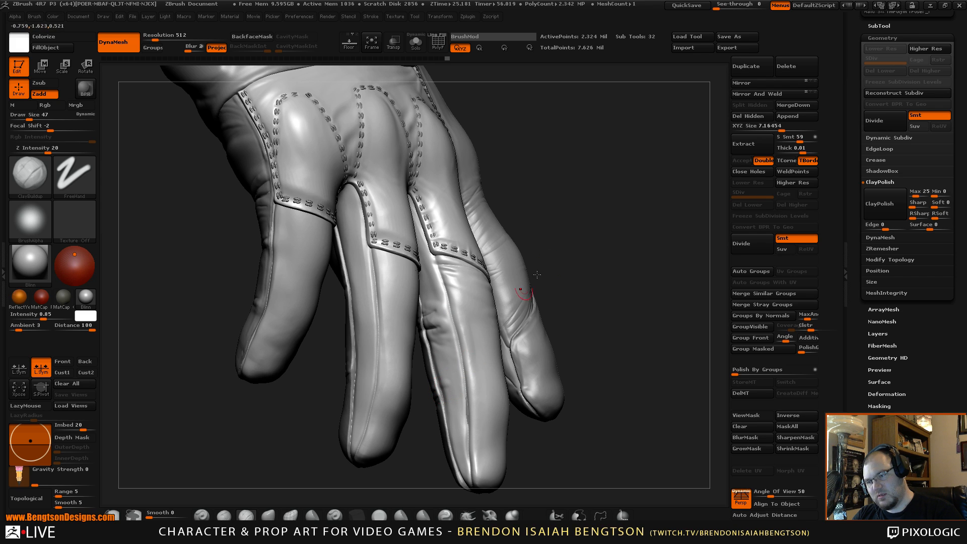
drag(546, 271, 587, 275)
key(b)
key(d)
key(s)
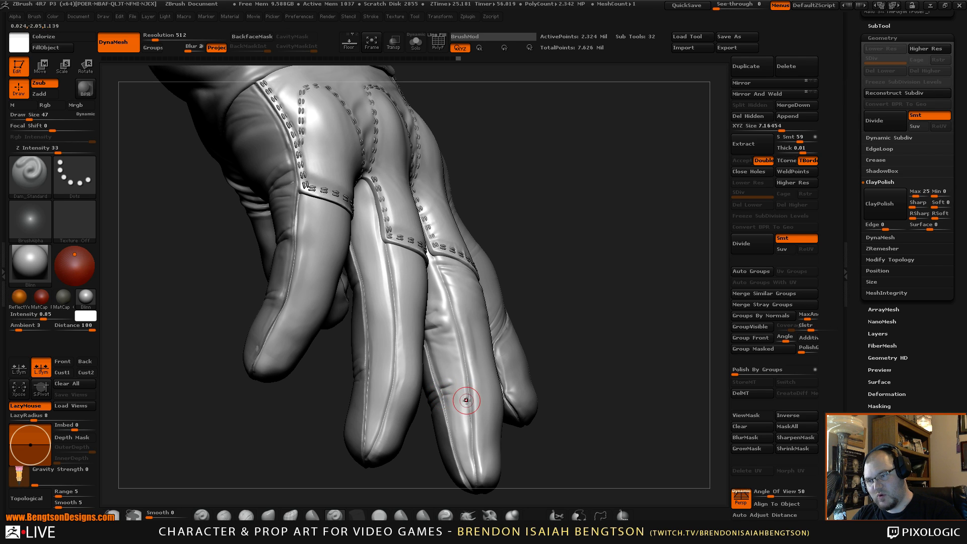
- Build up the folds at the middle finger's lower joint with ClayBuildup and shift them with Move Topological at draw size 47
key(b)
key(c)
key(b)
drag(593, 241, 562, 249)
key(b)
key(m)
key(t)
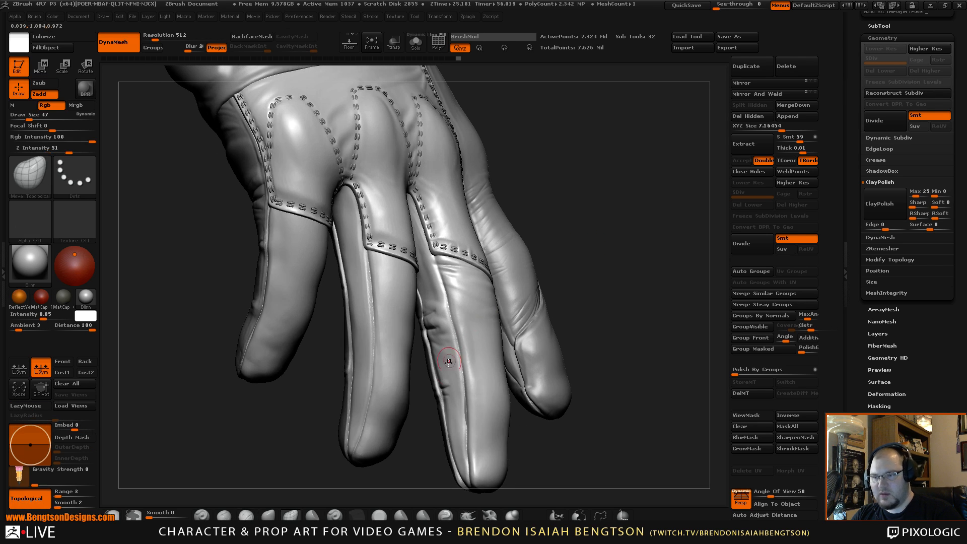
key(space)
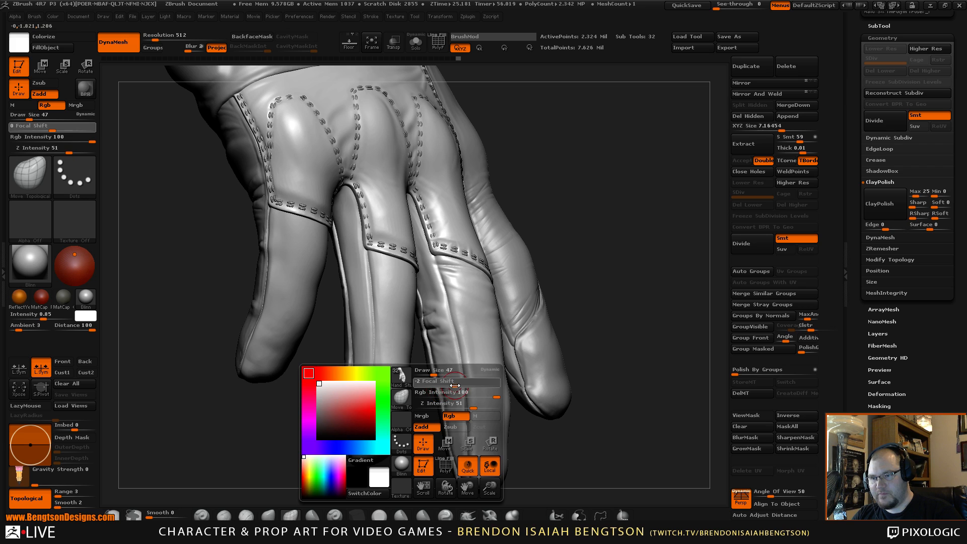
drag(455, 386, 457, 385)
drag(633, 201, 622, 224)
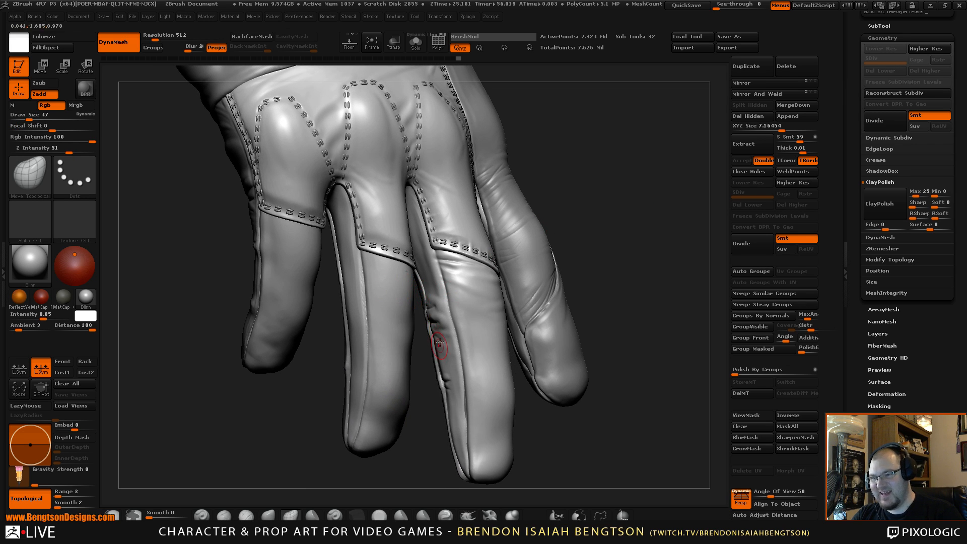
- Push the middle finger's lower side contour into shape with Move Topological at draw size 86, keeping the hand subtool selected
key(space)
drag(441, 324, 448, 322)
drag(622, 195, 617, 204)
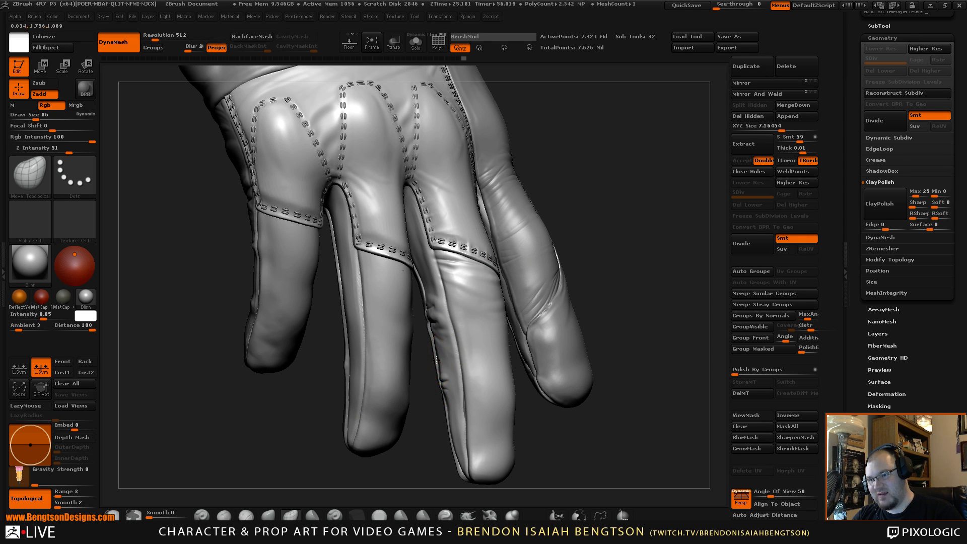
drag(435, 363, 436, 389)
alt+click(436, 388)
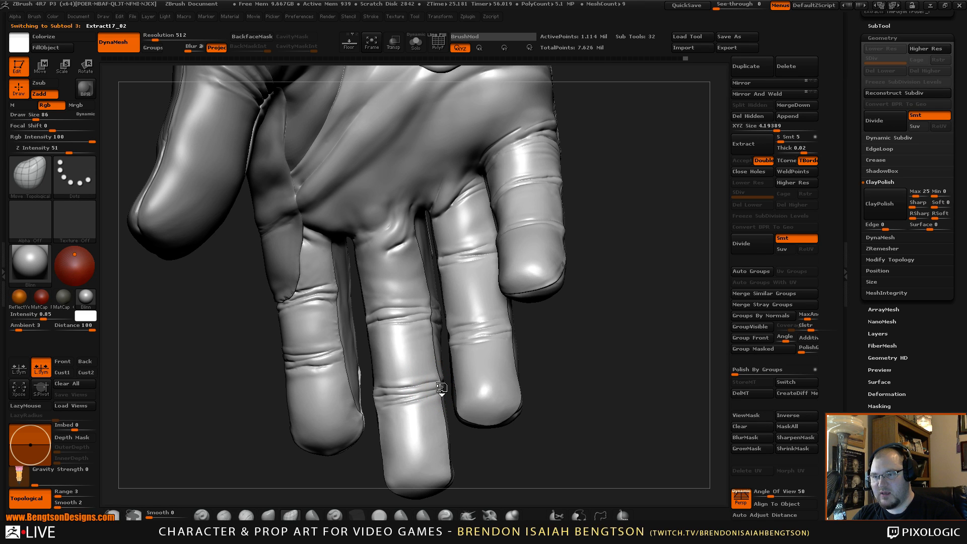
drag(442, 388, 443, 389)
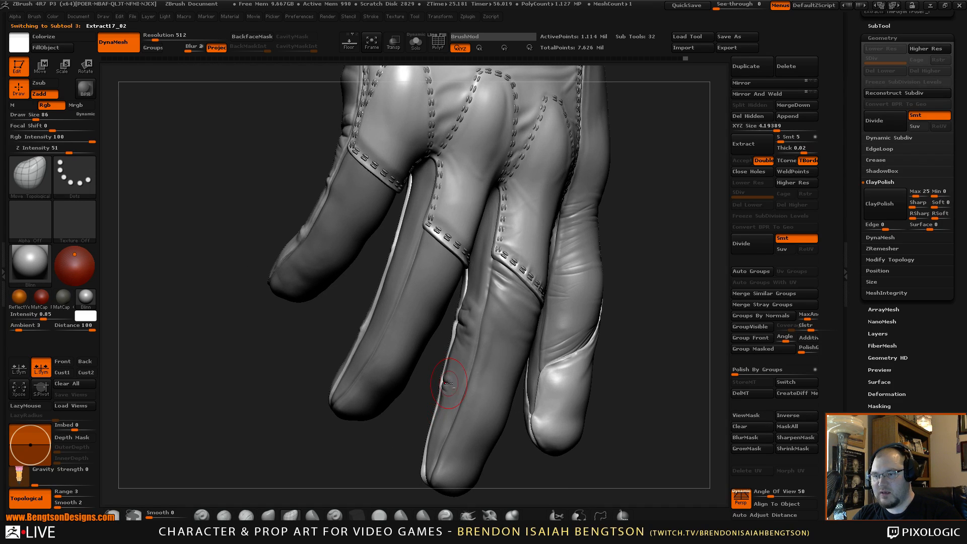
alt+click(443, 384)
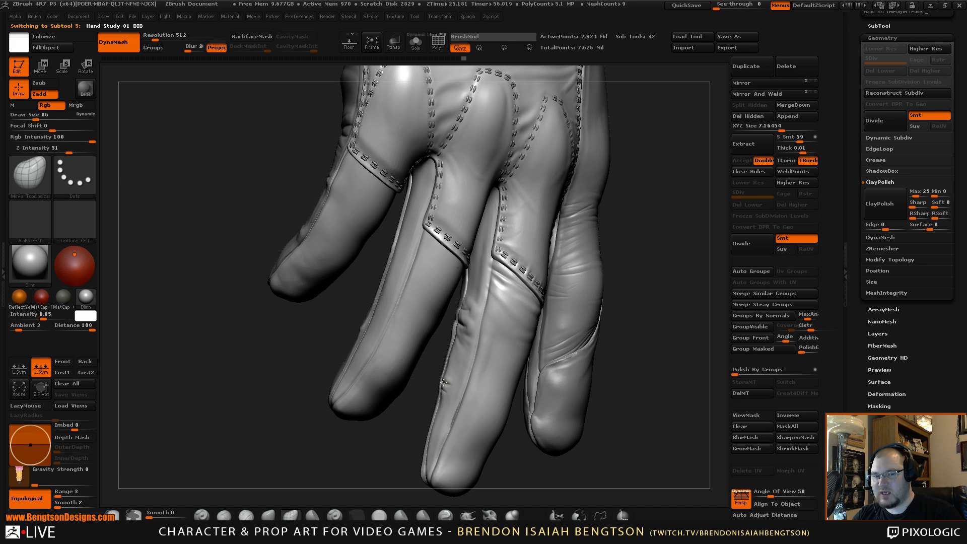
- Build up the back of the middle finger near its lower joint with ClayBuildup at draw size 97 and smooth it
alt+drag(369, 461, 361, 385)
drag(360, 440, 631, 276)
drag(629, 273, 613, 274)
key(b)
key(c)
key(b)
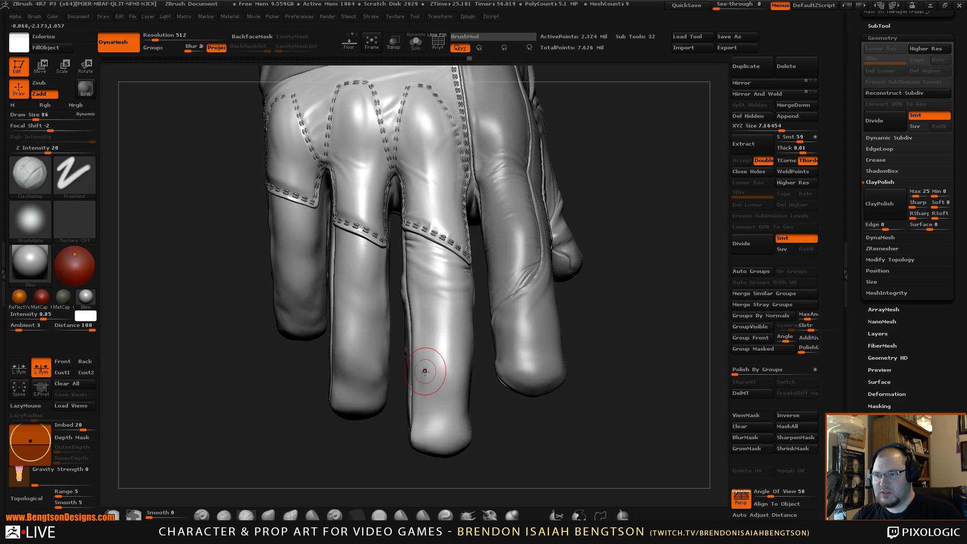
key(space)
drag(428, 370, 434, 369)
drag(487, 415, 456, 362)
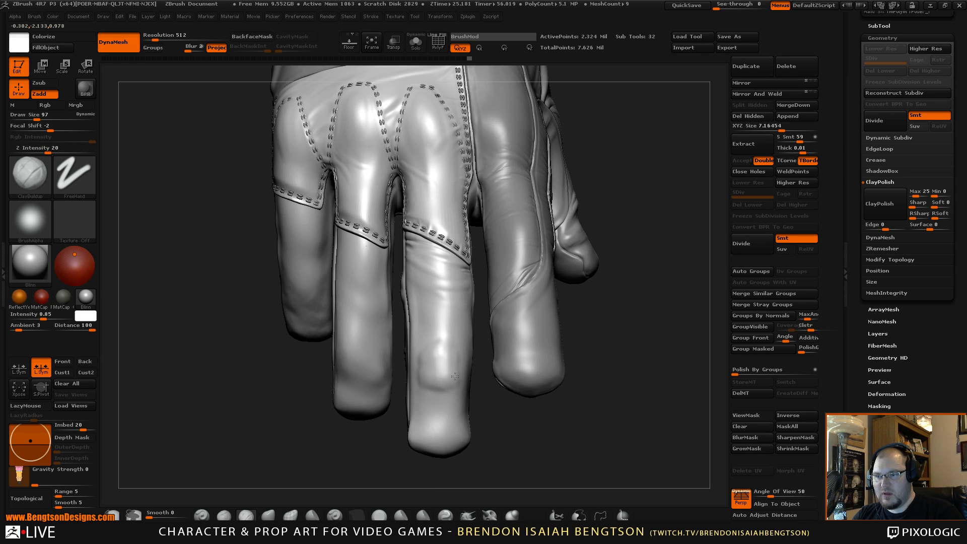
key(shift)
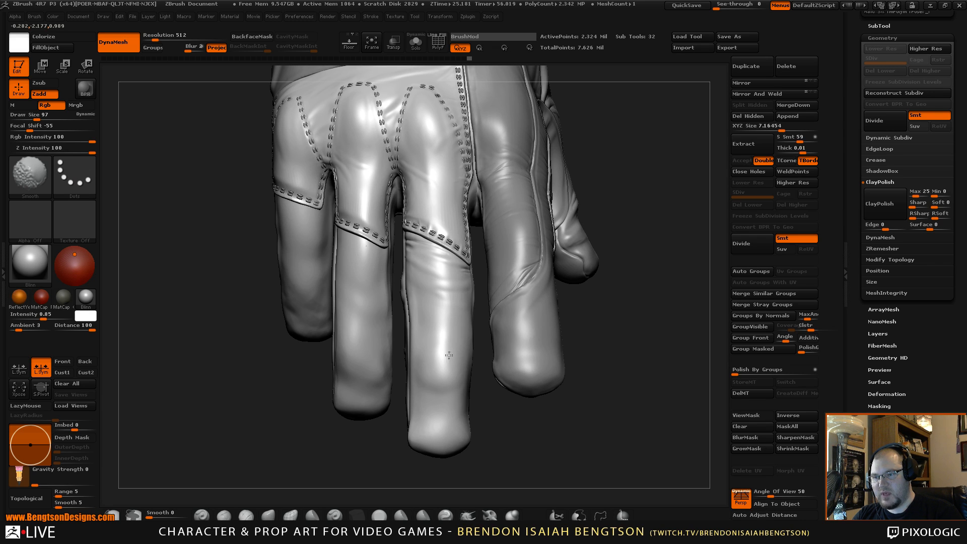
key(f)
drag(534, 348, 484, 398)
- Give ClayBuildup the square Alpha 28 at draw size 122 and build up the back of the middle finger
key(ctrl)
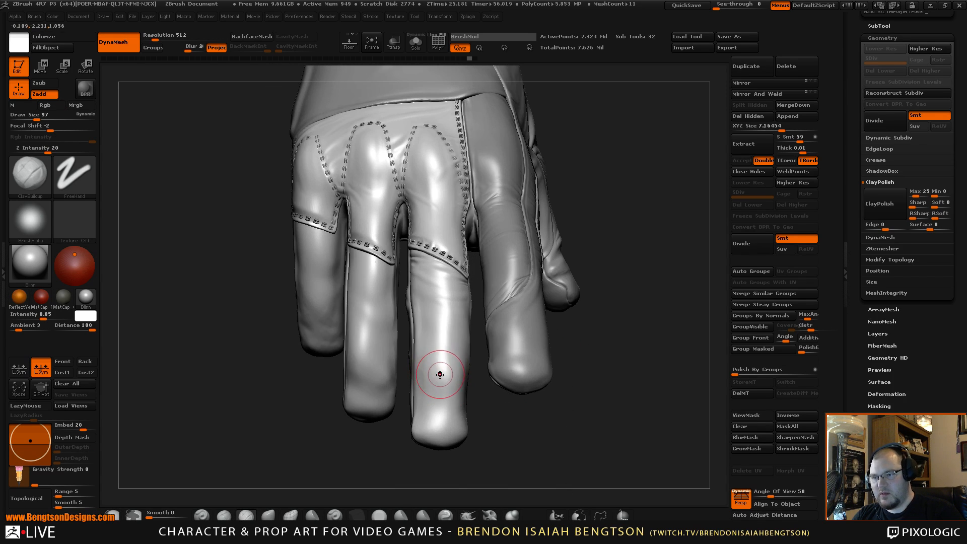
key(space)
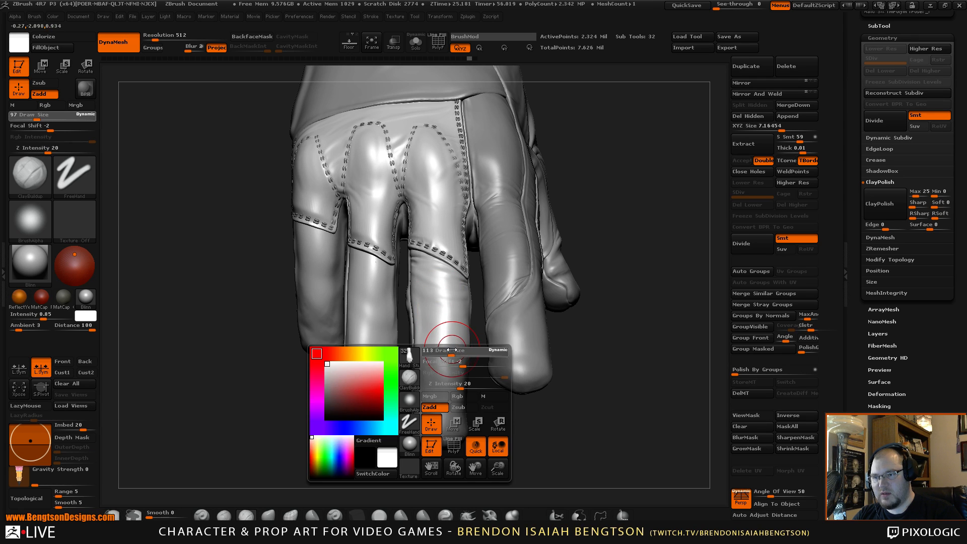
drag(452, 349, 454, 349)
click(30, 220)
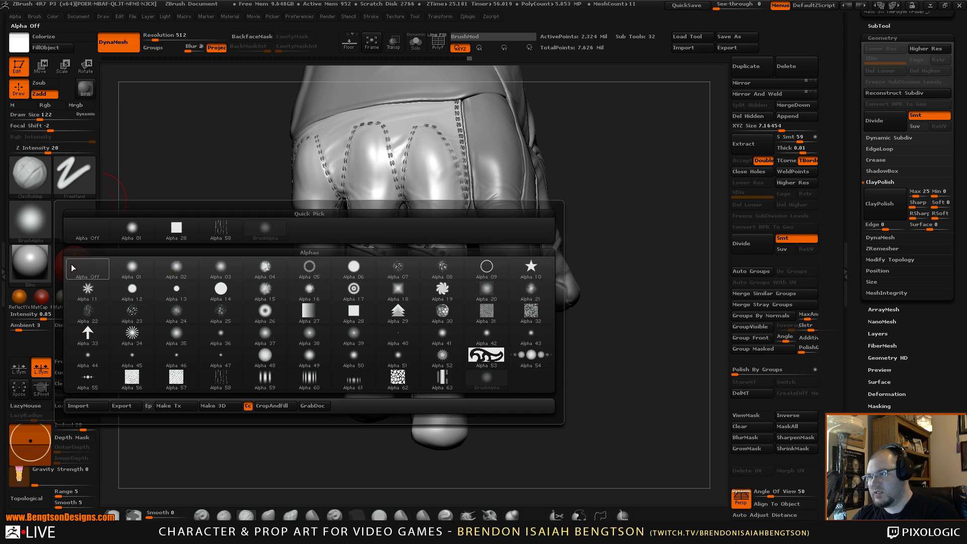
click(194, 230)
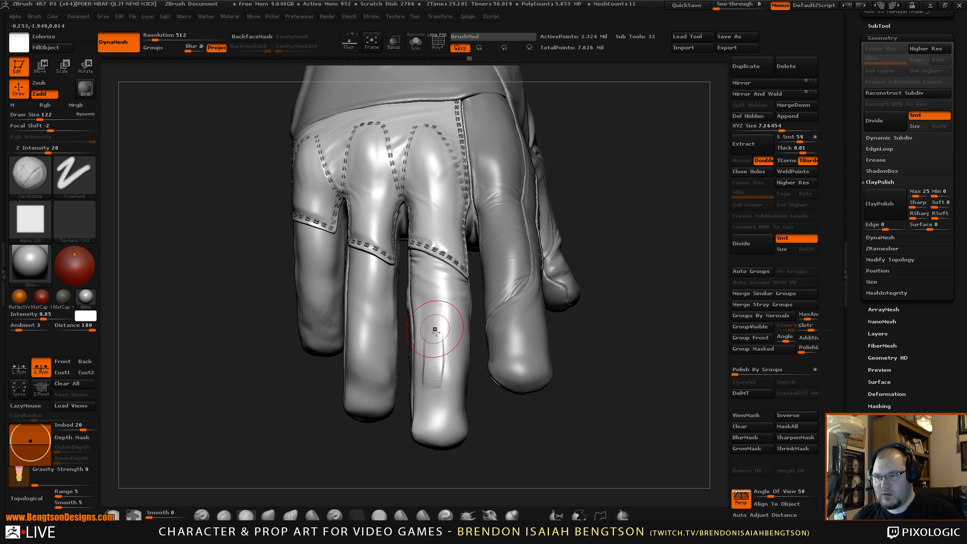
mouse_move(448, 365)
mouse_down()
mouse_move(455, 351)
mouse_move(442, 369)
mouse_up()
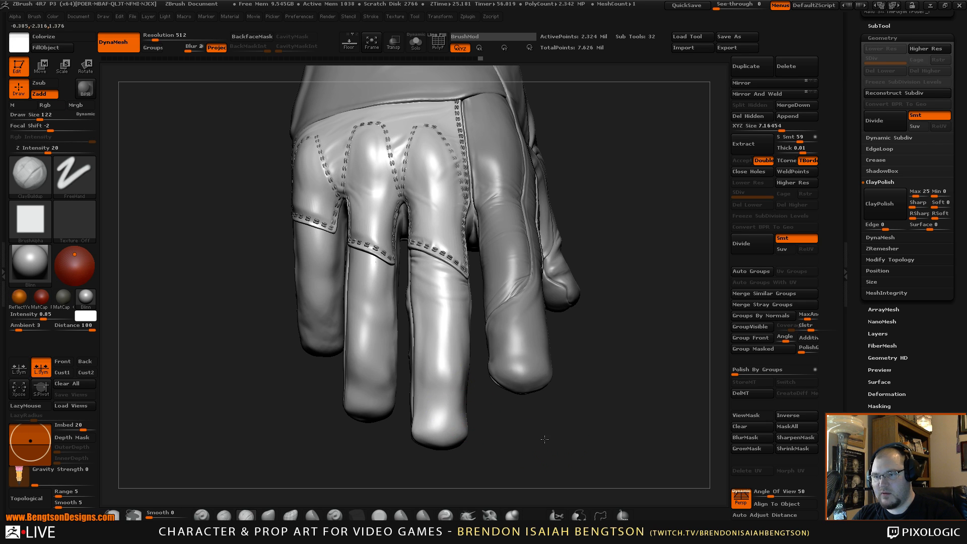
mouse_move(579, 434)
mouse_down()
mouse_move(595, 443)
mouse_move(561, 453)
mouse_move(557, 380)
mouse_move(546, 388)
mouse_move(578, 393)
mouse_move(547, 385)
mouse_move(559, 388)
mouse_move(550, 388)
mouse_move(569, 428)
mouse_up()
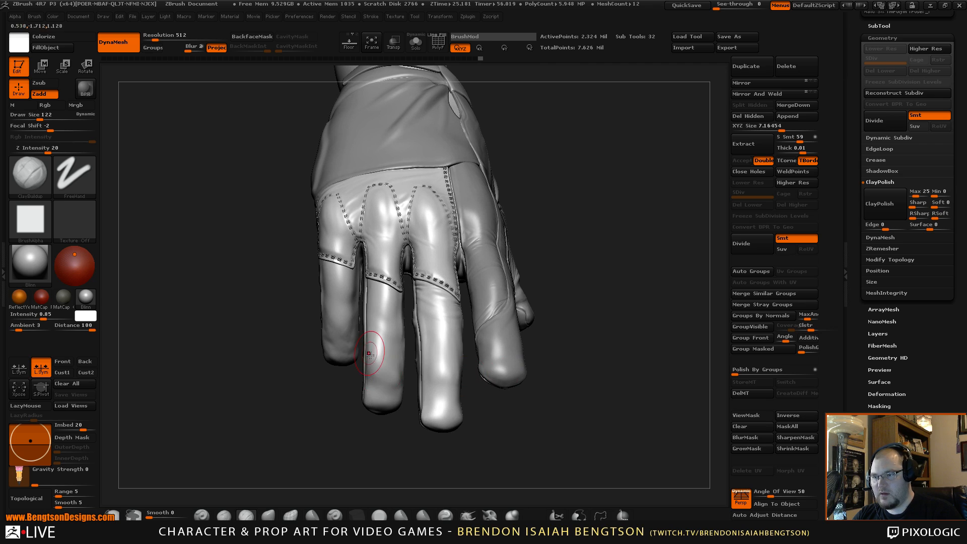
- Build up the back of the ring finger below its stitched edge with the square-alpha ClayBuildup brush and smooth the strokes
mouse_move(372, 346)
mouse_down()
mouse_move(380, 368)
mouse_move(384, 346)
mouse_move(388, 377)
mouse_move(378, 334)
mouse_move(391, 375)
mouse_up()
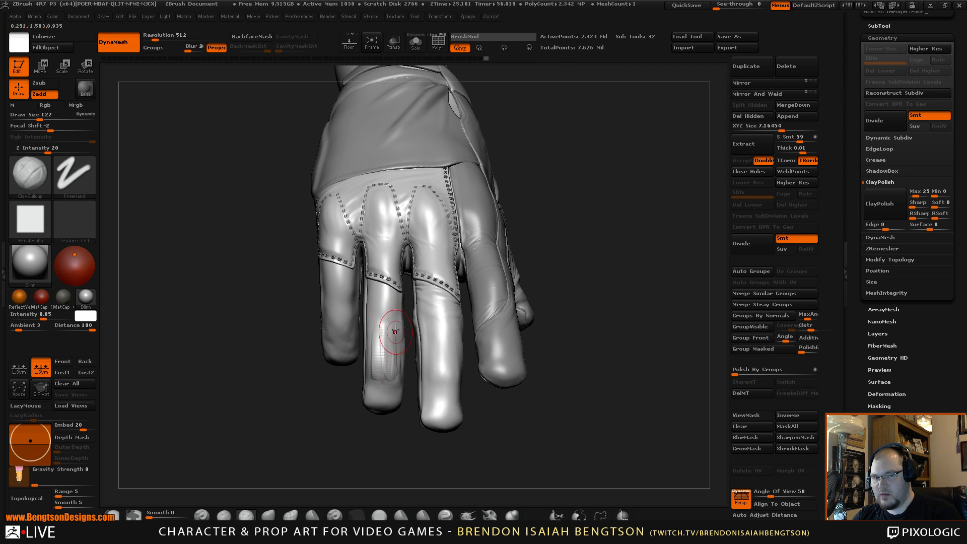
mouse_move(531, 437)
mouse_down()
mouse_move(540, 461)
mouse_move(542, 442)
mouse_up()
key(shift)
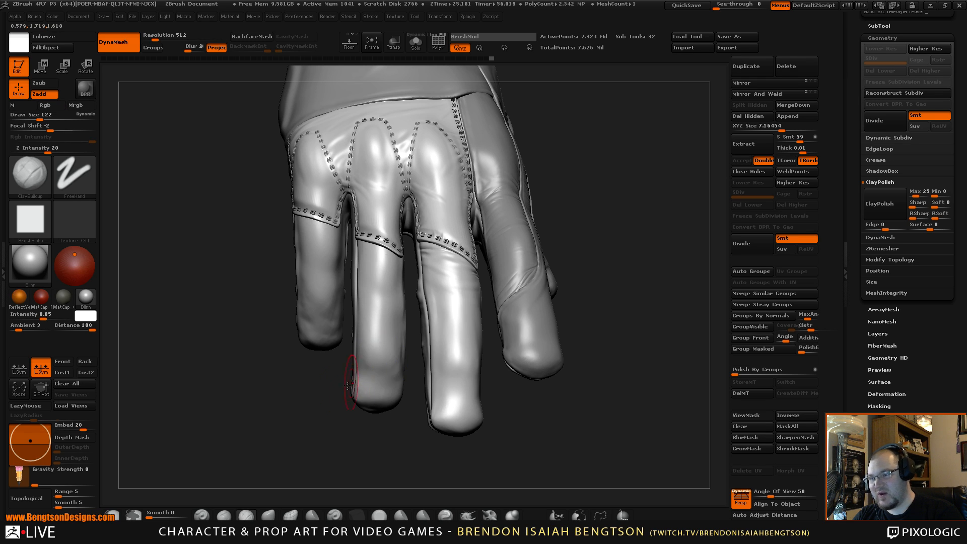
- Smooth the little finger's back and redo the ClayBuildup stroke just under the ring finger's stitched edge, blending it in
mouse_move(314, 408)
alt+mouse_down()
mouse_move(322, 411)
mouse_move(303, 399)
mouse_move(308, 325)
alt+mouse_up()
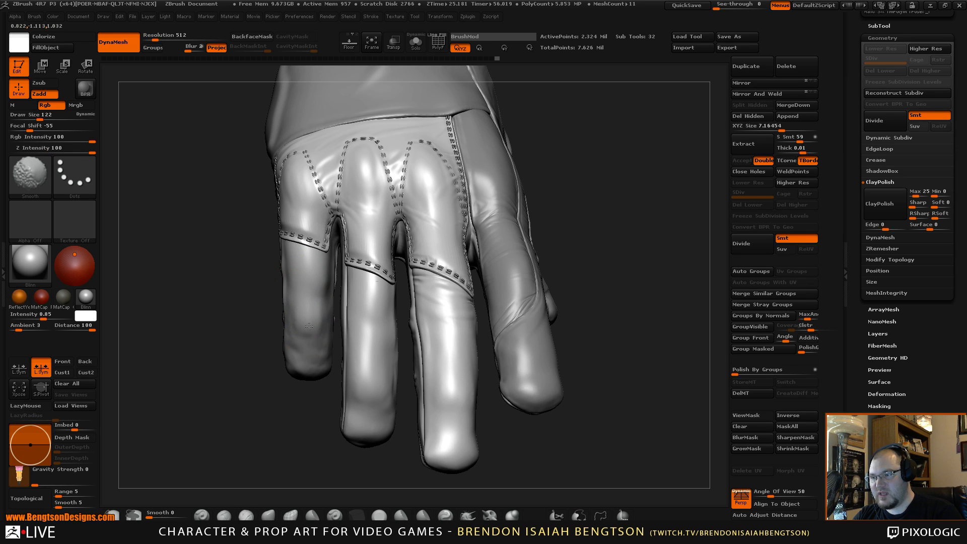
mouse_move(287, 442)
mouse_down()
mouse_move(287, 410)
mouse_move(298, 449)
mouse_move(337, 288)
mouse_up()
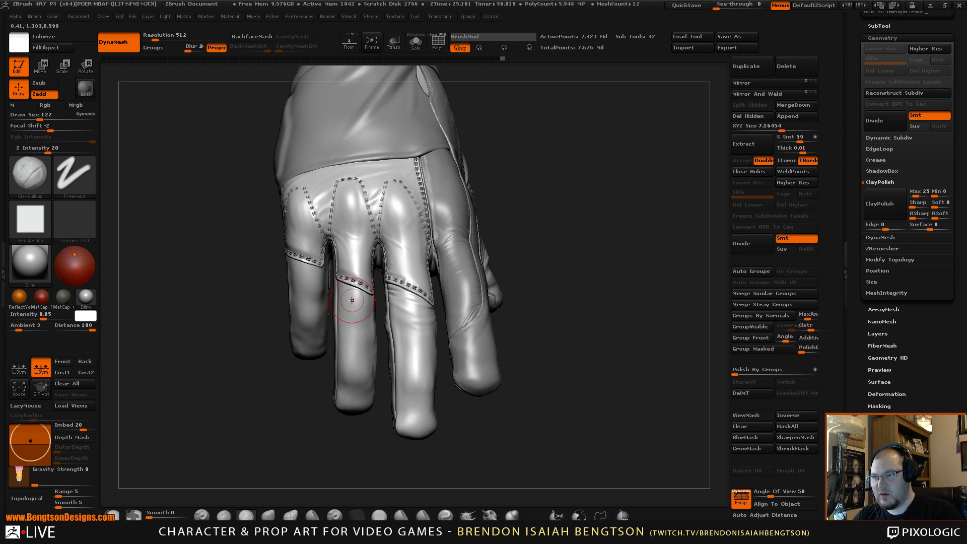
key(ctrl+z)
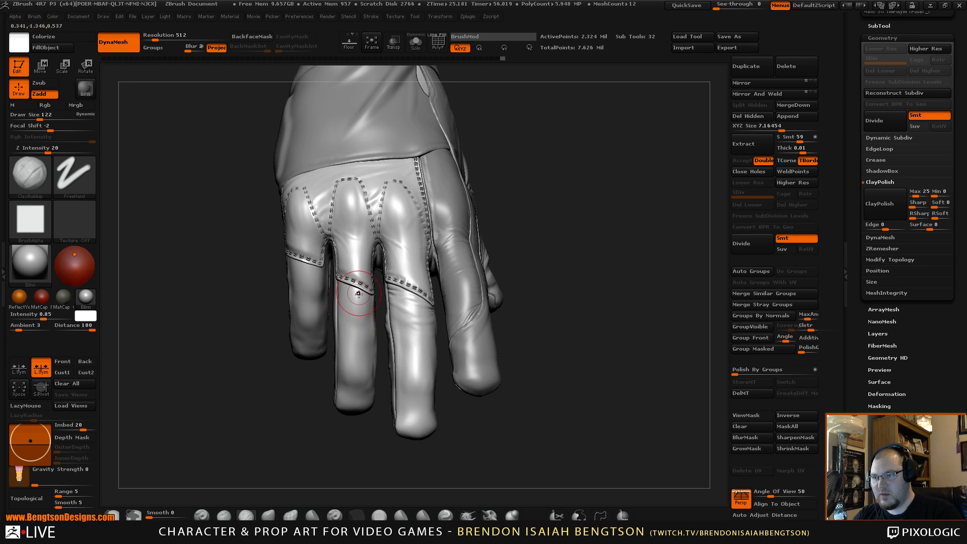
mouse_move(349, 315)
mouse_down()
mouse_move(361, 297)
mouse_move(353, 301)
mouse_up()
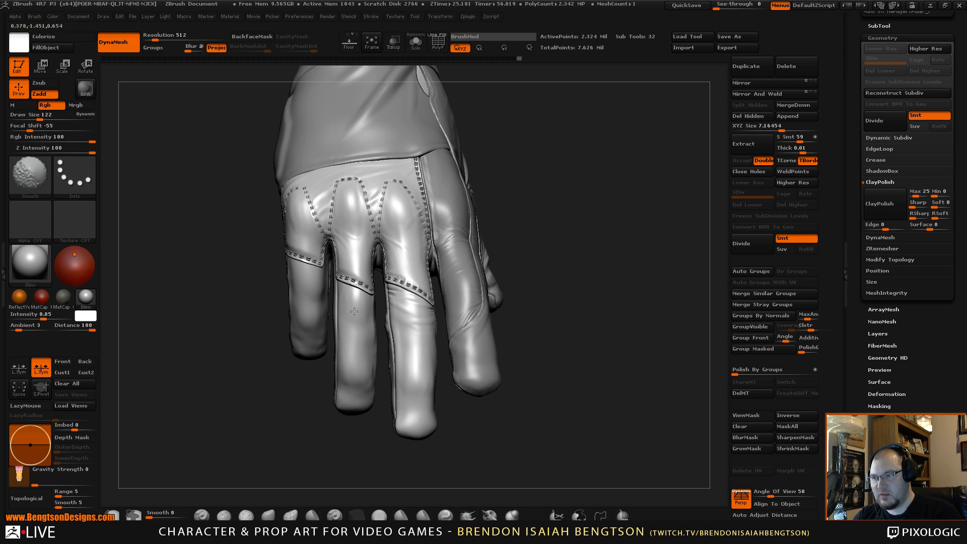
mouse_move(589, 239)
alt+mouse_down()
mouse_move(576, 320)
mouse_move(590, 323)
mouse_move(583, 263)
alt+mouse_up()
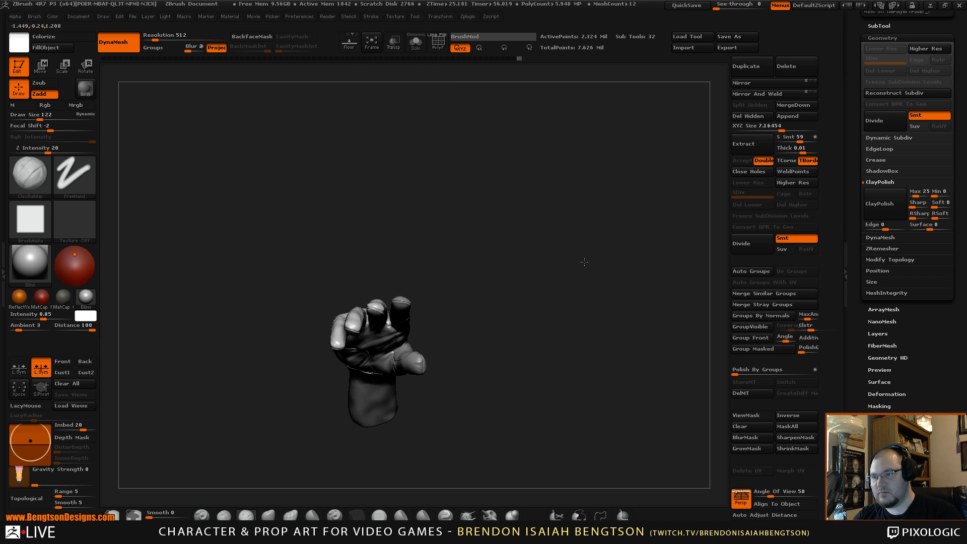
- Set the ClayBuildup brush to draw size 59 with the soft Alpha 01 and add a stroke on the ring finger's back
drag(581, 326, 597, 448)
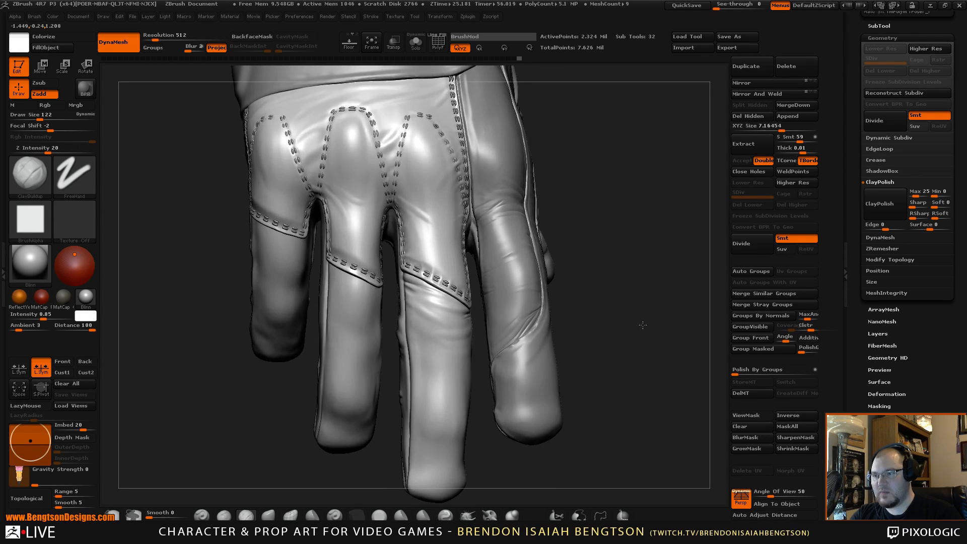
drag(642, 326, 660, 322)
key(space)
drag(334, 297, 327, 297)
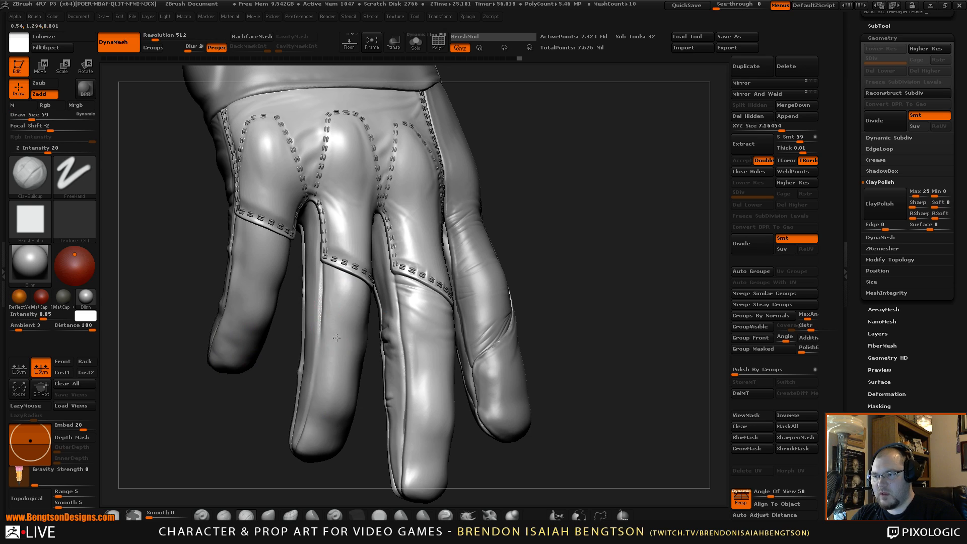
click(30, 219)
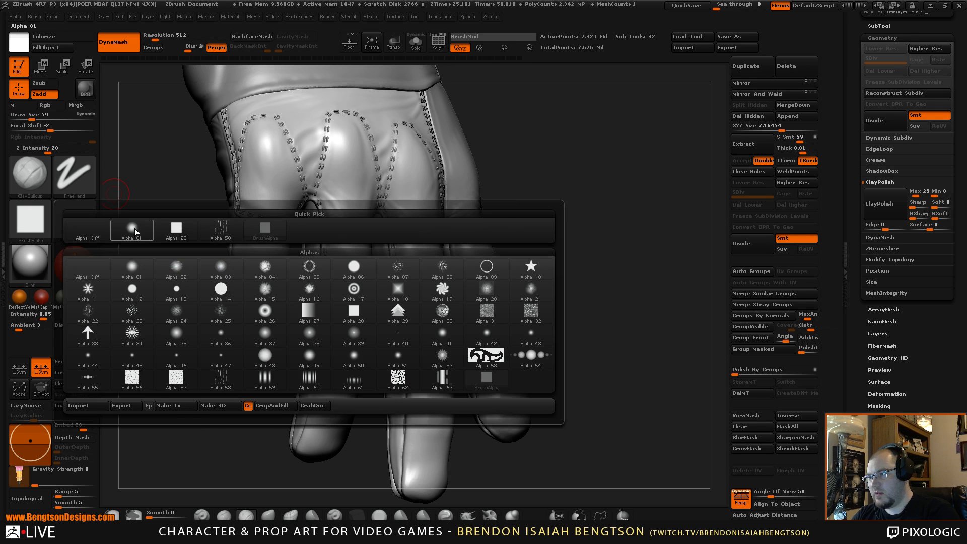
click(126, 213)
key(ctrl)
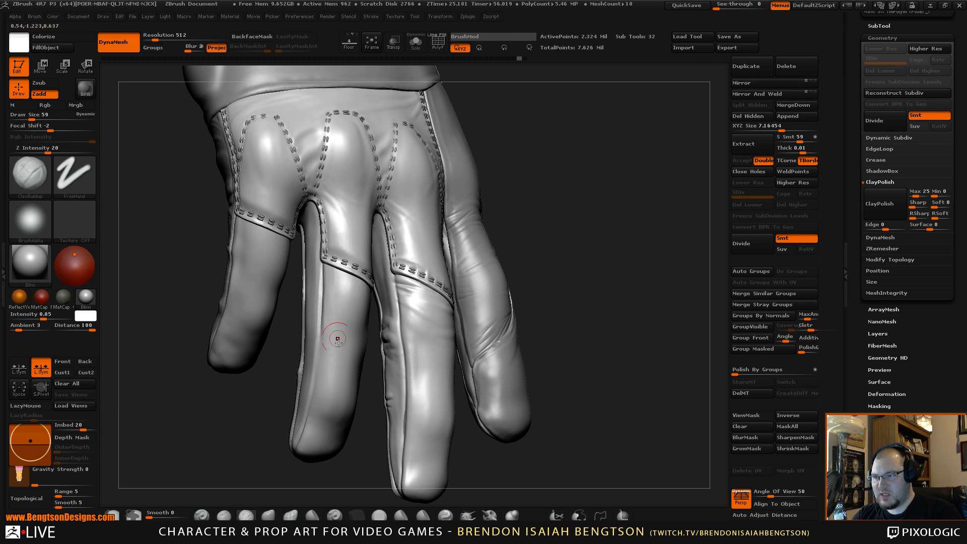
drag(336, 330, 340, 348)
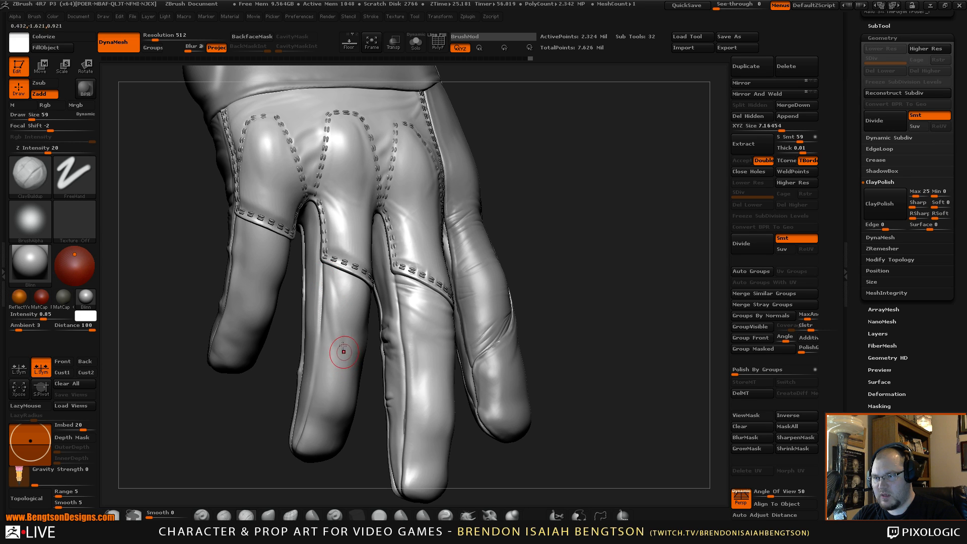
- Sculpt diagonal cloth folds across the ring finger's back just below its stitched edge
drag(583, 209, 559, 183)
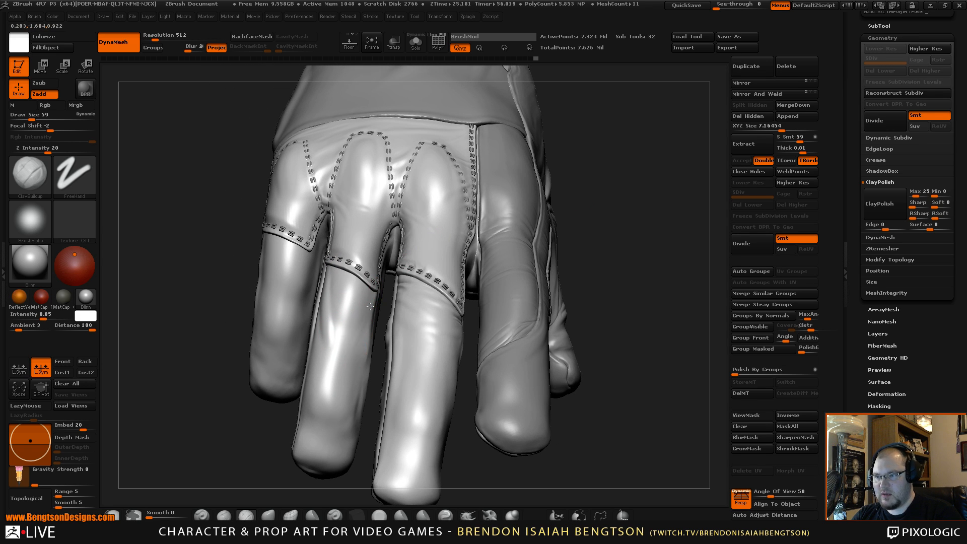
drag(375, 297, 324, 364)
drag(370, 302, 347, 331)
drag(339, 274, 364, 297)
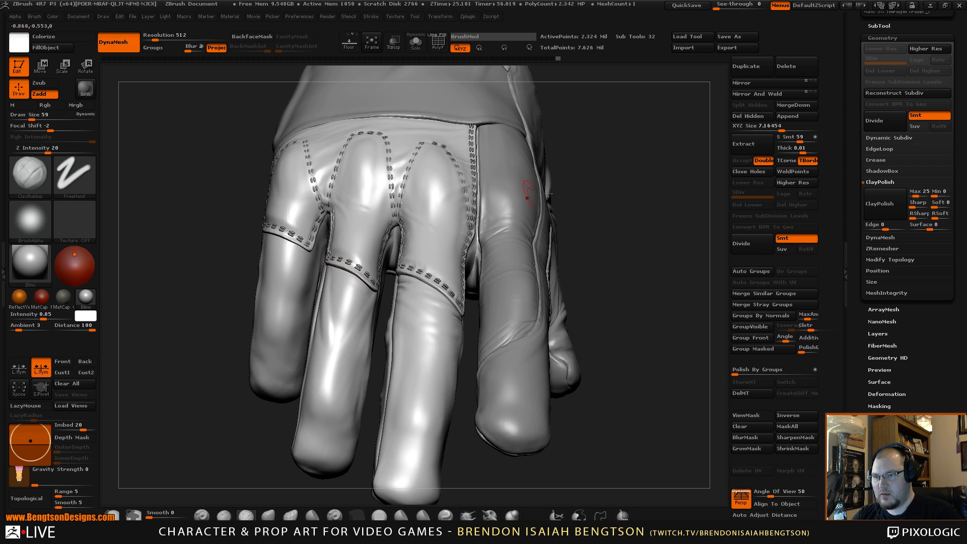
- Build up lengthwise folds down the middle finger's back toward the tip and smooth them
drag(627, 209, 656, 234)
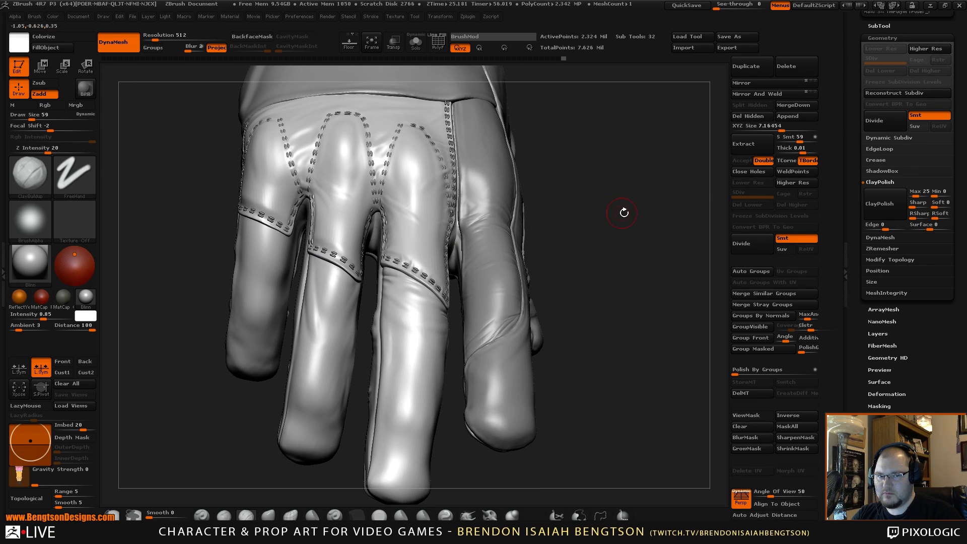
drag(622, 211, 590, 222)
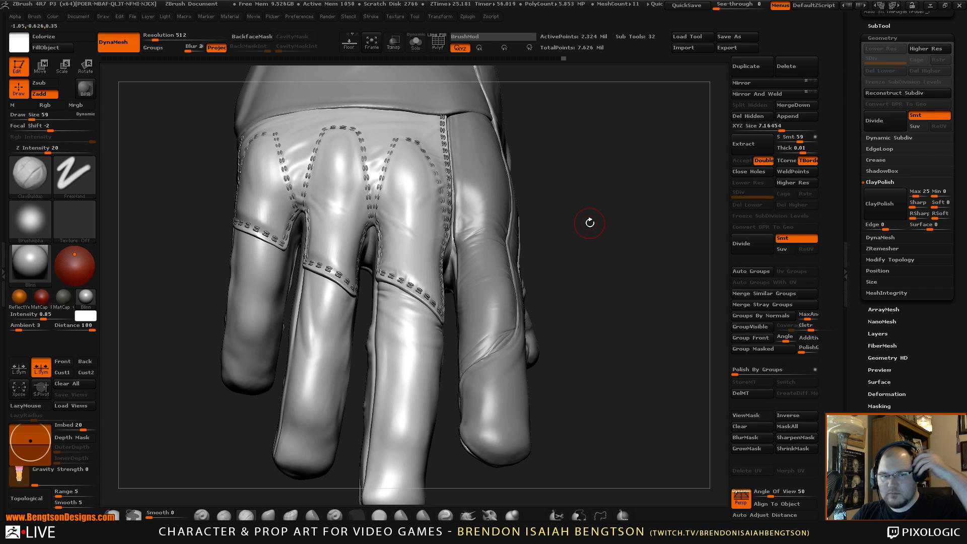
drag(579, 271, 618, 193)
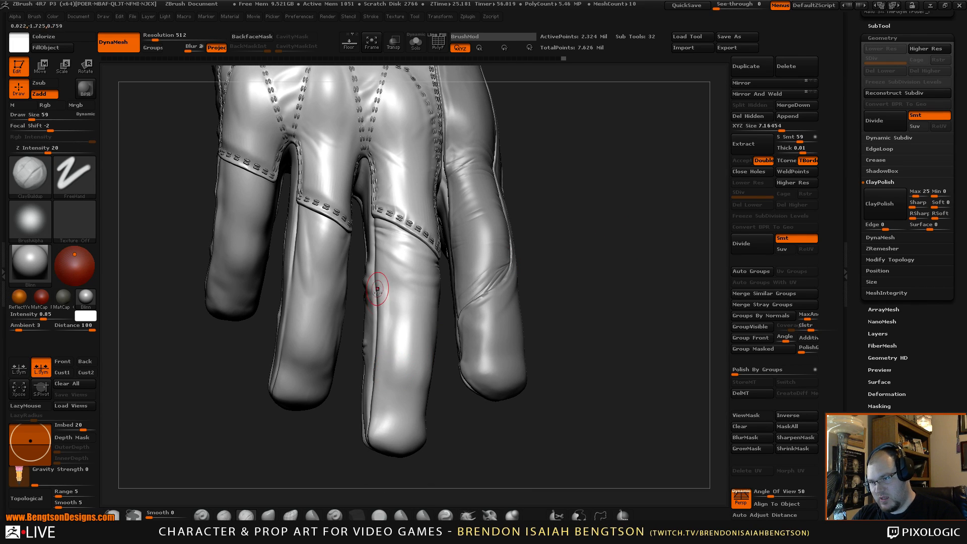
mouse_move(375, 287)
mouse_down()
mouse_move(388, 348)
mouse_move(385, 298)
mouse_move(391, 375)
mouse_up()
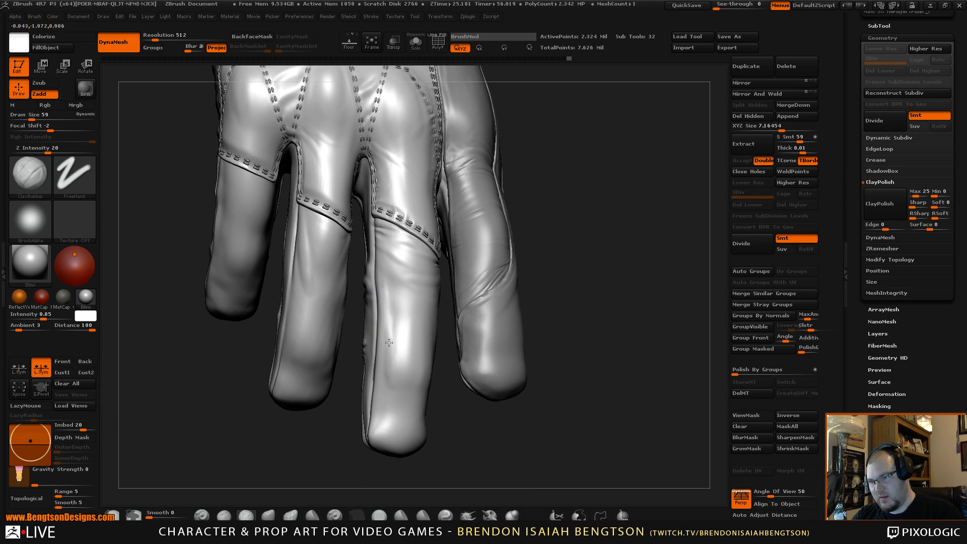
drag(385, 307, 397, 392)
drag(391, 323, 387, 406)
drag(384, 344, 389, 380)
mouse_move(492, 461)
alt+mouse_down()
mouse_move(491, 416)
mouse_move(473, 409)
mouse_move(481, 417)
alt+mouse_up()
mouse_move(403, 343)
shift+mouse_down()
mouse_move(390, 356)
mouse_move(444, 367)
shift+mouse_up()
drag(466, 409, 482, 424)
alt+drag(213, 379, 273, 398)
- Smooth the ring finger just under its stitched edge and add another fold there with ClayBuildup at draw size 50
key(space)
drag(378, 256, 376, 256)
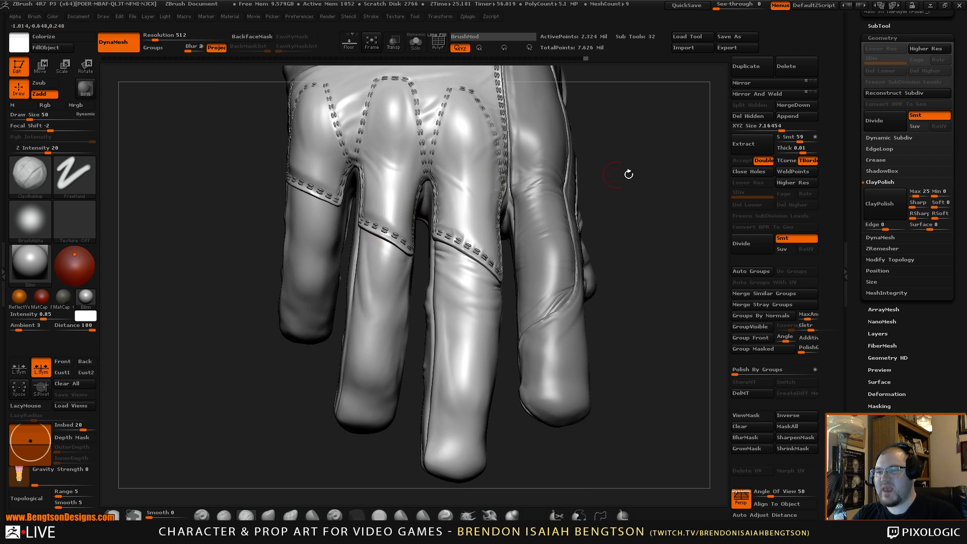
mouse_move(629, 174)
alt+mouse_down()
mouse_move(660, 234)
mouse_move(527, 270)
alt+mouse_up()
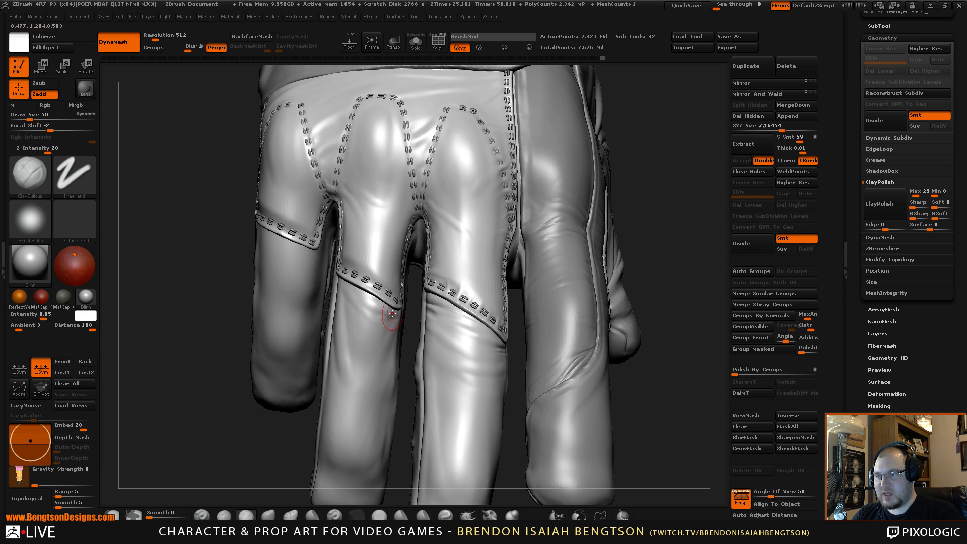
key(shift)
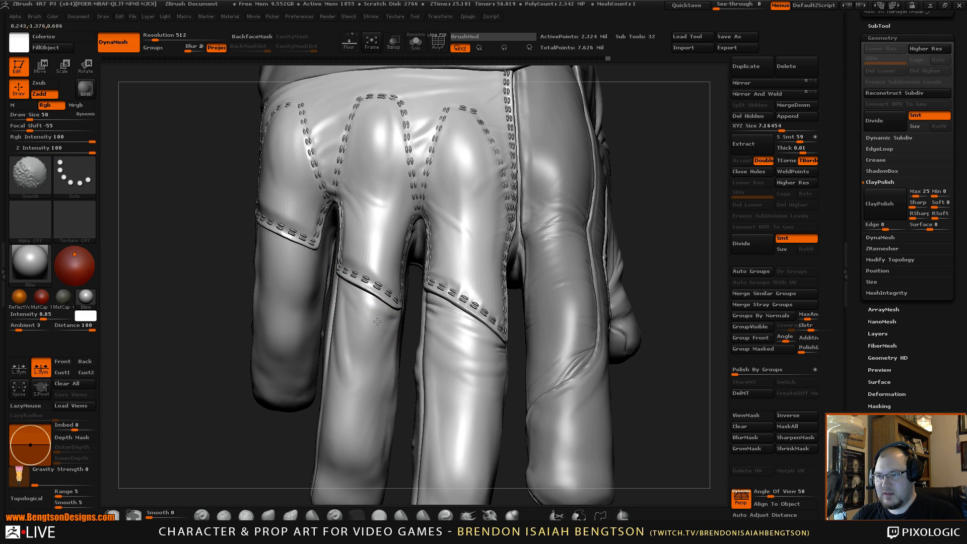
shift+drag(378, 322, 350, 283)
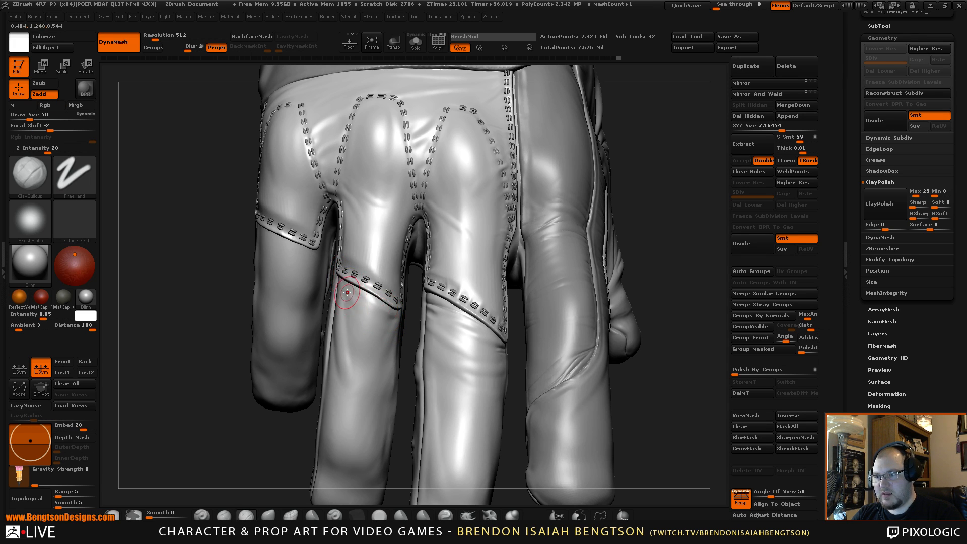
drag(381, 336, 332, 272)
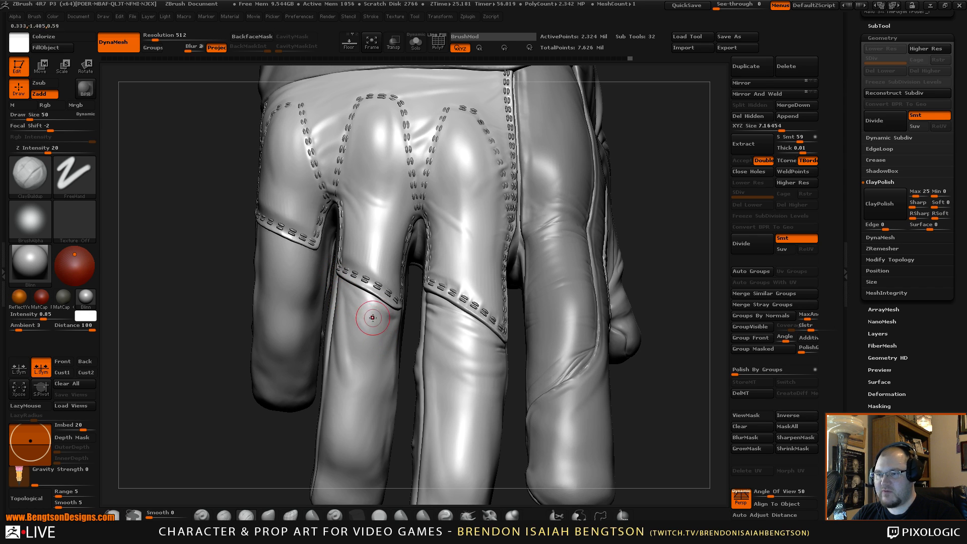
- Sculpt cloth folds on the little finger's back just below its stitched edge
drag(231, 273, 254, 302)
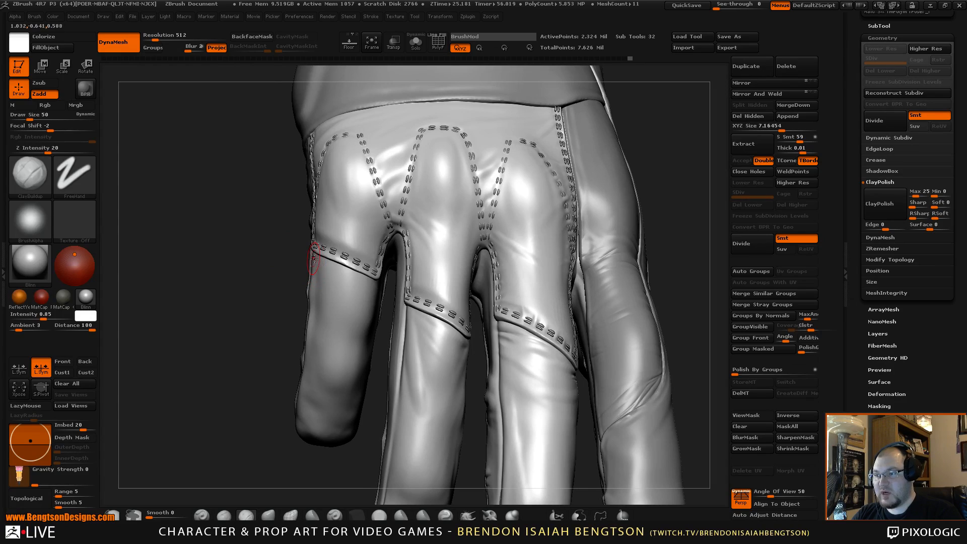
mouse_move(317, 258)
mouse_down()
mouse_move(339, 276)
mouse_move(330, 277)
mouse_up()
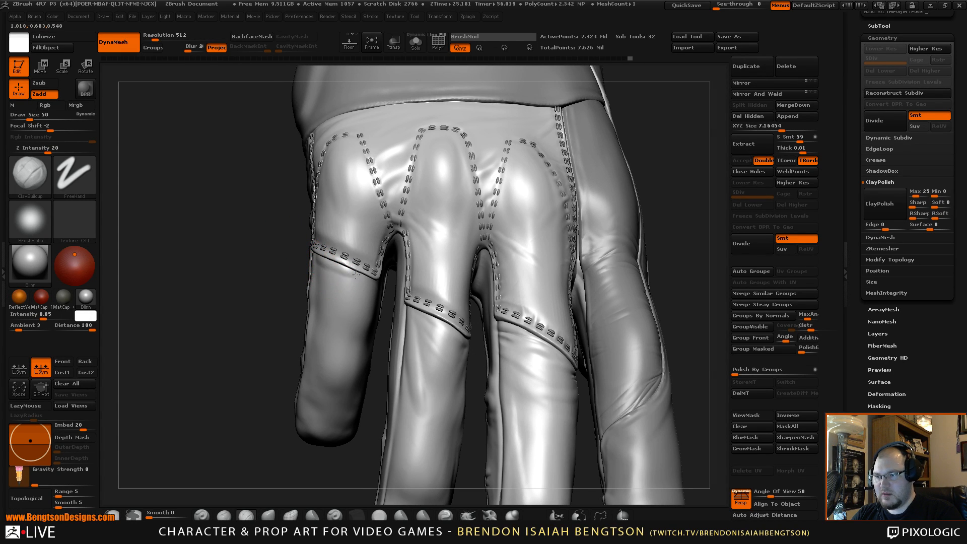
drag(381, 348, 398, 241)
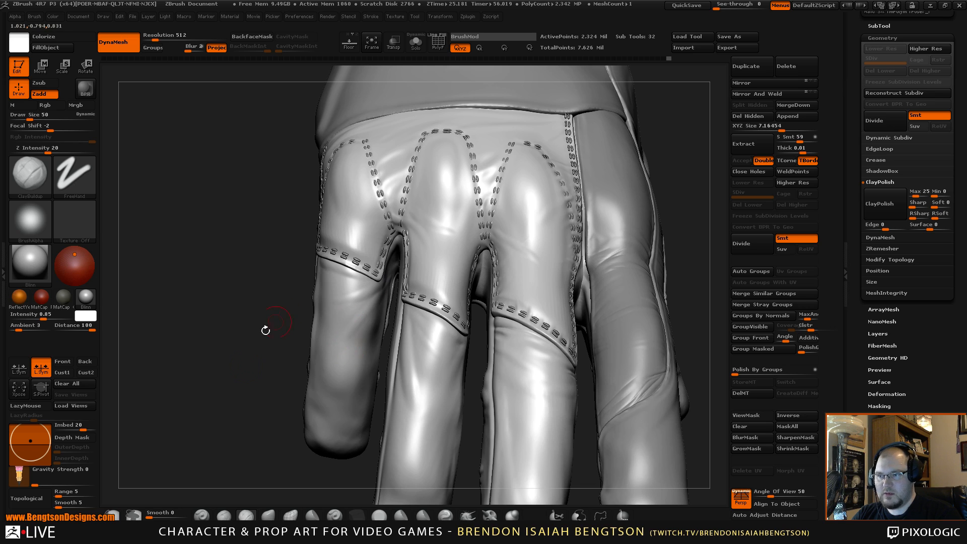
- Select the index finger's back panel subtool and inflate its edge beside the middle finger with the Inflat brush at draw size 28
mouse_move(265, 330)
alt+mouse_down()
mouse_move(263, 215)
mouse_move(285, 122)
mouse_move(586, 315)
mouse_move(569, 303)
mouse_move(554, 322)
mouse_move(579, 343)
mouse_move(598, 327)
mouse_move(587, 305)
mouse_move(597, 297)
mouse_move(608, 328)
mouse_move(581, 280)
mouse_move(645, 296)
alt+mouse_up()
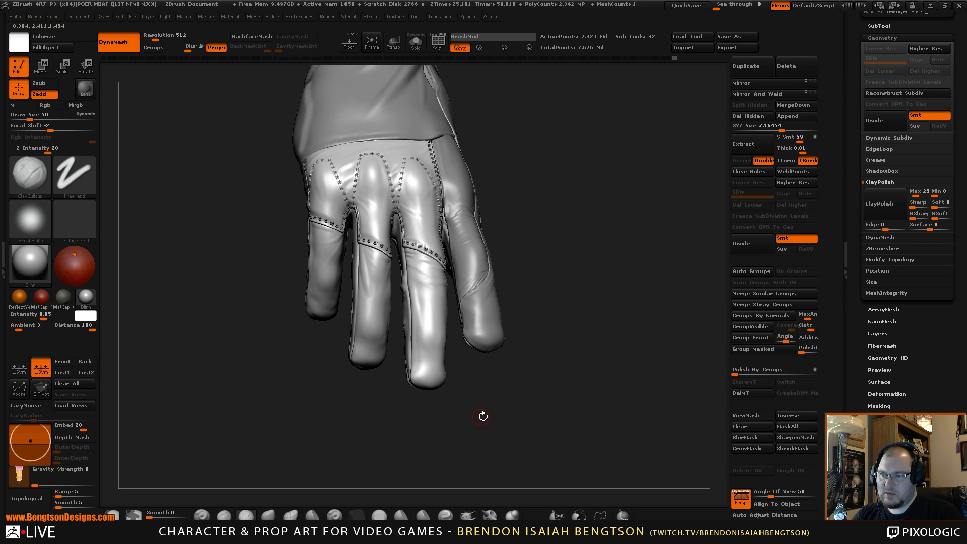
mouse_move(483, 416)
mouse_down()
mouse_move(492, 417)
mouse_move(466, 409)
mouse_move(425, 344)
mouse_move(472, 401)
mouse_move(455, 399)
mouse_move(444, 376)
mouse_up()
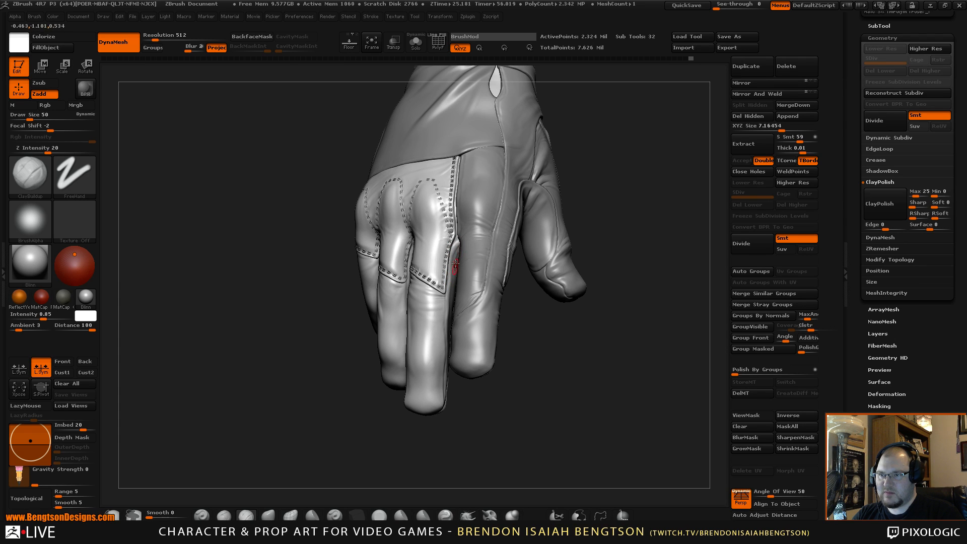
drag(534, 337, 575, 337)
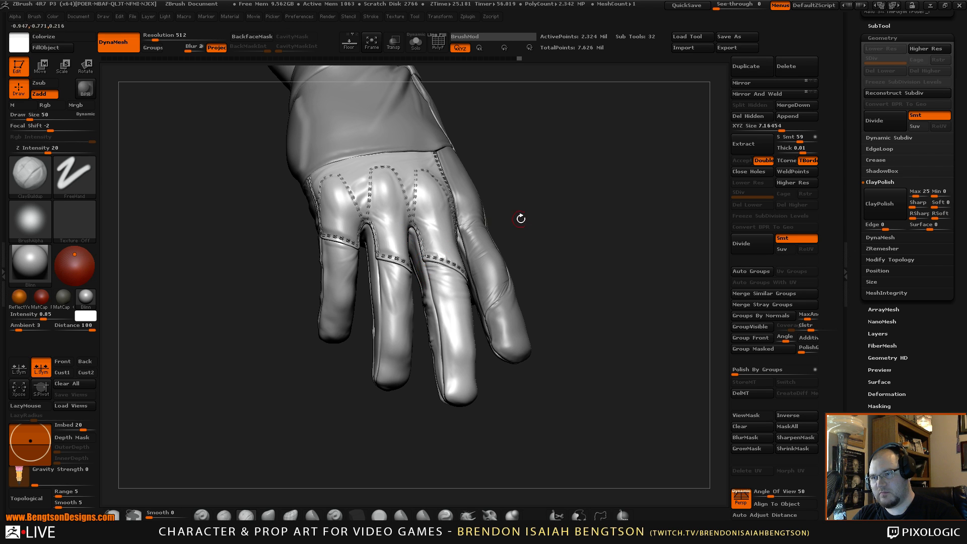
mouse_move(521, 218)
mouse_down()
mouse_move(599, 232)
mouse_move(577, 239)
mouse_move(591, 231)
mouse_move(583, 216)
mouse_move(583, 254)
mouse_move(540, 240)
mouse_move(534, 212)
mouse_move(429, 262)
mouse_up()
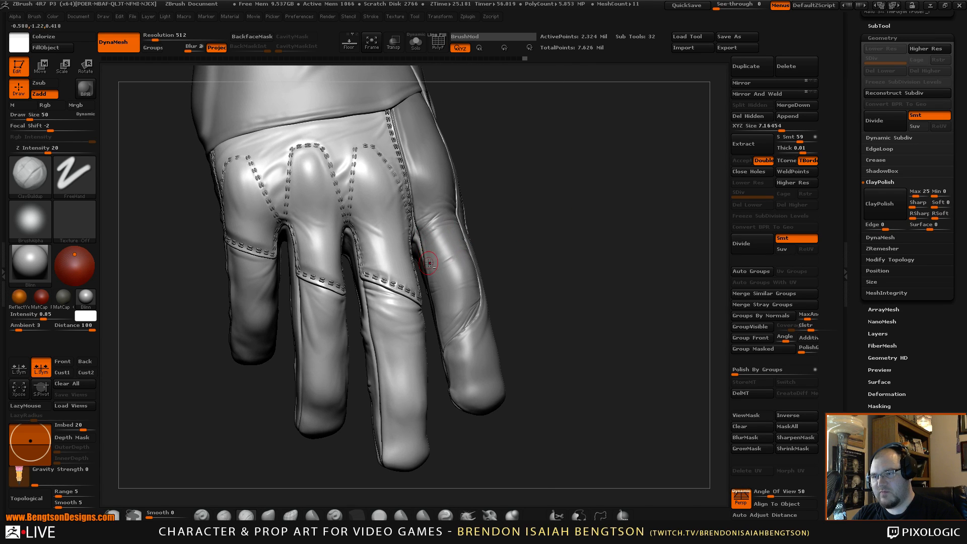
alt+click(428, 262)
drag(558, 237, 496, 493)
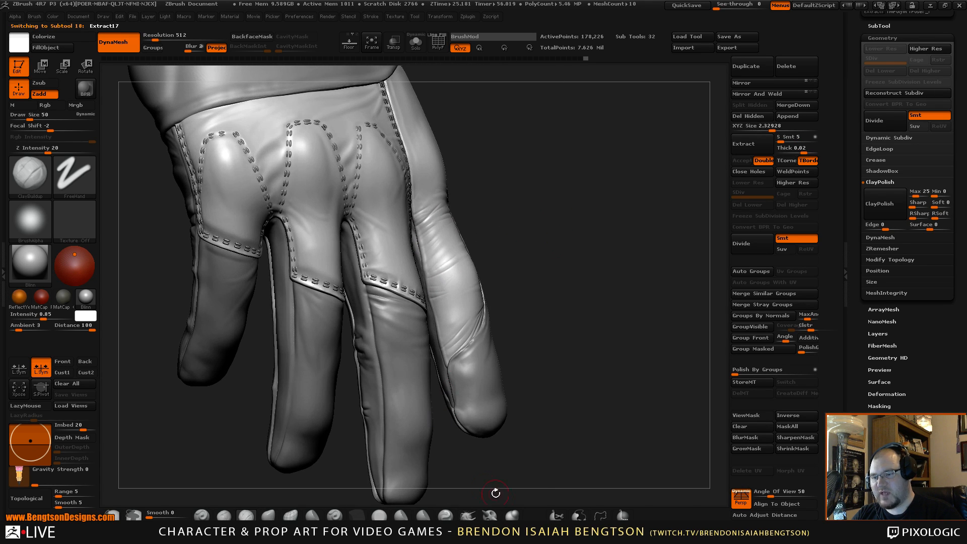
click(512, 517)
drag(451, 302, 455, 323)
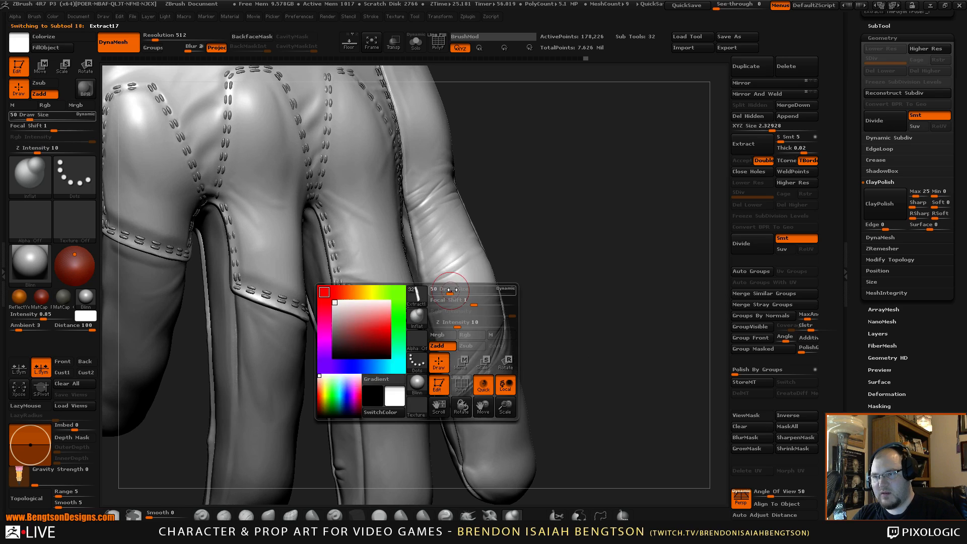
key(space)
drag(447, 288, 420, 261)
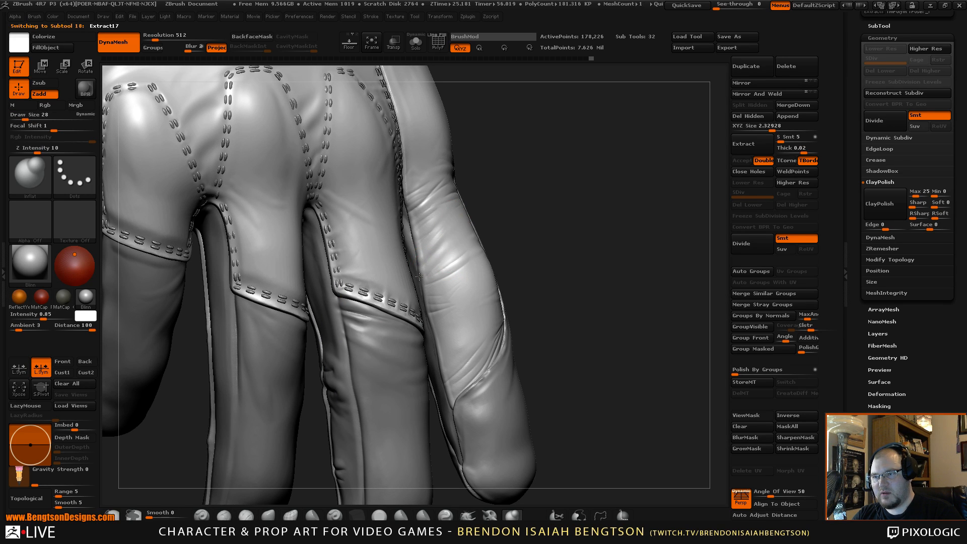
- Inspect the glove from the index finger and thumb side and quick-save the project
drag(598, 220, 598, 202)
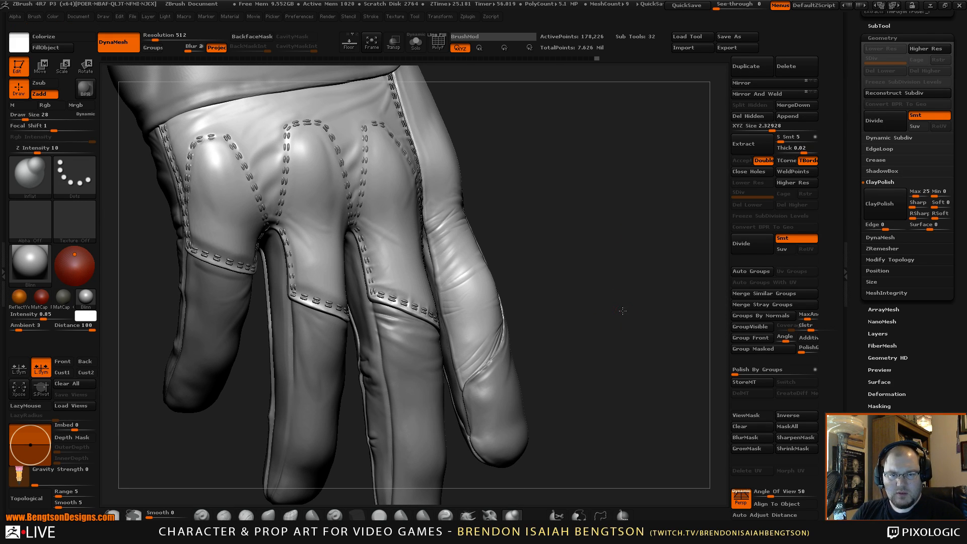
drag(623, 310, 613, 301)
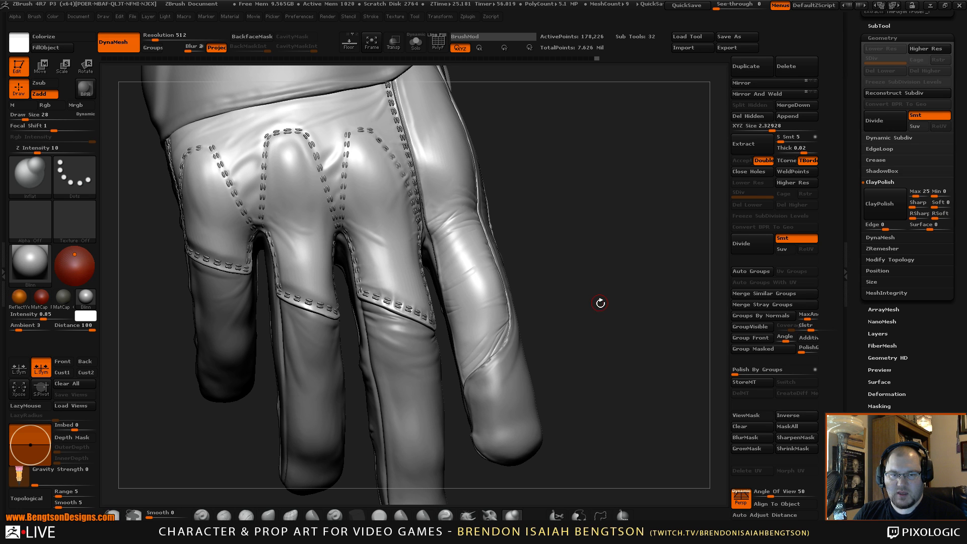
alt+drag(601, 301, 630, 286)
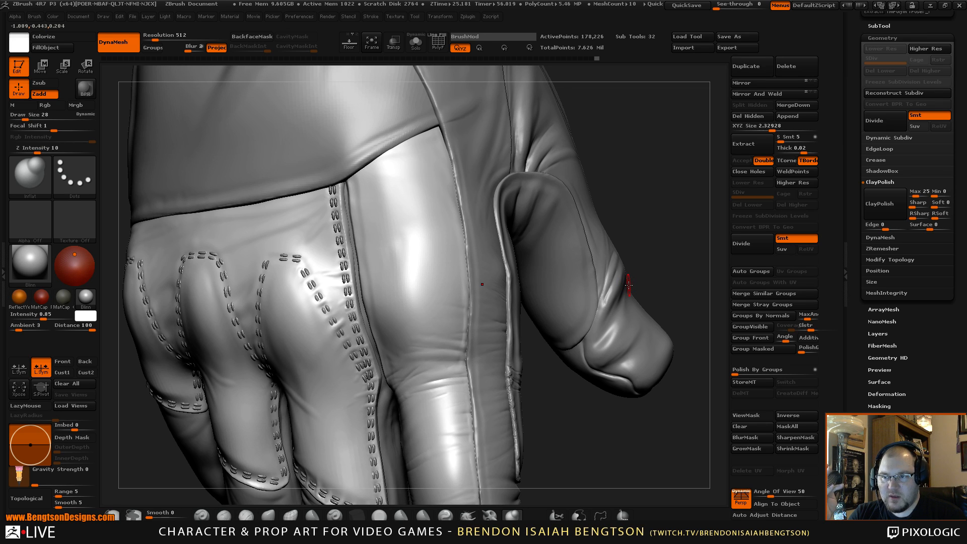
drag(665, 262, 605, 248)
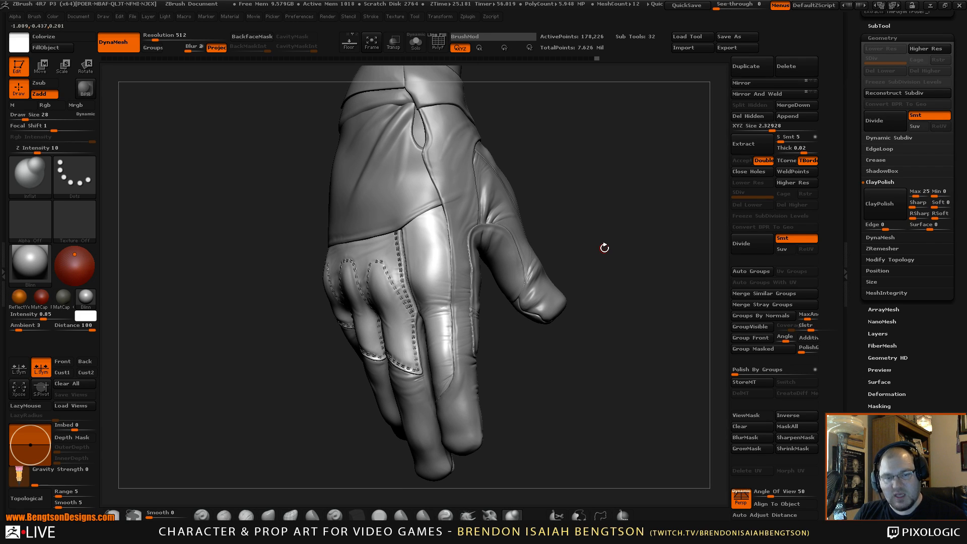
key(ctrl+s)
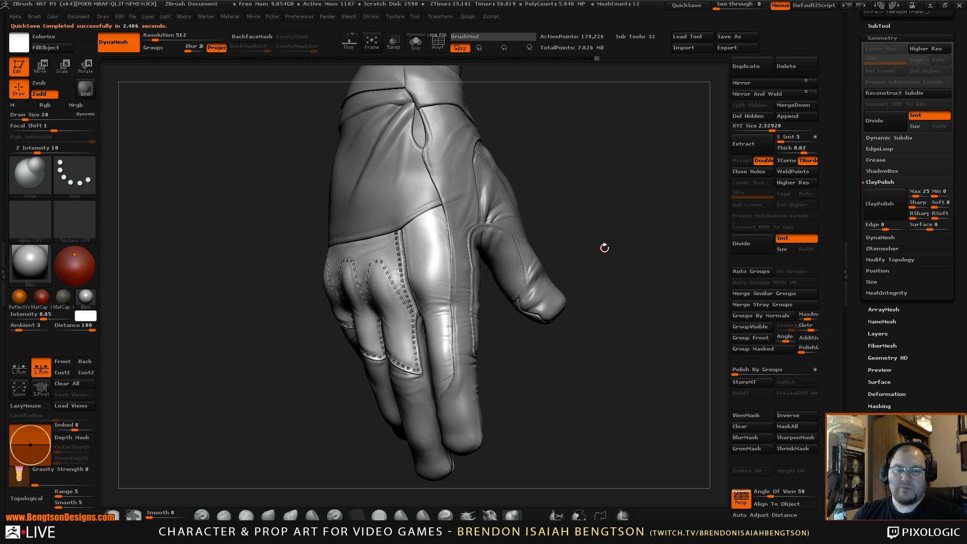
- Smooth the upper end of the index finger's back panel just below the cuff edge
mouse_move(646, 342)
mouse_down()
mouse_move(657, 334)
mouse_move(669, 257)
mouse_move(680, 311)
mouse_move(672, 300)
mouse_move(687, 251)
mouse_move(679, 264)
mouse_up()
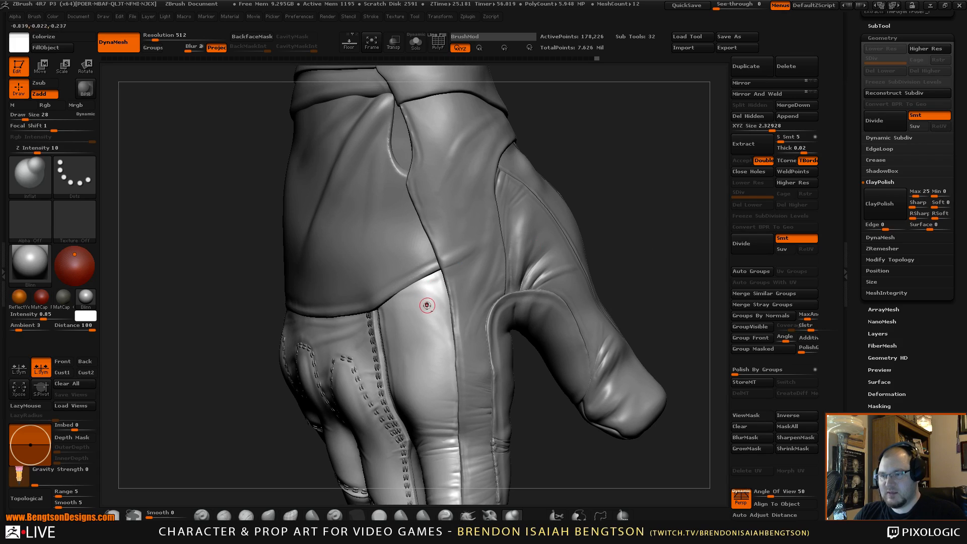
shift+drag(439, 292, 437, 282)
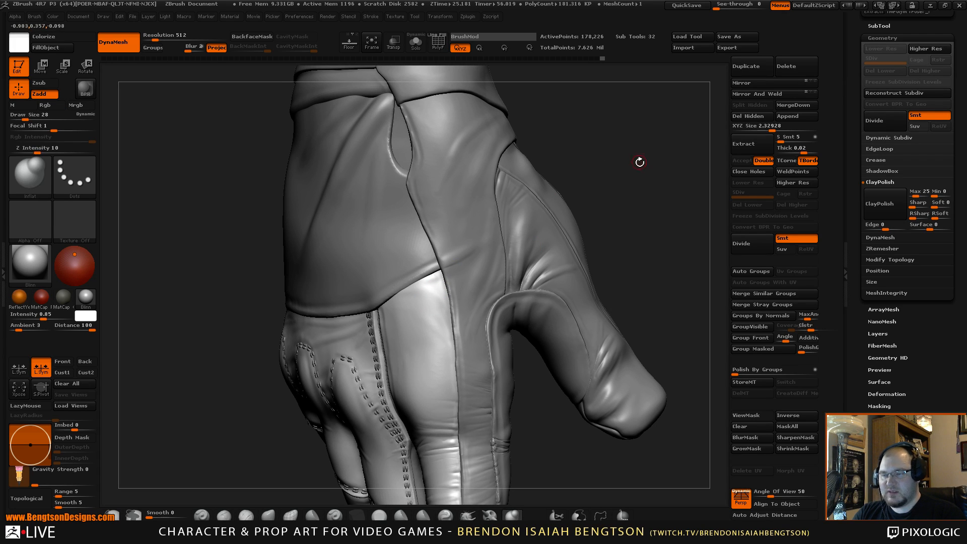
drag(639, 160, 643, 164)
- Sculpt the upper index panel below the cuff with ClayBuildup at draw size 56, smoothing it and undoing the unwanted strokes
key(b)
key(c)
key(b)
key(space)
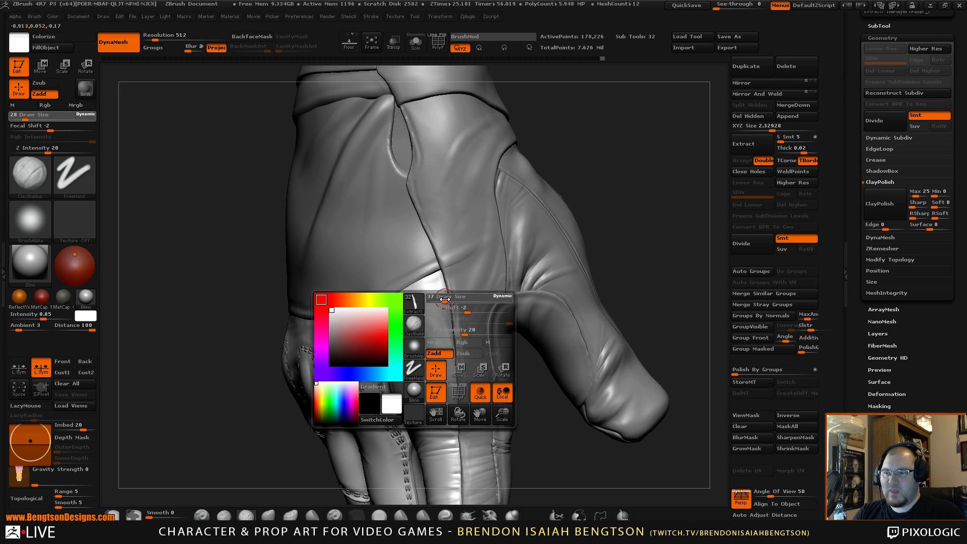
drag(448, 299, 450, 299)
drag(608, 187, 641, 172)
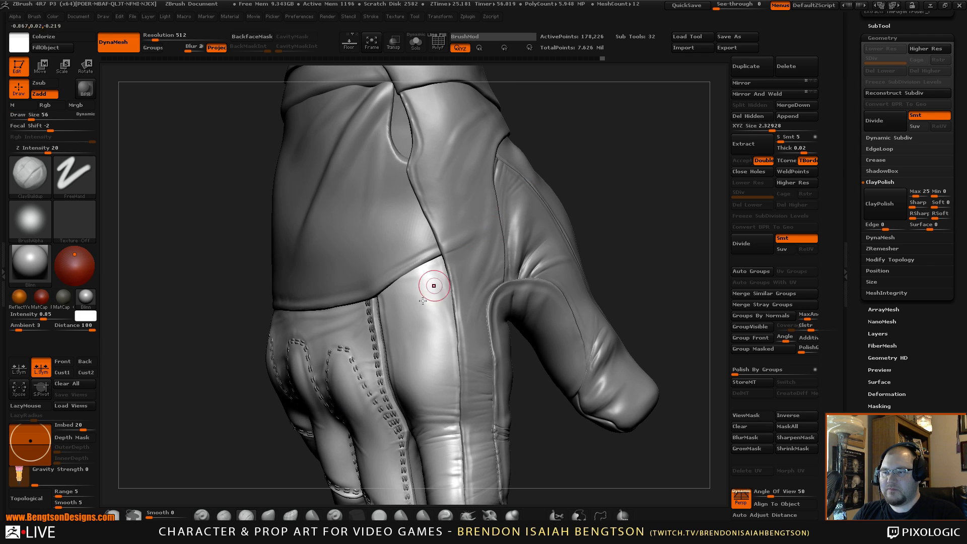
key(shift)
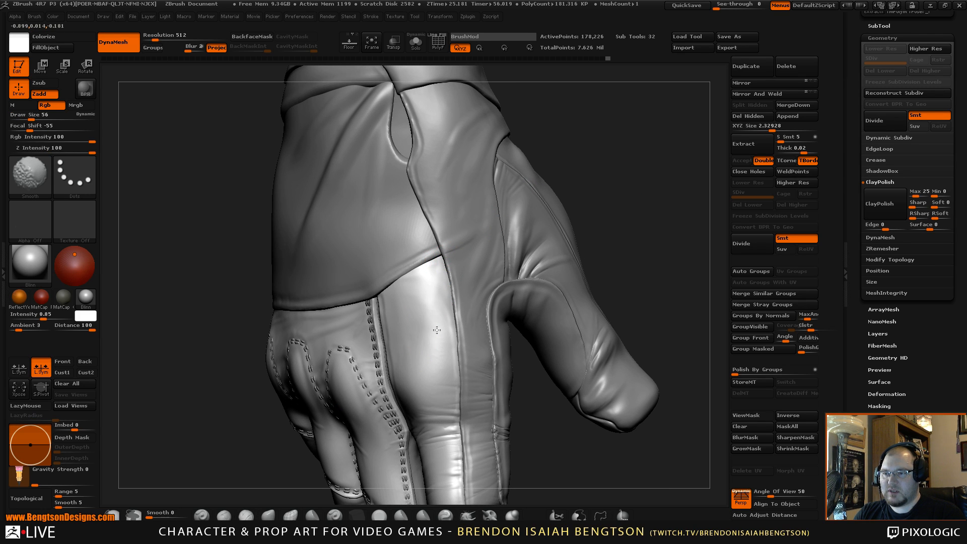
mouse_move(444, 310)
shift+mouse_down()
mouse_move(443, 292)
mouse_move(414, 370)
shift+mouse_up()
drag(443, 262, 424, 334)
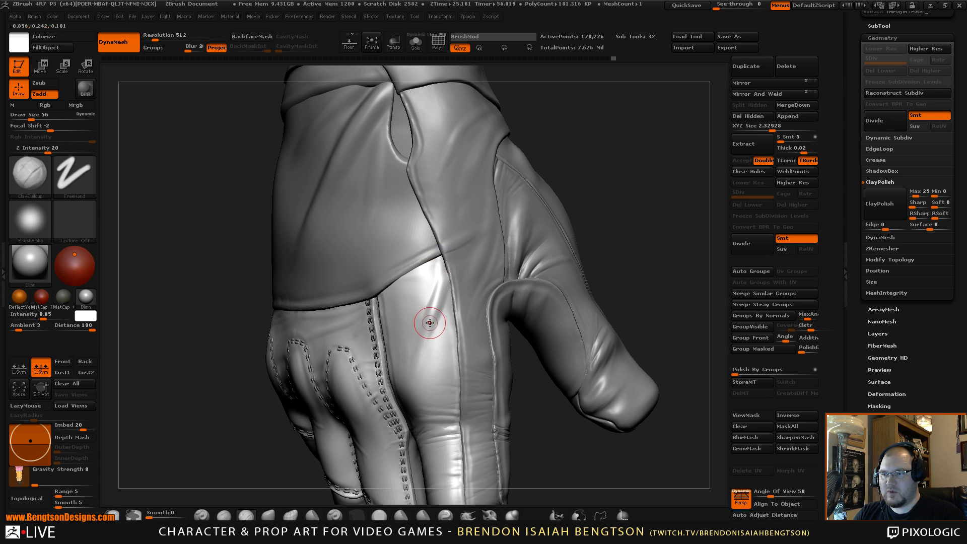
key(ctrl+z)
key(ctrl+z)
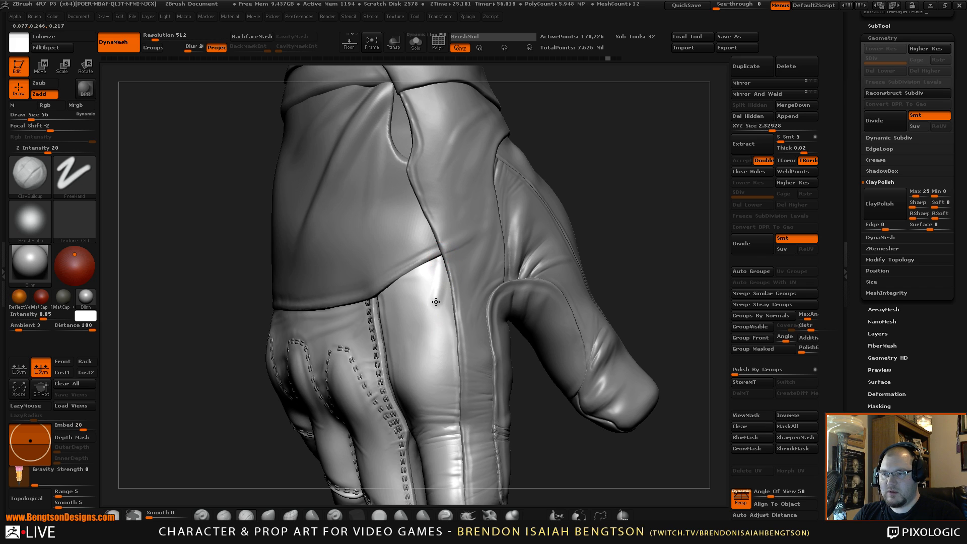
key(f)
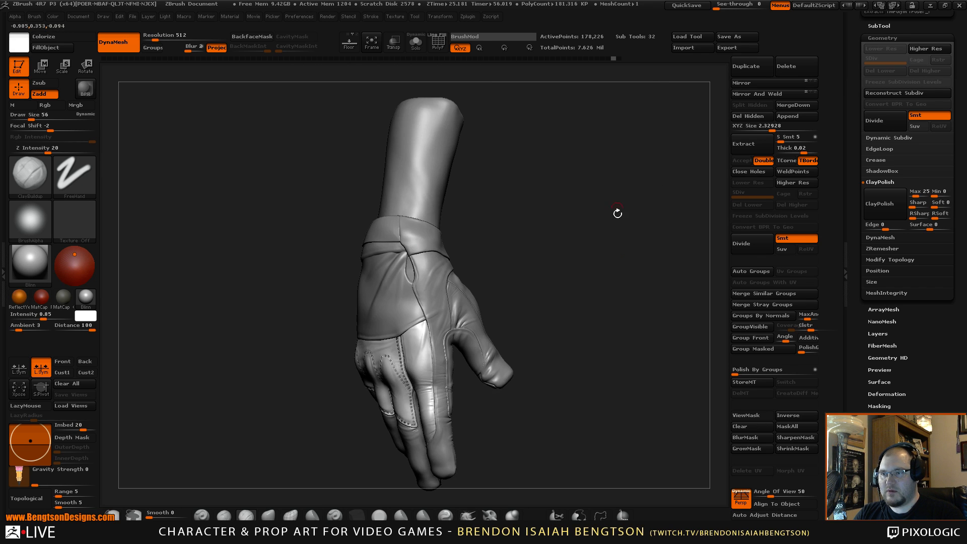
- Refine the fold on the index panel below the cuff with ClayBuildup at draw size 39 and soften it
mouse_move(618, 214)
mouse_down()
mouse_move(659, 274)
mouse_move(620, 272)
mouse_move(628, 255)
mouse_move(626, 428)
mouse_move(597, 217)
mouse_up()
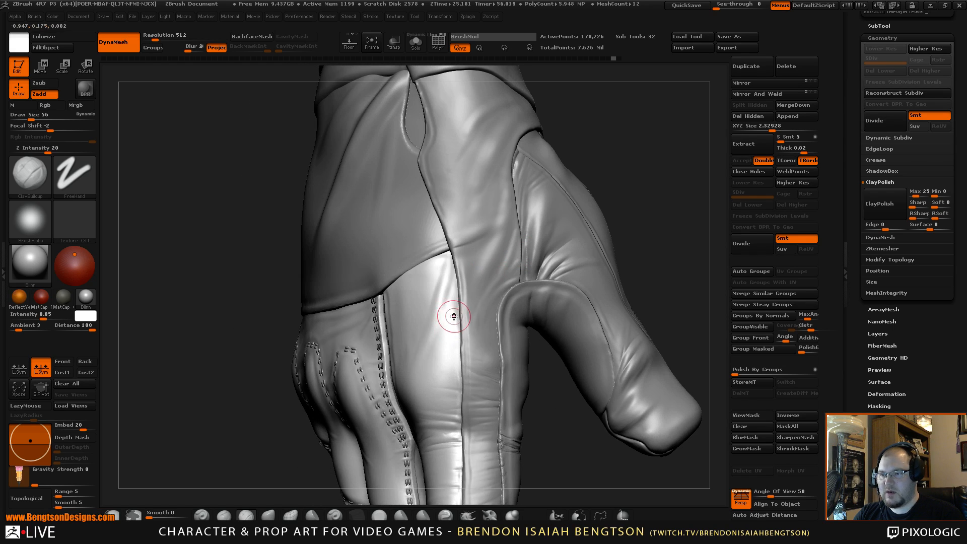
key(ctrl)
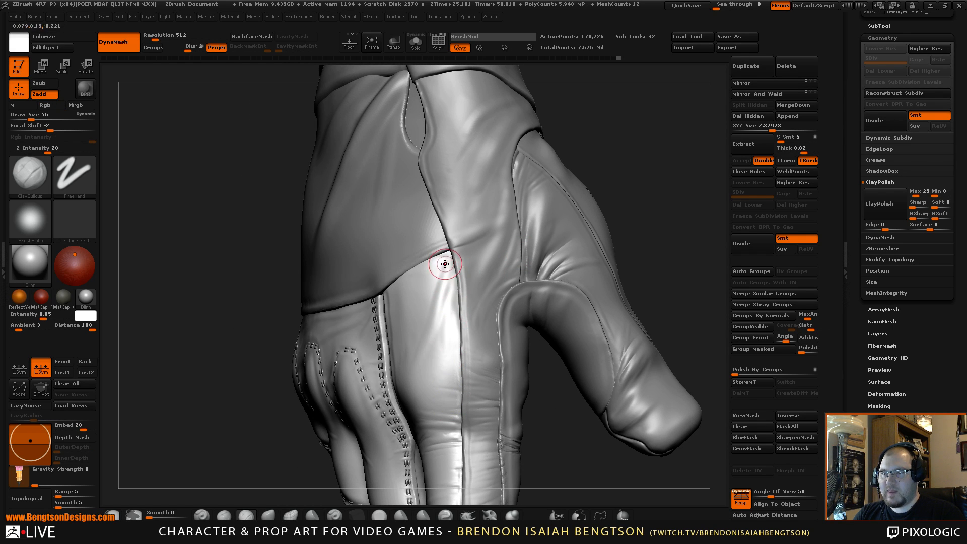
key(space)
drag(448, 260, 444, 259)
drag(624, 136, 670, 139)
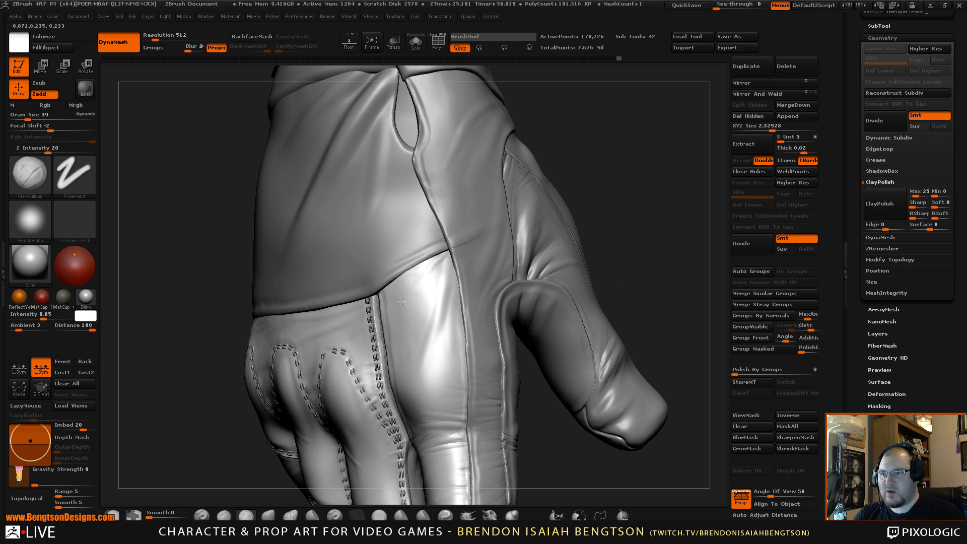
alt+drag(621, 136, 624, 325)
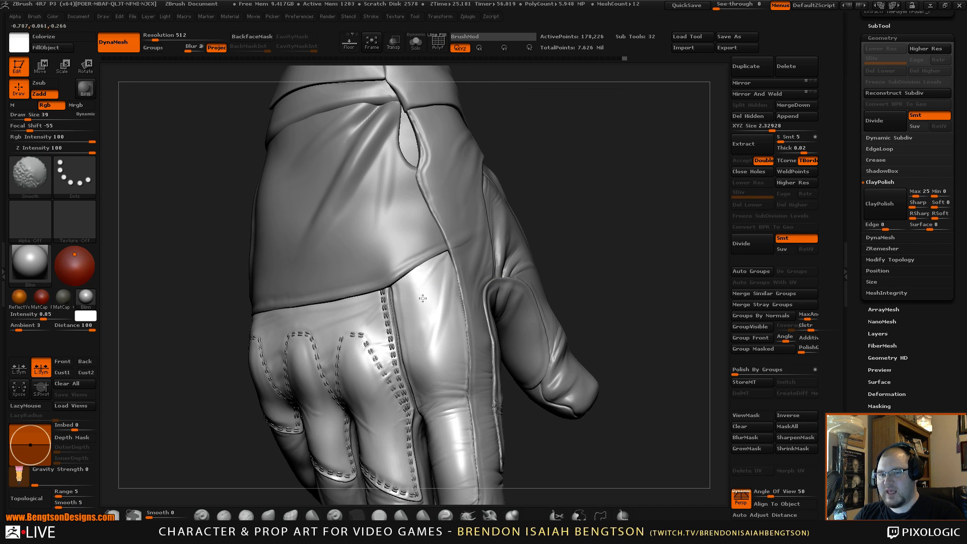
- Try a small ClayBuildup crease at the index panel's fingertip end at draw size 20, undo it, and smooth that area
alt+drag(638, 237, 588, 224)
alt+drag(577, 288, 547, 294)
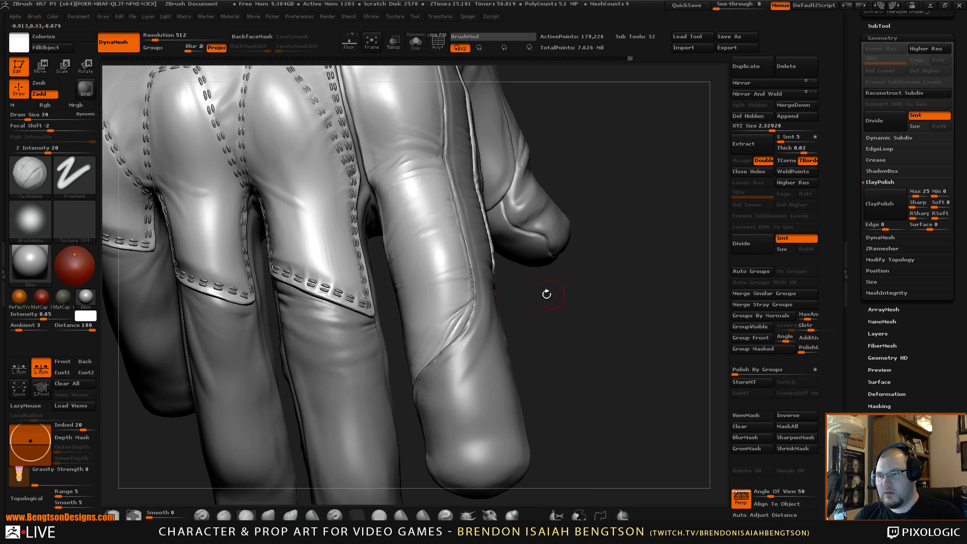
key(space)
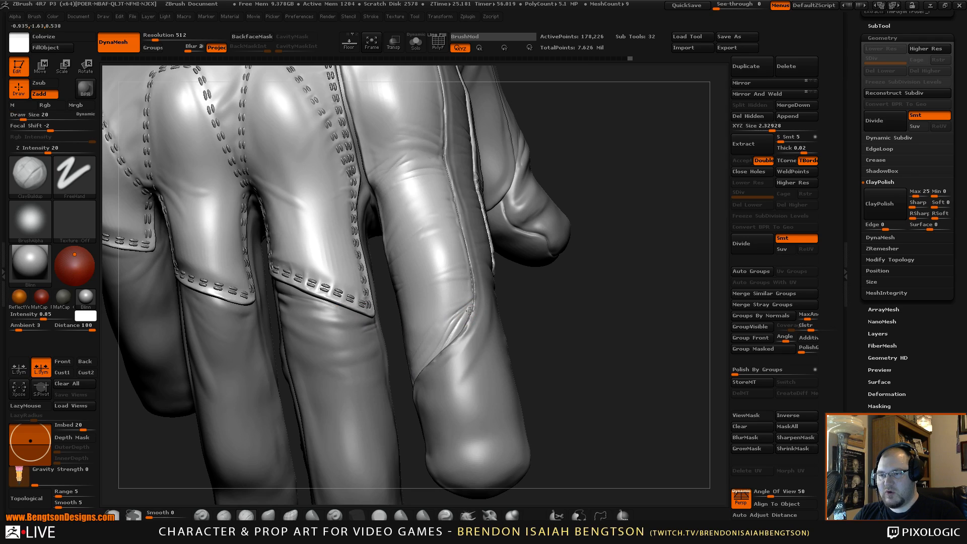
mouse_move(454, 339)
mouse_down()
mouse_move(458, 331)
mouse_move(451, 346)
mouse_up()
key(ctrl+z)
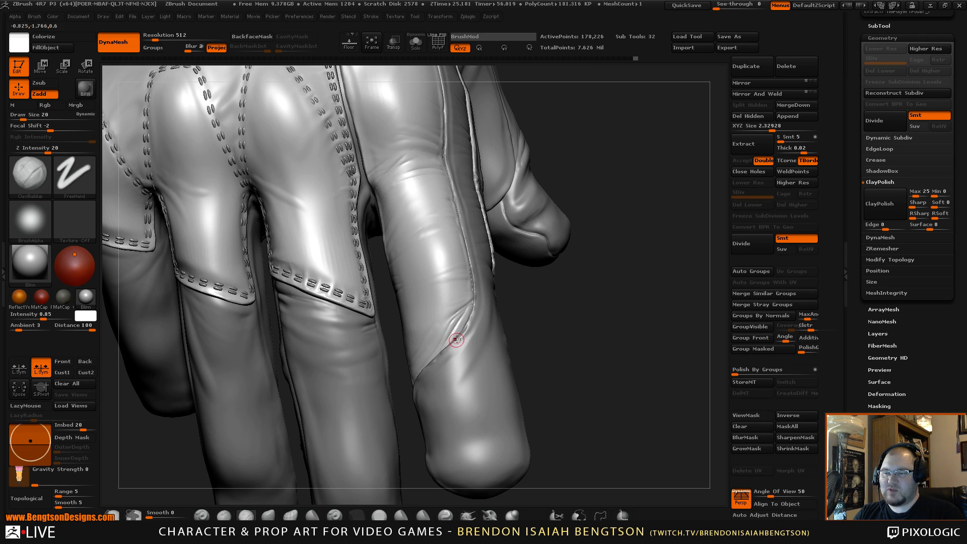
key(ctrl+z)
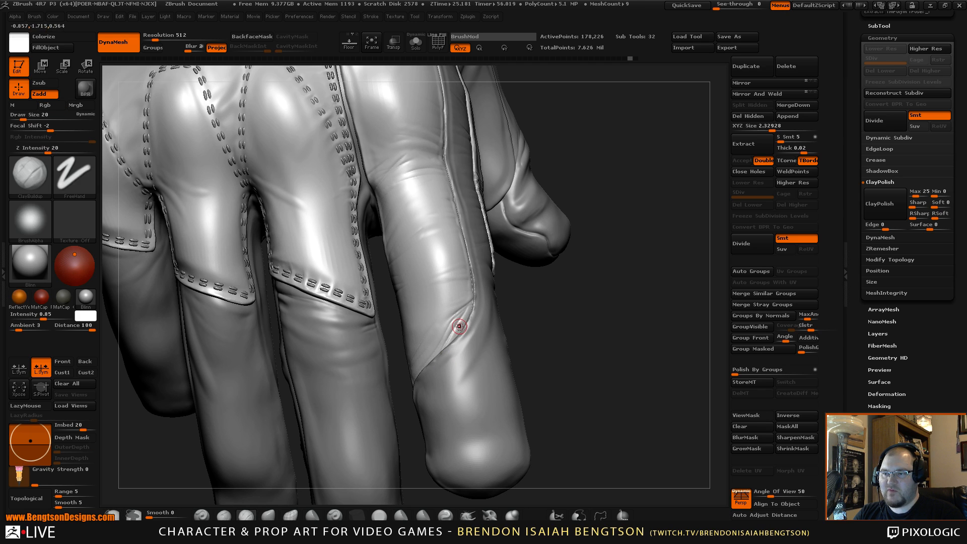
shift+drag(448, 337, 459, 315)
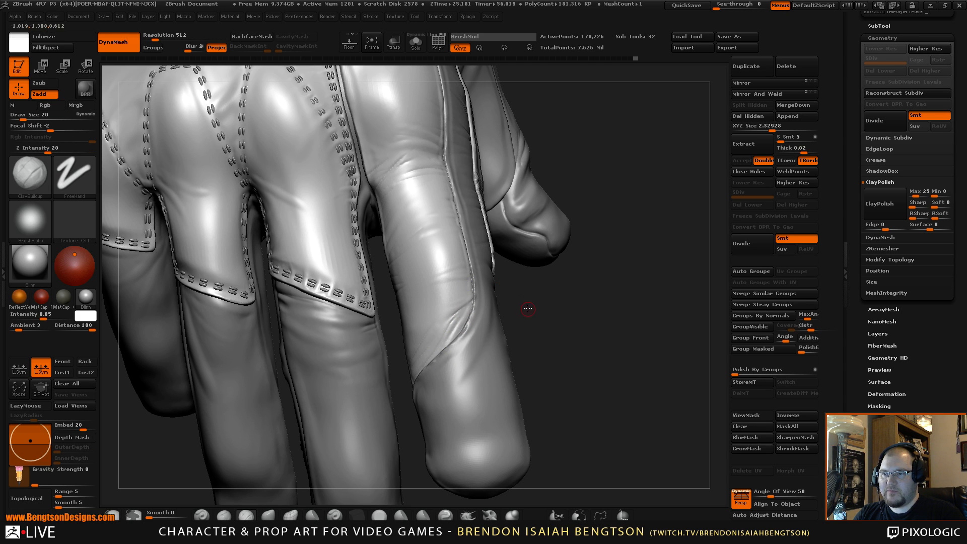
- Build up diagonal cloth folds along the pointed fingertip end of the index finger's back panel
drag(525, 306, 505, 297)
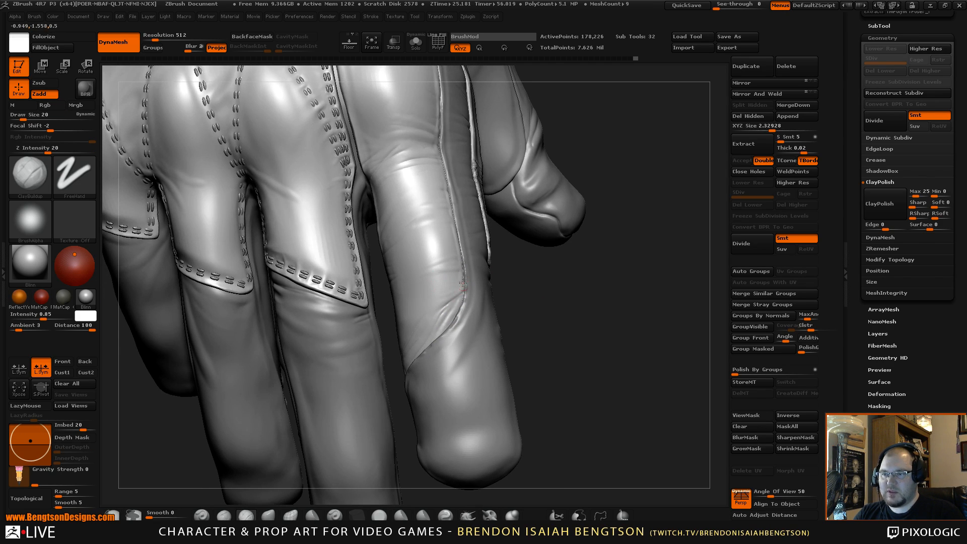
drag(446, 301, 464, 273)
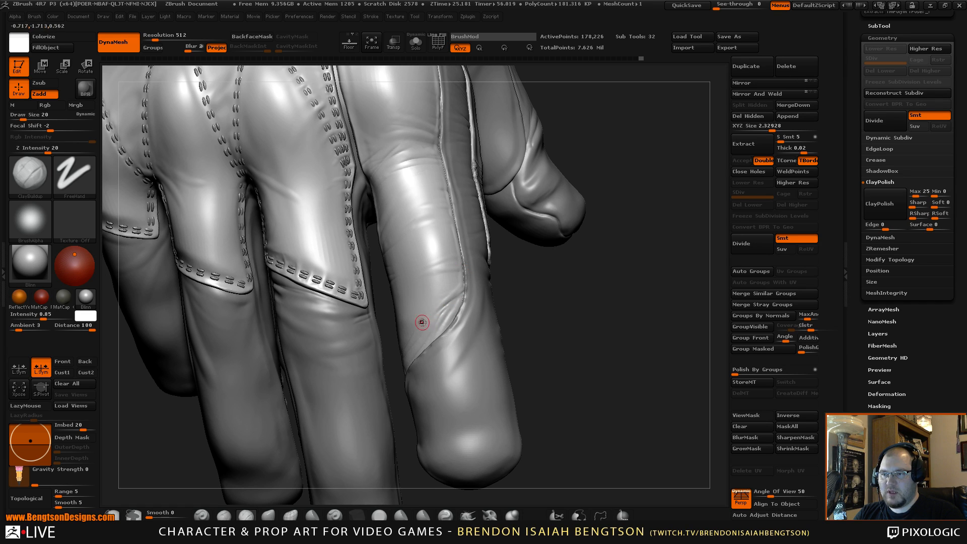
drag(423, 322, 462, 276)
drag(420, 321, 462, 282)
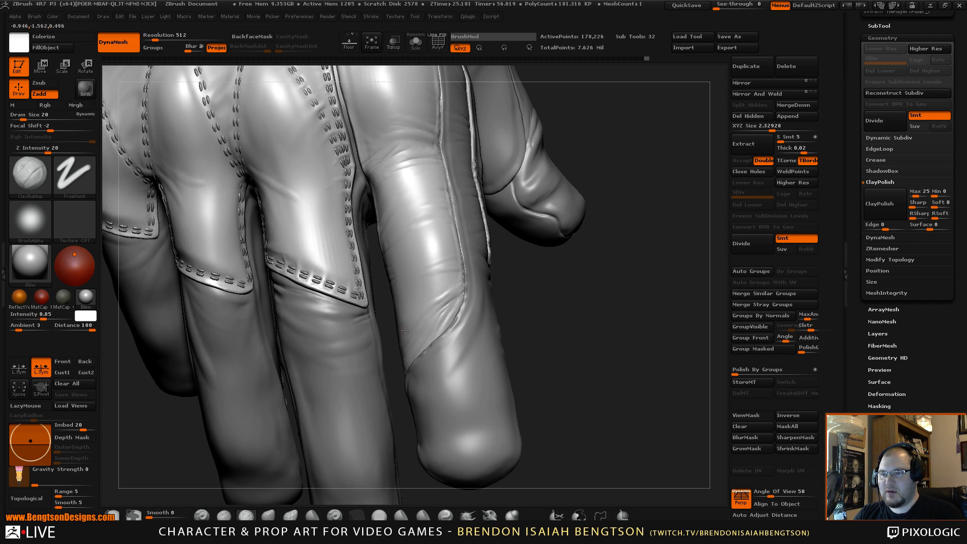
drag(426, 323, 460, 282)
drag(427, 321, 464, 287)
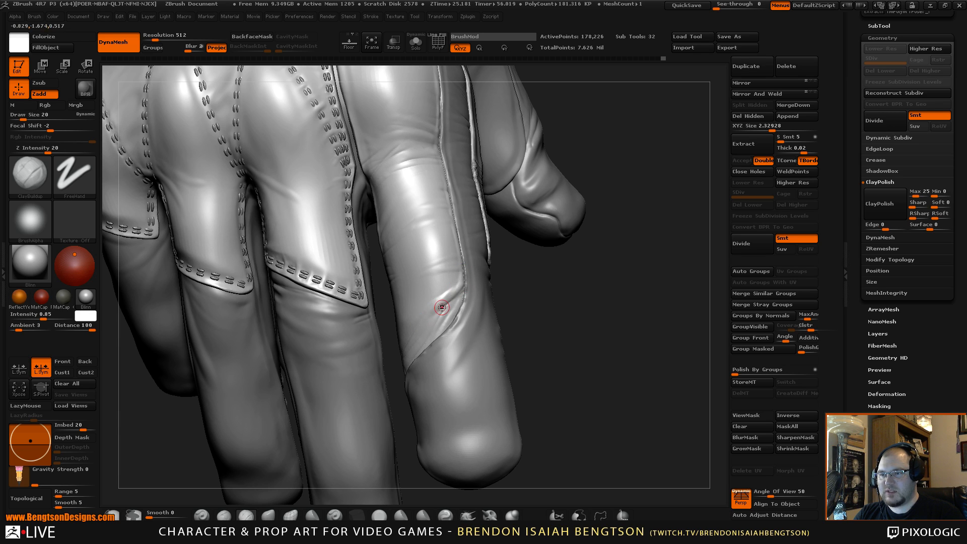
drag(454, 310, 435, 325)
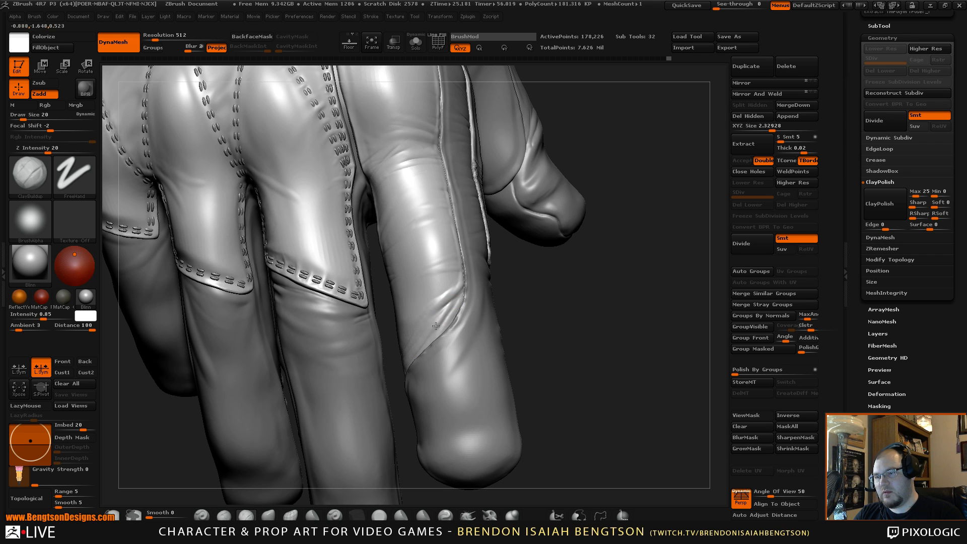
- Extend the folds across the index panel toward the middle-finger side and soften them up to the knuckle
mouse_move(554, 291)
mouse_down()
mouse_move(566, 284)
mouse_move(558, 277)
mouse_move(509, 293)
mouse_up()
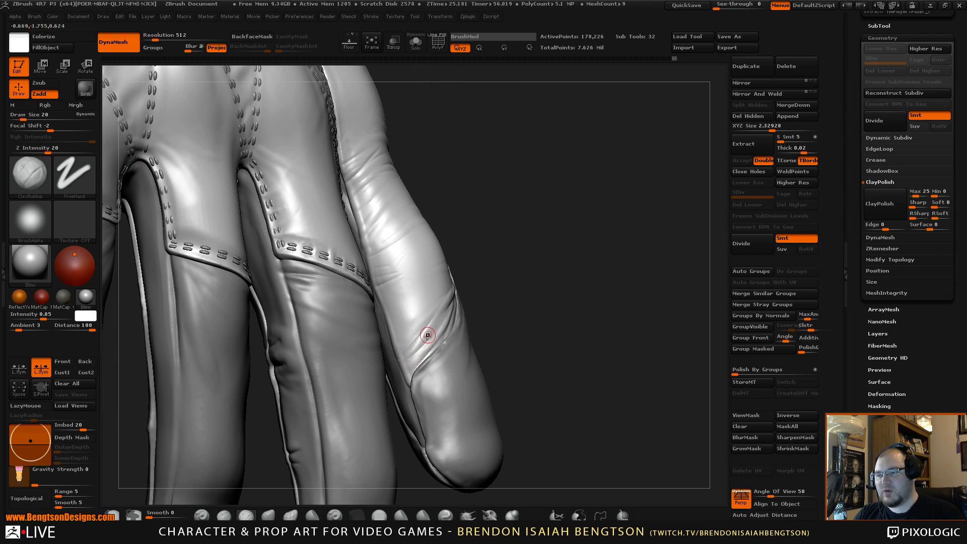
drag(427, 335, 417, 362)
key(shift)
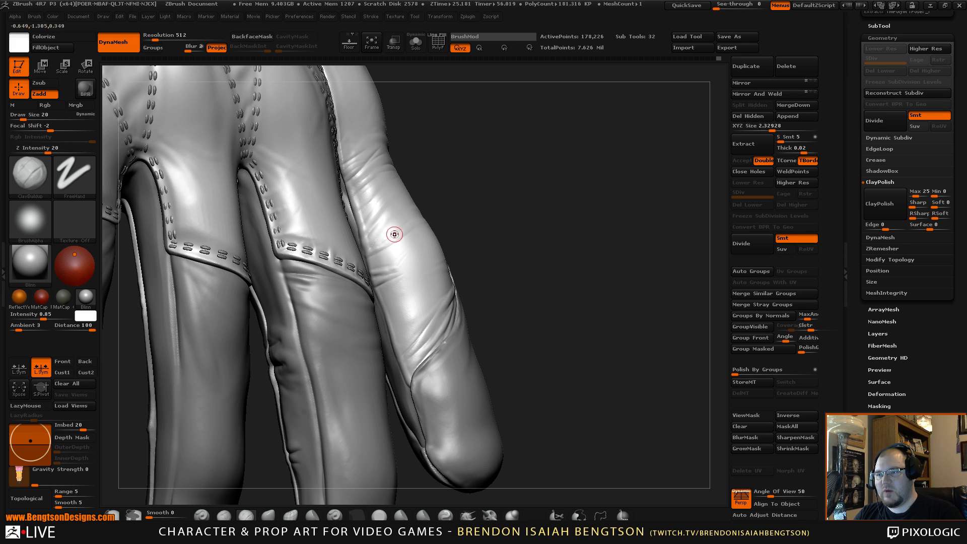
key(shift)
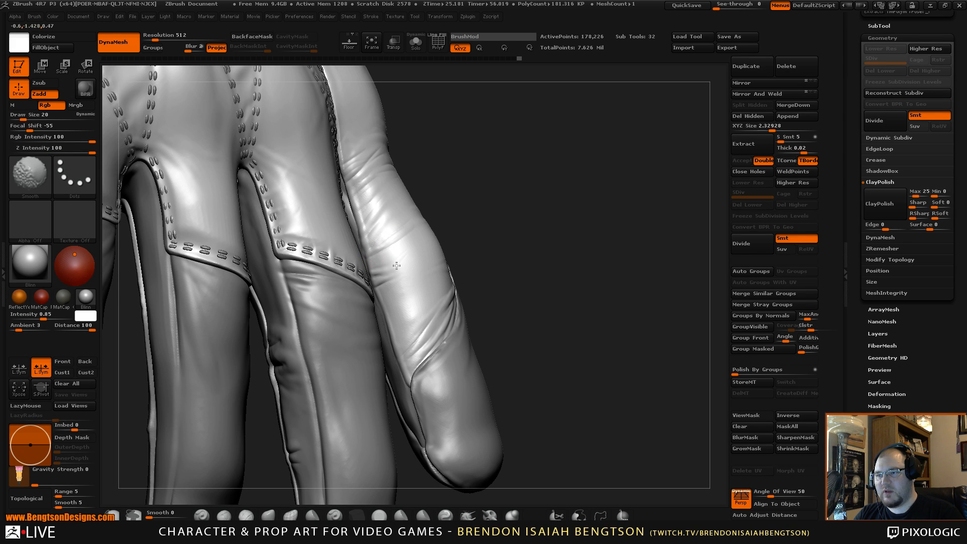
- Give ClayBuildup a square alpha at draw size 101 and build up the middle of the index finger's back panel
alt+drag(585, 263, 563, 98)
mouse_move(564, 244)
mouse_down()
mouse_move(542, 257)
mouse_move(538, 282)
mouse_move(546, 262)
mouse_move(554, 295)
mouse_move(542, 314)
mouse_up()
key(space)
drag(452, 259, 466, 260)
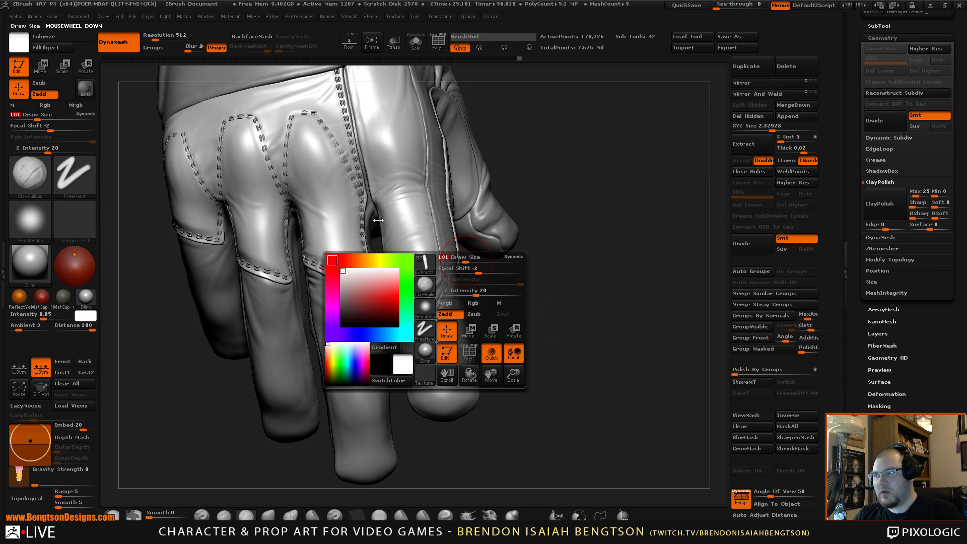
click(30, 220)
click(177, 224)
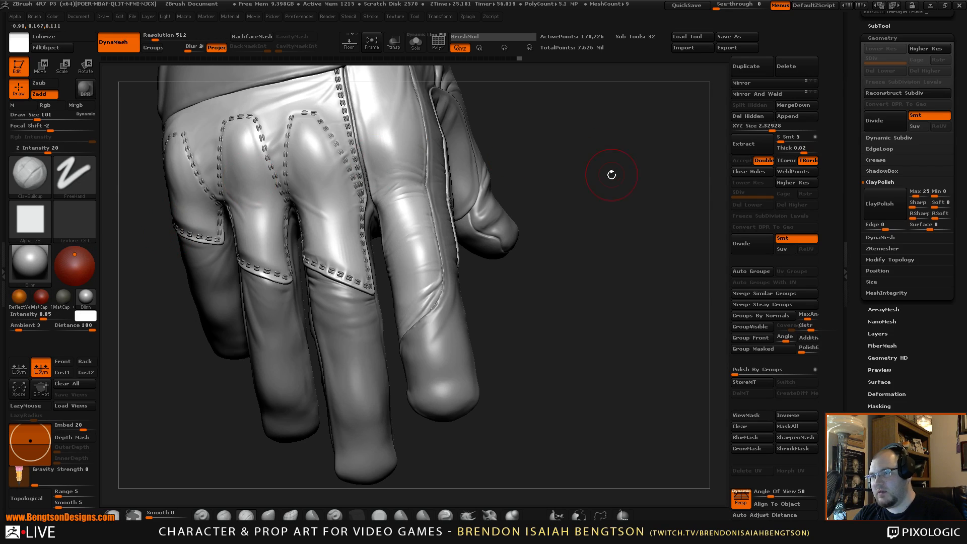
drag(612, 175, 584, 191)
drag(413, 226, 424, 264)
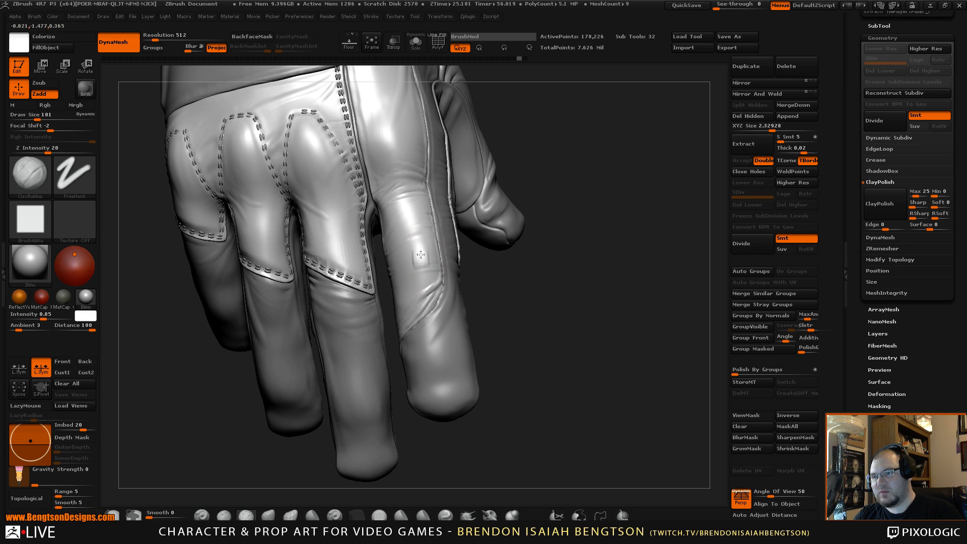
drag(421, 255, 412, 207)
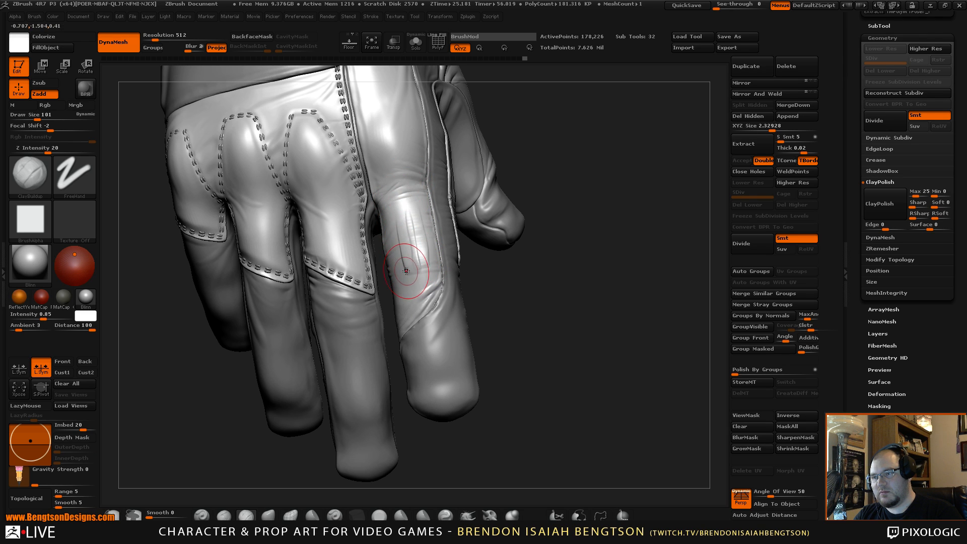
- Reduce the draw size to 68 and smooth the square-edged buildup on the index finger's back
drag(653, 273, 655, 298)
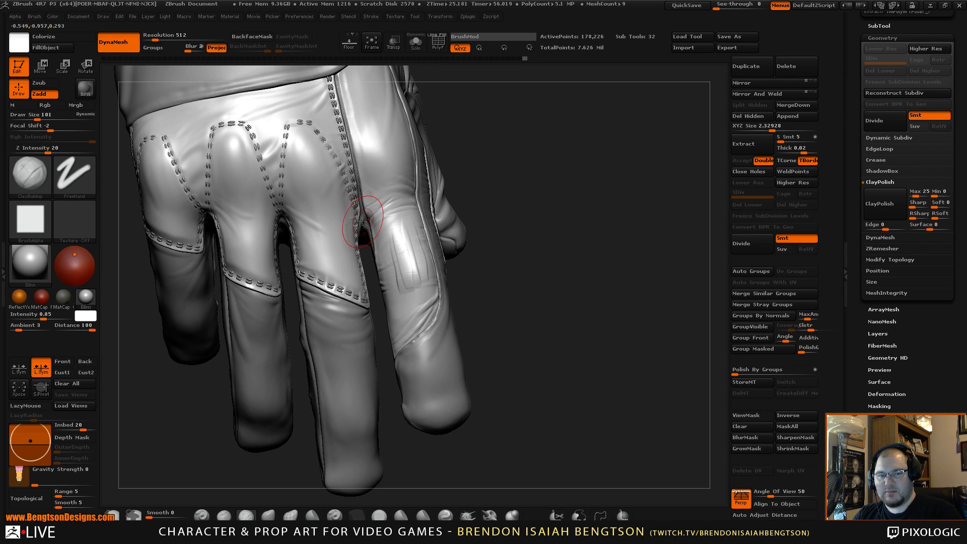
key(space)
drag(416, 248, 404, 250)
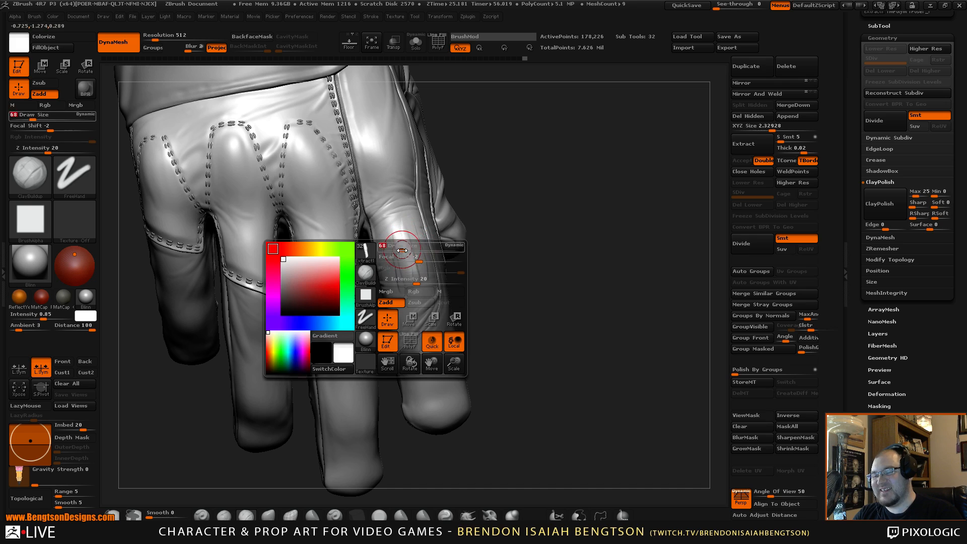
key(shift)
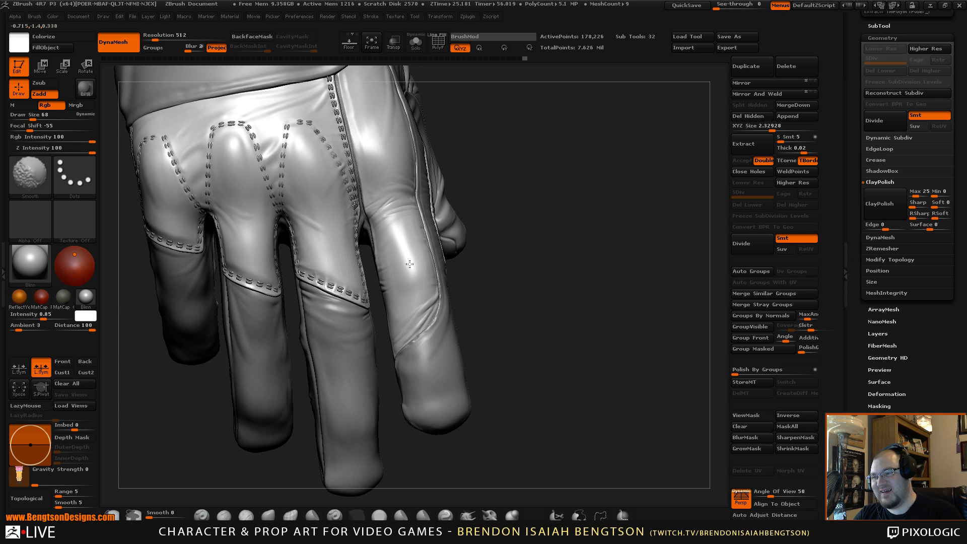
mouse_move(593, 261)
alt+mouse_down()
mouse_move(561, 170)
mouse_move(571, 313)
mouse_move(555, 318)
mouse_move(579, 313)
alt+mouse_up()
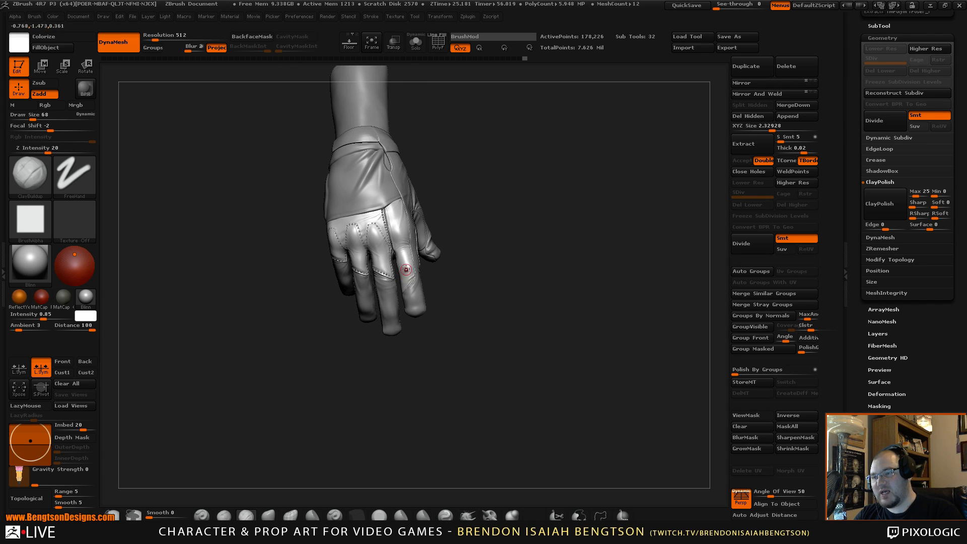
drag(569, 295, 569, 239)
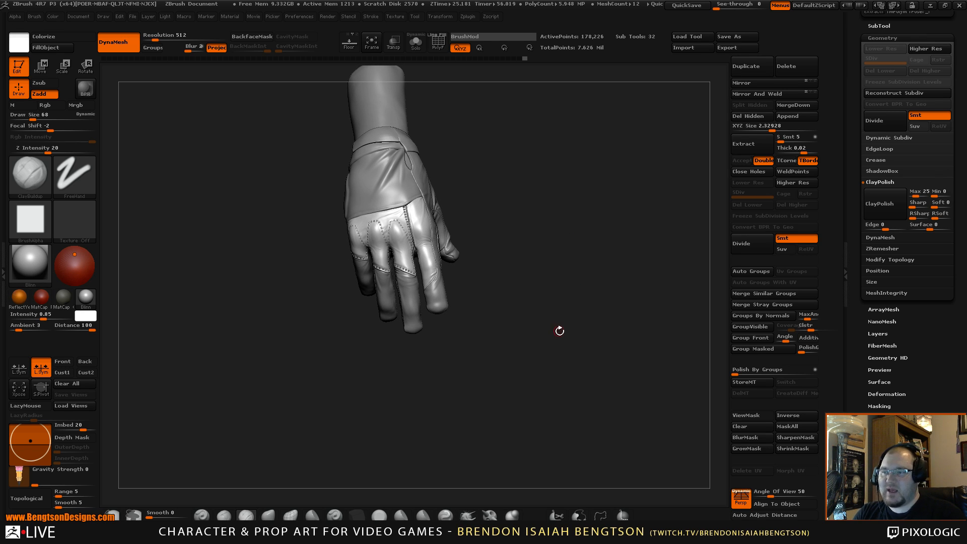
drag(559, 328, 593, 358)
drag(504, 167, 578, 190)
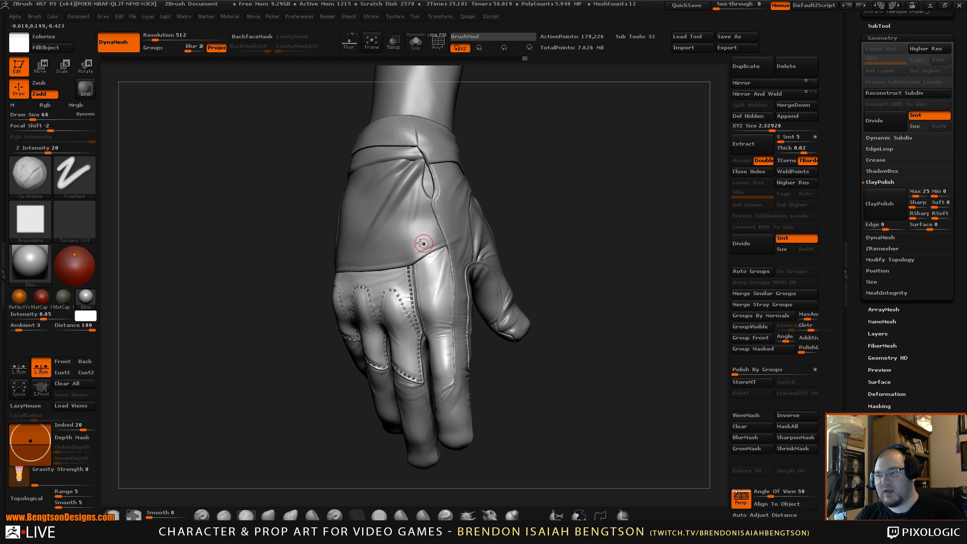
- Show the polygroup colors on the glove and turn on polypaint colorize for the index finger's back panel
drag(499, 179, 507, 221)
key(shift+f)
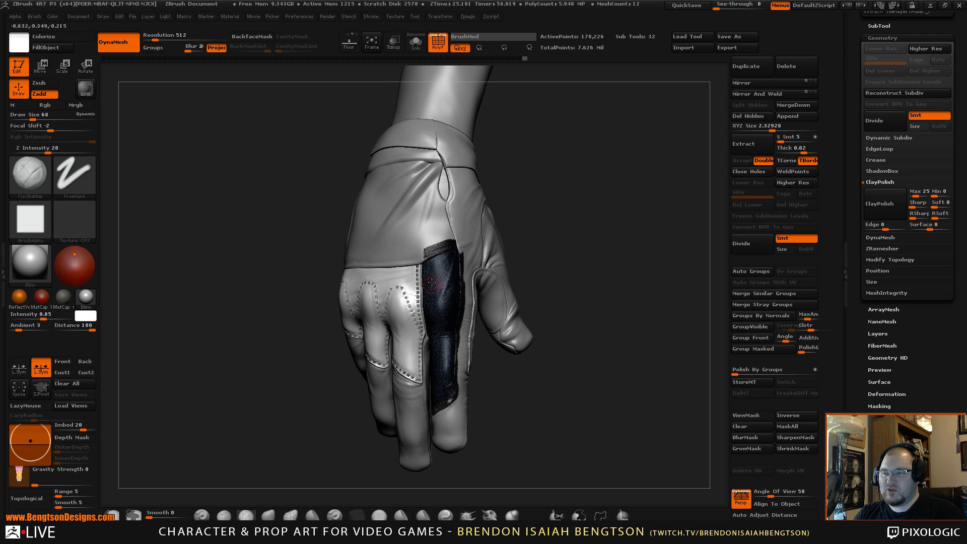
scroll(862, 343, down, 2)
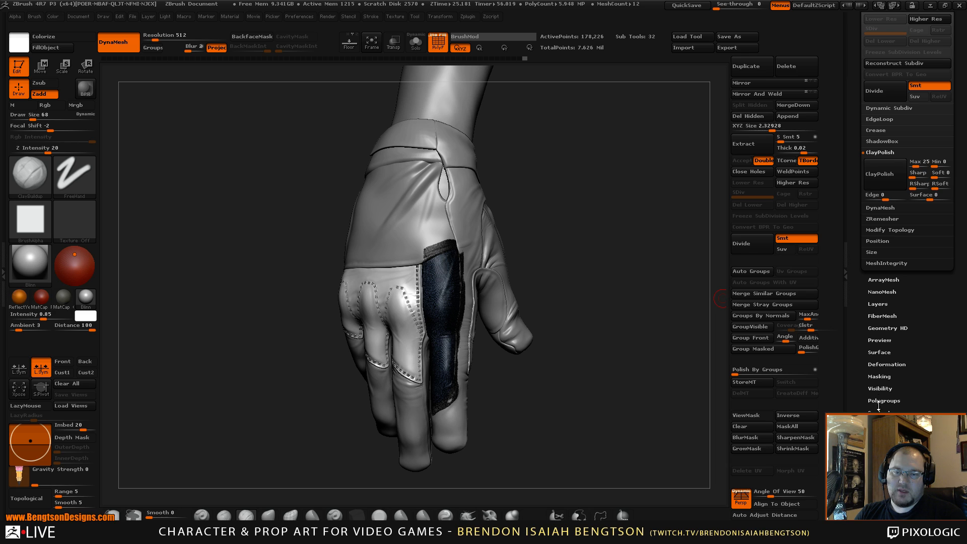
click(879, 437)
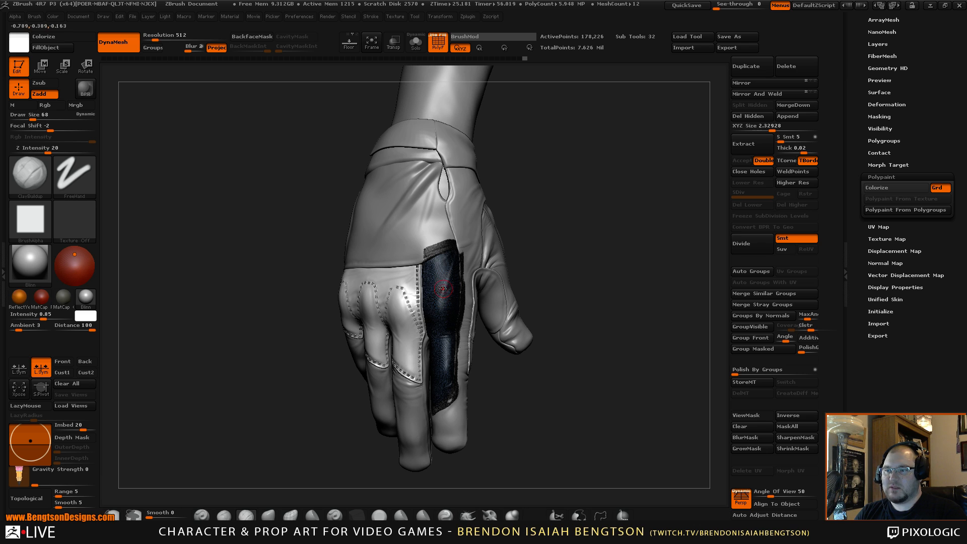
click(897, 187)
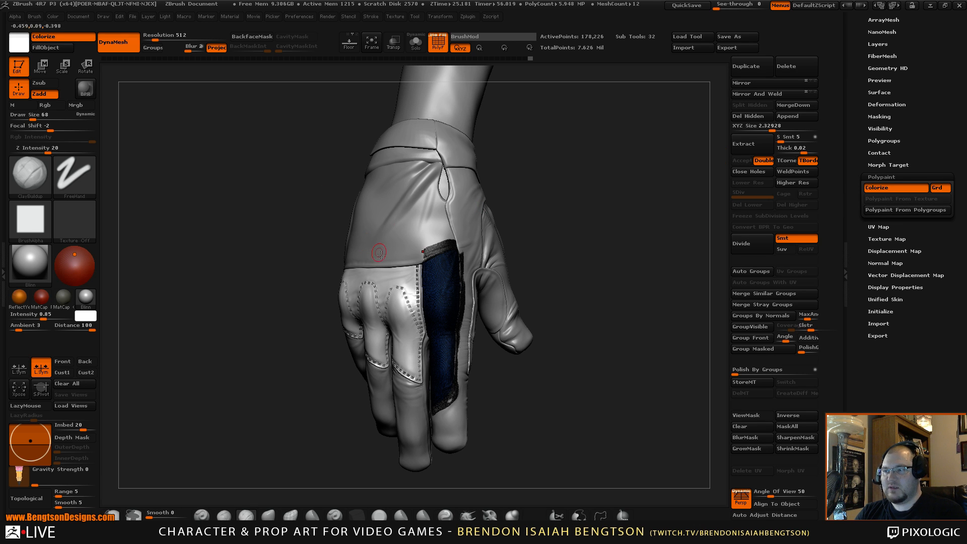
mouse_move(639, 279)
mouse_down()
mouse_move(665, 279)
mouse_move(622, 278)
mouse_up()
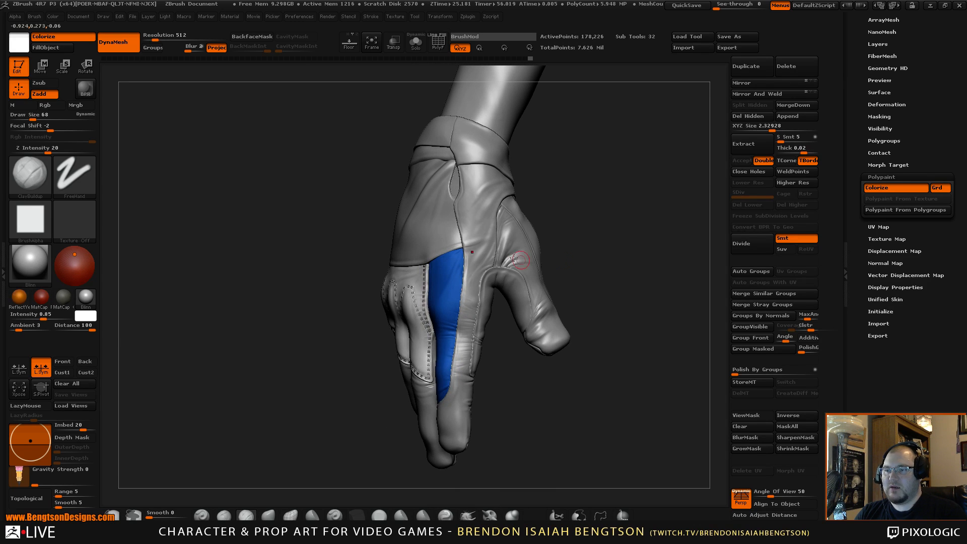
- Try polypaint colorize on the thumb-side index panel, then reselect the index back panel and revert its colorize
alt+click(476, 229)
key(shift+f)
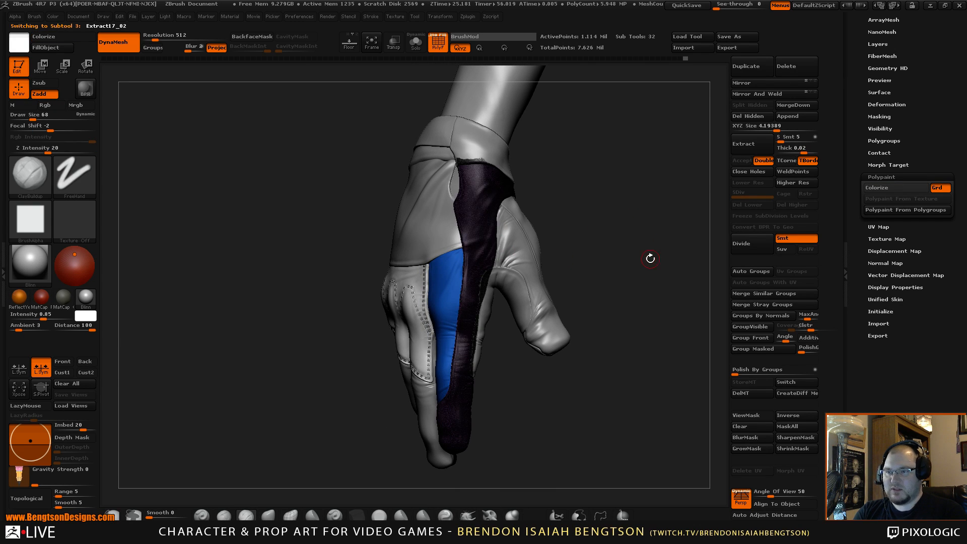
click(887, 187)
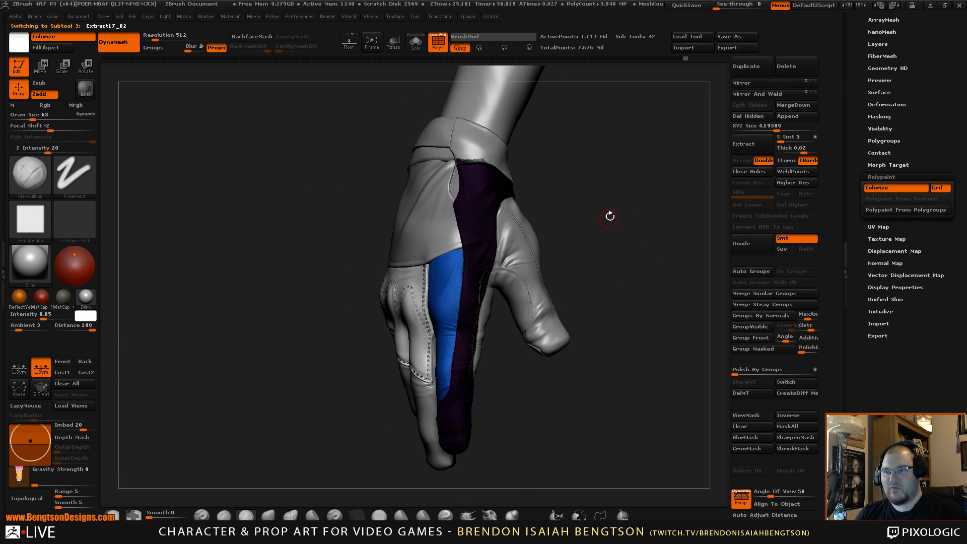
key(shift+f)
drag(619, 225, 620, 255)
alt+click(469, 295)
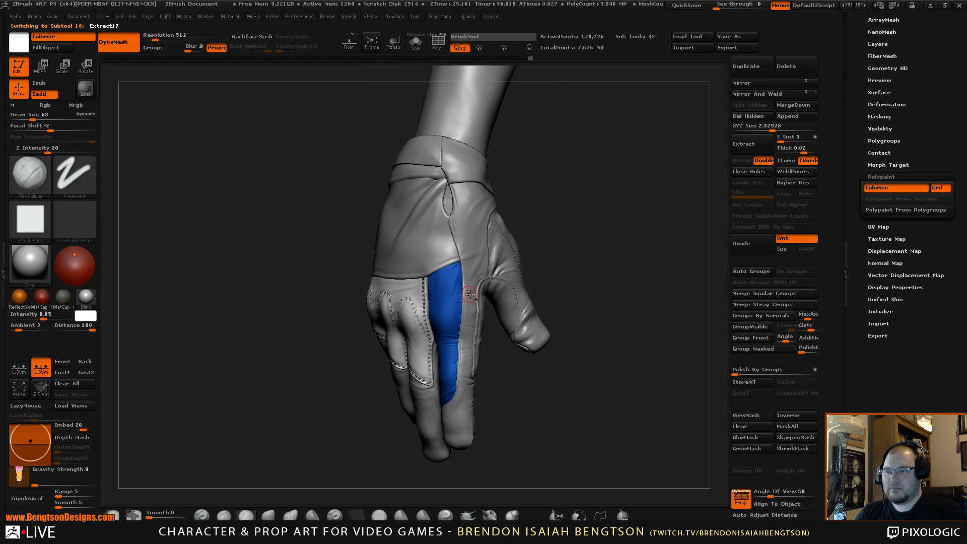
key(ctrl+z)
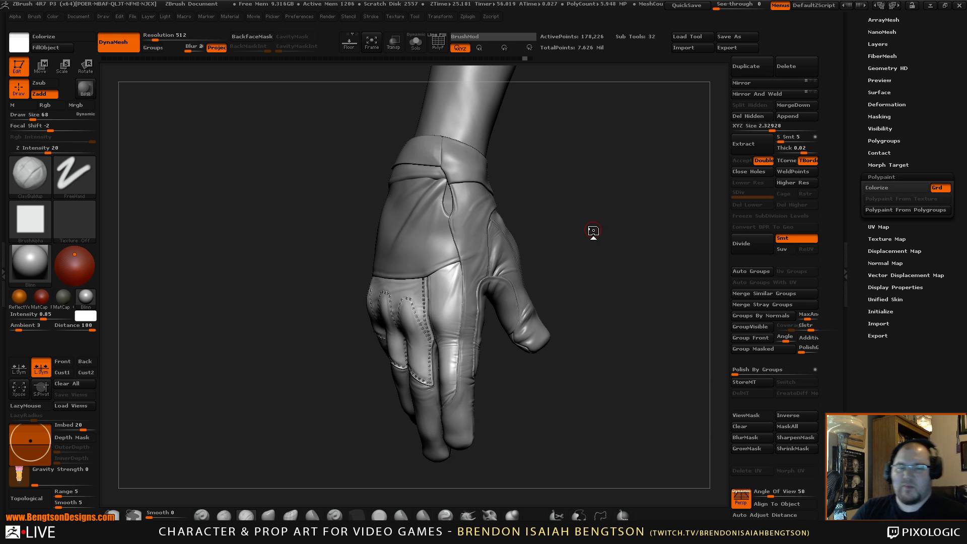
- Reduce the ClayBuildup draw size to 38 for finer work on the index finger's back panel
drag(608, 267, 600, 185)
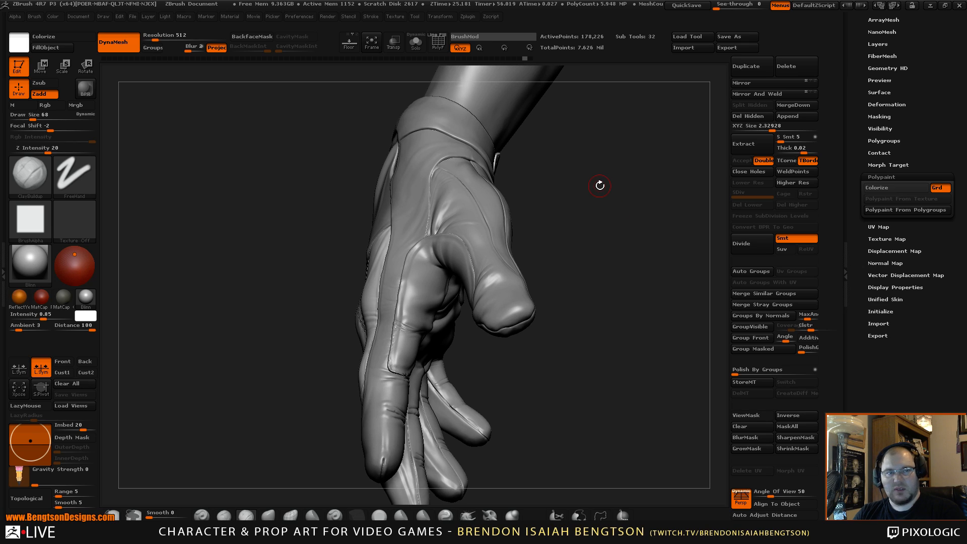
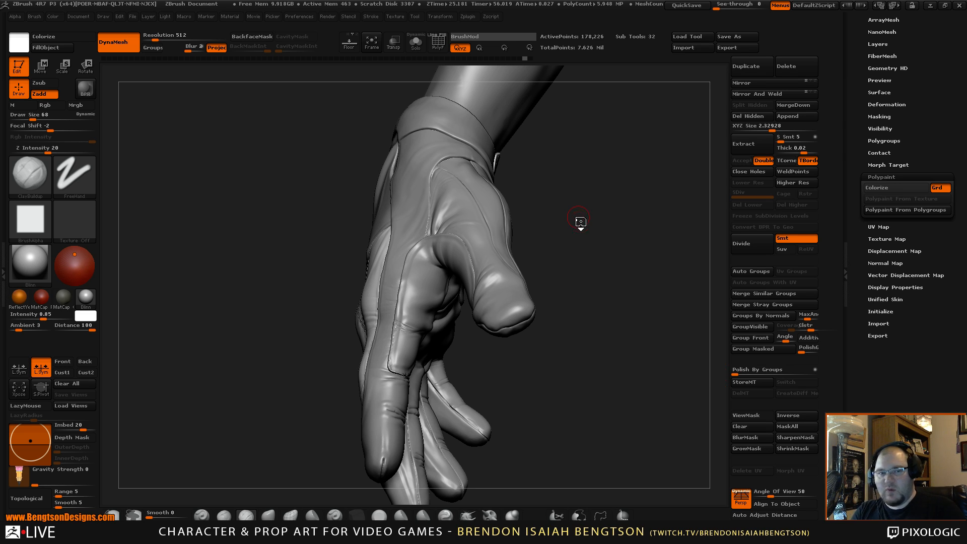
mouse_move(598, 237)
mouse_down()
mouse_move(618, 251)
mouse_move(611, 217)
mouse_move(633, 234)
mouse_move(641, 217)
mouse_move(655, 223)
mouse_move(579, 270)
mouse_move(617, 214)
mouse_move(592, 254)
mouse_move(595, 326)
mouse_move(613, 300)
mouse_move(636, 194)
mouse_up()
key(space)
drag(470, 282, 461, 282)
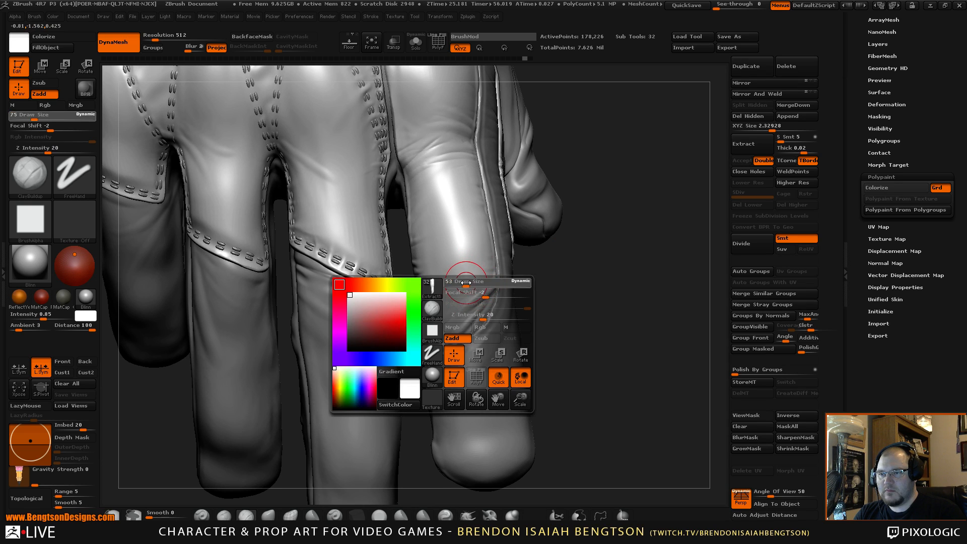
key(shift)
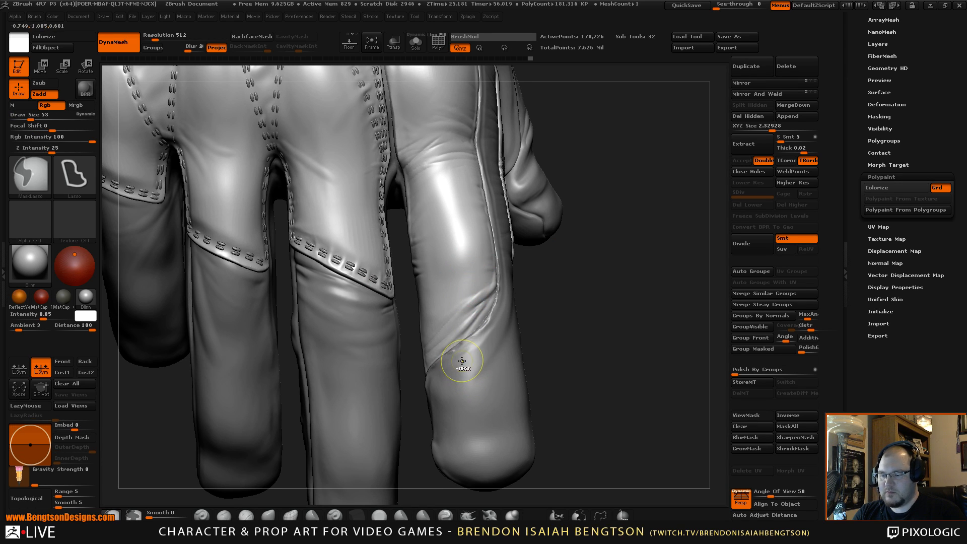
key(ctrl+z)
key(ctrl+z)
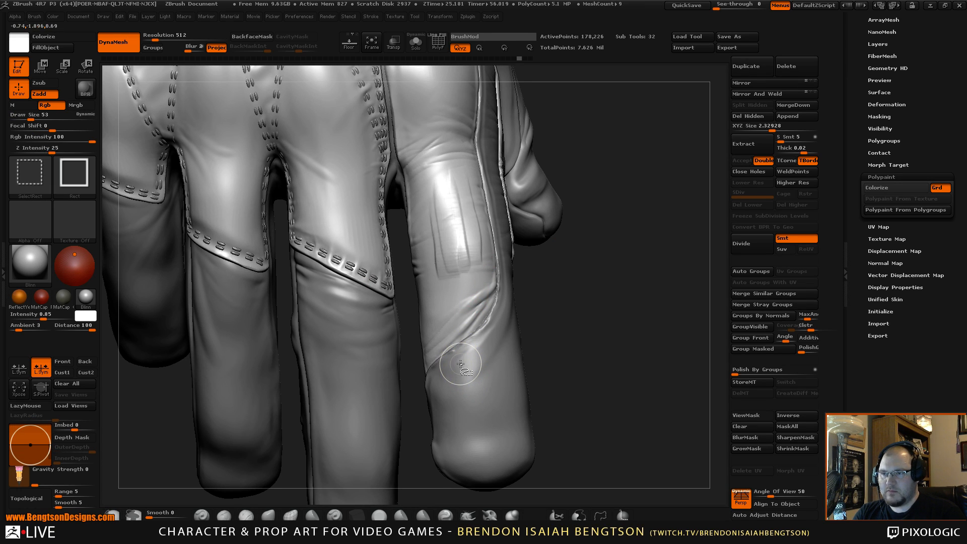
key(space)
drag(483, 281, 477, 286)
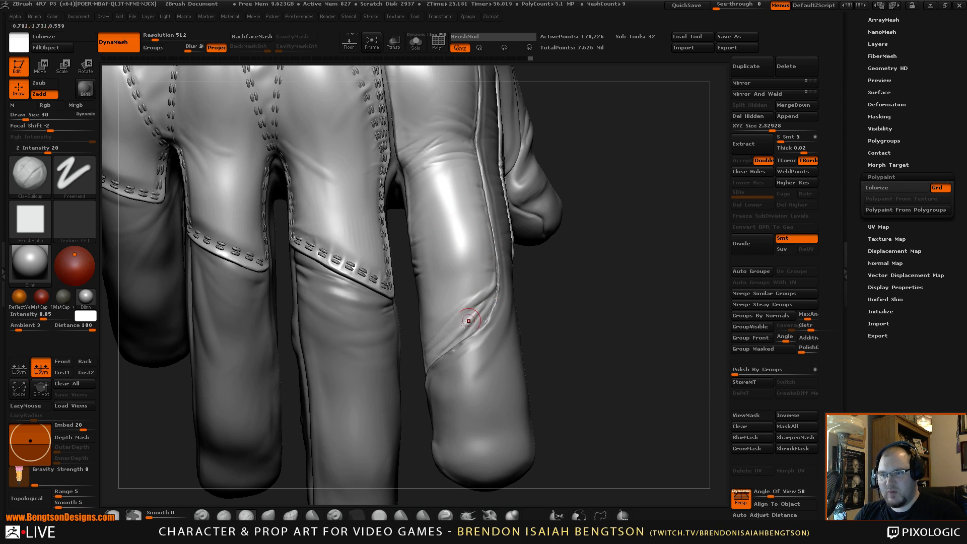
- Smooth down the diagonal folds at the pointed end of the index back panel and store a morph target
drag(593, 281, 484, 301)
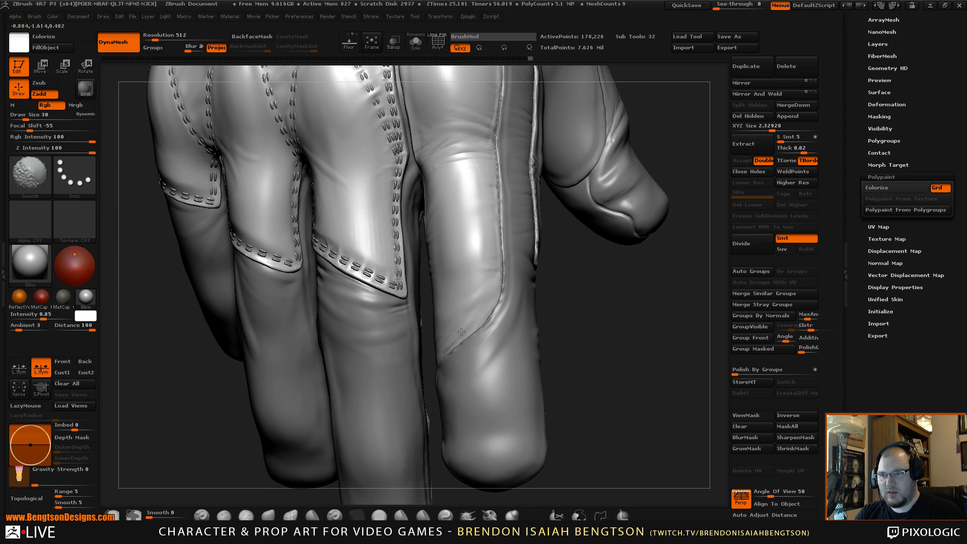
drag(483, 300, 463, 317)
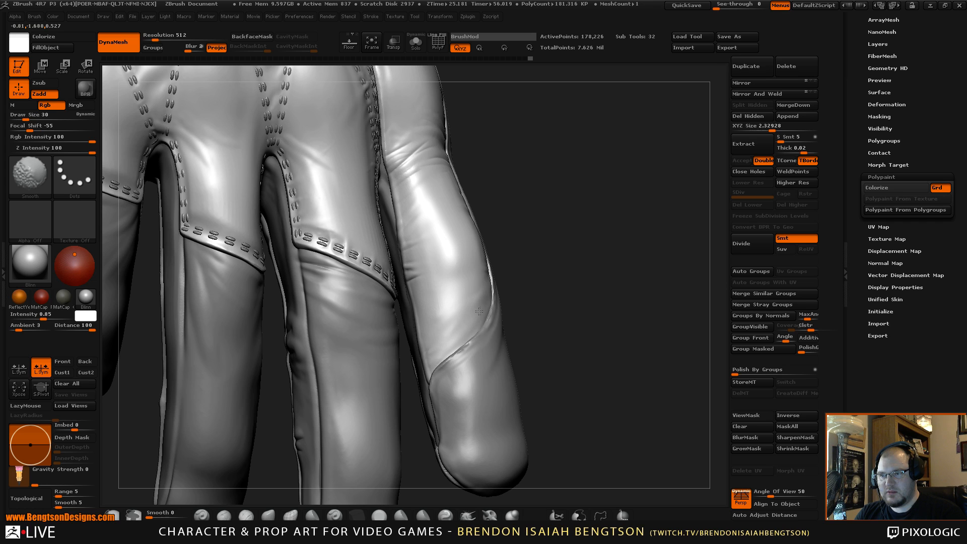
click(744, 382)
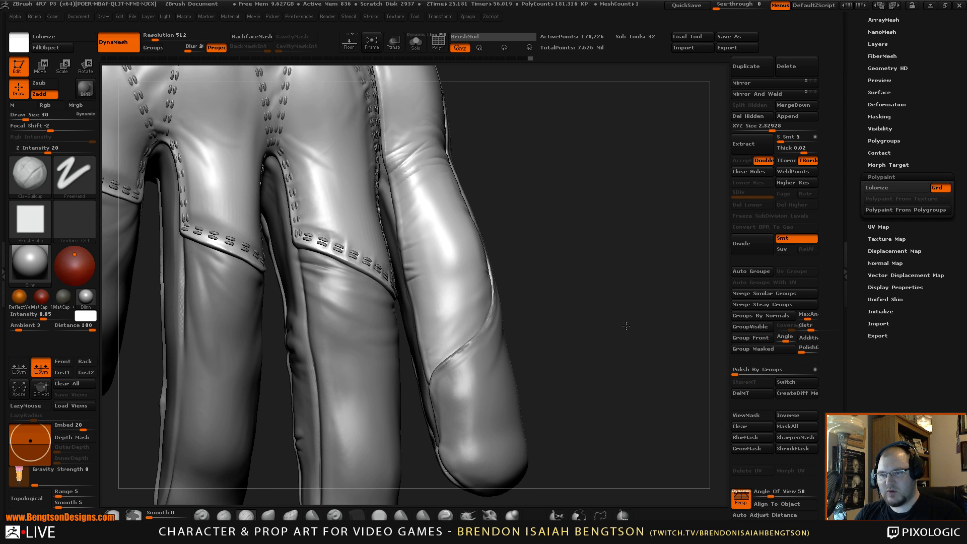
drag(626, 326, 481, 332)
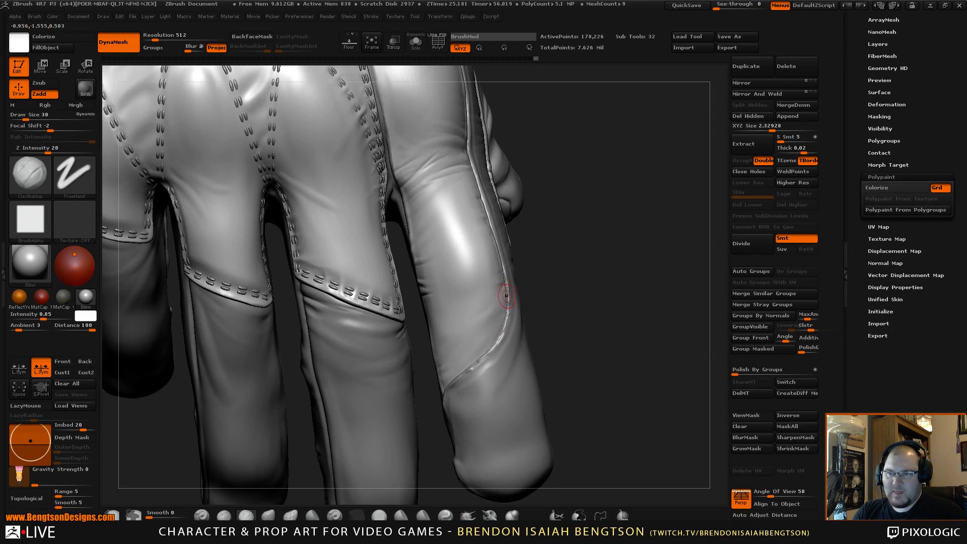
mouse_move(569, 275)
mouse_down()
mouse_move(486, 312)
mouse_move(497, 322)
mouse_move(505, 310)
mouse_up()
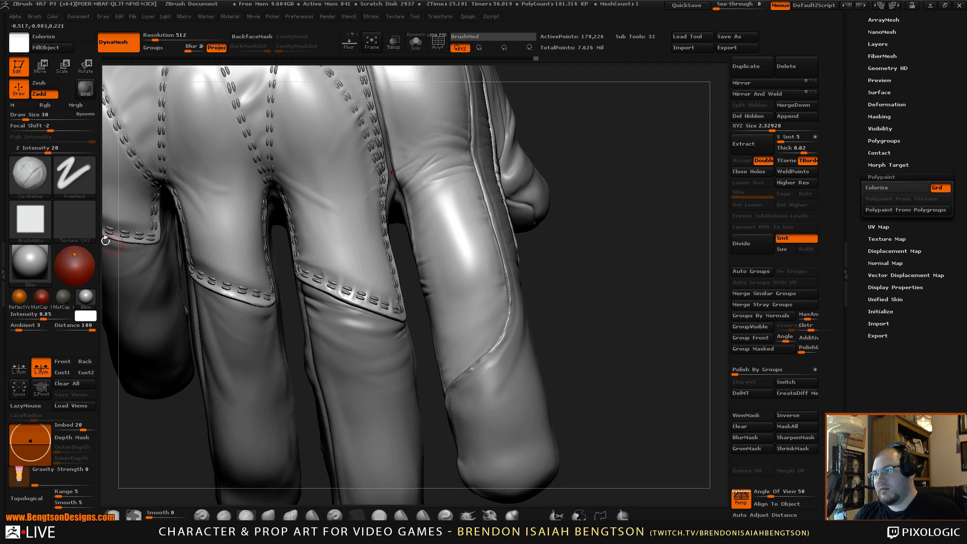
- Give ClayBuildup the soft Alpha 01 and build up folds beside the thumb-side seam of the index back panel
click(30, 219)
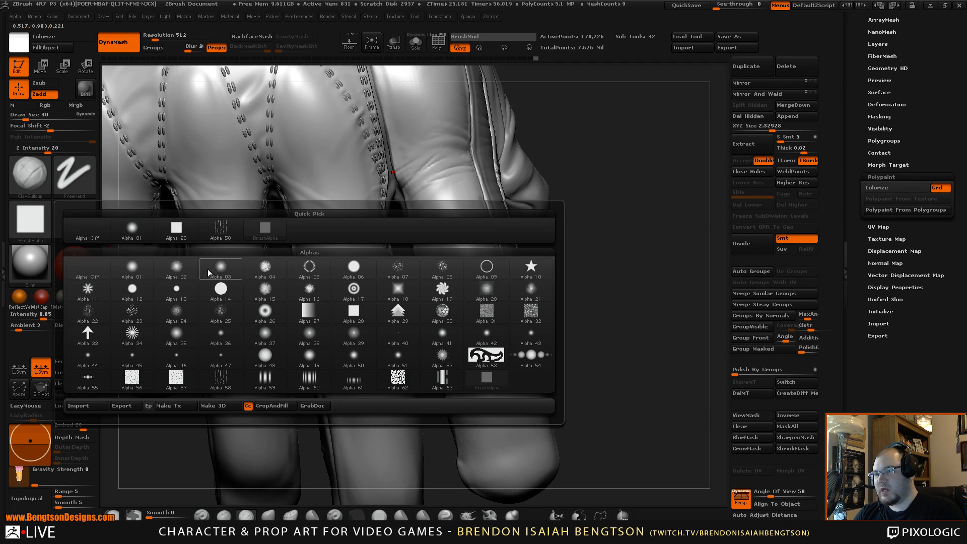
click(132, 268)
click(34, 217)
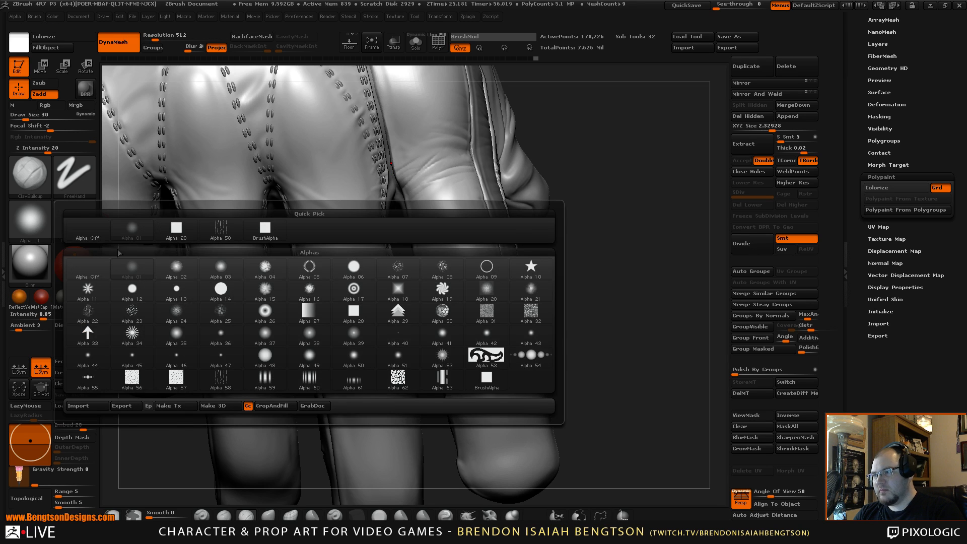
mouse_move(486, 243)
mouse_down()
mouse_move(509, 151)
mouse_move(484, 237)
mouse_up()
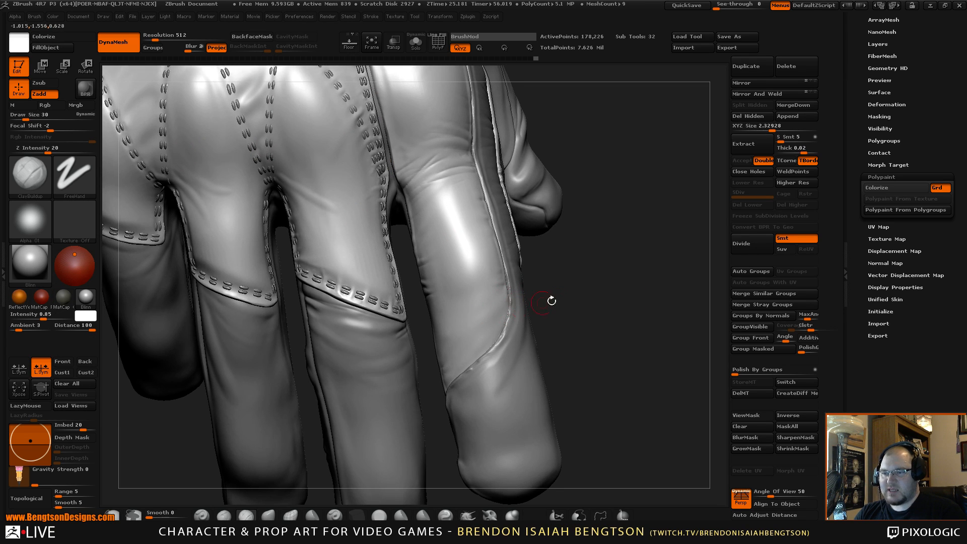
drag(552, 300, 487, 328)
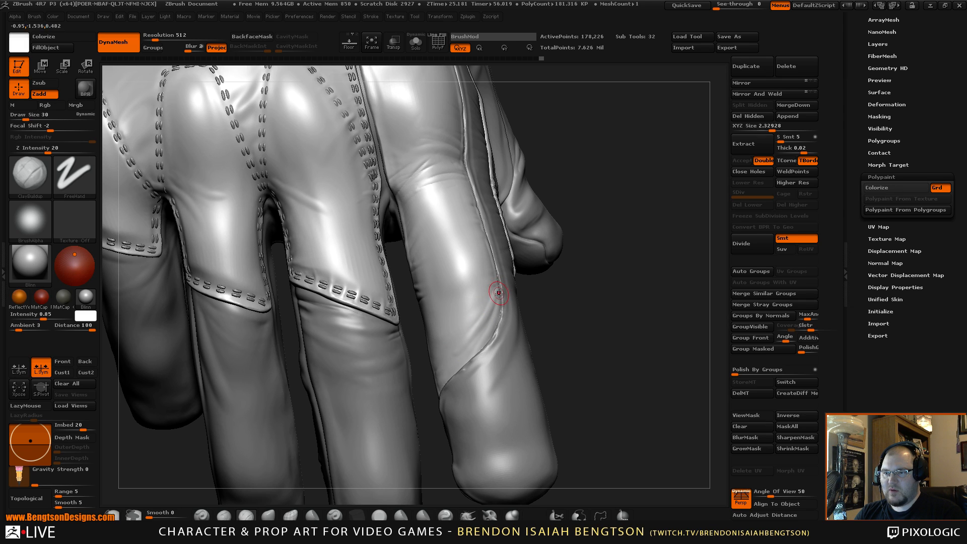
drag(579, 309, 488, 311)
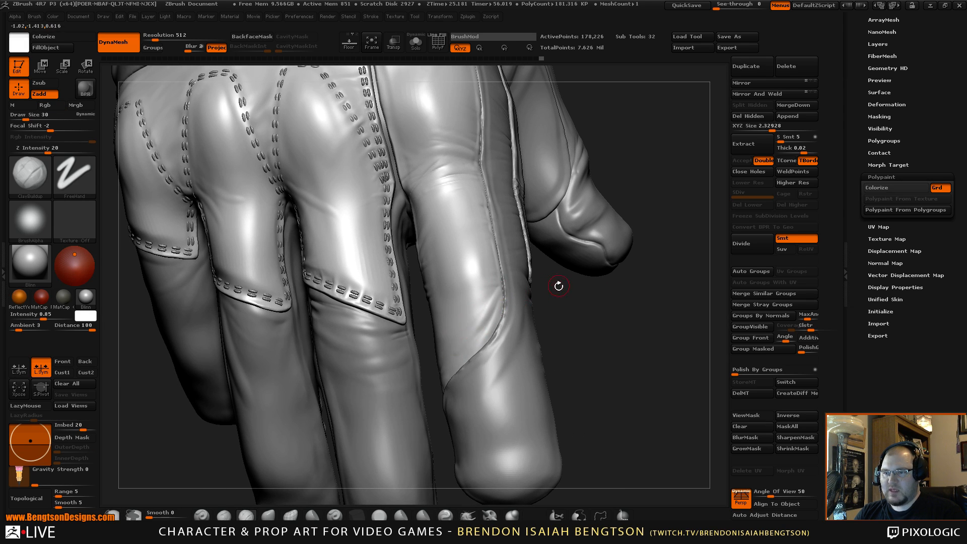
drag(558, 286, 486, 287)
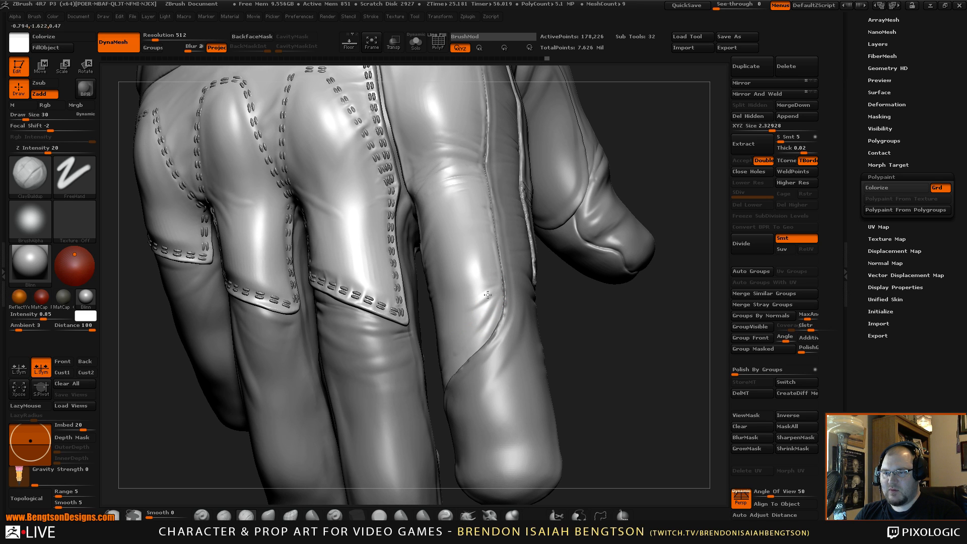
- Build up and soften small folds at the index panel's tip where it wraps toward the middle finger
drag(592, 294, 496, 327)
key(shift)
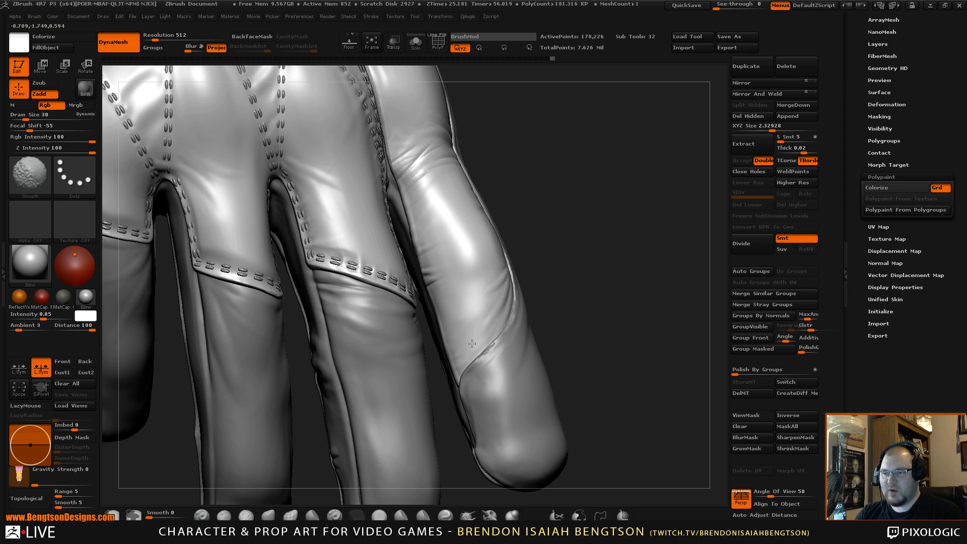
mouse_move(563, 288)
mouse_down()
mouse_move(575, 264)
mouse_move(552, 264)
mouse_move(534, 302)
mouse_move(460, 373)
mouse_up()
key(shift)
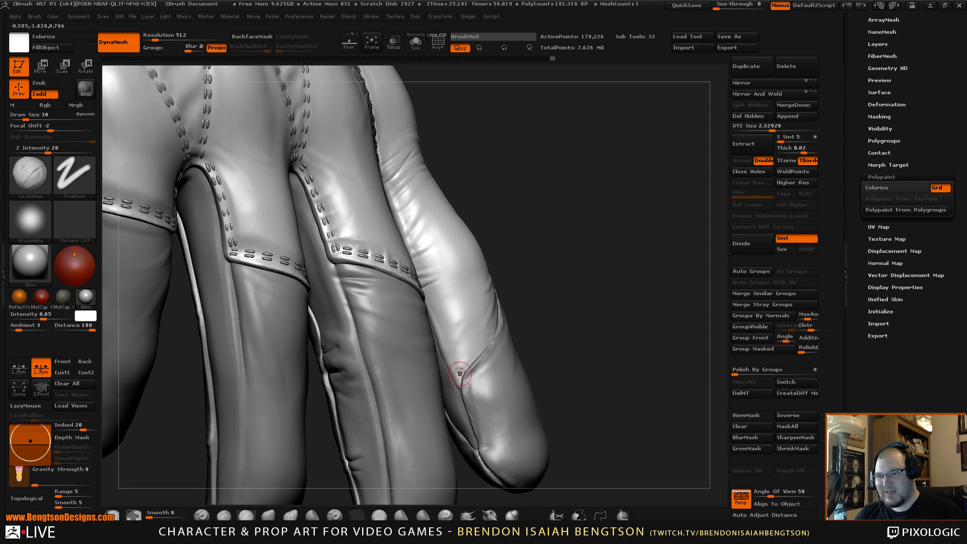
drag(530, 300, 464, 373)
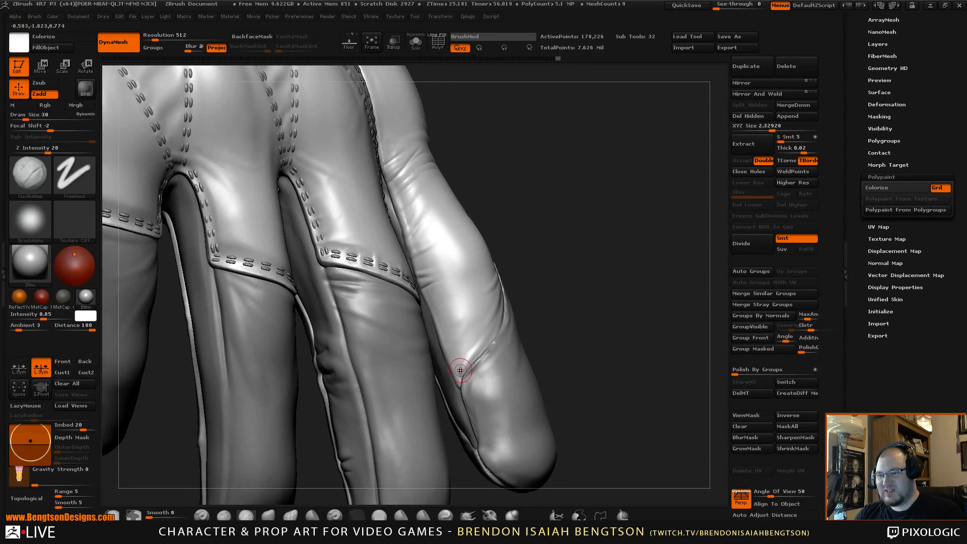
key(shift)
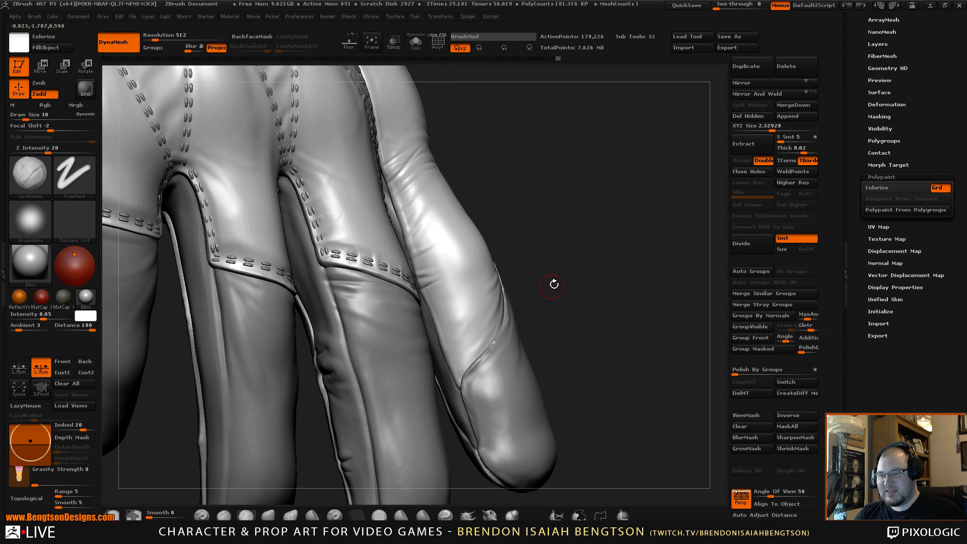
- Add diagonal folds running from the curved lower seam up the index panel and smooth them into the surface
mouse_move(555, 282)
mouse_down()
mouse_move(552, 251)
mouse_move(531, 244)
mouse_move(585, 278)
mouse_move(492, 333)
mouse_up()
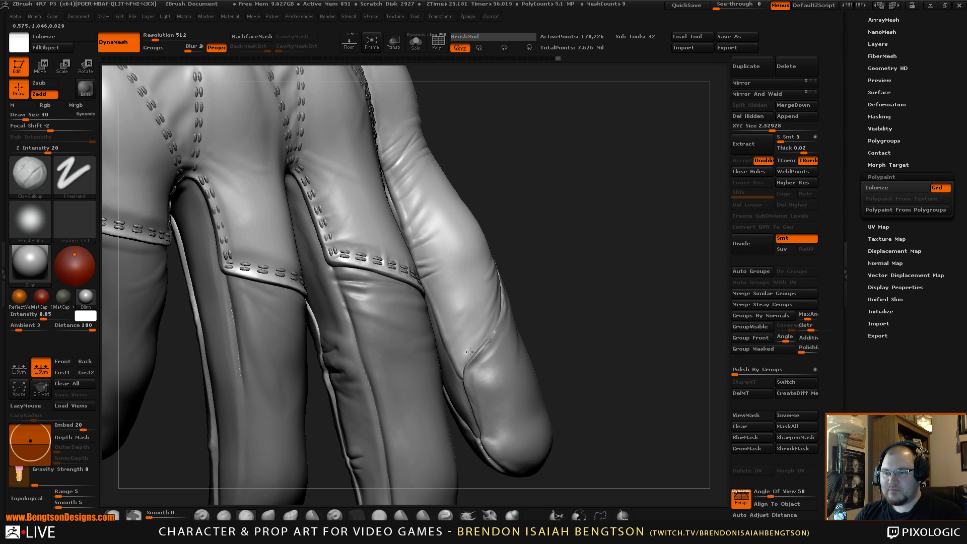
drag(469, 352, 491, 318)
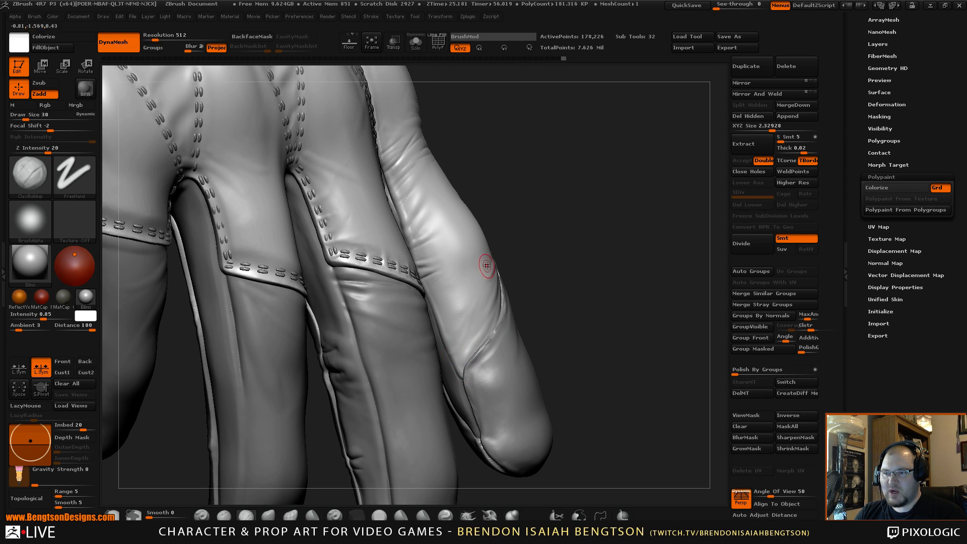
drag(542, 266, 473, 287)
key(shift)
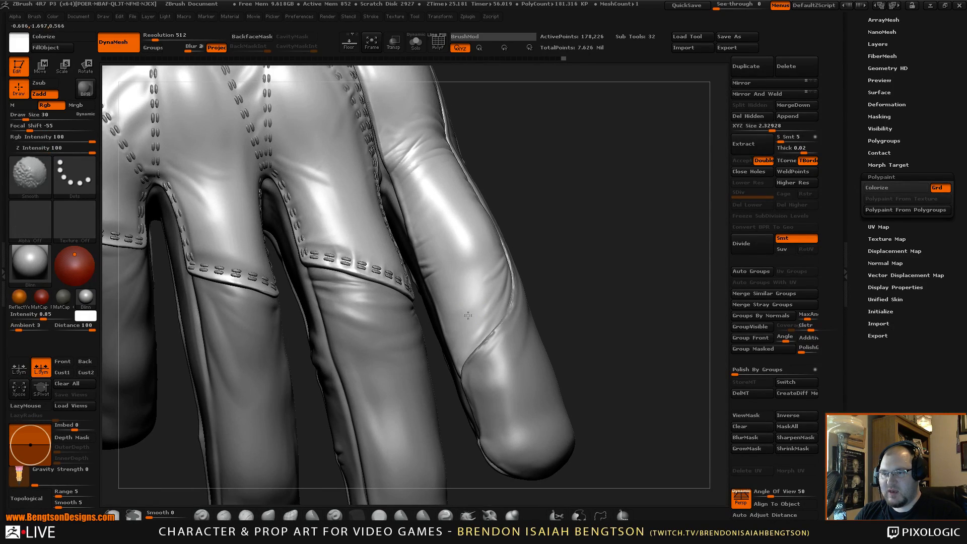
mouse_move(589, 253)
mouse_down()
mouse_move(568, 262)
mouse_move(568, 275)
mouse_move(490, 278)
mouse_up()
mouse_move(627, 229)
alt+mouse_down()
mouse_move(624, 207)
mouse_move(613, 281)
mouse_move(637, 303)
mouse_move(632, 311)
mouse_move(570, 260)
mouse_move(591, 259)
mouse_move(510, 274)
mouse_move(502, 304)
mouse_move(516, 278)
mouse_move(509, 210)
mouse_move(489, 292)
alt+mouse_up()
drag(508, 210, 483, 298)
mouse_move(661, 312)
mouse_down()
mouse_move(672, 300)
mouse_move(663, 299)
mouse_up()
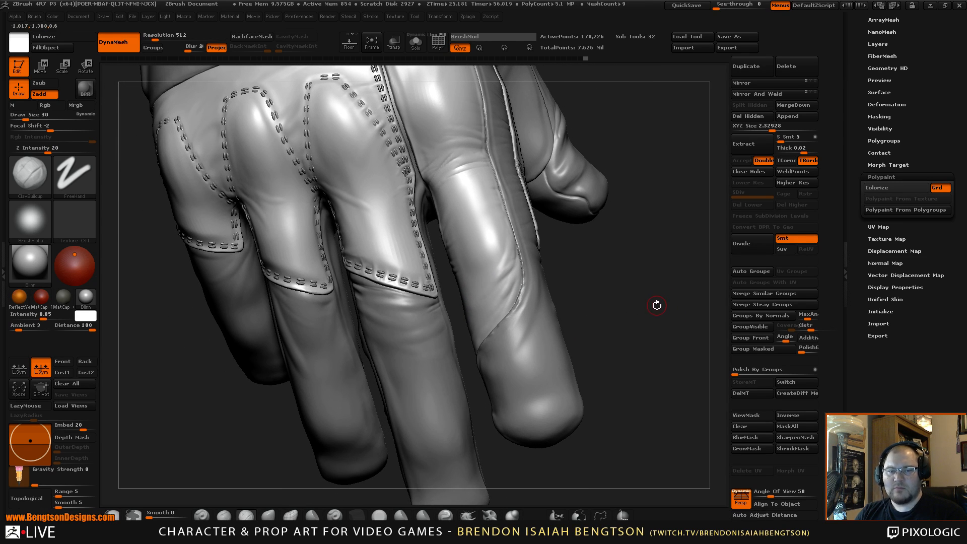
drag(661, 311, 663, 305)
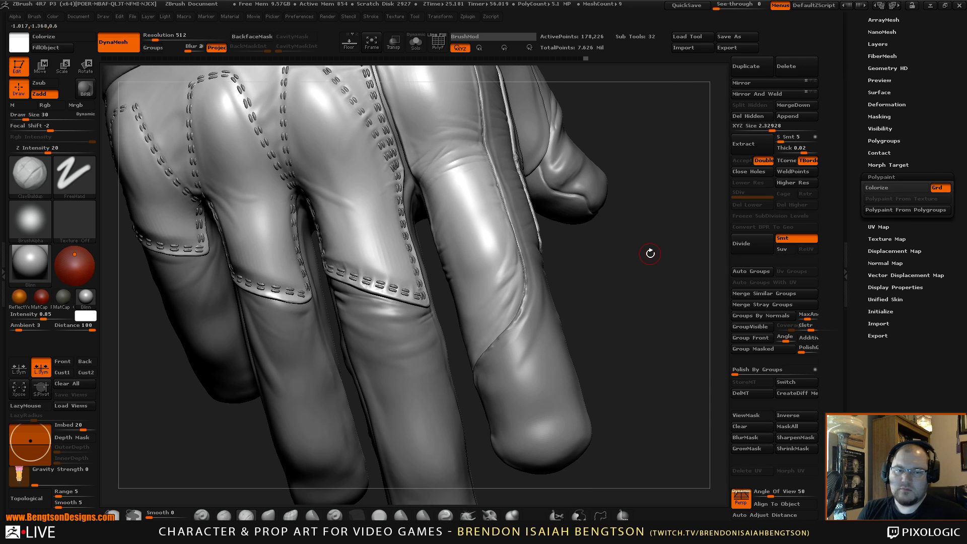
- Blend and smooth the diagonal folds on the index back panel beside its curved lower seam
drag(611, 298, 508, 273)
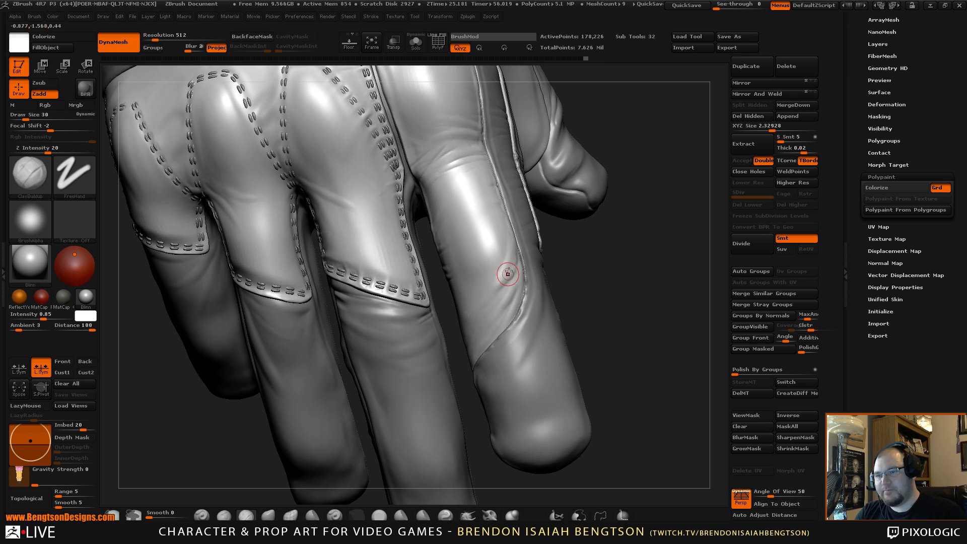
key(shift)
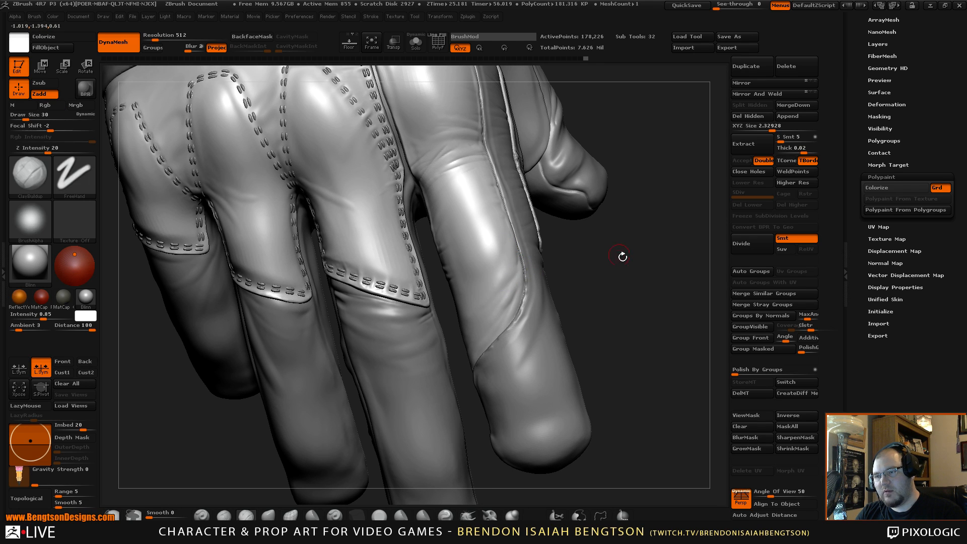
drag(621, 255, 522, 300)
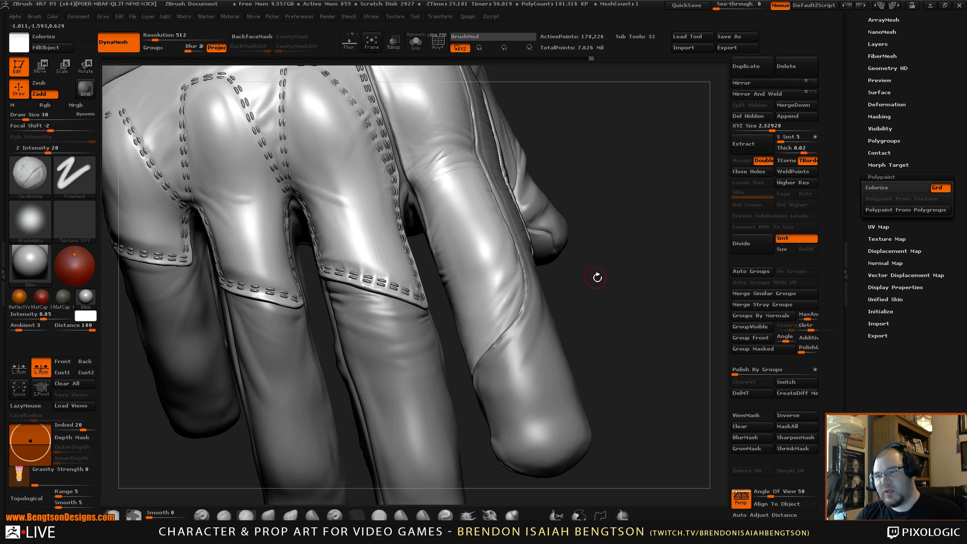
- Build up soft folds on the index panel's upper end just below the cuff seam, using draw sizes 75 and 53
mouse_move(598, 276)
alt+mouse_down()
mouse_move(601, 216)
mouse_move(606, 353)
mouse_move(608, 344)
mouse_move(622, 421)
alt+mouse_up()
drag(606, 356, 639, 393)
drag(674, 185, 669, 176)
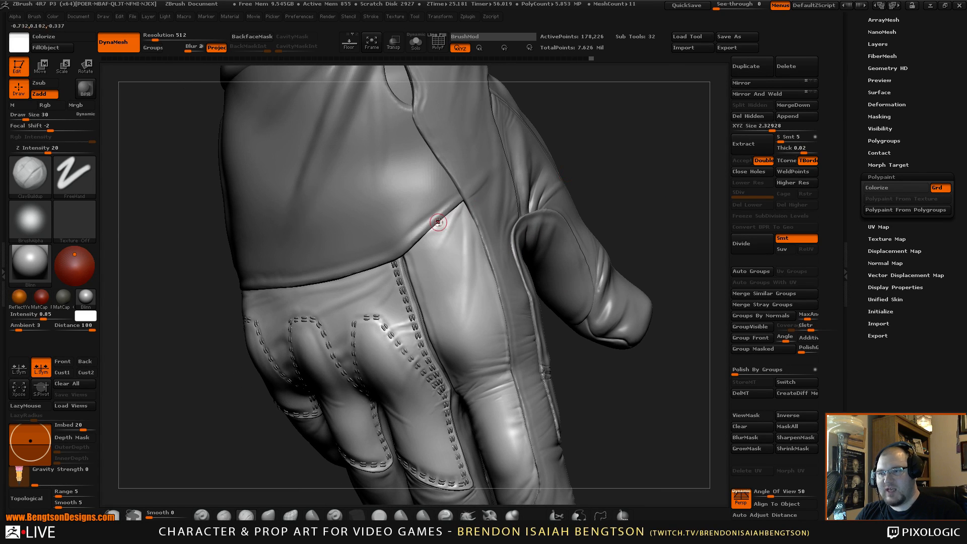
key(space)
drag(460, 245, 470, 246)
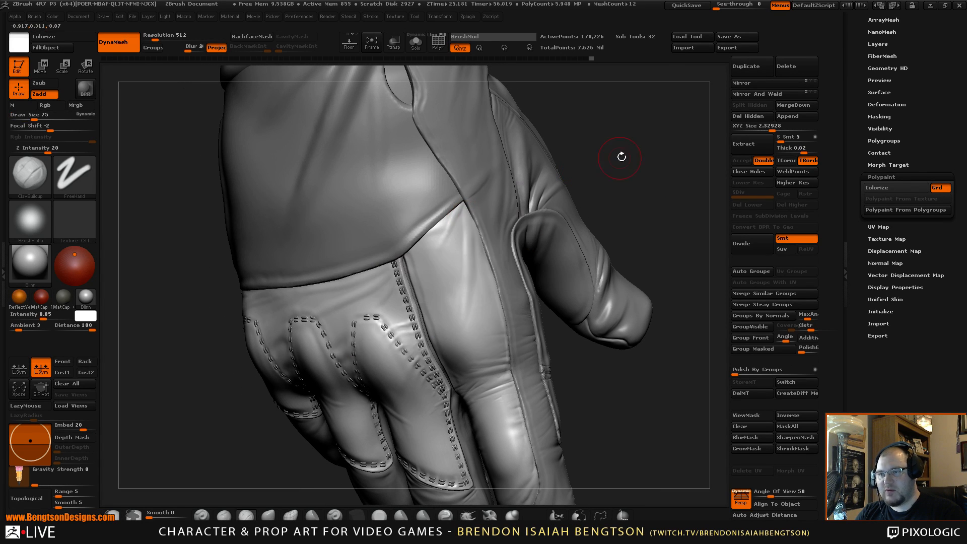
mouse_move(622, 156)
alt+mouse_down()
mouse_move(604, 179)
mouse_move(555, 207)
mouse_move(474, 311)
alt+mouse_up()
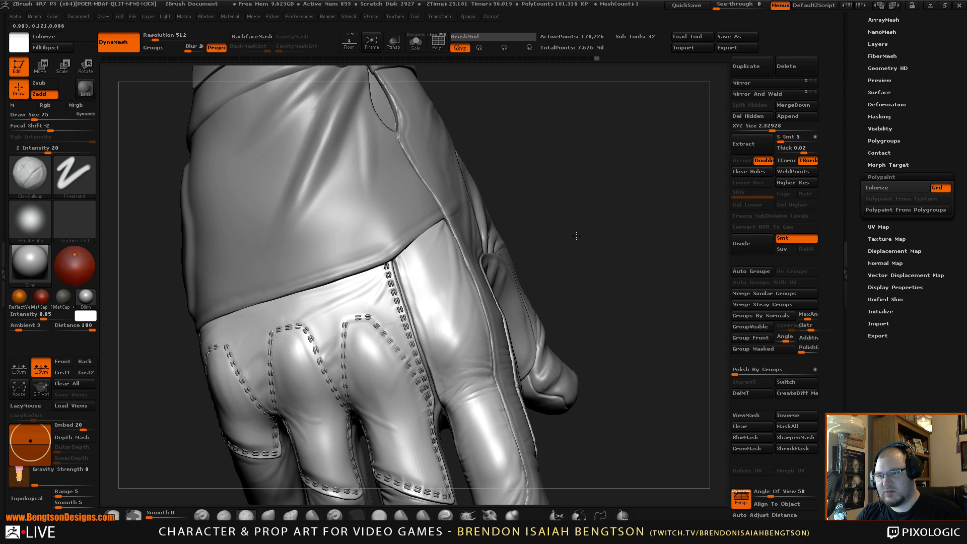
mouse_move(576, 236)
mouse_down()
mouse_move(635, 227)
mouse_move(643, 213)
mouse_up()
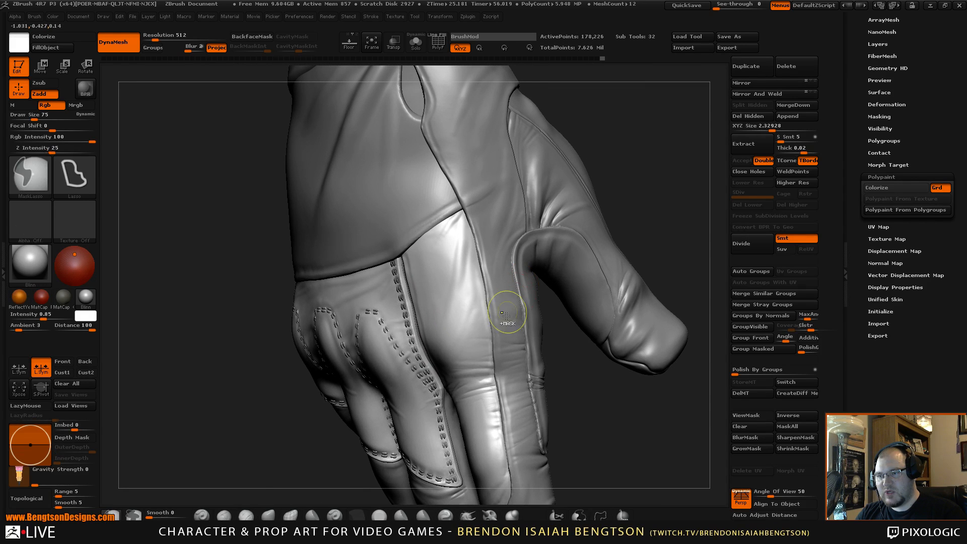
key(space)
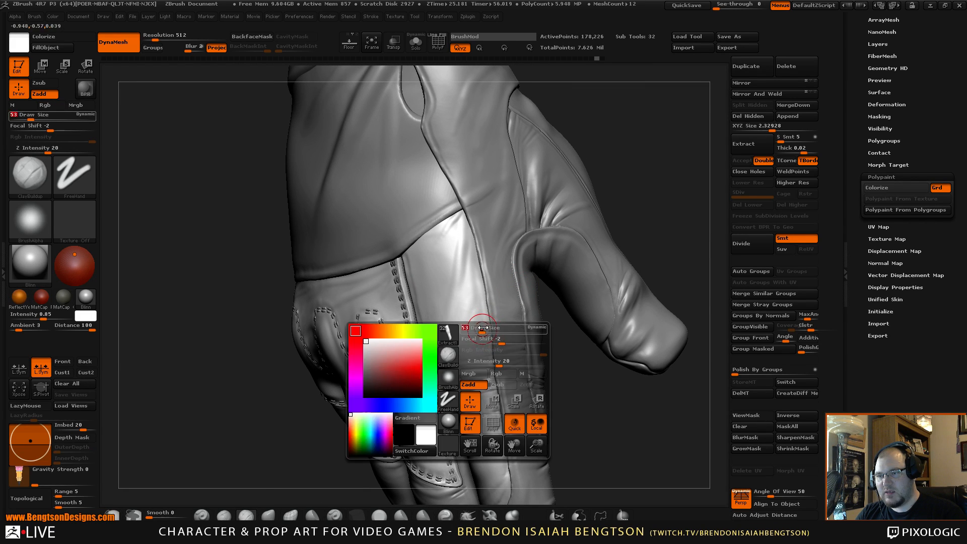
drag(585, 378, 589, 237)
- Cut a short crease from the ring finger's side seam onto its back with Dam_Standard at draw size 53
alt+drag(590, 292, 611, 201)
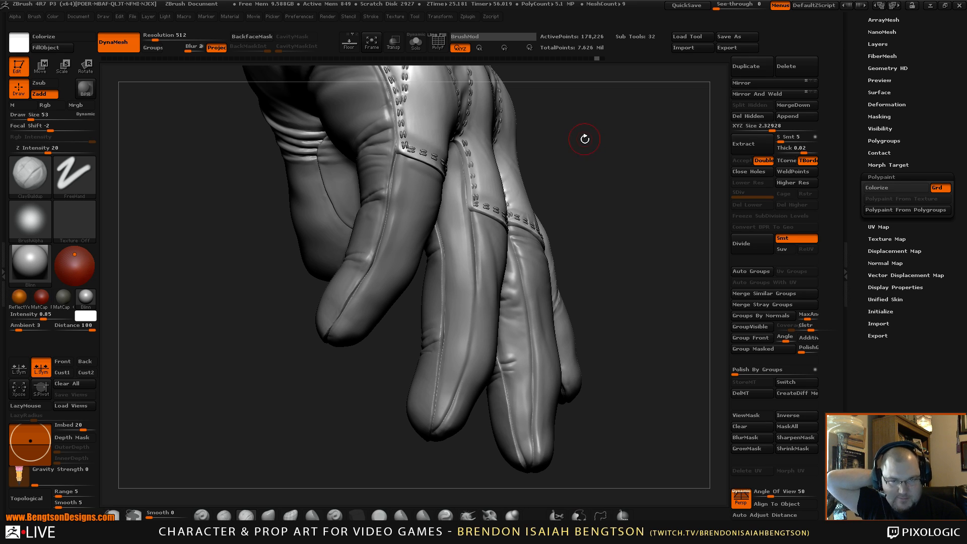
drag(613, 270, 617, 273)
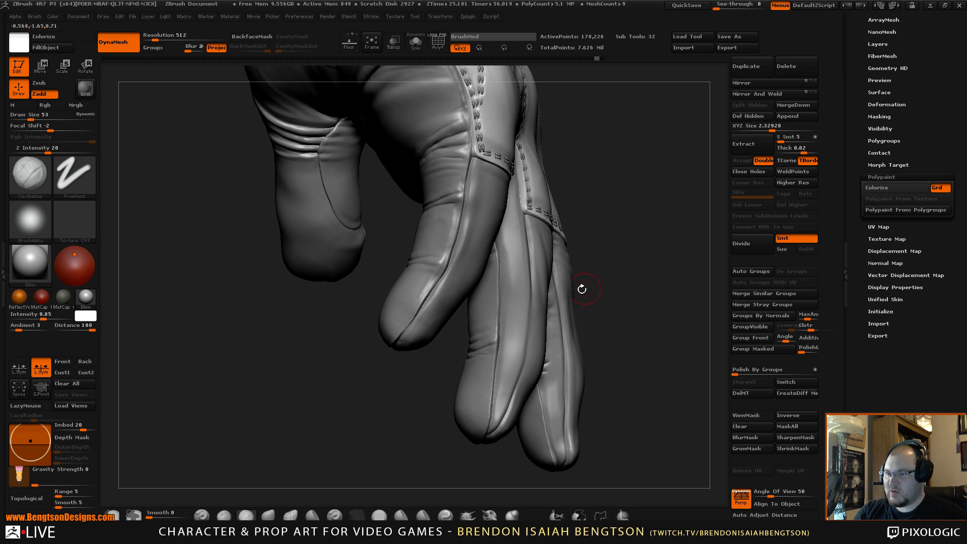
key(b)
key(d)
key(s)
drag(654, 279, 675, 298)
alt+click(508, 351)
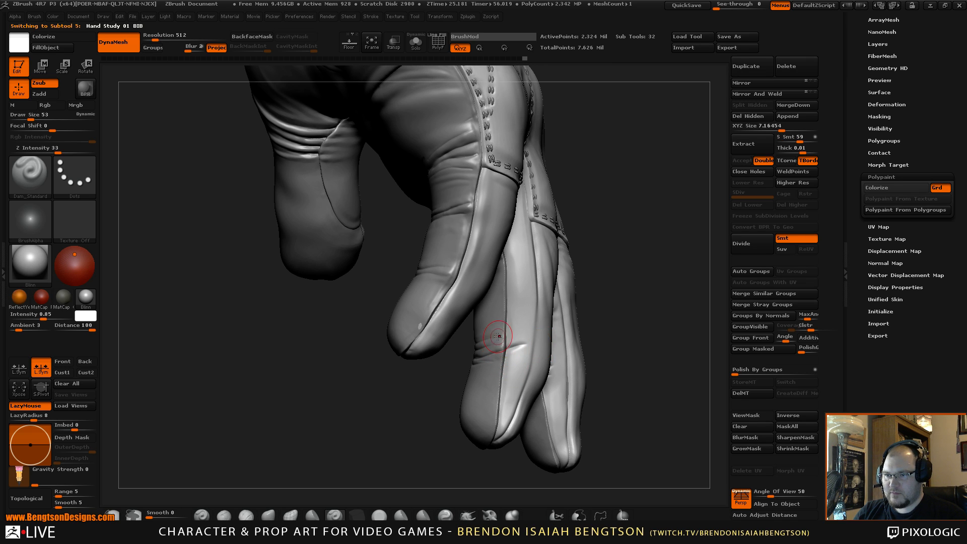
drag(519, 334, 540, 337)
- Build up cloth volume around the ring finger's new crease with ClayBuildup at draw size 42
drag(628, 300, 552, 303)
key(b)
key(c)
key(b)
key(space)
drag(523, 334, 520, 333)
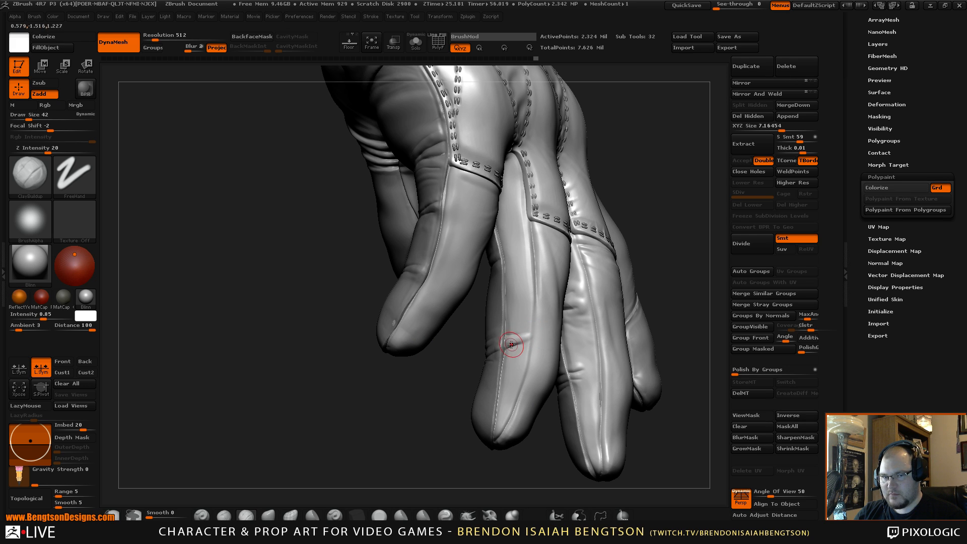
- Nudge the ring finger's pinky-side edge and seam around the crease with Move Topological at draw size 75
drag(425, 417, 380, 432)
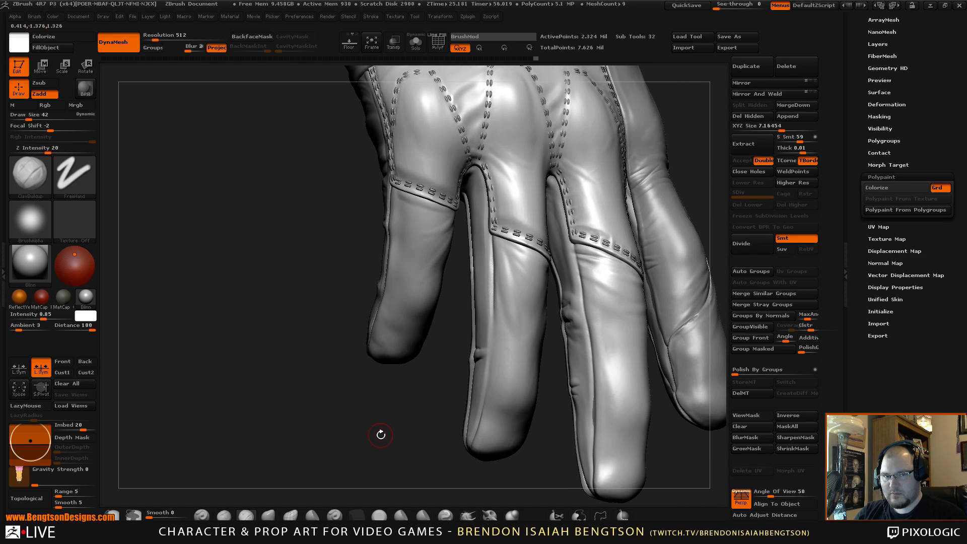
key(b)
key(m)
key(t)
key(space)
drag(487, 281, 493, 281)
drag(478, 317, 474, 322)
drag(480, 358, 475, 353)
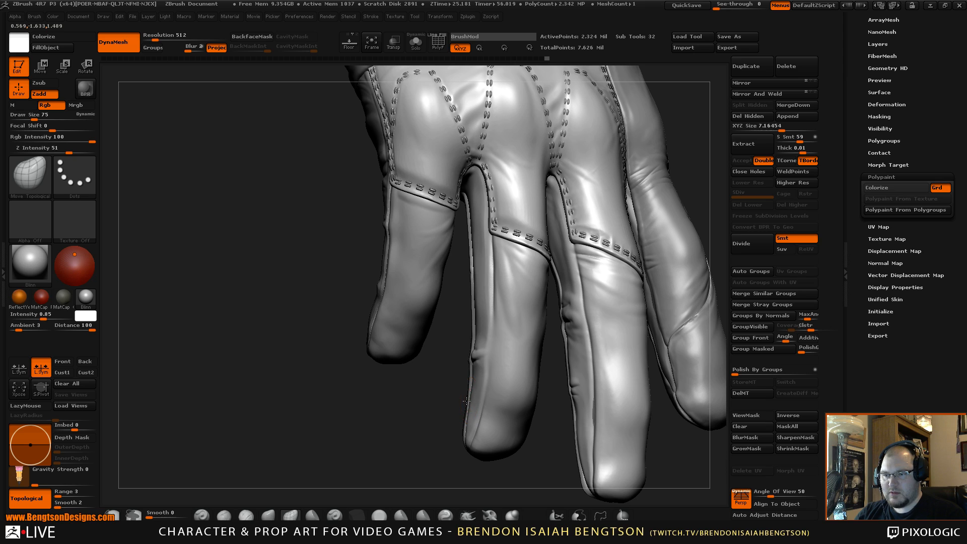
drag(466, 401, 469, 392)
- Reshape the ring finger's pinky-side silhouette in broader moves with the draw size at 122
key(space)
drag(479, 307, 489, 308)
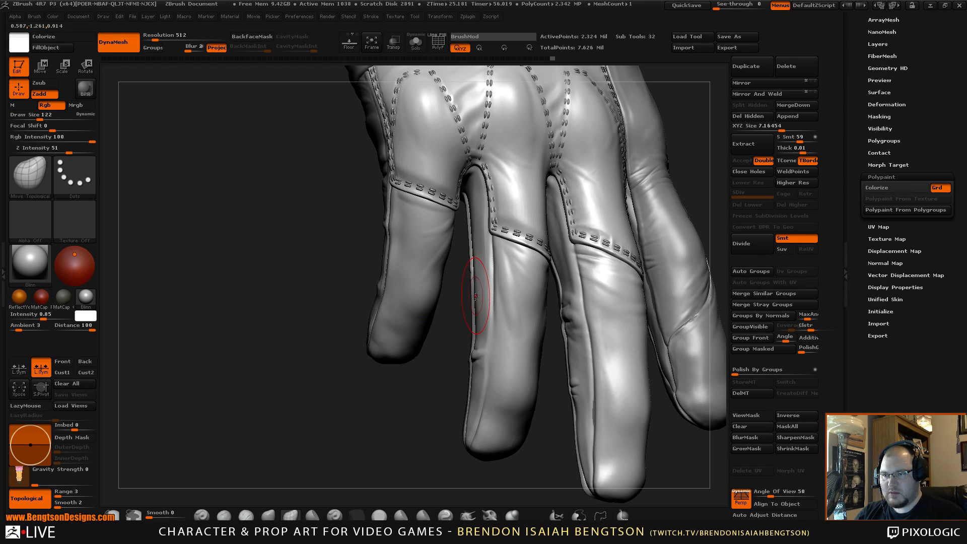
drag(469, 269, 468, 268)
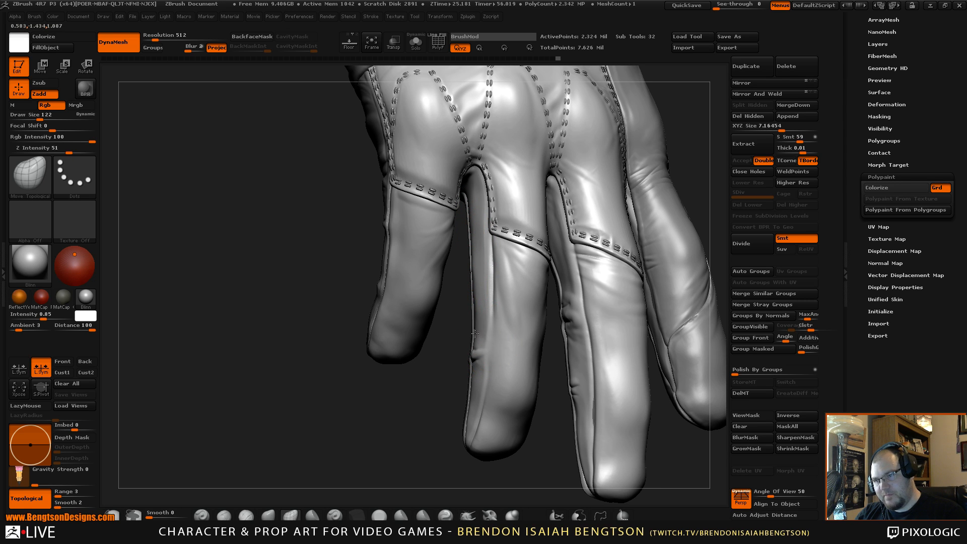
mouse_move(443, 391)
mouse_down()
mouse_move(478, 328)
mouse_move(456, 368)
mouse_move(546, 345)
mouse_up()
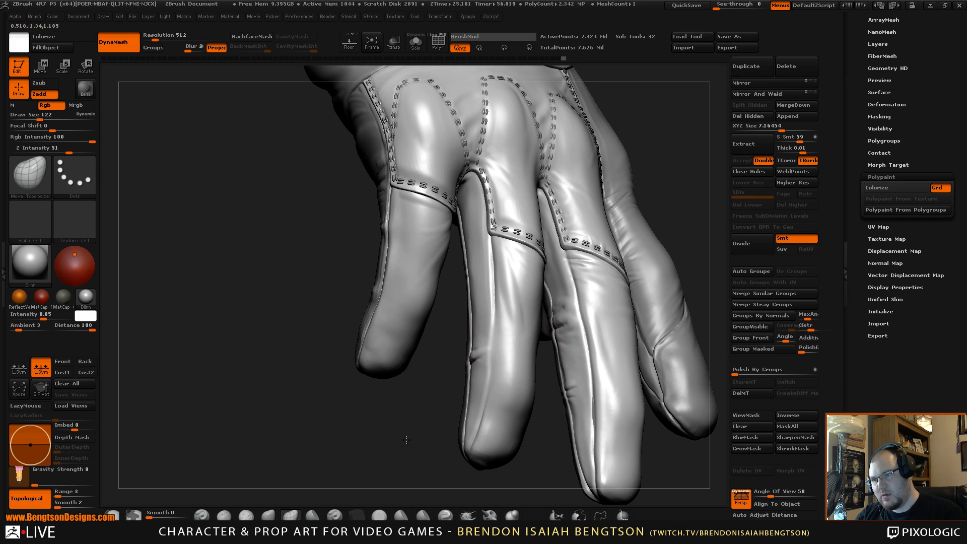
mouse_move(427, 384)
mouse_down()
mouse_move(414, 437)
mouse_move(494, 285)
mouse_move(484, 281)
mouse_move(503, 273)
mouse_up()
- Add small folds beside the ring finger's seam below the crease with ClayBuildup at draw size 26 and smooth the fingertip
key(b)
key(c)
key(b)
key(space)
mouse_move(628, 158)
mouse_down()
mouse_move(633, 144)
mouse_move(633, 201)
mouse_move(455, 260)
mouse_up()
key(space)
drag(504, 241, 484, 241)
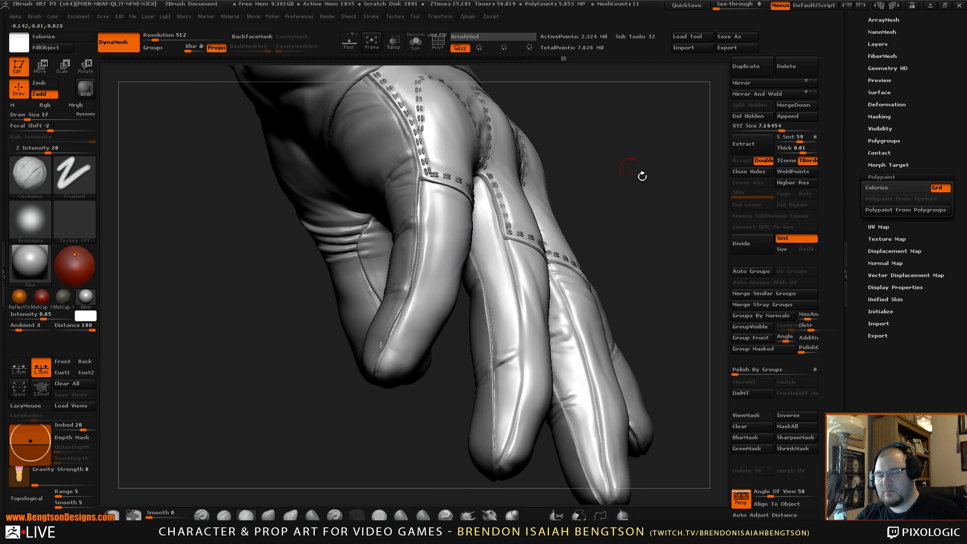
drag(641, 175, 636, 184)
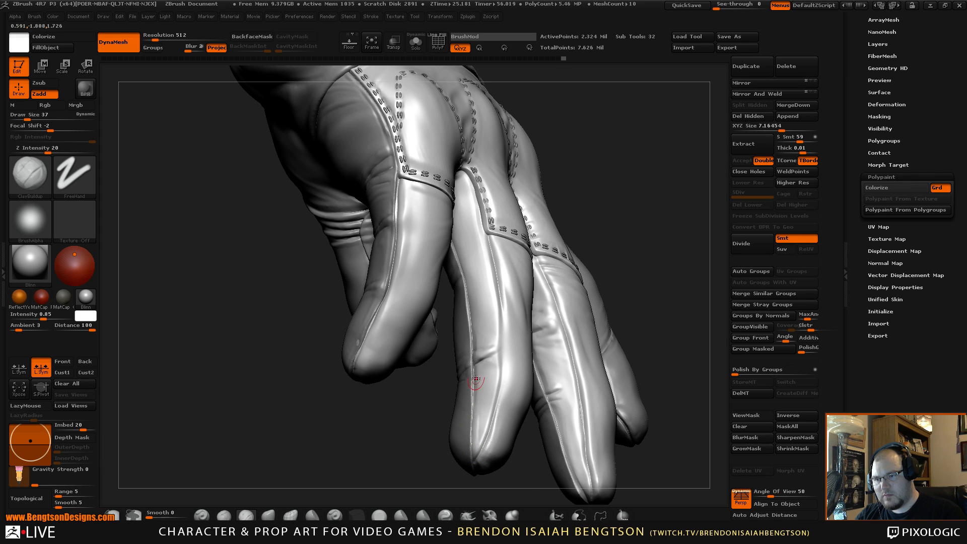
key(space)
drag(476, 381, 504, 381)
drag(488, 375, 475, 376)
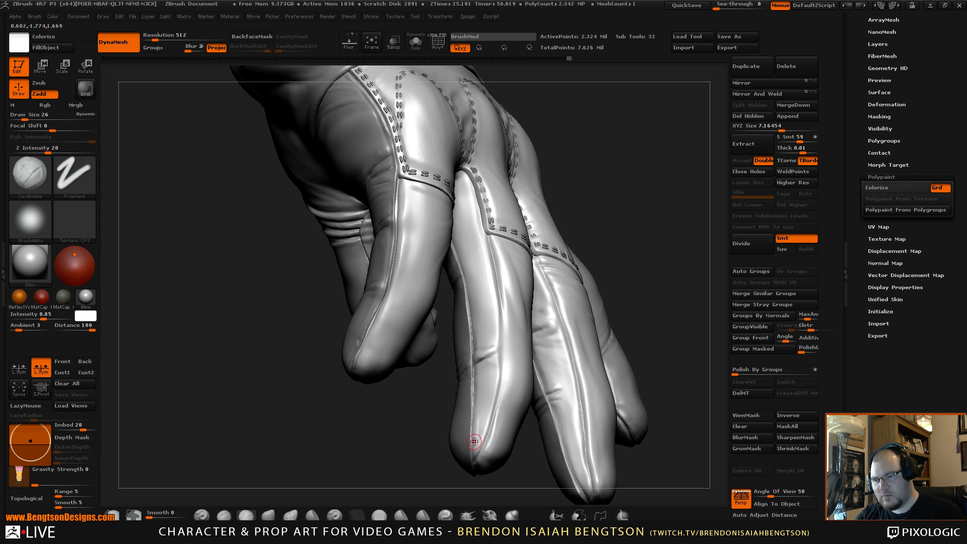
mouse_move(475, 436)
shift+mouse_down()
mouse_move(480, 419)
mouse_move(475, 449)
shift+mouse_up()
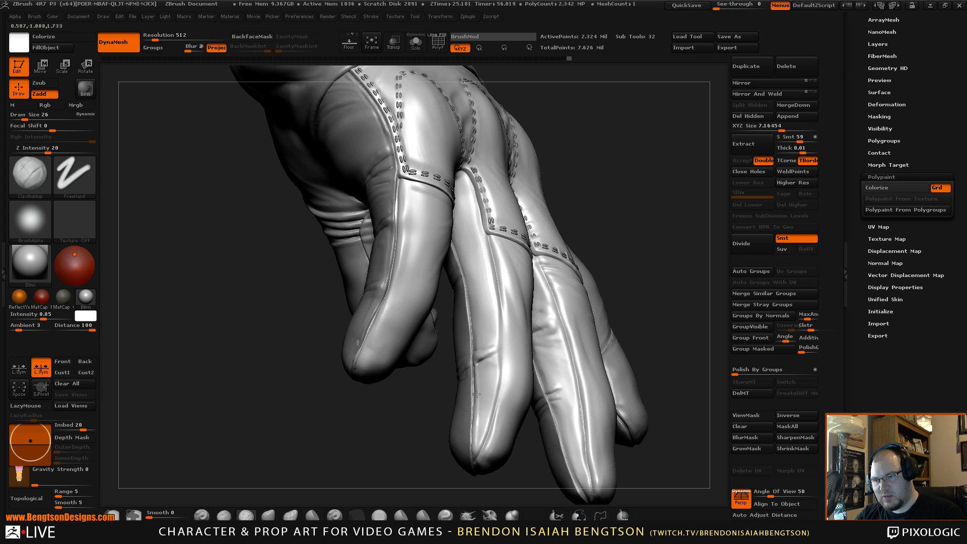
- Build up folds along the ring finger's side seam above the crease at draw size 35
mouse_move(602, 217)
mouse_down()
mouse_move(627, 208)
mouse_move(614, 215)
mouse_up()
key(space)
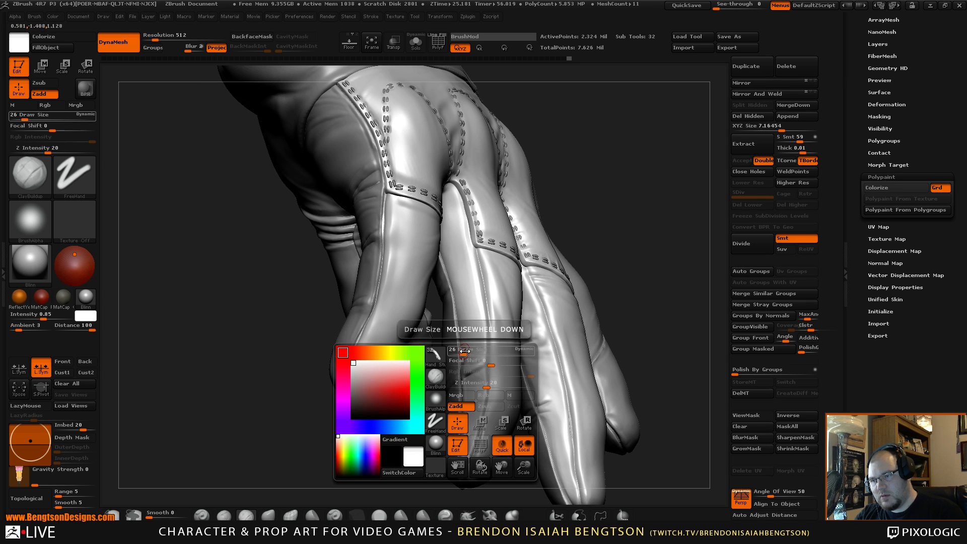
drag(456, 345, 466, 346)
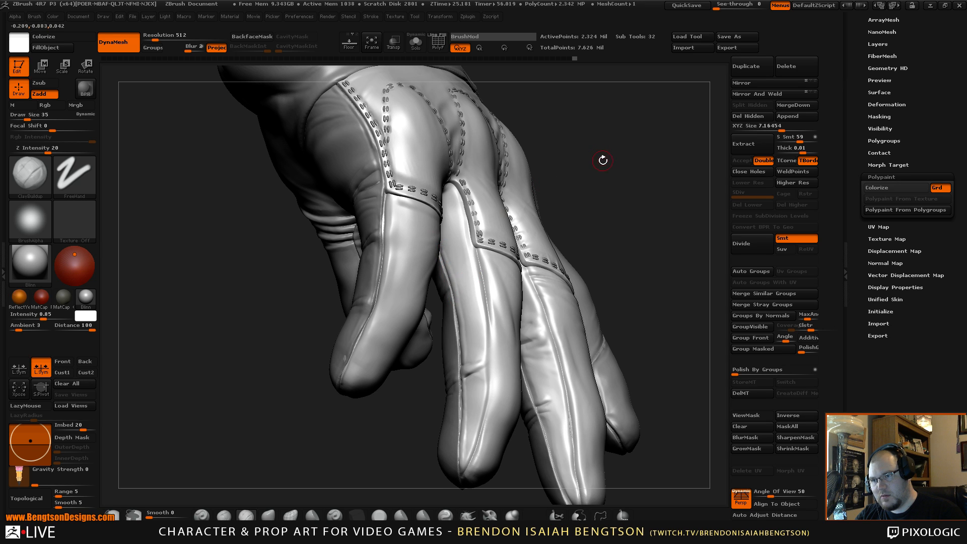
mouse_move(605, 157)
mouse_down()
mouse_move(596, 172)
mouse_move(449, 247)
mouse_up()
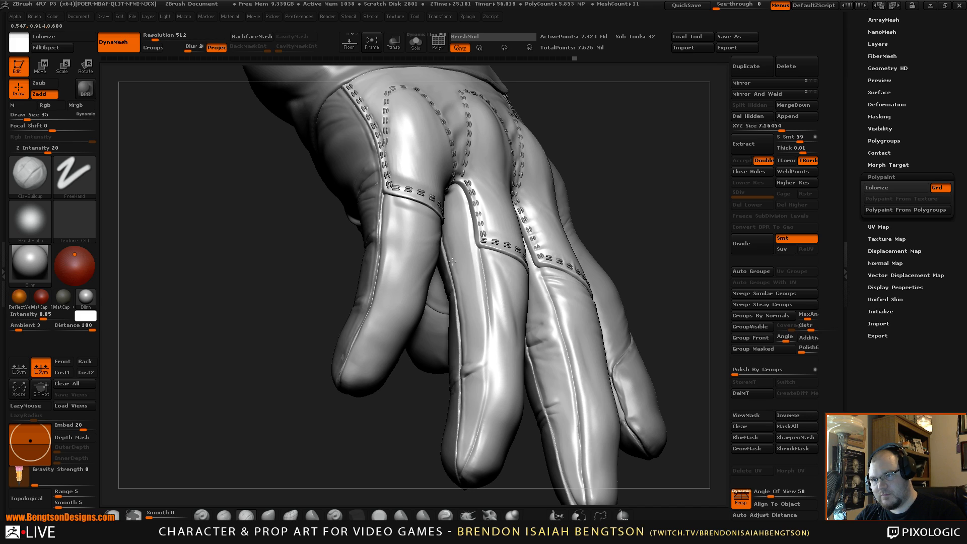
- Build up fuller cloth volume on the ring finger's side panel toward its base, using draw sizes 53 and 68
key(space)
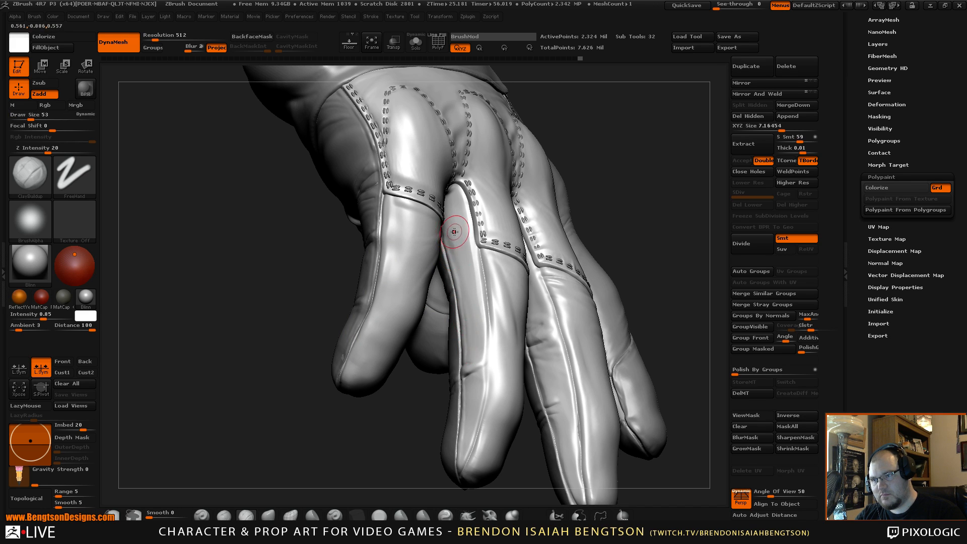
key(space)
drag(628, 149, 461, 227)
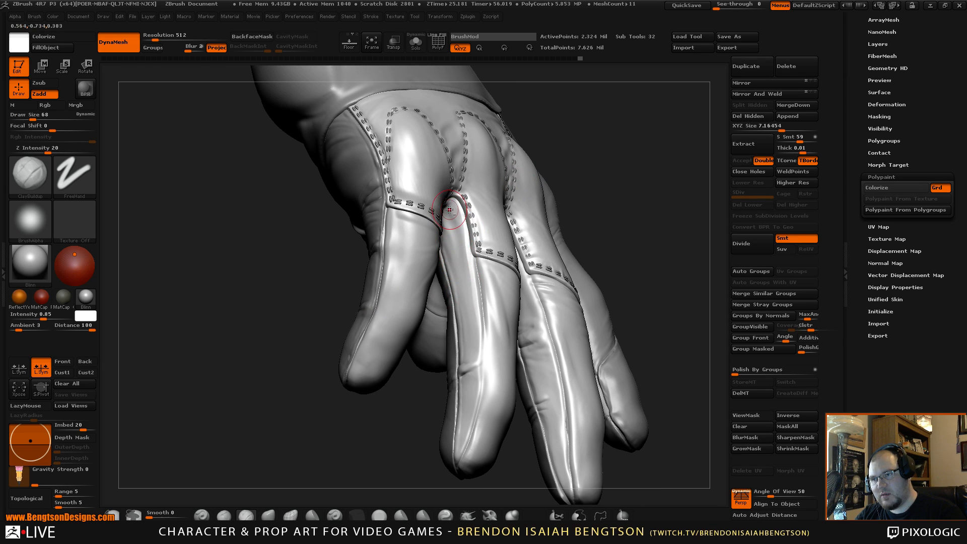
drag(570, 176, 445, 267)
alt+drag(465, 389, 462, 311)
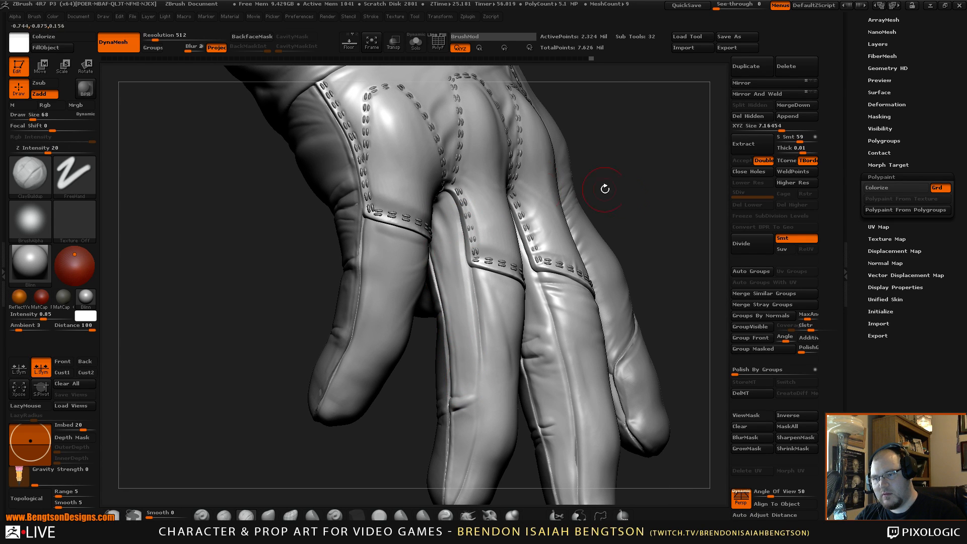
mouse_move(605, 189)
mouse_down()
mouse_move(657, 121)
mouse_move(534, 242)
mouse_up()
drag(502, 430, 508, 443)
key(b)
key(d)
key(s)
key(space)
drag(468, 216, 462, 215)
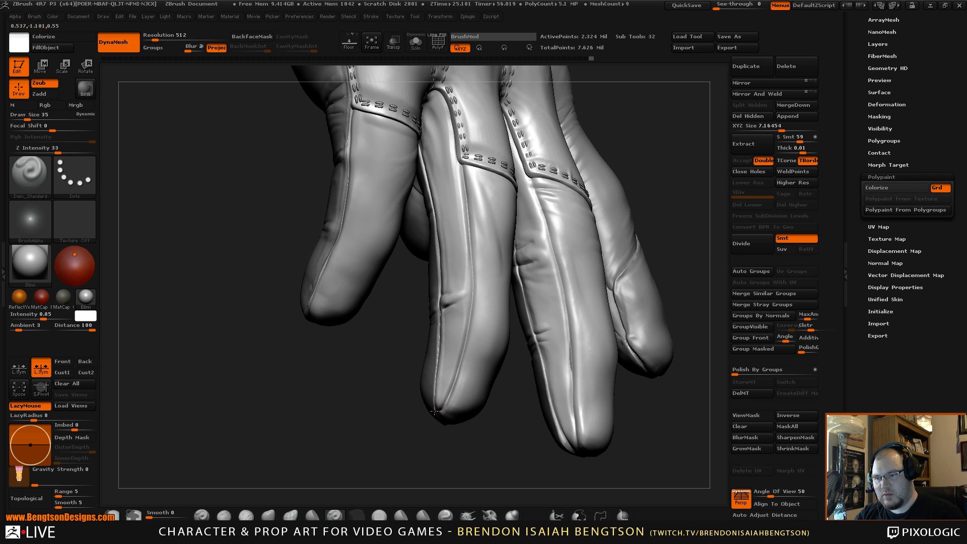
mouse_move(502, 472)
mouse_down()
mouse_move(496, 446)
mouse_move(505, 439)
mouse_move(455, 454)
mouse_move(456, 491)
mouse_up()
- Reshape the middle fingertip and shift its side seams on the glove body with Move Topological at draw size 97
alt+click(495, 330)
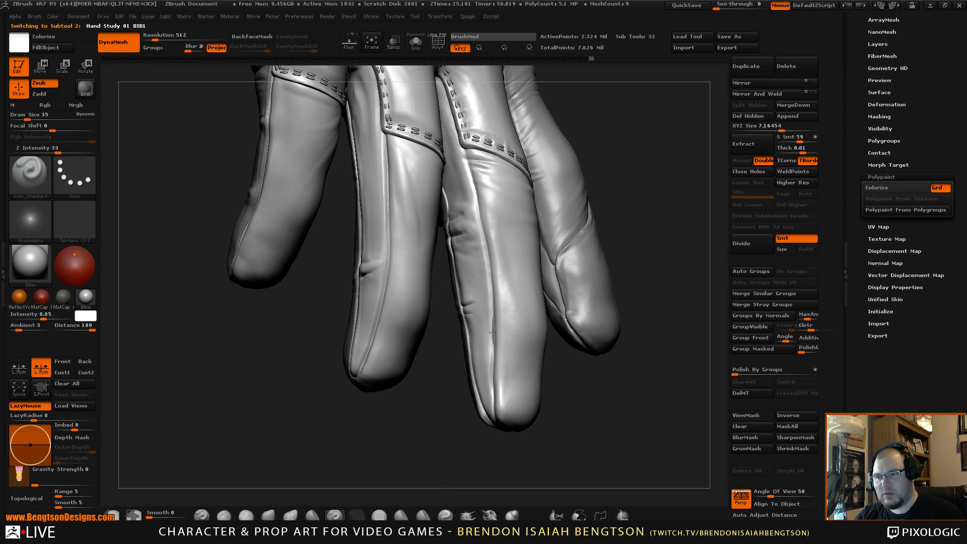
key(b)
key(m)
key(t)
key(space)
drag(496, 321, 495, 323)
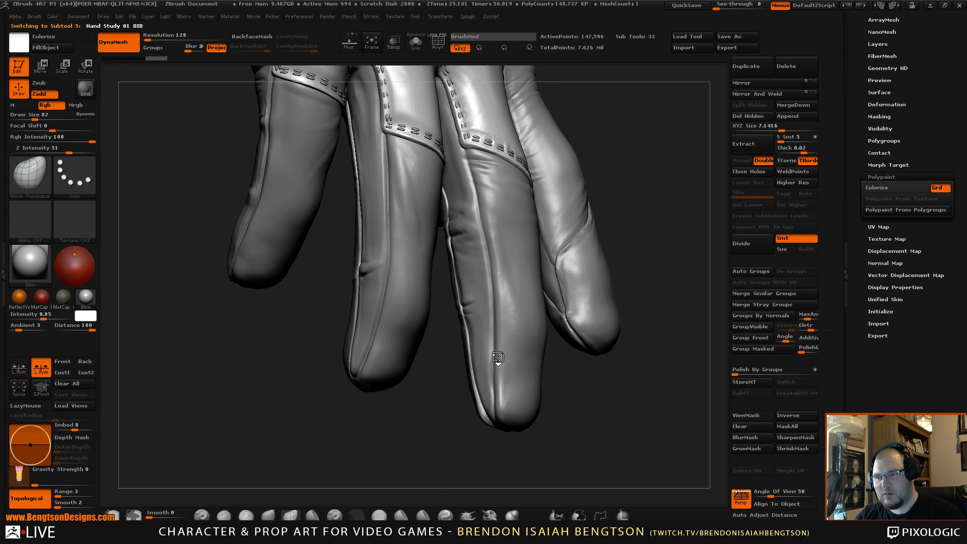
key(space)
drag(504, 354, 495, 352)
alt+drag(588, 395, 582, 368)
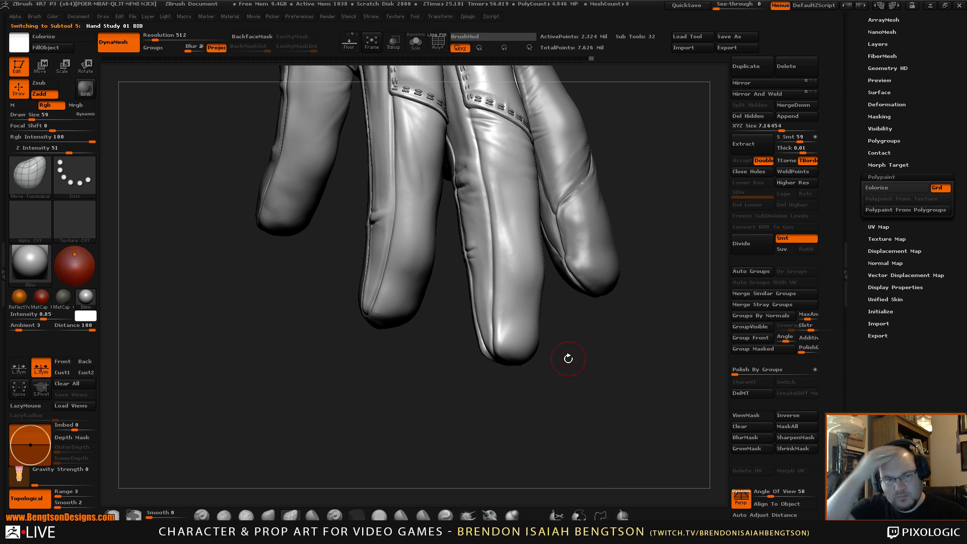
mouse_move(607, 389)
mouse_down()
mouse_move(613, 384)
mouse_move(611, 400)
mouse_move(605, 391)
mouse_up()
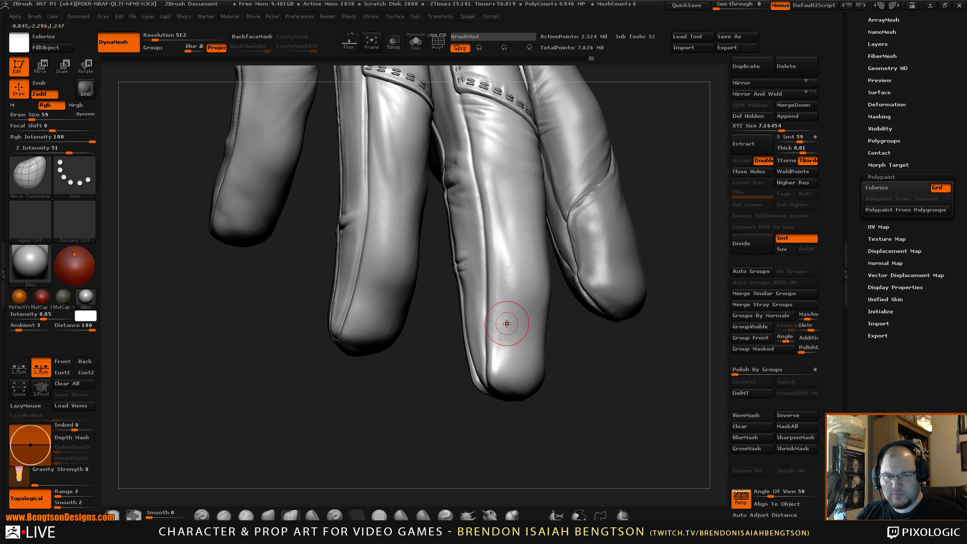
key(space)
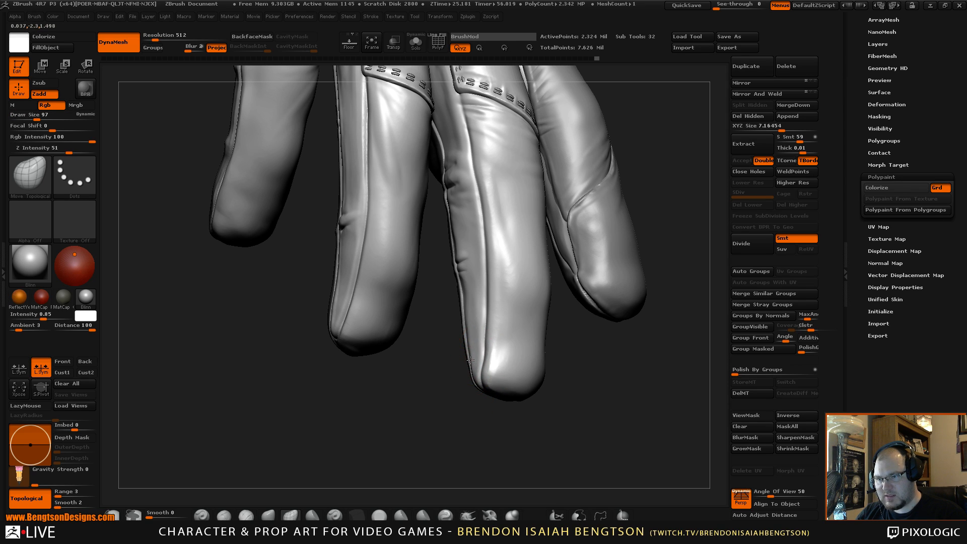
drag(471, 433, 437, 392)
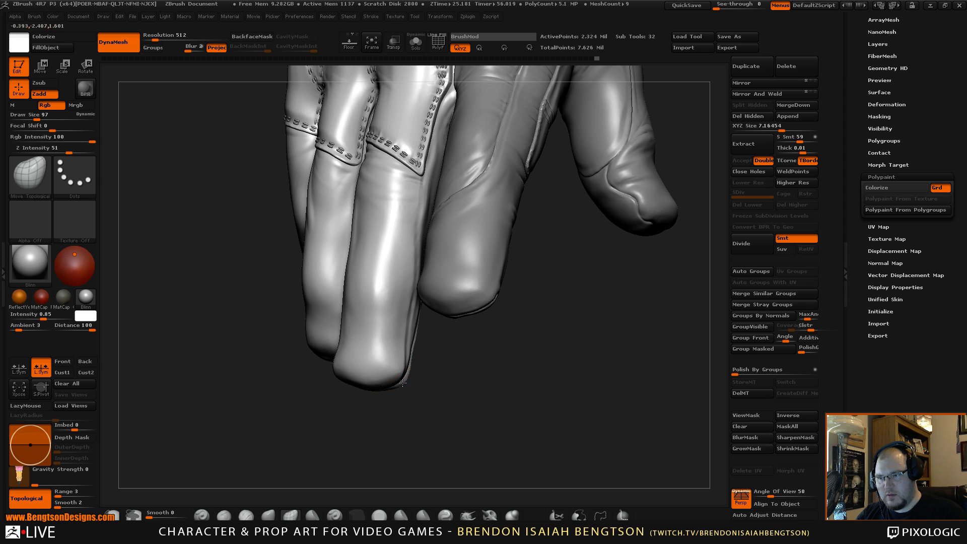
mouse_move(412, 384)
mouse_down()
mouse_move(399, 409)
mouse_move(392, 396)
mouse_move(406, 378)
mouse_up()
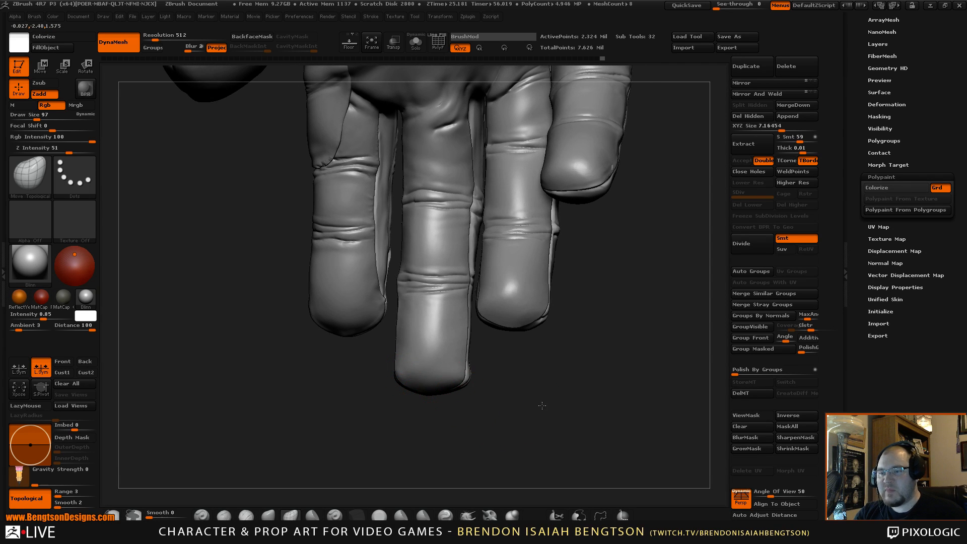
- Build up subtle volume on the ring finger's side panel with ClayBuildup at draw size 38 and smooth it toward the fingertip
mouse_move(541, 405)
mouse_down()
mouse_move(531, 343)
mouse_move(584, 345)
mouse_move(549, 337)
mouse_move(557, 388)
mouse_up()
key(b)
key(c)
key(b)
key(space)
mouse_move(557, 303)
mouse_down()
mouse_move(547, 301)
mouse_move(579, 330)
mouse_move(572, 277)
mouse_move(527, 317)
mouse_move(475, 333)
mouse_move(487, 325)
mouse_up()
key(shift)
key(space)
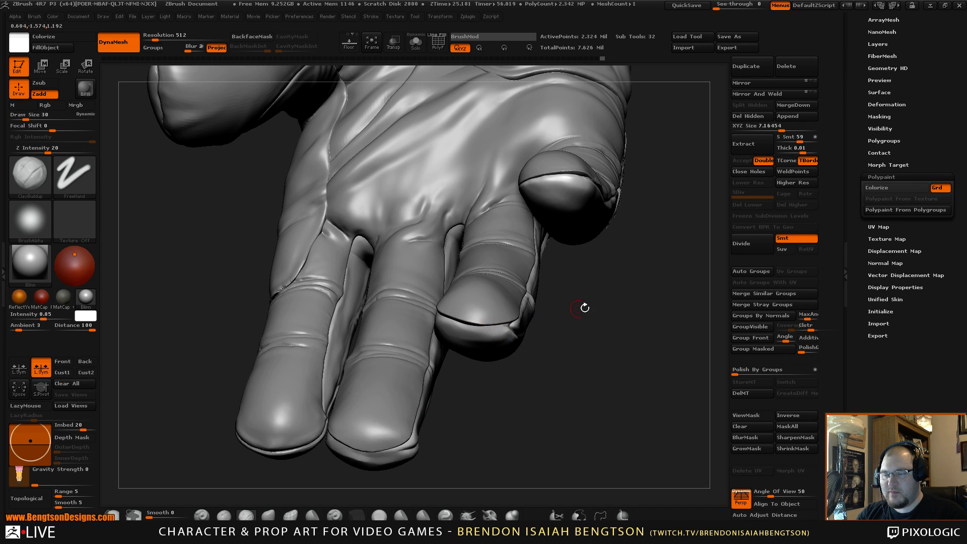
mouse_move(583, 306)
mouse_down()
mouse_move(571, 272)
mouse_move(560, 293)
mouse_move(595, 313)
mouse_move(302, 352)
mouse_up()
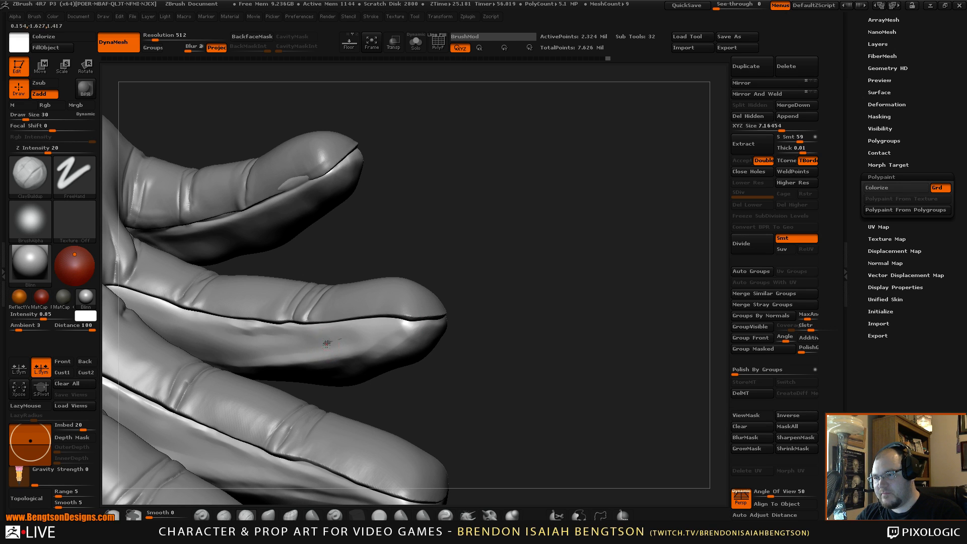
key(shift)
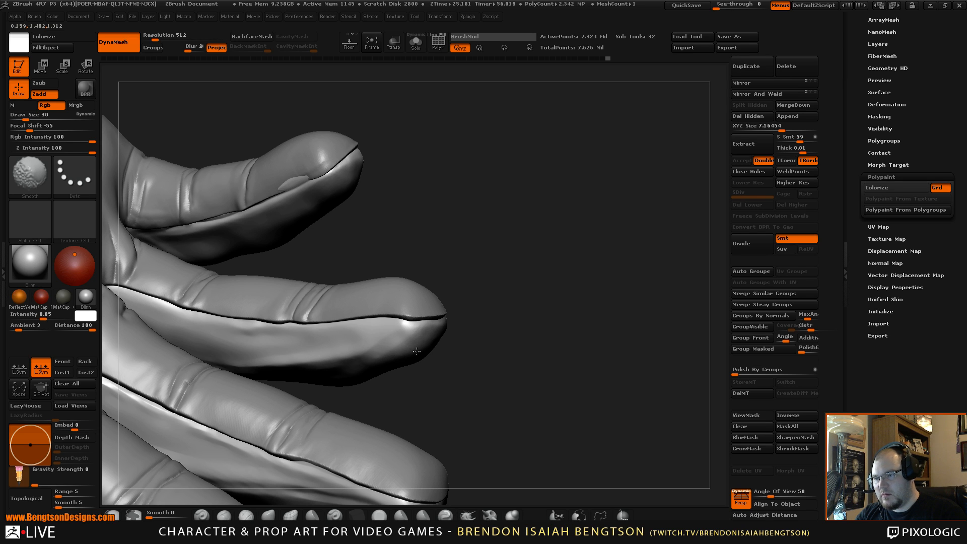
mouse_move(524, 321)
mouse_down()
mouse_move(511, 331)
mouse_move(531, 307)
mouse_up()
key(shift)
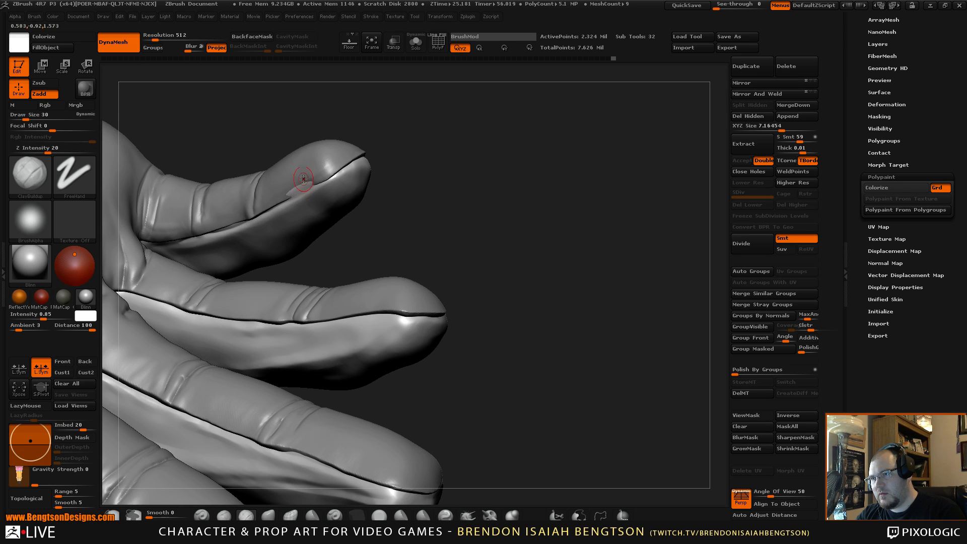
- Shift the little finger's seam and tip with Move Topological at draw size 68 on the hand and Extract17_02 subtools, clearing their overlap
key(space)
key(b)
key(m)
key(t)
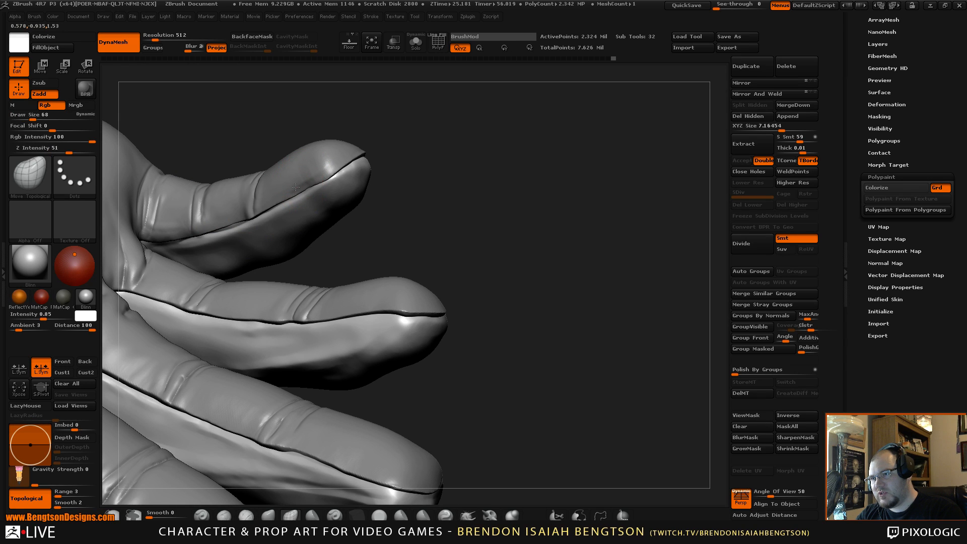
drag(429, 163, 436, 162)
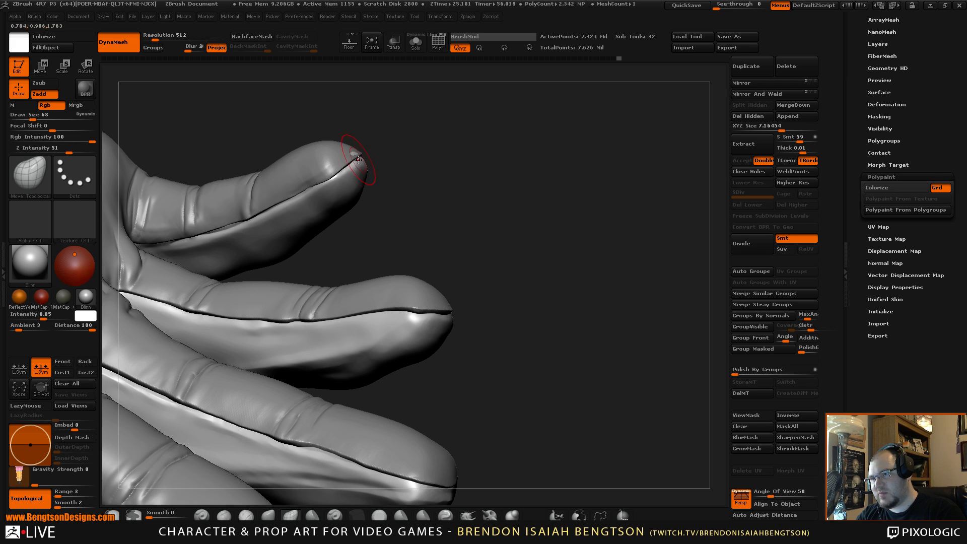
mouse_move(425, 155)
mouse_down()
mouse_move(391, 160)
mouse_move(433, 164)
mouse_up()
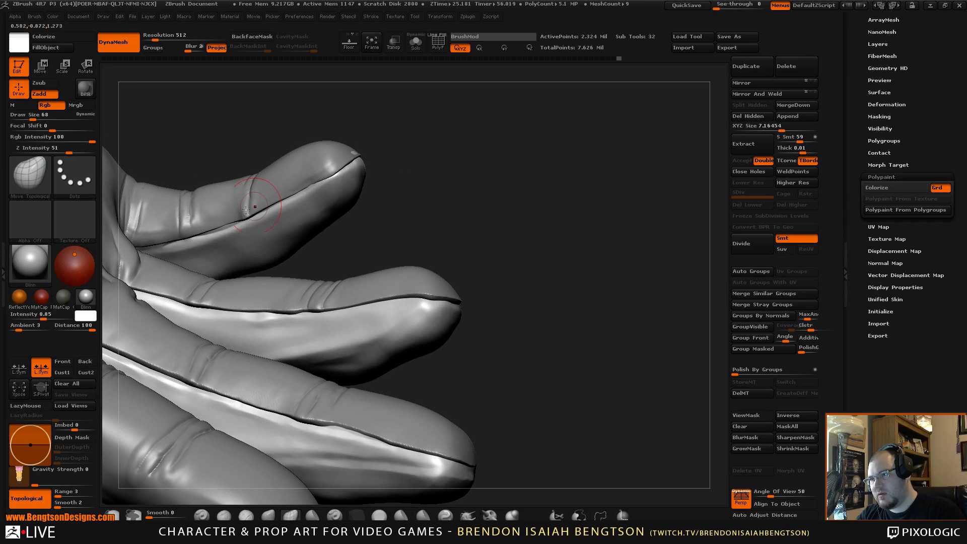
alt+click(223, 223)
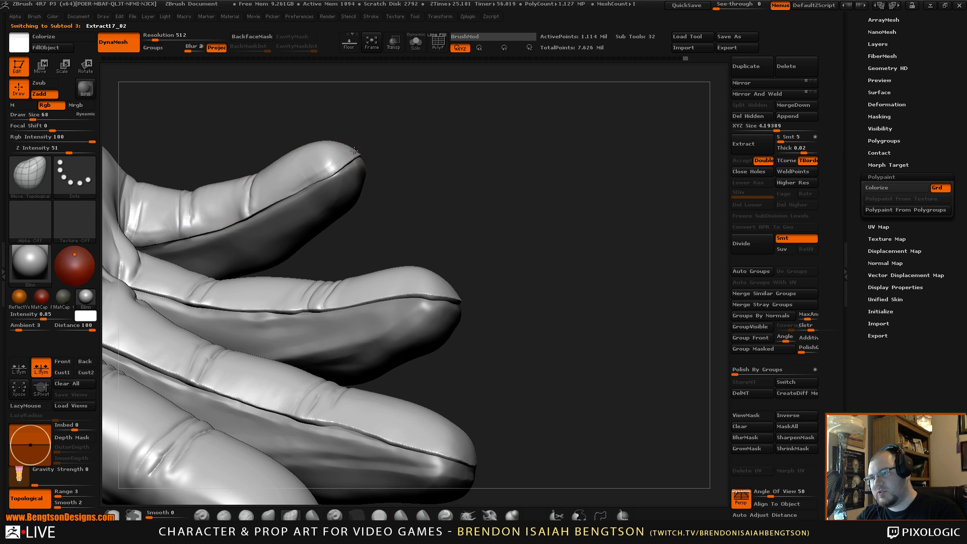
alt+click(360, 166)
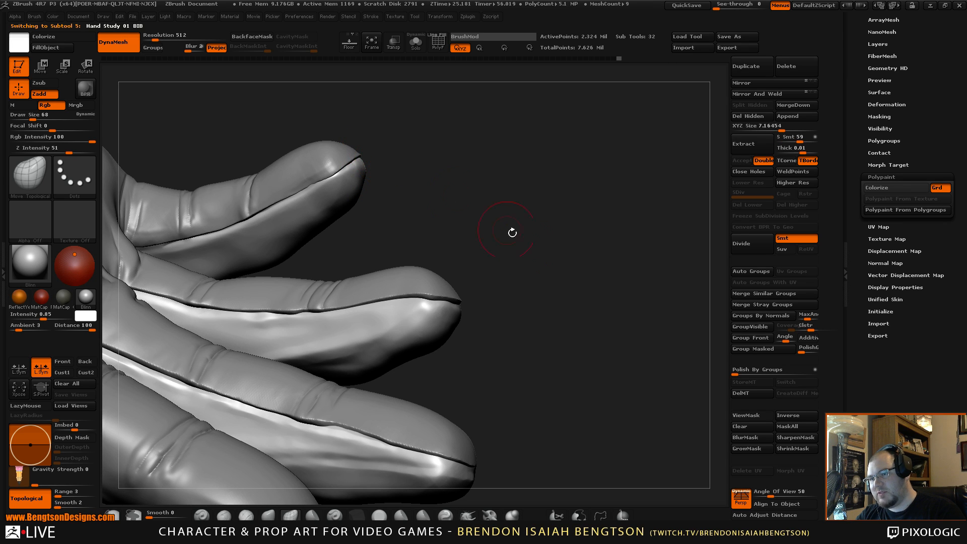
drag(512, 232, 546, 272)
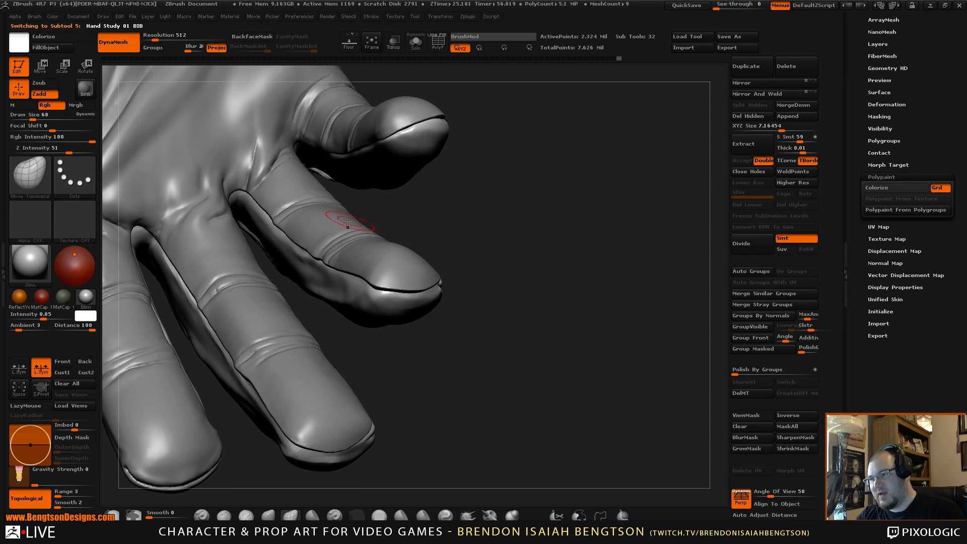
- Build up the ring finger's surface on the Extract17_02 subtool with ClayBuildup at draw size 42 and smooth along its seam
key(b)
key(c)
key(b)
key(space)
drag(333, 209, 326, 209)
alt+click(379, 268)
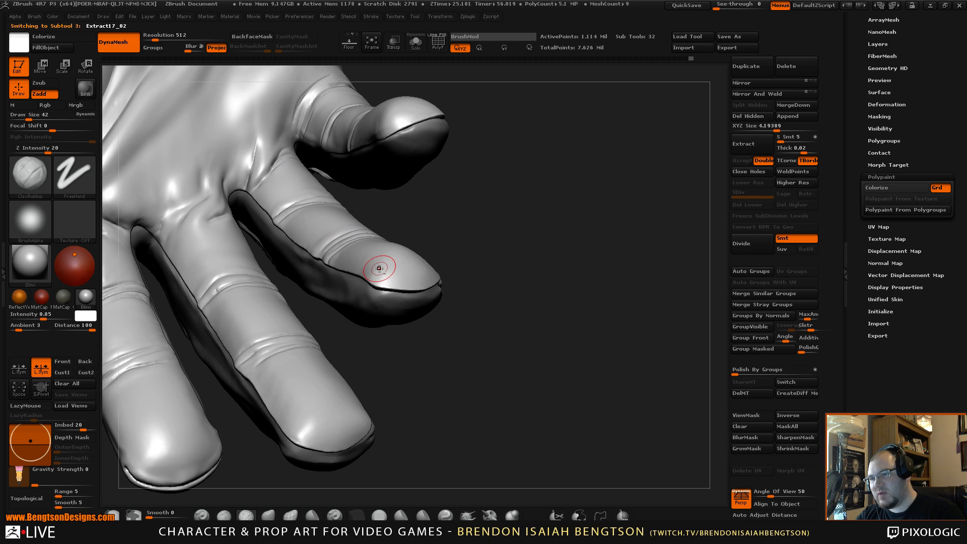
drag(486, 242, 371, 276)
key(shift)
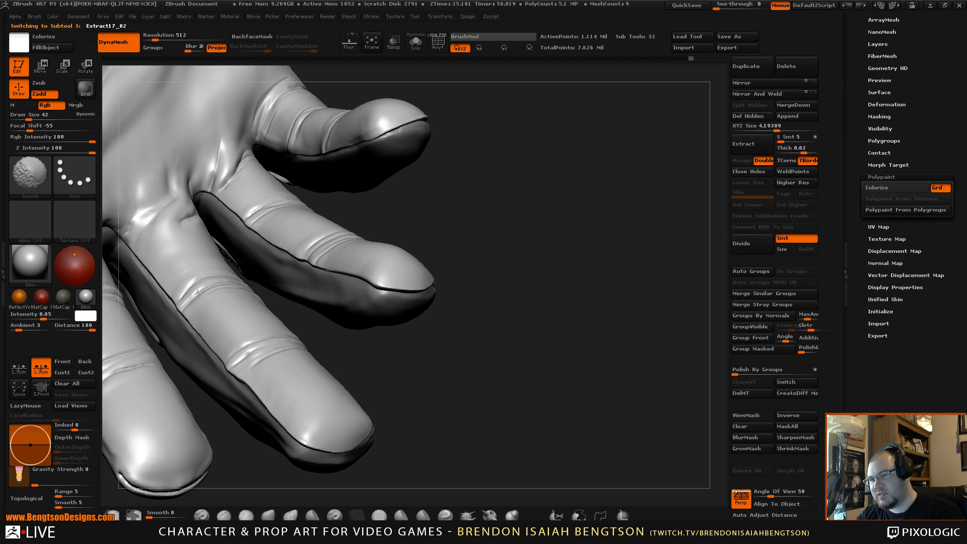
mouse_move(501, 295)
mouse_down()
mouse_move(436, 277)
mouse_move(473, 259)
mouse_up()
mouse_move(539, 328)
mouse_down()
mouse_move(524, 330)
mouse_move(514, 237)
mouse_move(499, 239)
mouse_up()
shift+drag(483, 245, 475, 249)
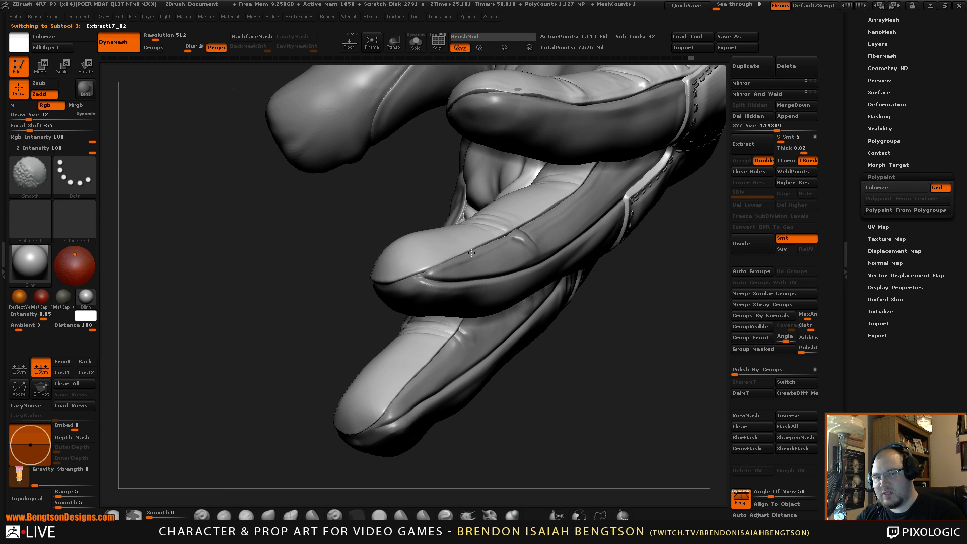
- Smooth the Extract17_02 panel edges along the ring finger toward its base and on the middle fingertip at draw size 42
alt+drag(632, 335, 610, 371)
drag(619, 377, 503, 255)
key(shift)
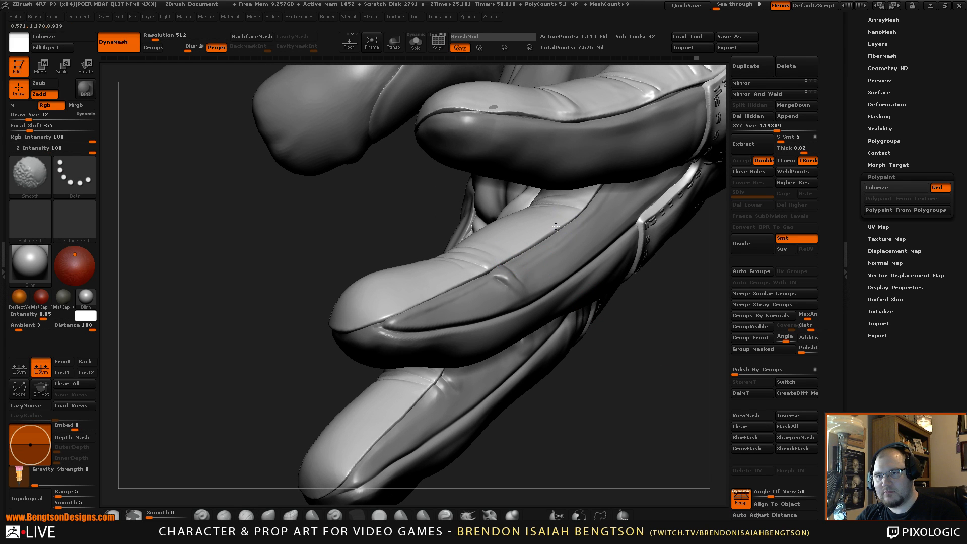
mouse_move(596, 388)
mouse_down()
mouse_move(634, 368)
mouse_move(582, 215)
mouse_up()
key(shift)
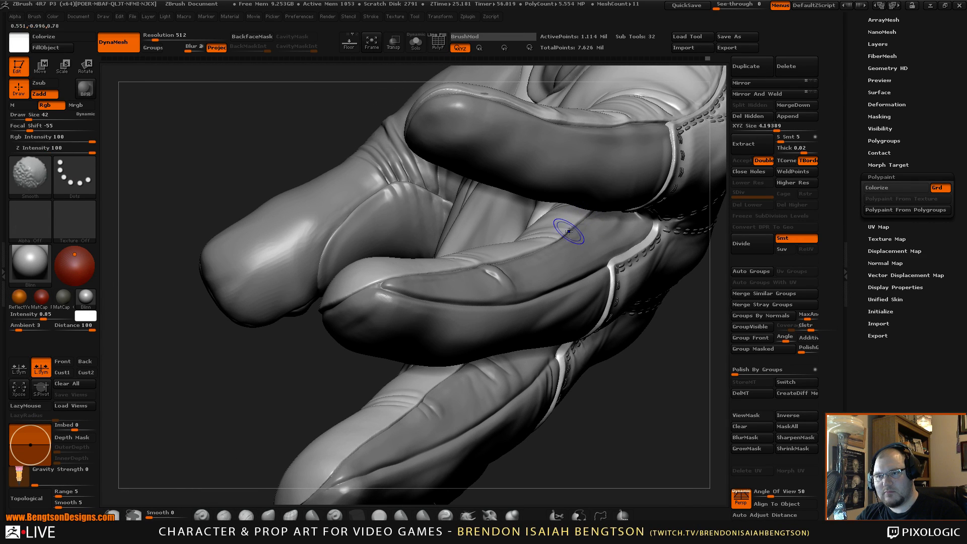
drag(391, 401, 373, 290)
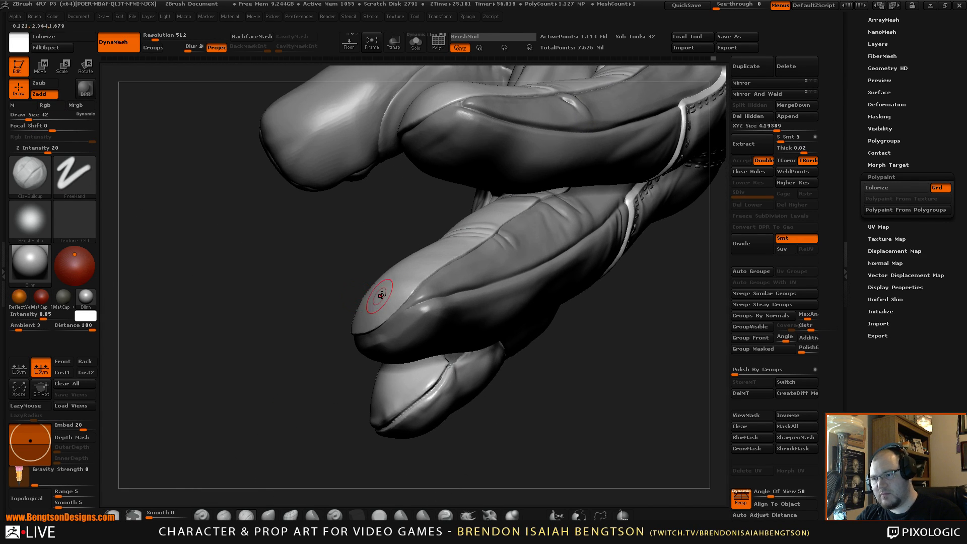
key(shift)
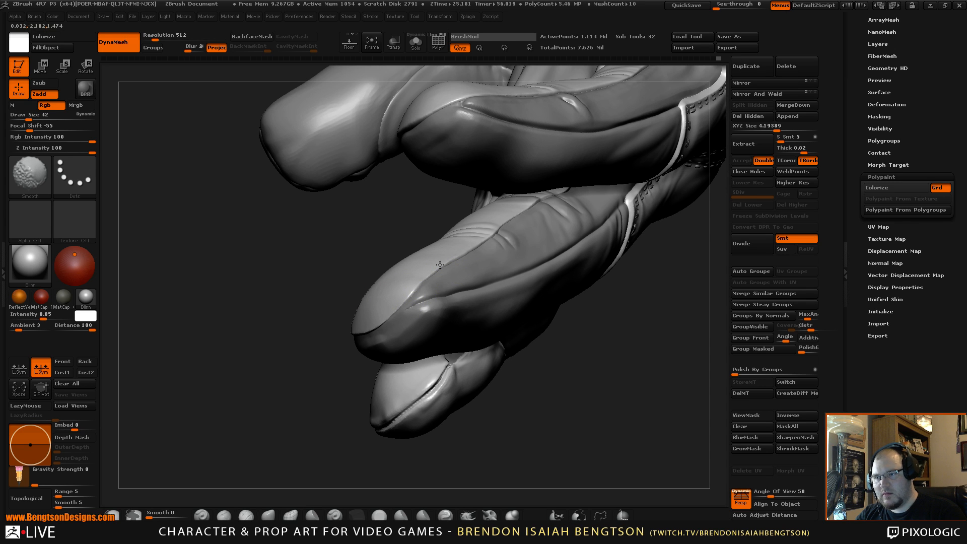
- Smooth the glove's fingertip surface alongside its seam
drag(439, 265, 448, 278)
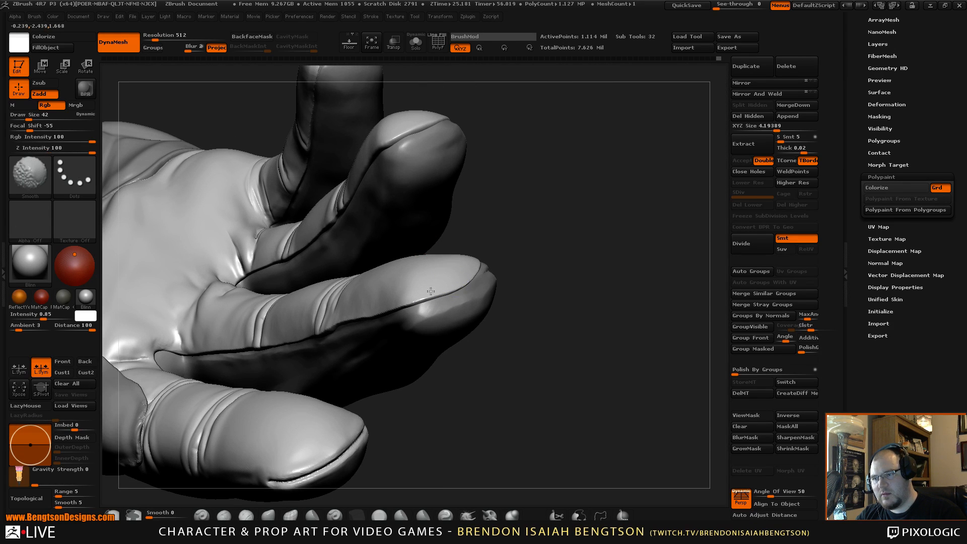
drag(404, 300, 357, 318)
key(shift)
- Reshape the side contour of the finger panel with the Move Topological brush at draw size 68
drag(578, 218, 542, 213)
key(b)
key(m)
key(t)
key(space)
drag(322, 322, 326, 323)
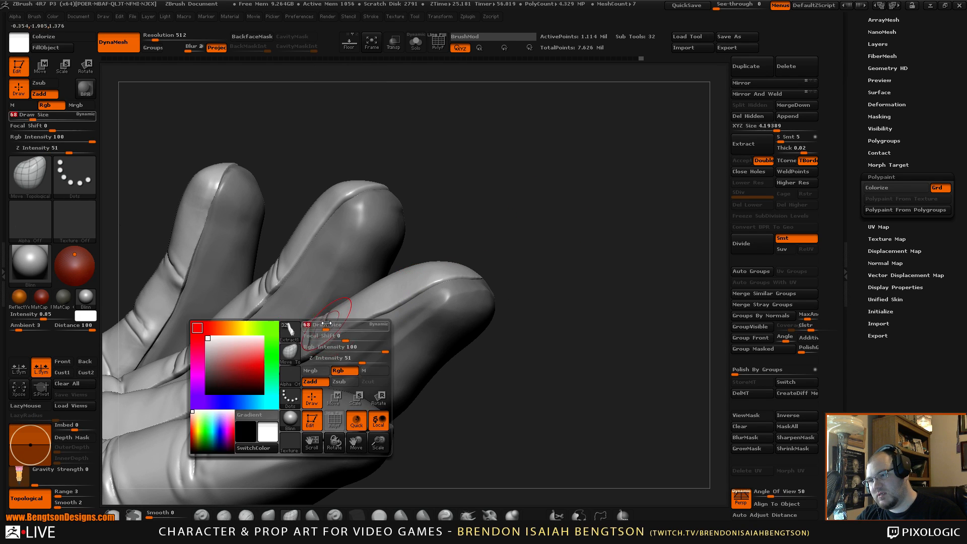
- Build up the folds on the side of the middle finger using ClayBuildup with a smaller draw size
mouse_move(559, 186)
mouse_down()
mouse_move(557, 168)
mouse_move(561, 197)
mouse_move(529, 112)
mouse_move(562, 233)
mouse_move(574, 177)
mouse_move(544, 272)
mouse_move(584, 176)
mouse_move(578, 190)
mouse_up()
key(b)
key(c)
key(b)
key(space)
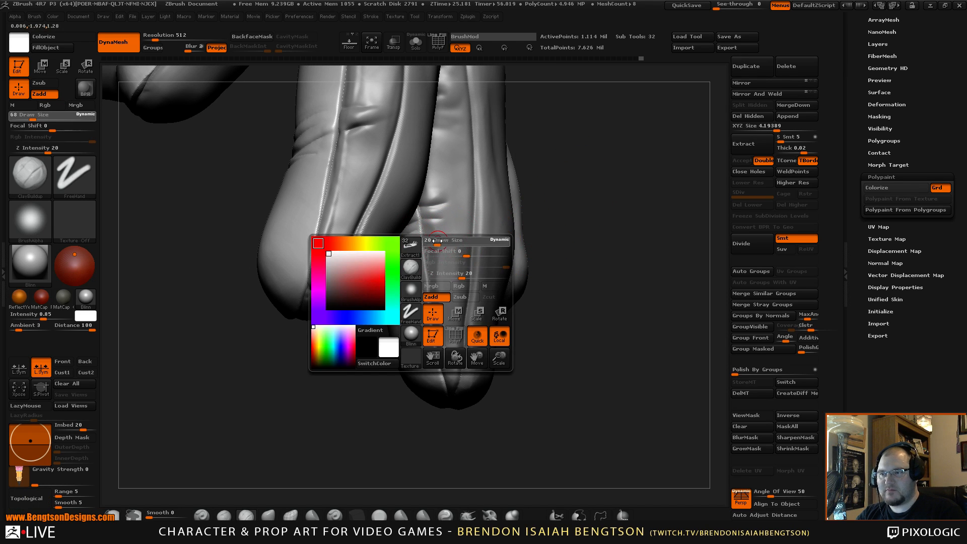
drag(437, 241, 442, 241)
- Adjust the seam line near the index fingertip using the Move Topological brush at draw size 59
mouse_move(555, 196)
mouse_down()
mouse_move(581, 208)
mouse_move(566, 218)
mouse_move(598, 231)
mouse_up()
key(b)
key(m)
key(t)
key(space)
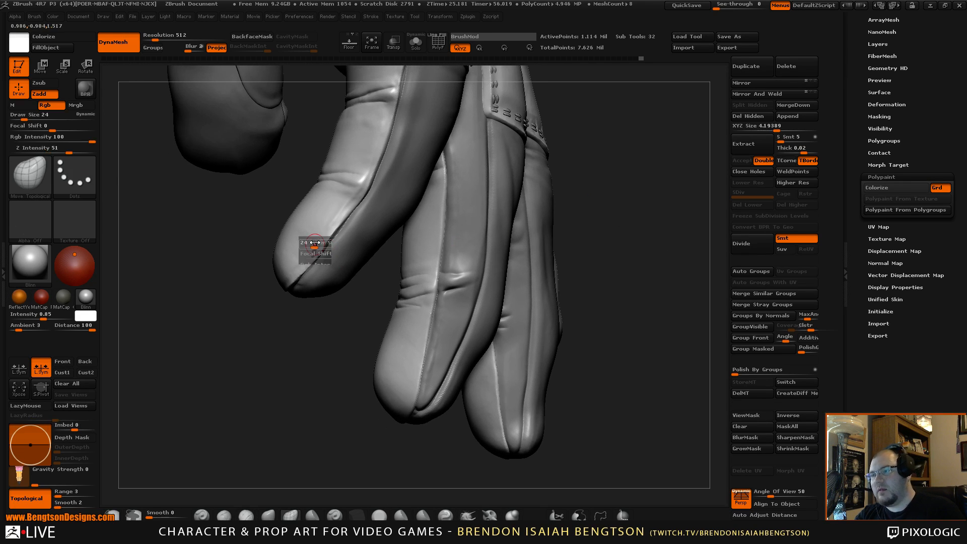
drag(315, 242, 319, 243)
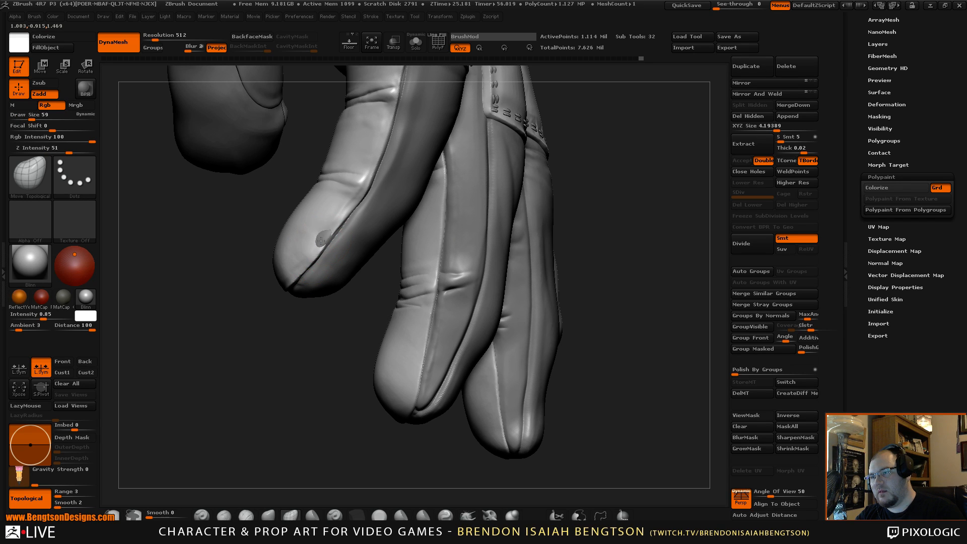
drag(322, 314, 327, 242)
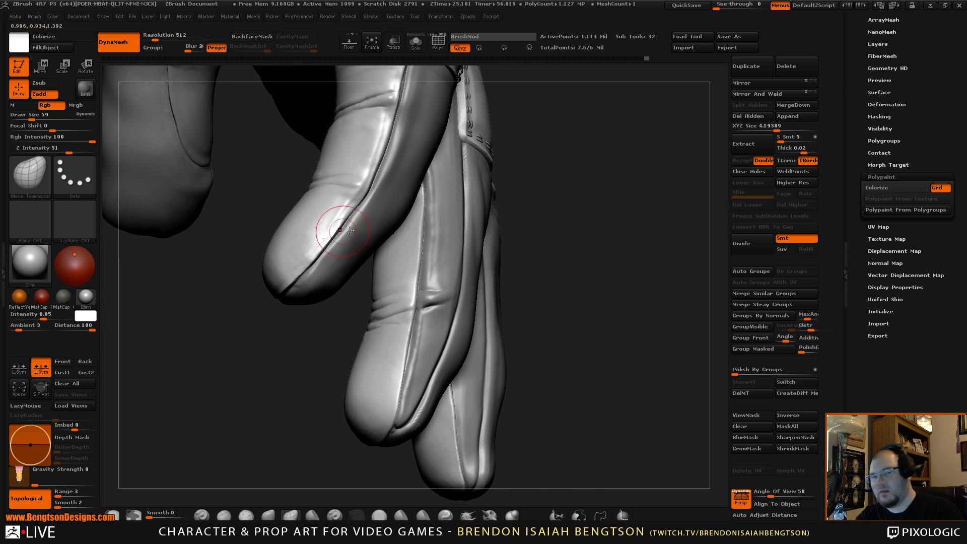
- Add volume to the finger panel folds using ClayBuildup at draw size 35
mouse_move(661, 281)
mouse_down()
mouse_move(671, 228)
mouse_move(676, 243)
mouse_move(641, 242)
mouse_move(663, 238)
mouse_up()
key(b)
key(c)
key(b)
key(space)
drag(436, 346, 433, 345)
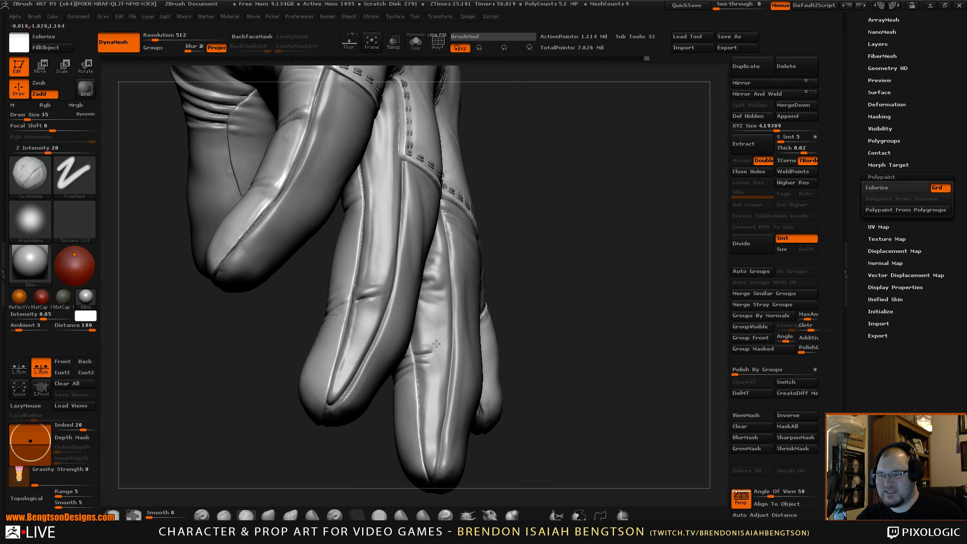
- Switch to the Hand Study 01 BIB subtool and smooth the creases on the side panels of the fingers
alt+click(434, 349)
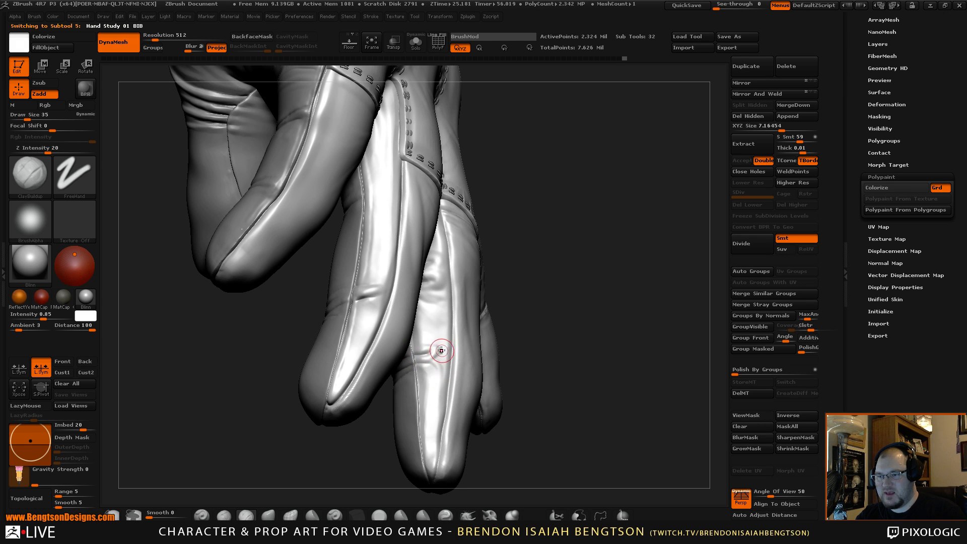
key(shift)
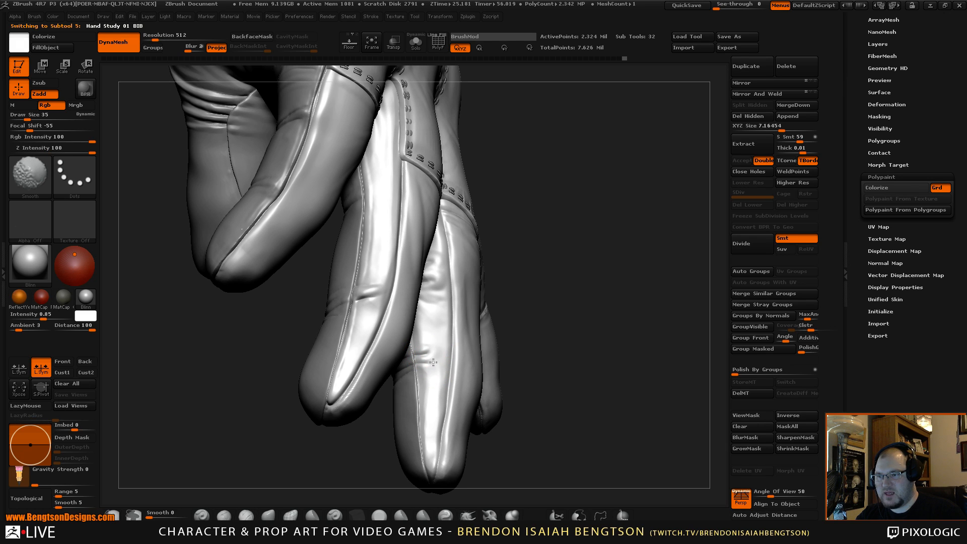
drag(614, 237, 615, 248)
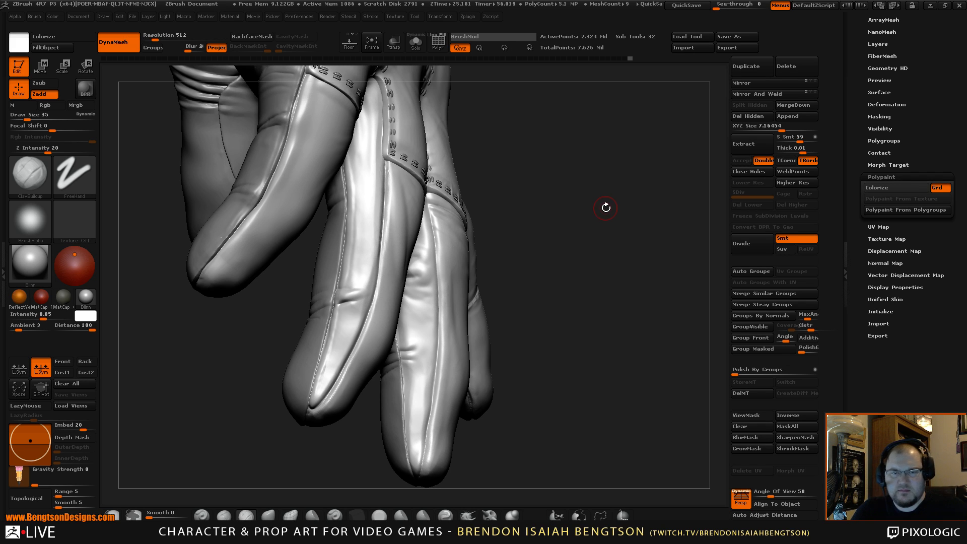
drag(649, 327, 625, 322)
key(shift)
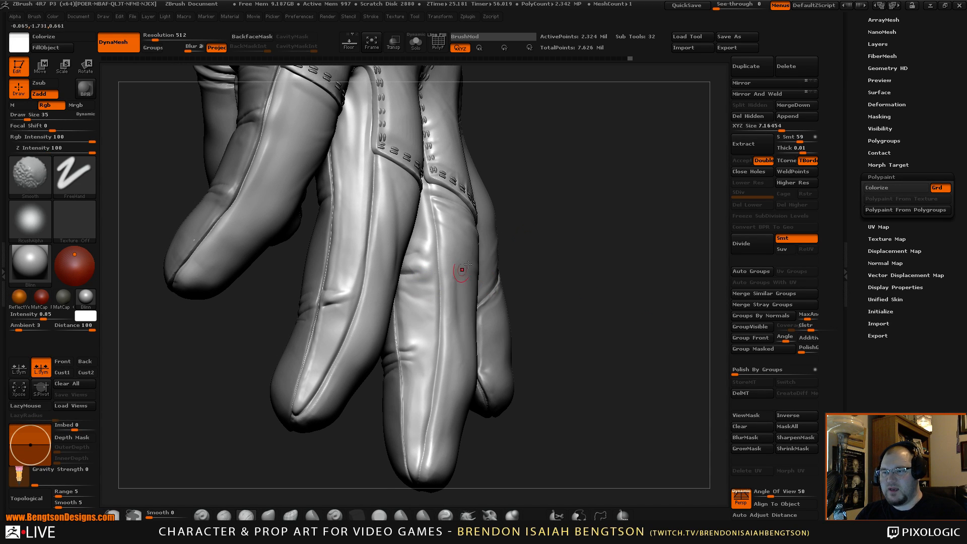
- Carve creases across the upper side of the middle finger with Dam_Standard and undo the last stroke
mouse_move(621, 276)
mouse_down()
mouse_move(612, 265)
mouse_move(604, 274)
mouse_move(677, 179)
mouse_move(690, 181)
mouse_move(681, 196)
mouse_up()
key(b)
key(d)
key(s)
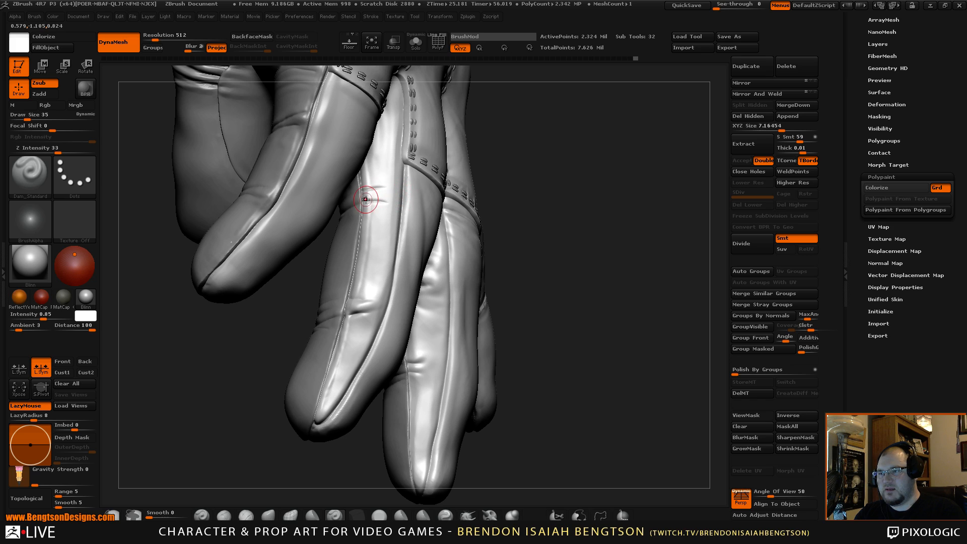
key(ctrl+z)
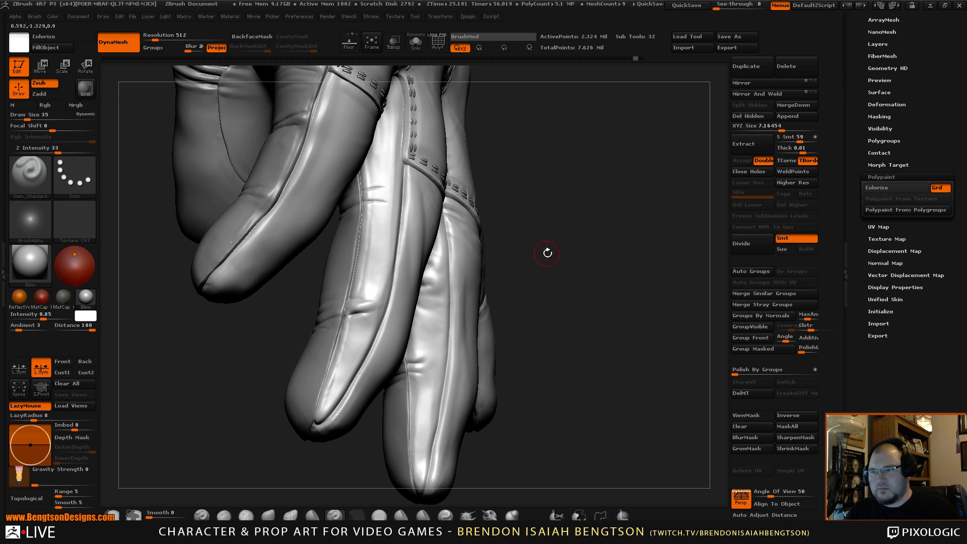
drag(548, 253, 545, 260)
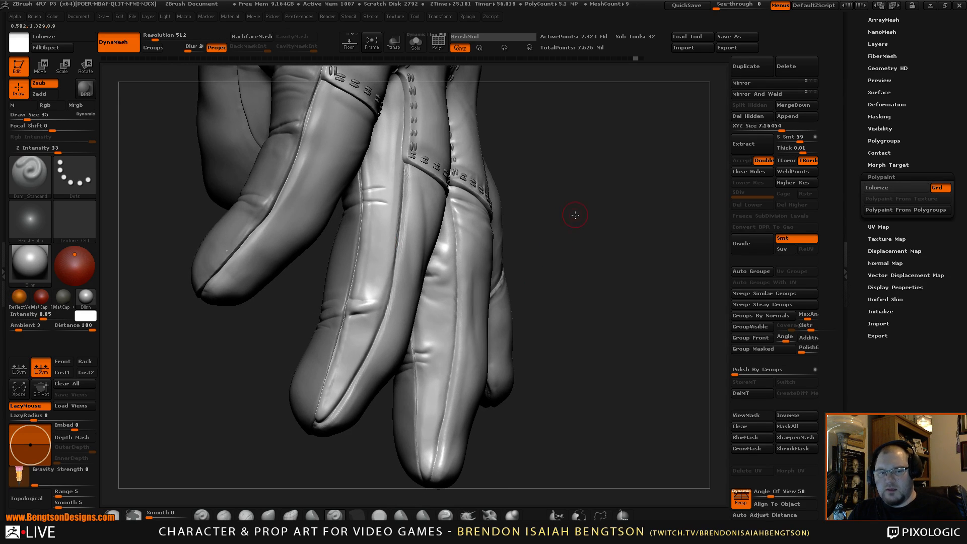
- Build up the fold around the middle finger's upper crease with the ClayBuildup brush
mouse_move(575, 215)
alt+mouse_down()
mouse_move(575, 244)
mouse_move(580, 225)
alt+mouse_up()
key(b)
key(c)
key(b)
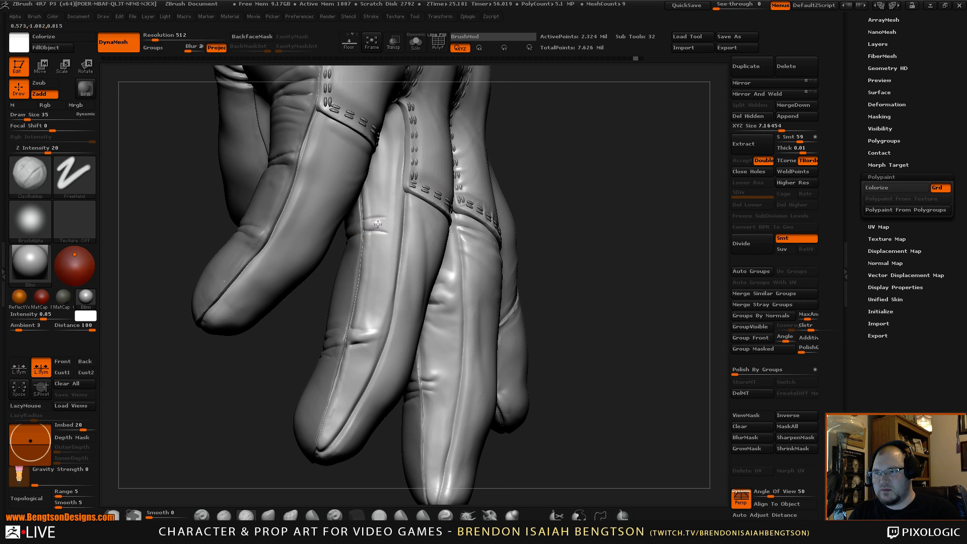
drag(378, 223, 403, 231)
- Shape the fold bulge on the middle finger's side contour using Move Topological at draw size 47
drag(591, 175, 551, 190)
key(b)
key(m)
key(t)
key(space)
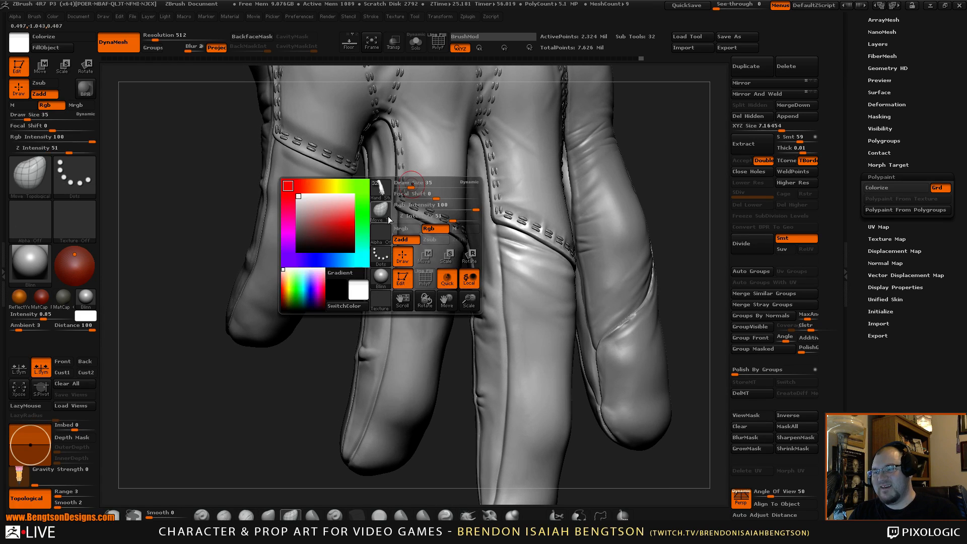
drag(411, 185, 413, 185)
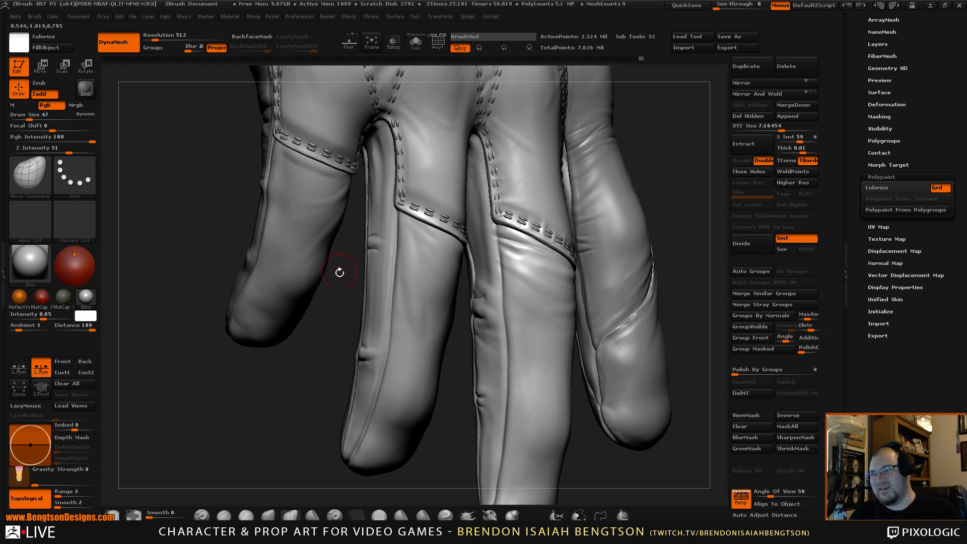
- Adjust the finger contour at the same fold from the palm side with draw size 93
drag(339, 272, 455, 250)
key(space)
drag(373, 247, 355, 240)
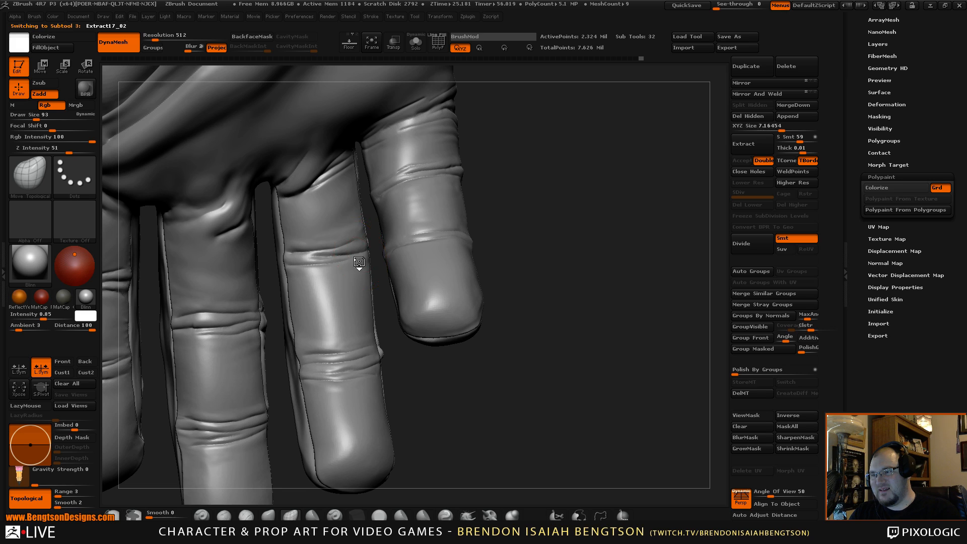
- Switch to the Extract17_02 subtool and move its edge at the finger fold with draw size 65
alt+click(357, 263)
key(space)
drag(372, 241, 357, 244)
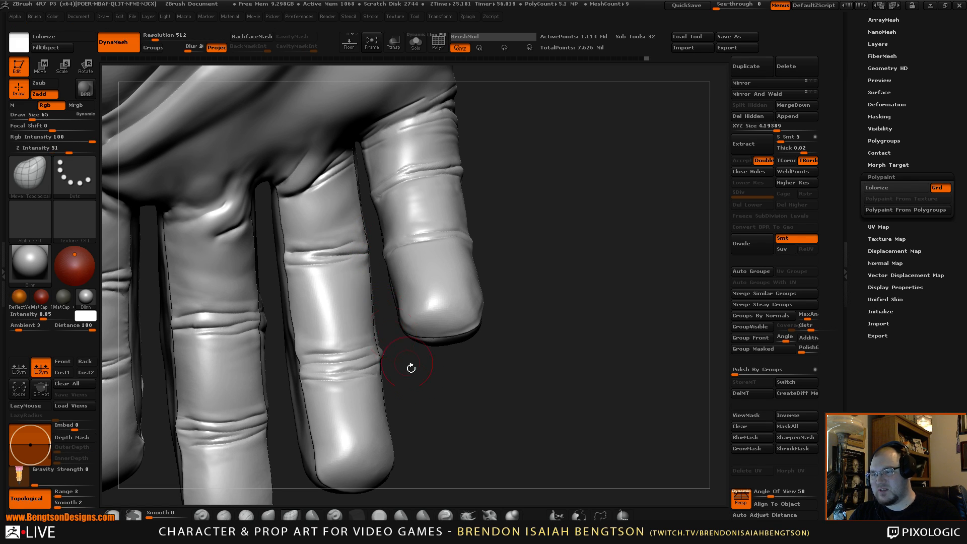
mouse_move(410, 368)
mouse_down()
mouse_move(339, 378)
mouse_move(379, 248)
mouse_up()
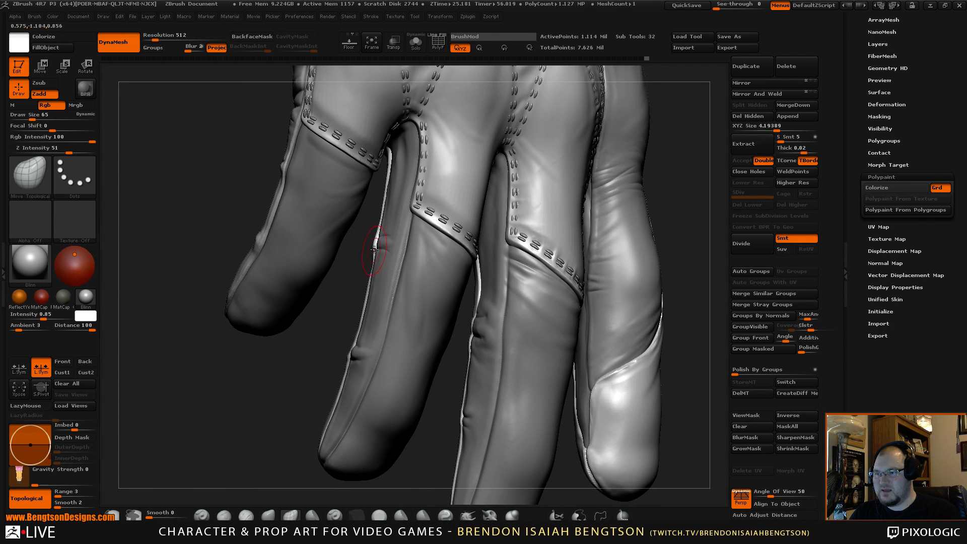
- Return to the Hand Study 01 BIB subtool and refine the middle finger's side fold with Move Topological
alt+click(382, 247)
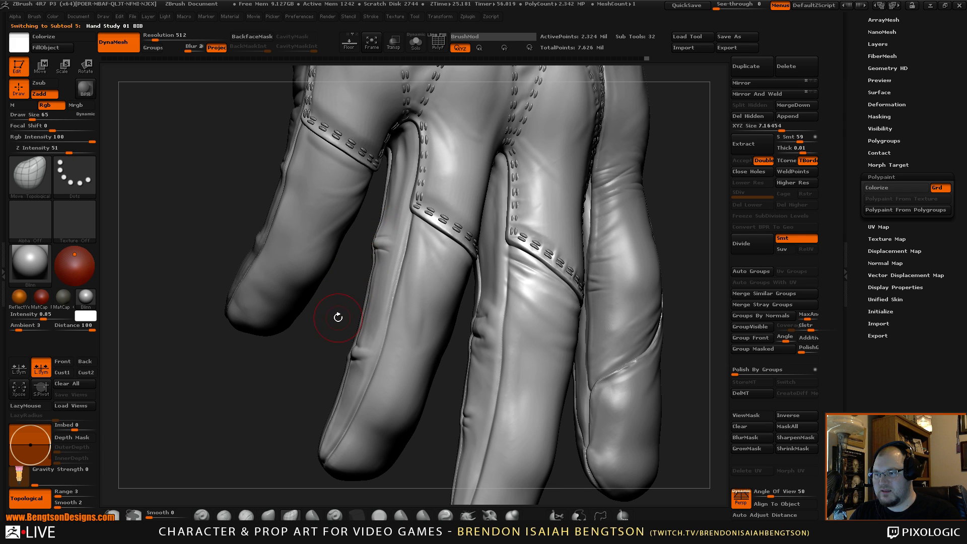
alt+drag(338, 317, 383, 93)
drag(562, 231, 544, 358)
drag(590, 277, 489, 257)
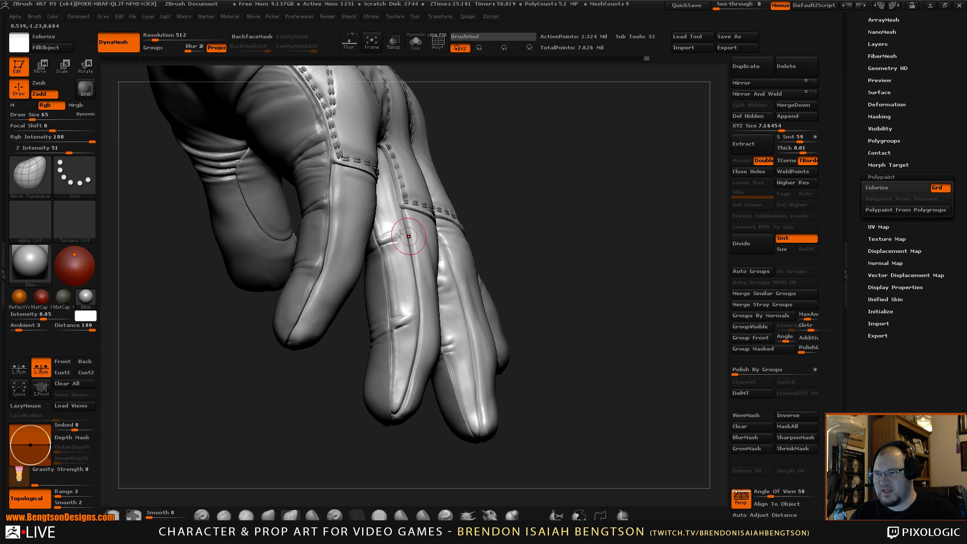
drag(532, 200, 592, 212)
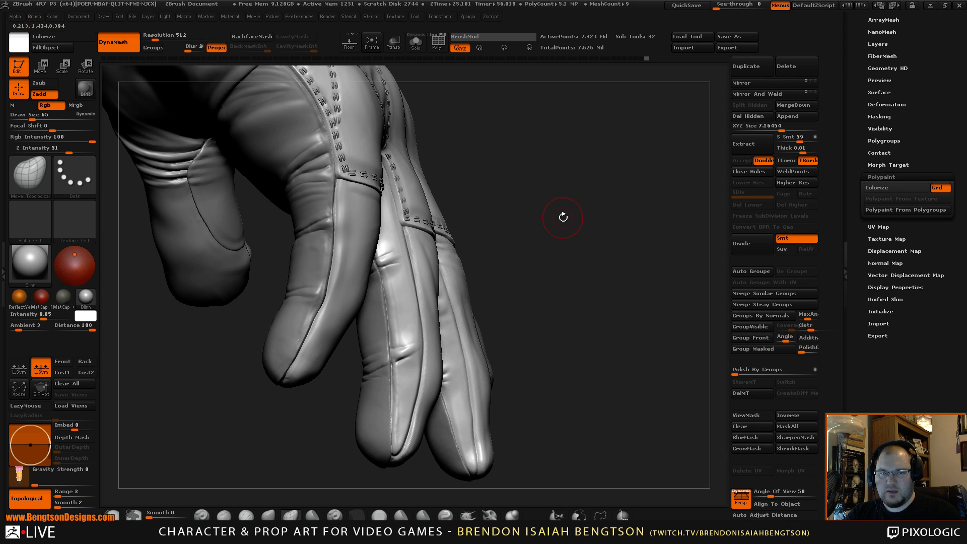
- Deepen the creases on the upper side of the middle finger with Dam_Standard at draw size 35
key(b)
key(d)
key(s)
key(space)
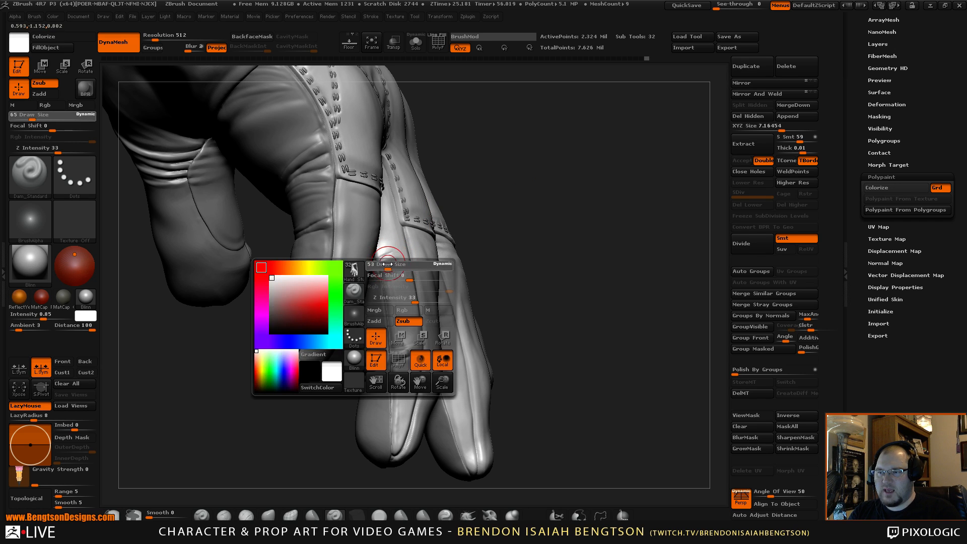
drag(391, 266, 384, 269)
drag(518, 189, 381, 273)
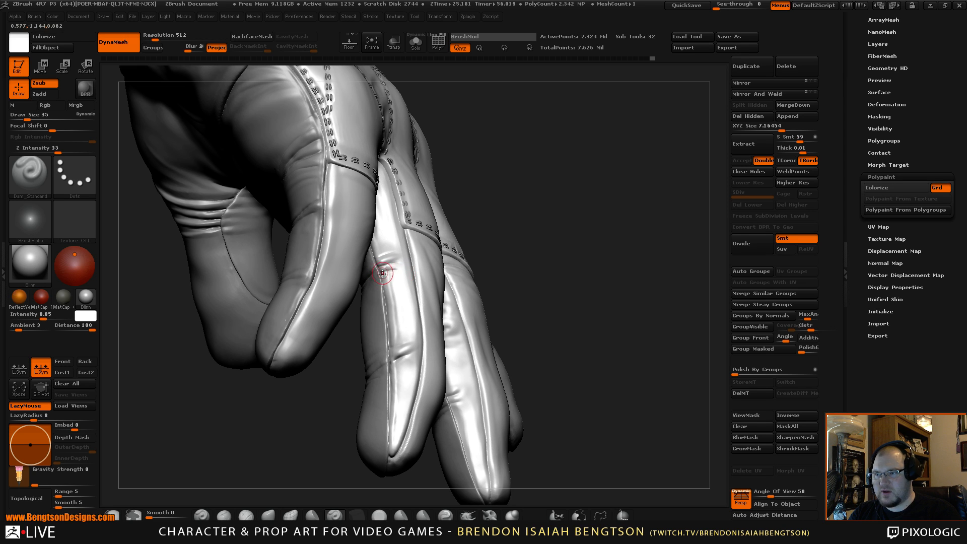
drag(542, 194, 378, 247)
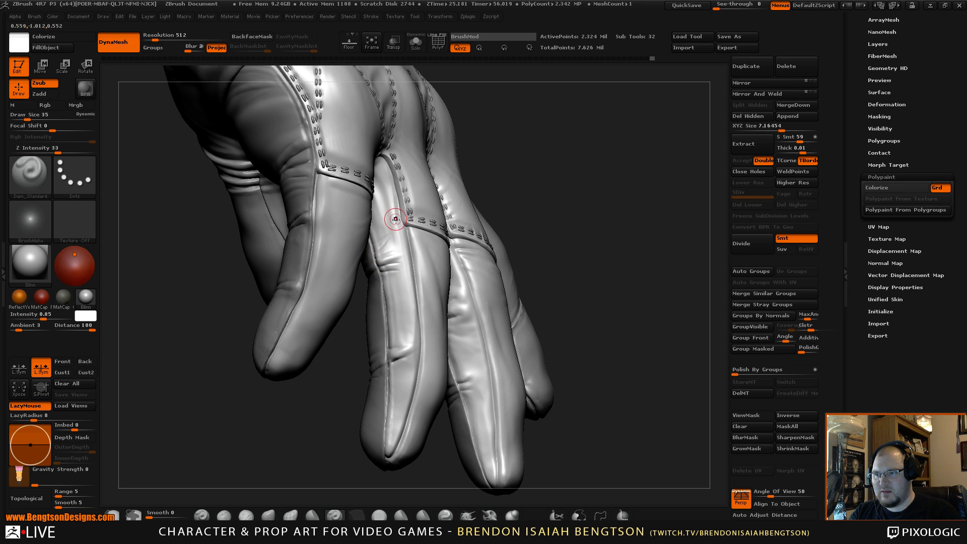
- Build up soft wrinkles along the middle finger's side panel using the ClayBuildup brush
drag(525, 160, 504, 166)
key(b)
key(c)
key(b)
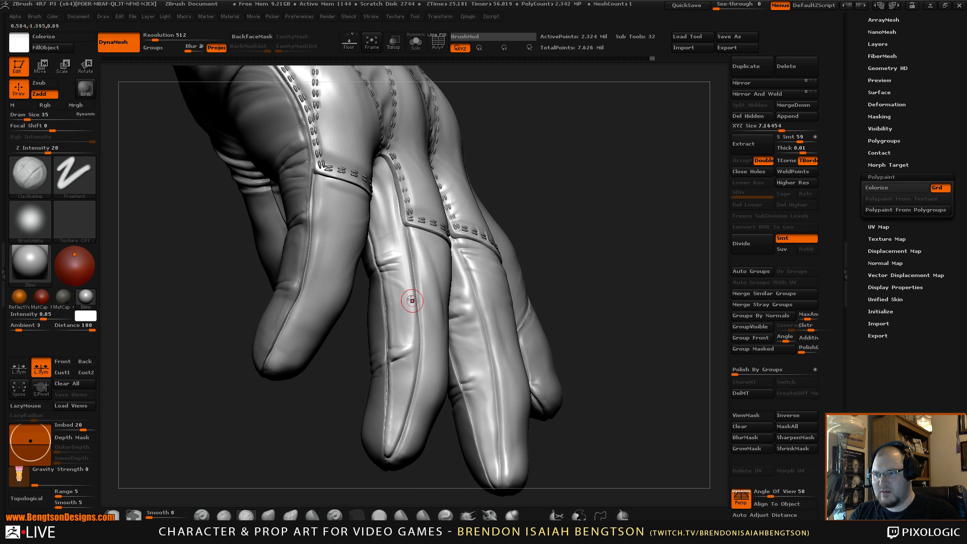
drag(617, 177, 618, 181)
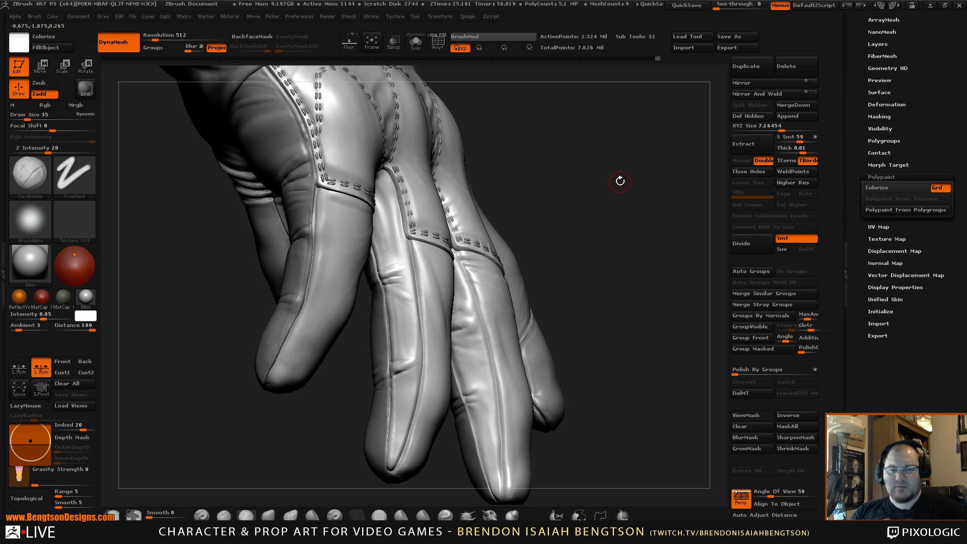
drag(604, 204, 601, 208)
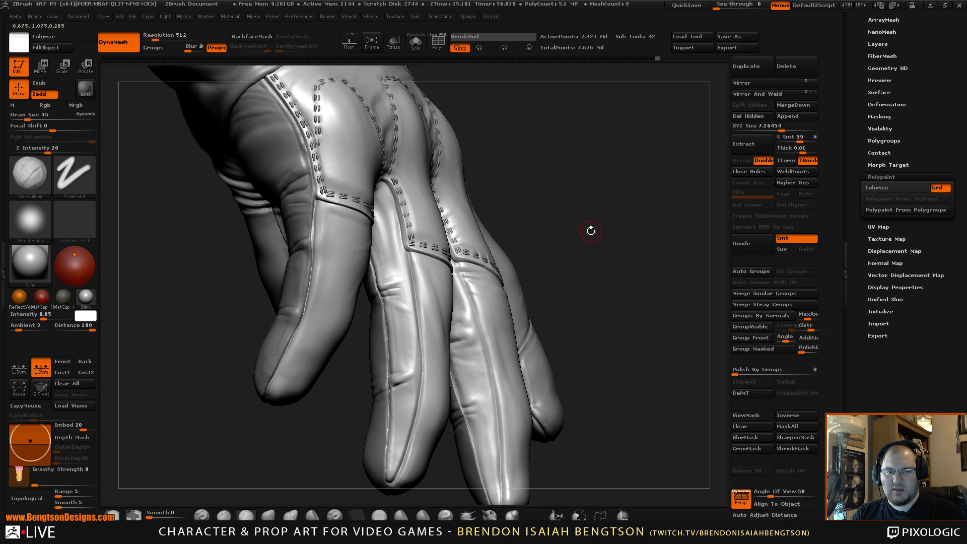
mouse_move(582, 238)
mouse_down()
mouse_move(565, 230)
mouse_move(587, 242)
mouse_move(584, 224)
mouse_up()
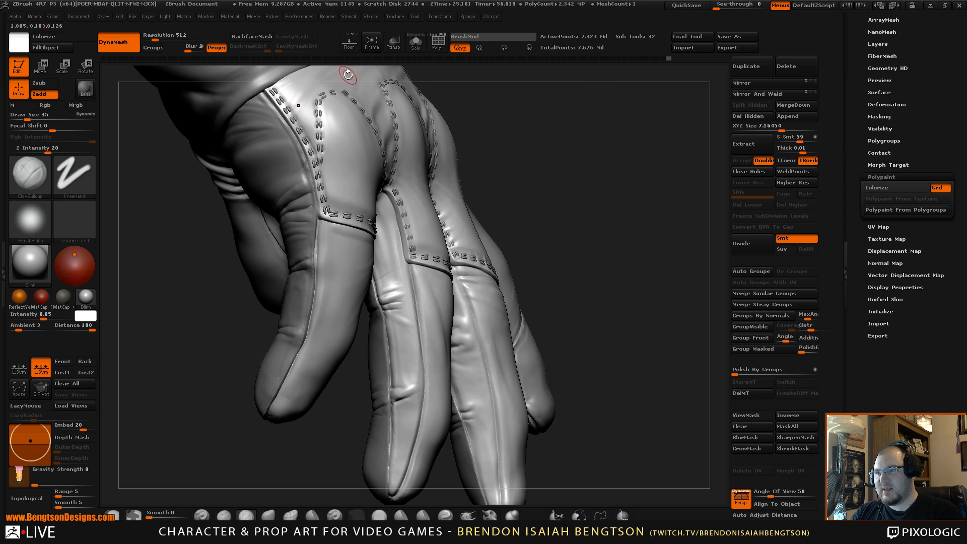
- Reshape the middle finger's side silhouette and fold bumps with Move Topological at draw sizes 45 and 78
mouse_move(633, 256)
mouse_down()
mouse_move(641, 233)
mouse_move(639, 259)
mouse_move(607, 268)
mouse_up()
key(b)
key(m)
key(t)
key(space)
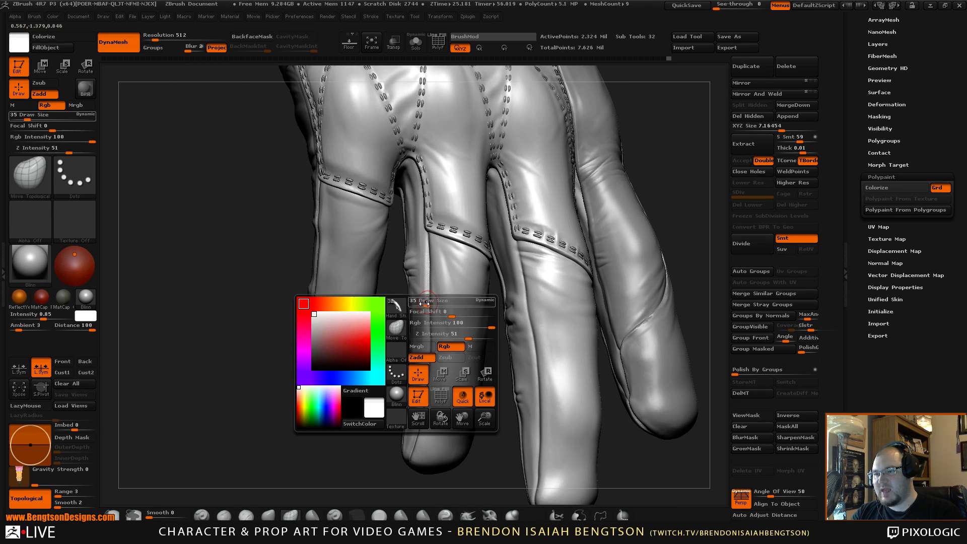
drag(425, 302, 427, 302)
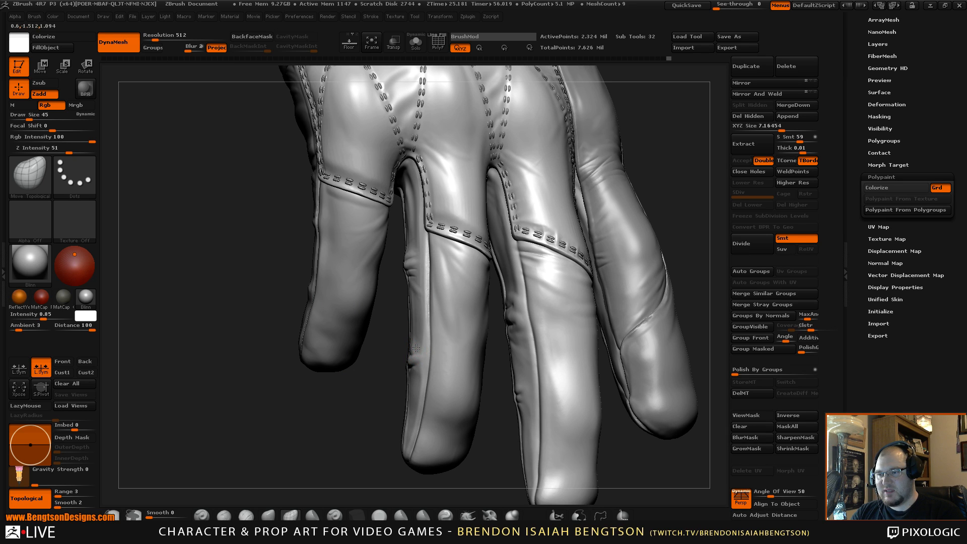
key(space)
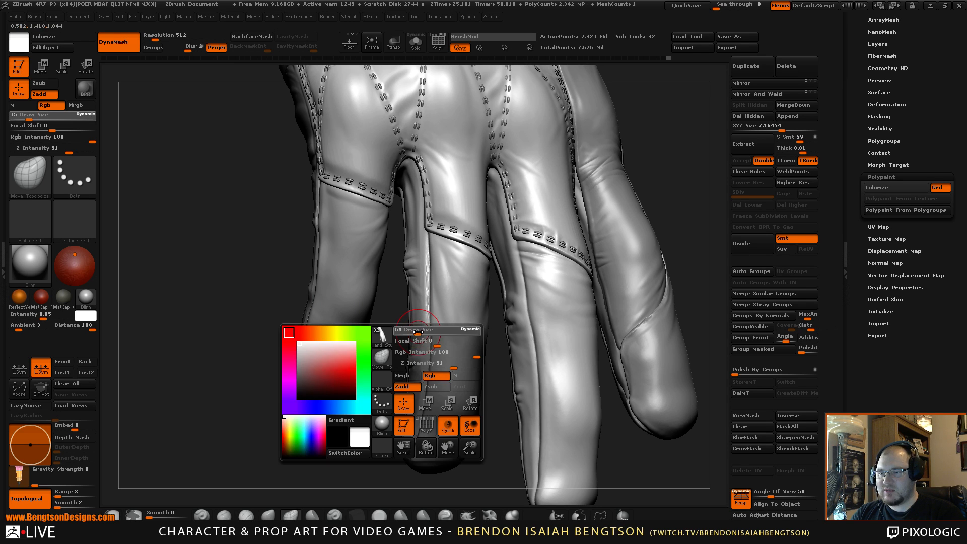
drag(415, 320, 433, 321)
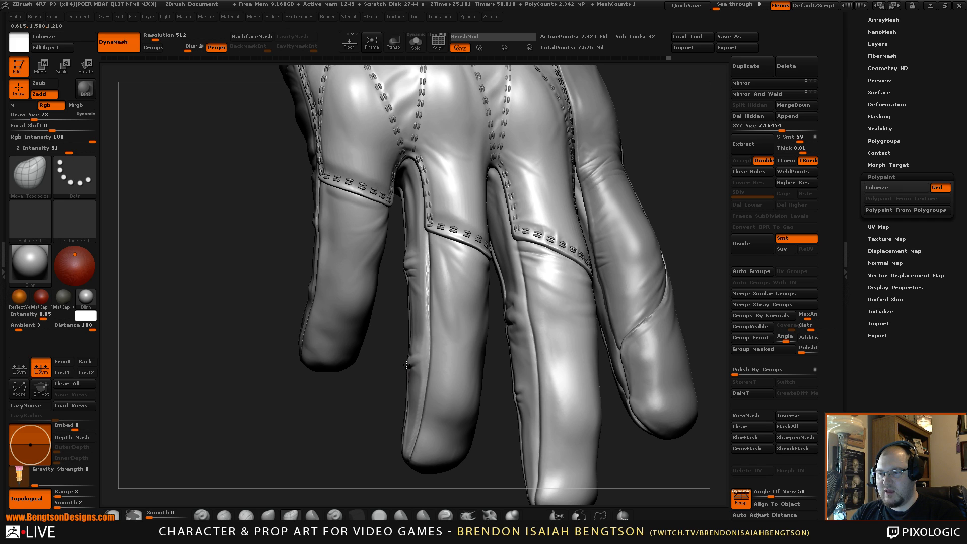
mouse_move(402, 318)
mouse_down()
mouse_move(388, 310)
mouse_move(403, 297)
mouse_up()
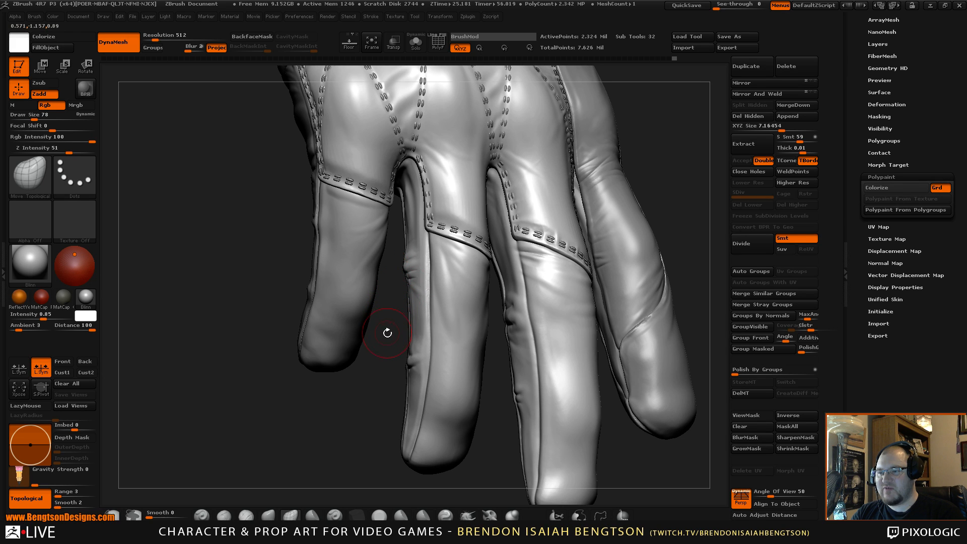
- Sharpen the crease around the ring finger's lower joint with the Dam_Standard brush at draw size 50
key(f)
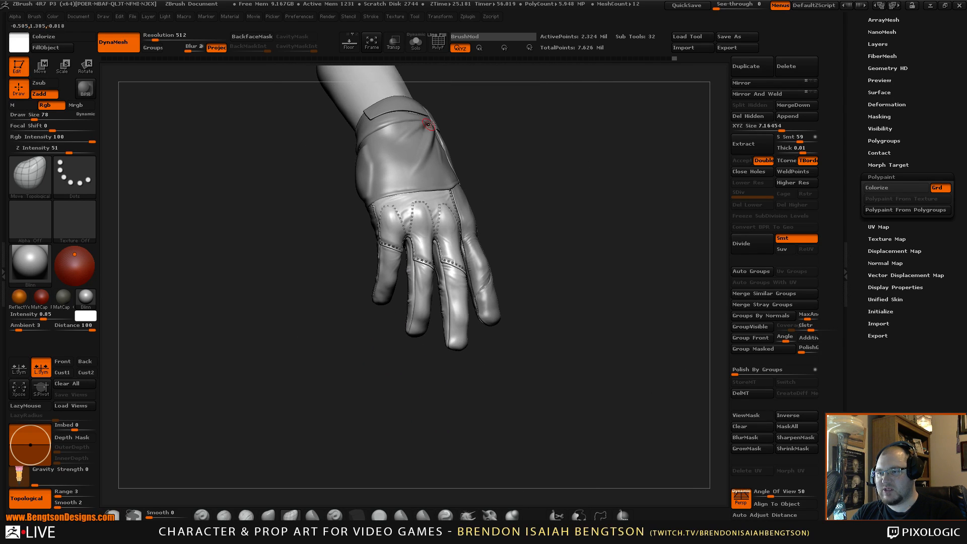
drag(559, 233, 584, 223)
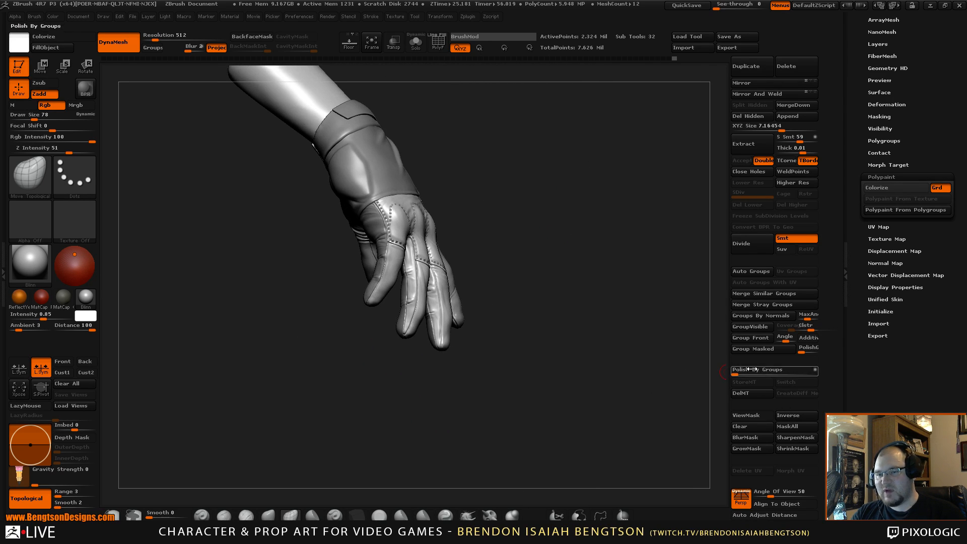
scroll(606, 317, up, 5)
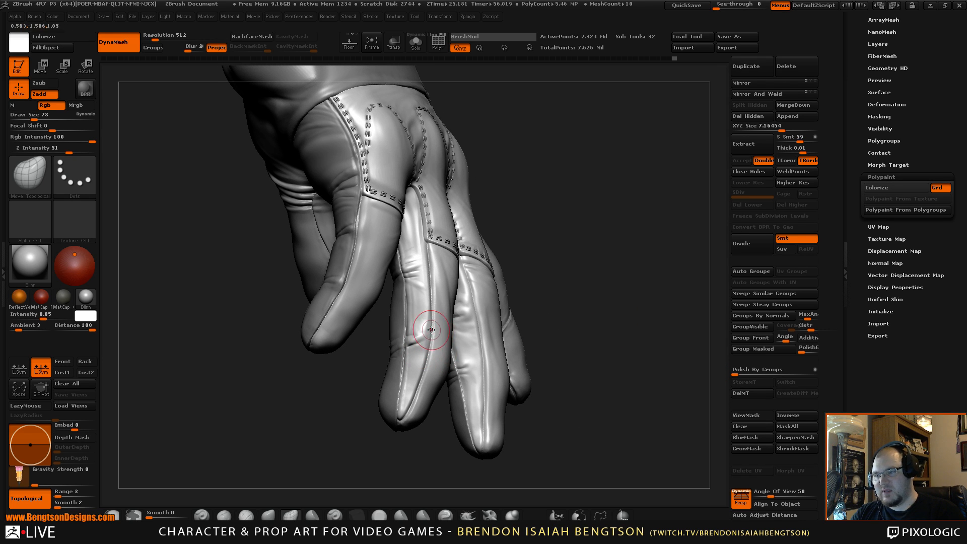
key(space)
drag(436, 328, 427, 328)
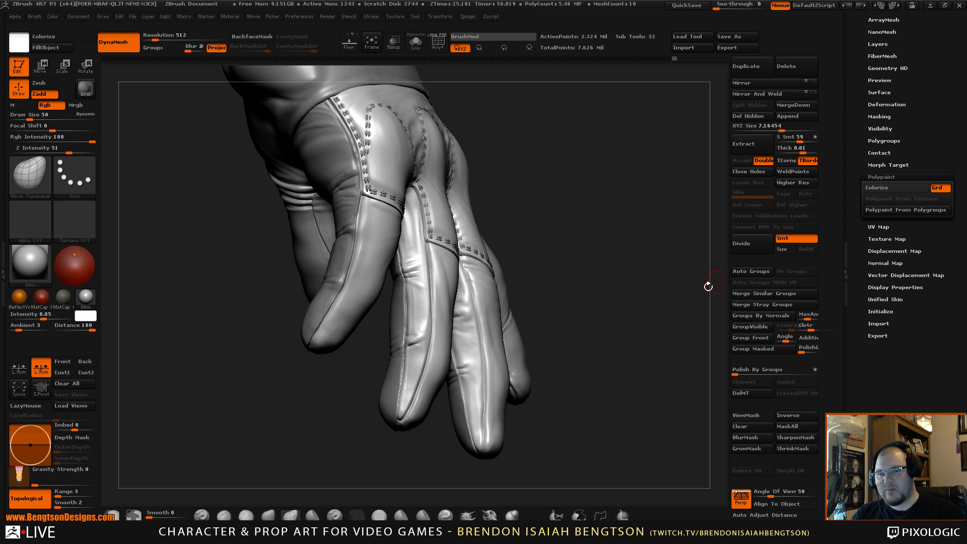
drag(615, 328, 619, 336)
scroll(619, 336, up, 4)
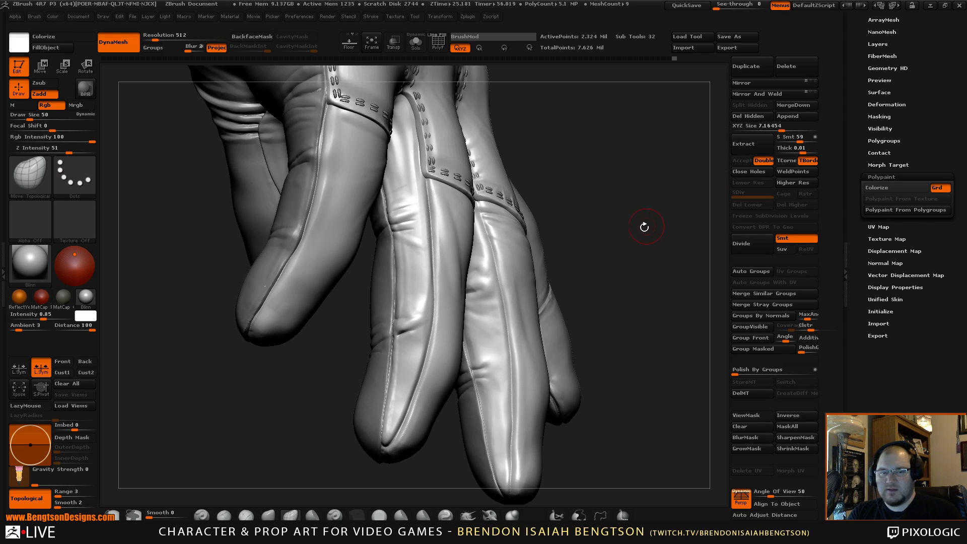
mouse_move(618, 236)
mouse_down()
mouse_move(642, 200)
mouse_move(630, 207)
mouse_up()
key(b)
key(d)
key(s)
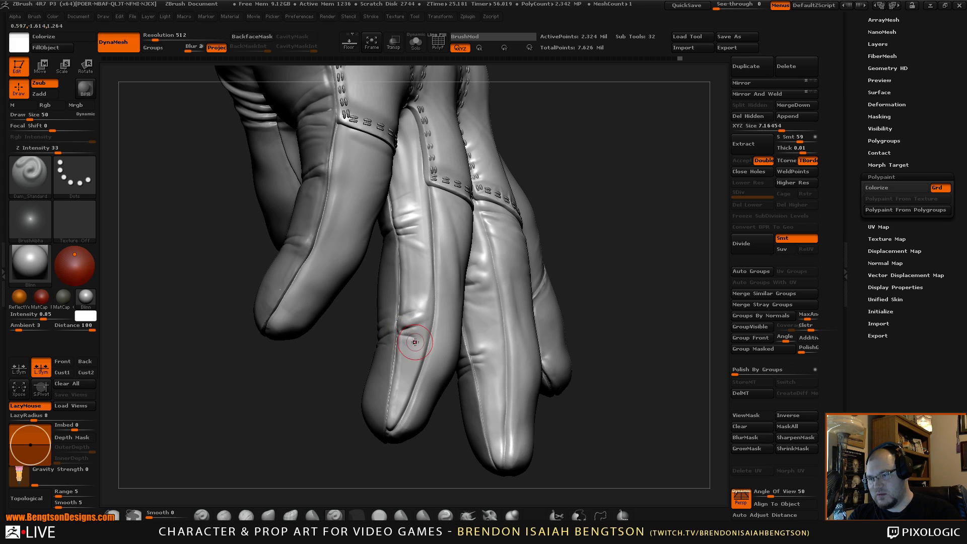
- Switch to the ClayBuildup brush and undo the last strokes at the ring finger's lower crease
key(b)
key(c)
key(b)
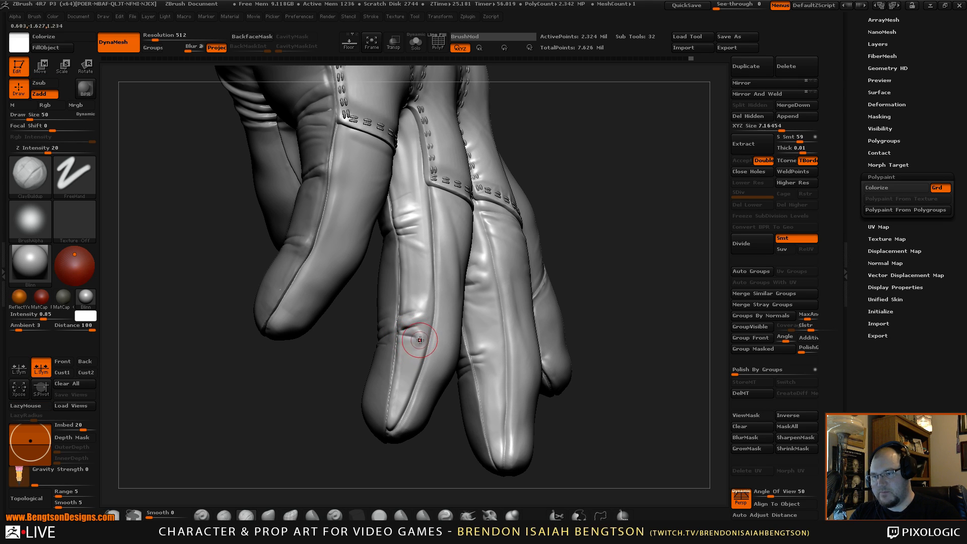
key(ctrl+z)
key(ctrl+z)
key(ctrl+z)
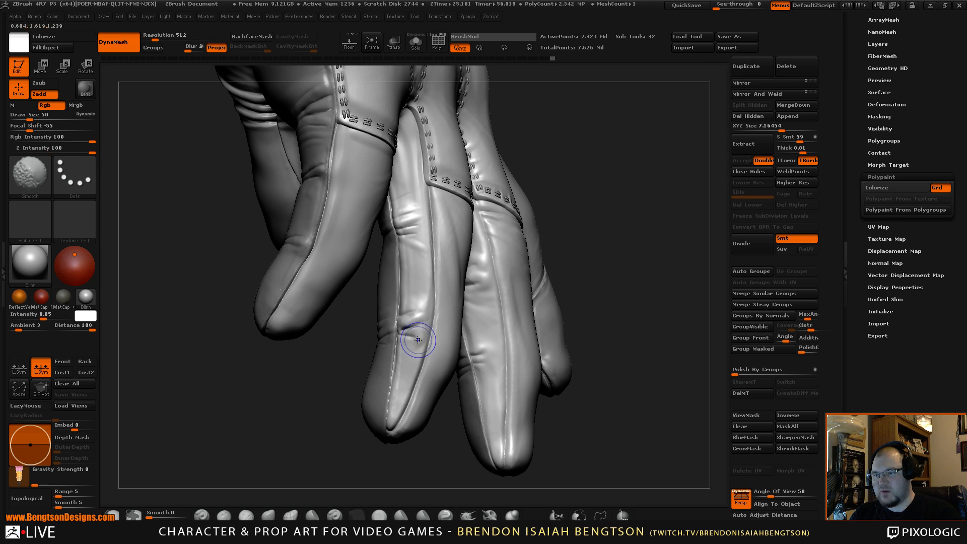
- Build up and smooth soft folds on the ring finger's side panel near its base using ClayBuildup at draw size 37
drag(647, 245, 625, 236)
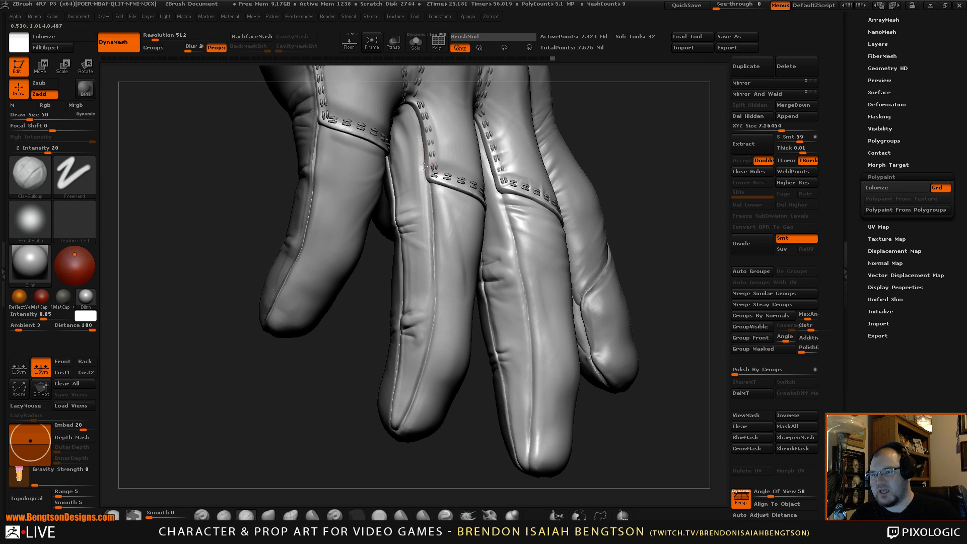
key(ctrl)
key(space)
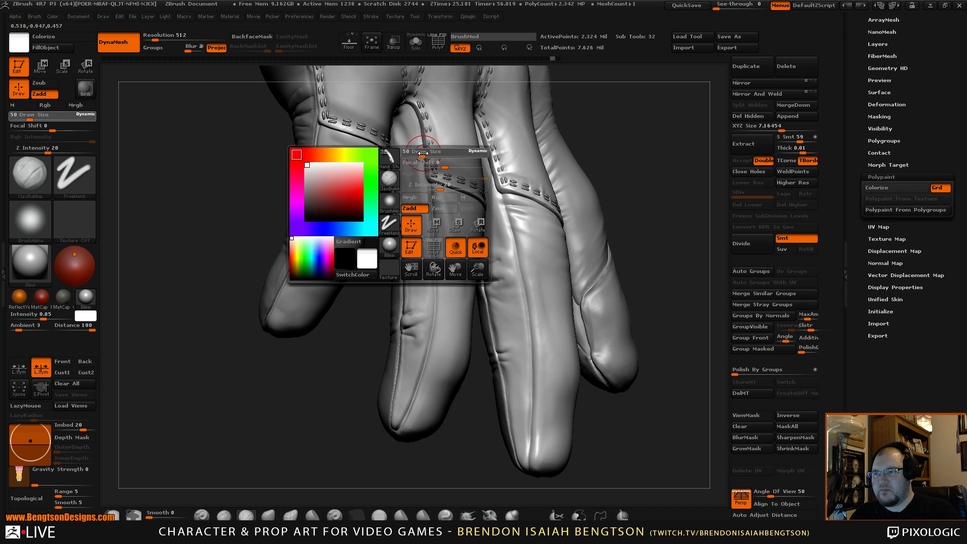
drag(420, 154, 417, 154)
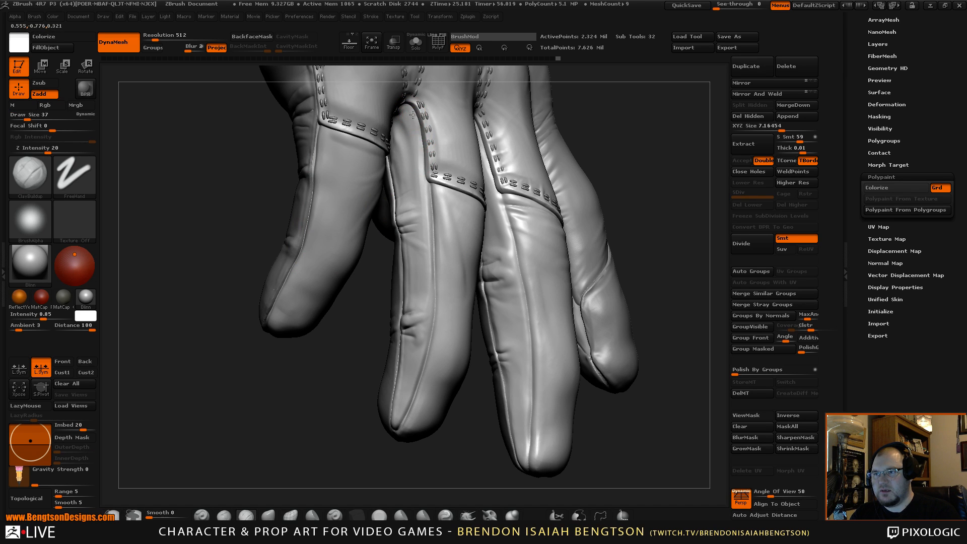
drag(582, 106, 544, 123)
key(shift)
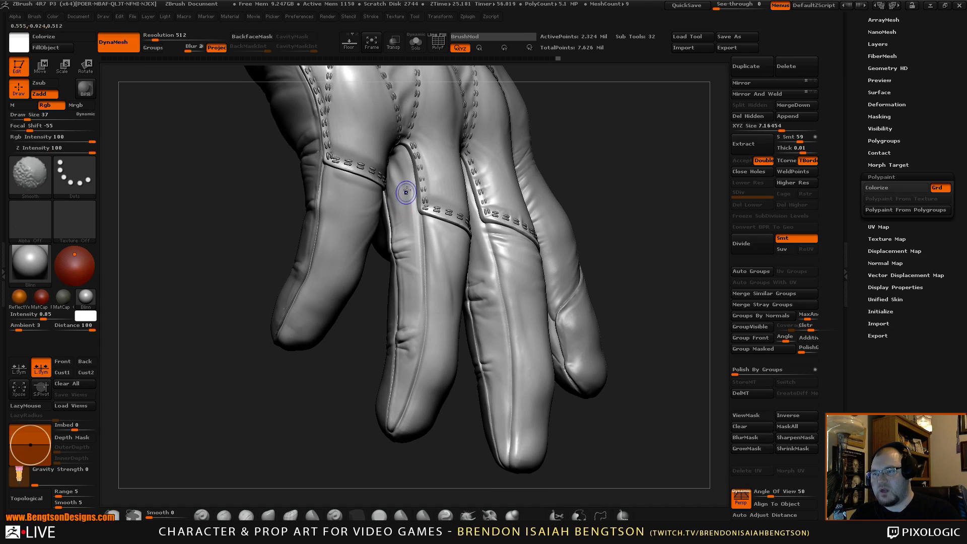
mouse_move(635, 138)
mouse_down()
mouse_move(630, 174)
mouse_move(604, 182)
mouse_up()
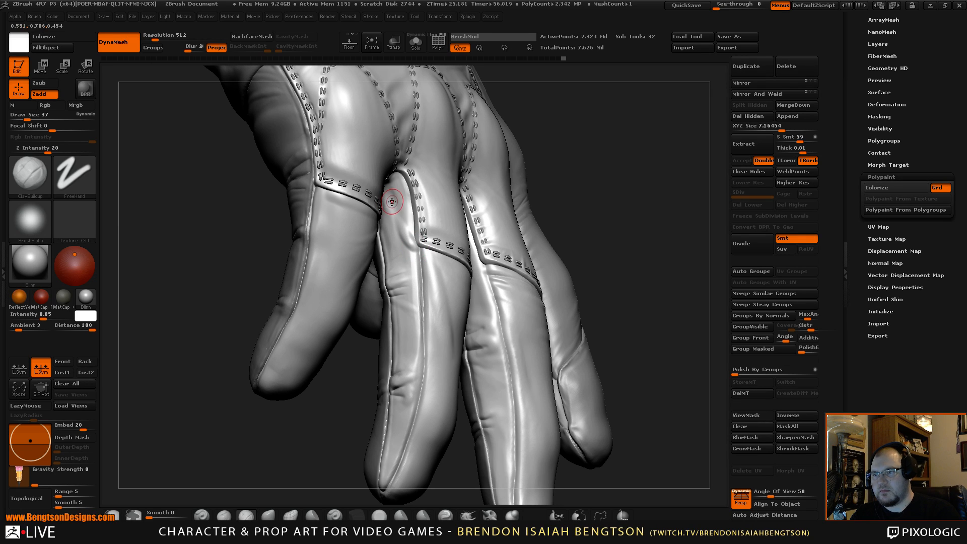
- Add more ClayBuildup folds along the ring finger's upper side, next to the stitched seam and finger web
drag(643, 160, 620, 136)
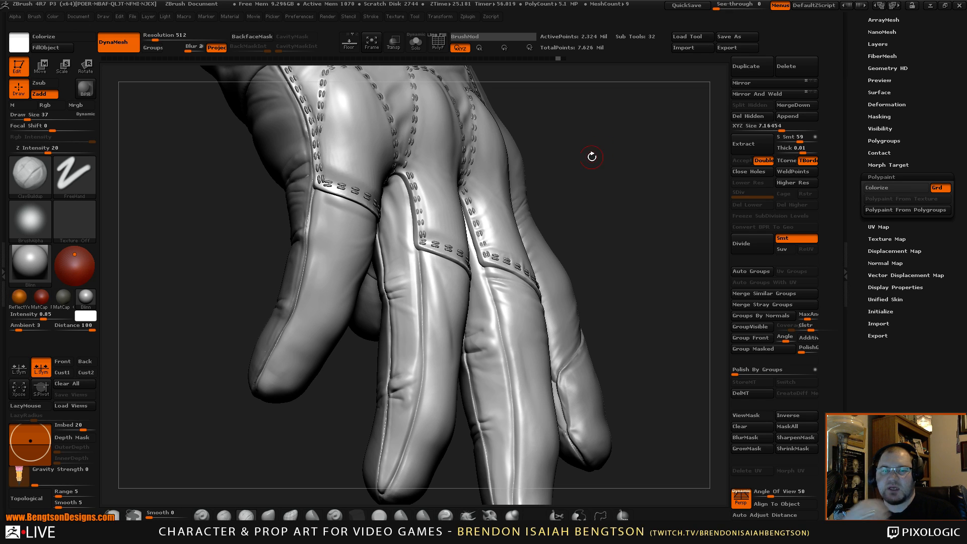
drag(583, 179, 620, 162)
drag(405, 257, 387, 262)
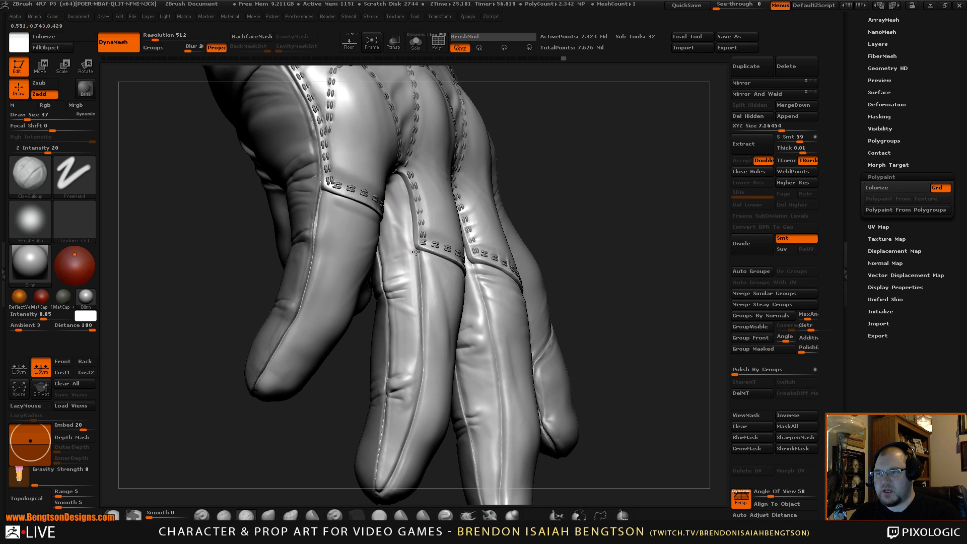
mouse_move(537, 153)
mouse_down()
mouse_move(599, 166)
mouse_move(597, 124)
mouse_up()
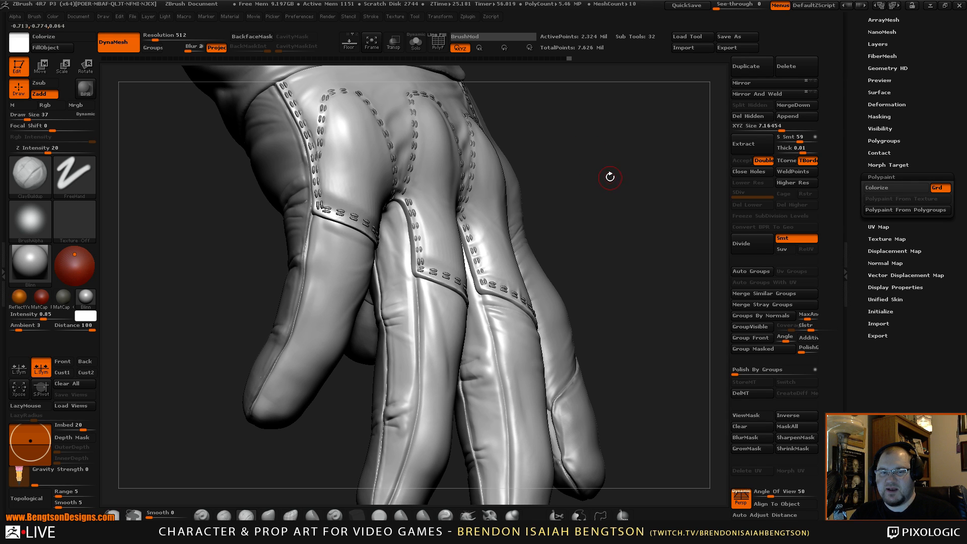
drag(610, 177, 609, 193)
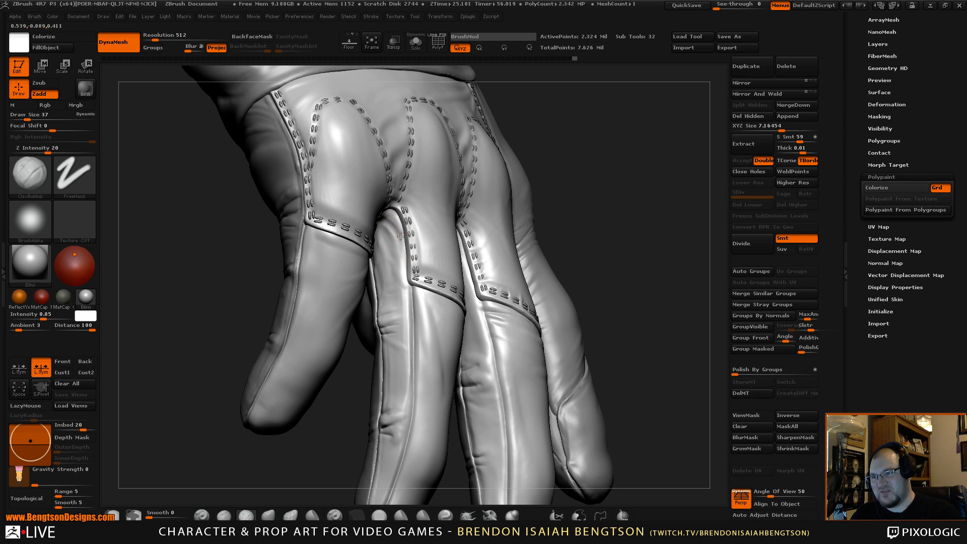
drag(588, 190, 398, 255)
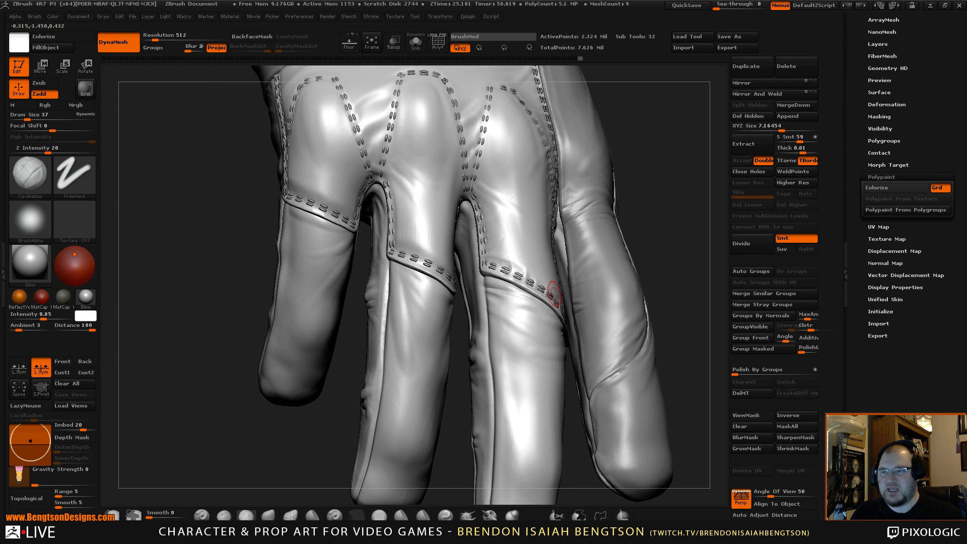
- Examine the knuckles, stitched seams and finger folds on the back of the glove from several angles
drag(659, 175, 661, 177)
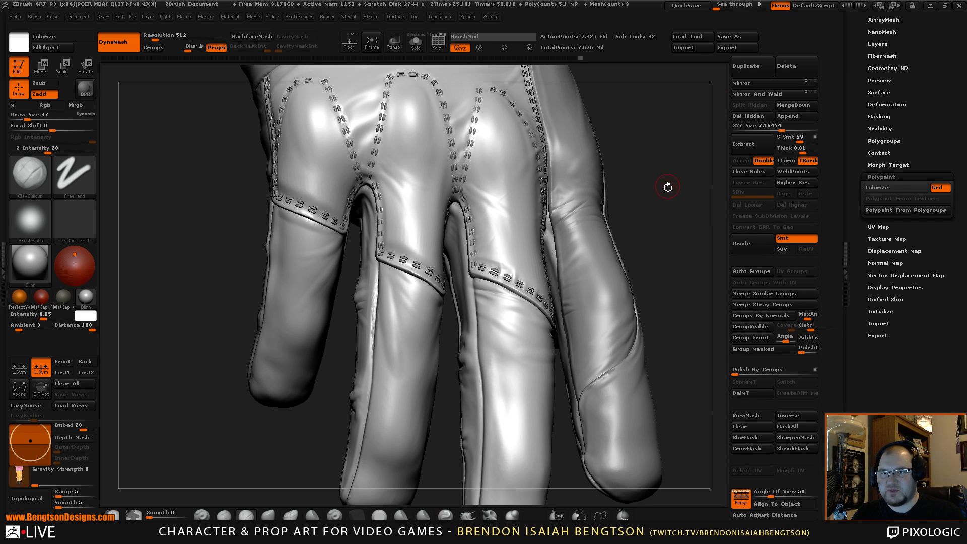
drag(668, 188, 658, 189)
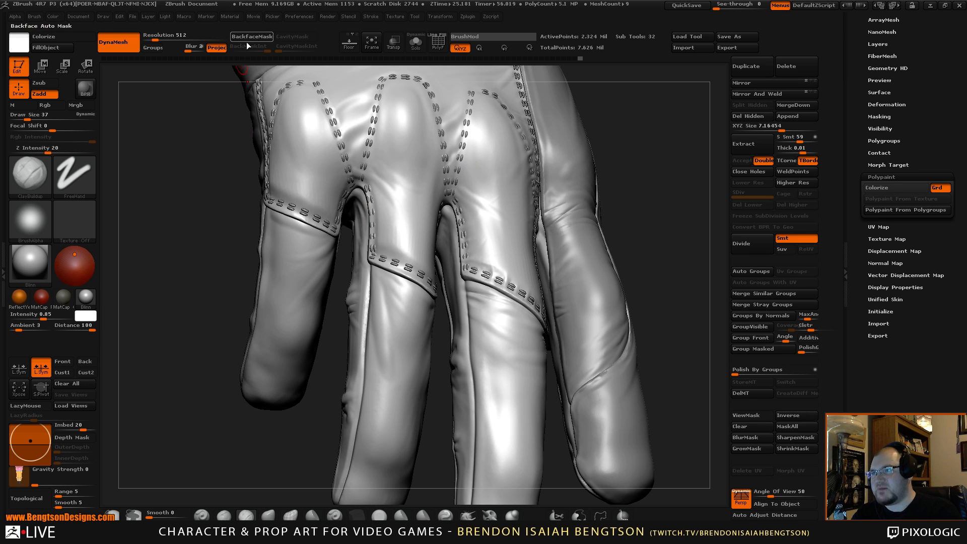
drag(186, 260, 184, 266)
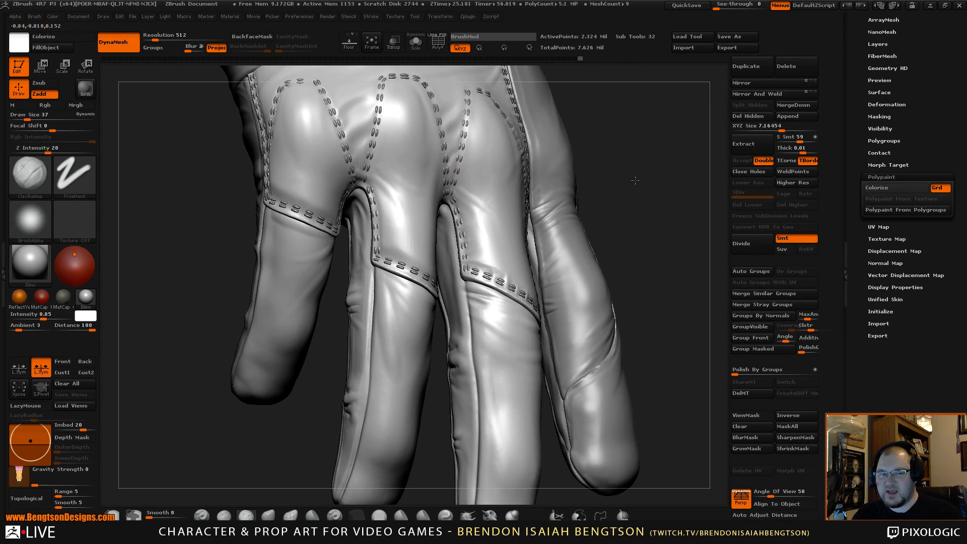
drag(636, 181, 644, 175)
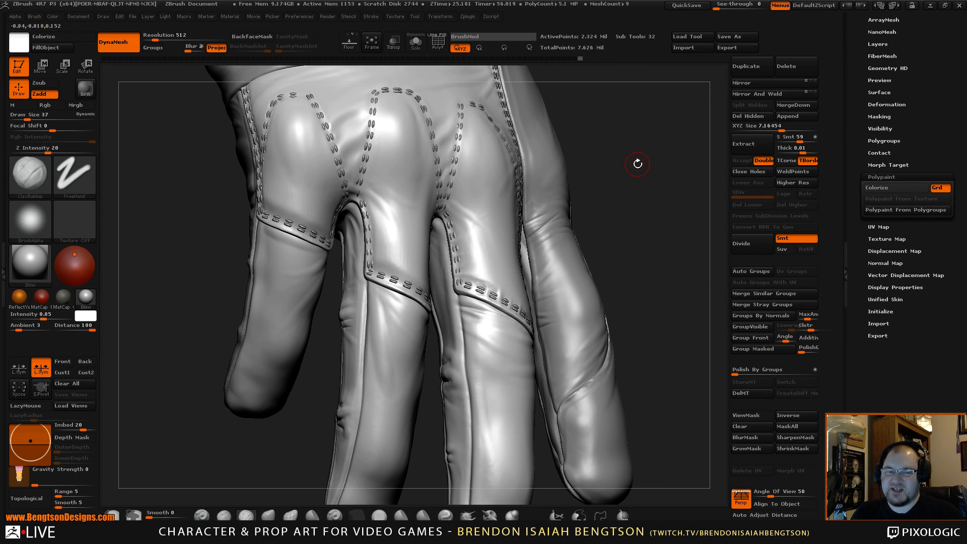
drag(674, 189, 551, 226)
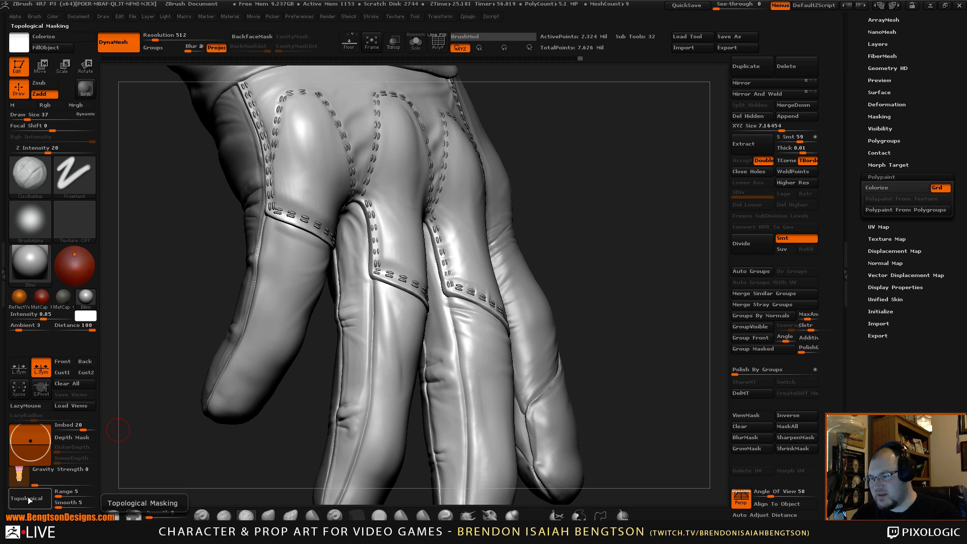
drag(598, 226, 586, 228)
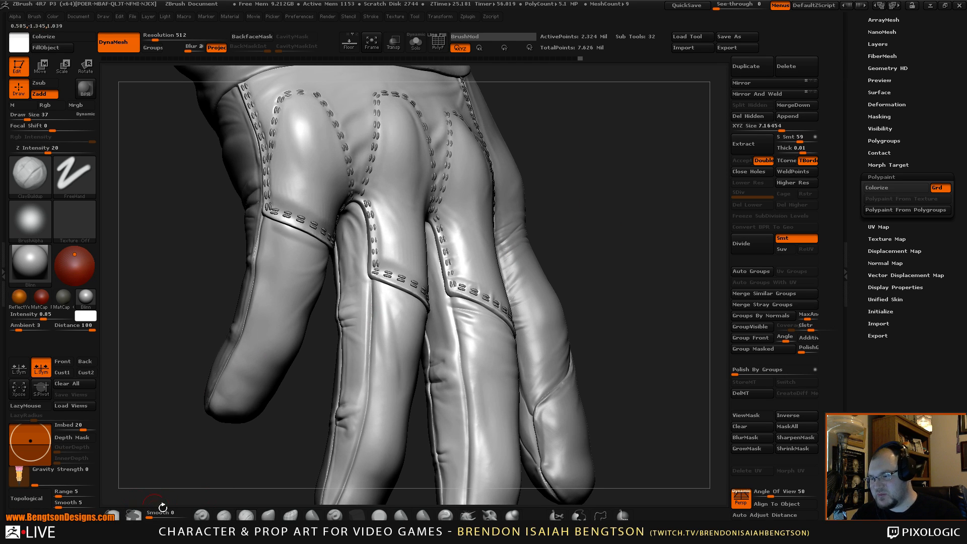
drag(633, 185, 628, 202)
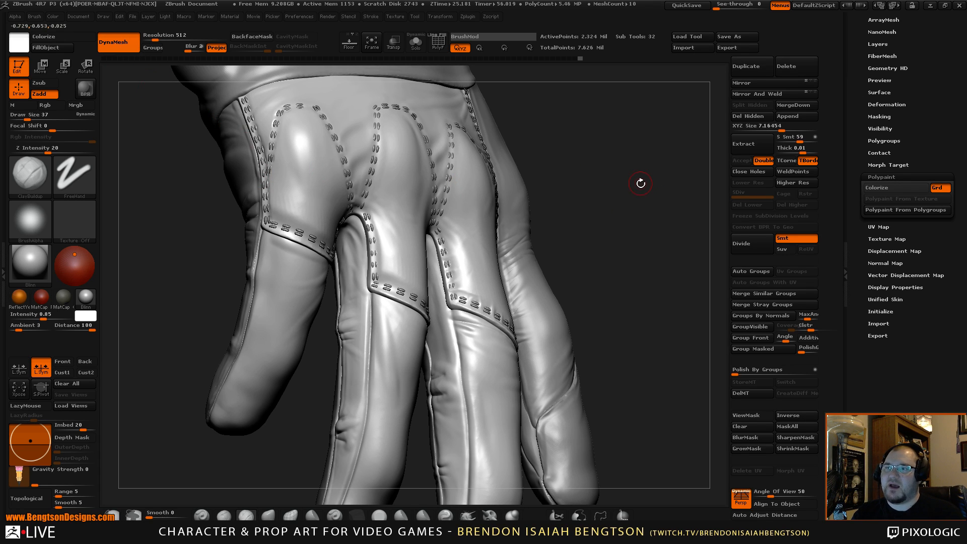
- Raise a thin fold just below the ring finger's stitched seam using inverted Dam_Standard at draw size 30
drag(646, 206, 645, 203)
key(b)
key(d)
key(s)
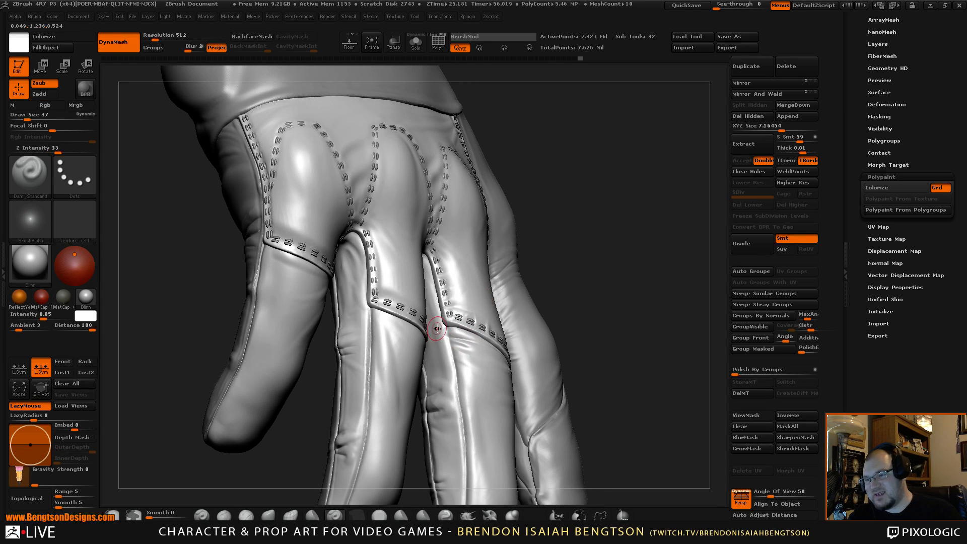
key(space)
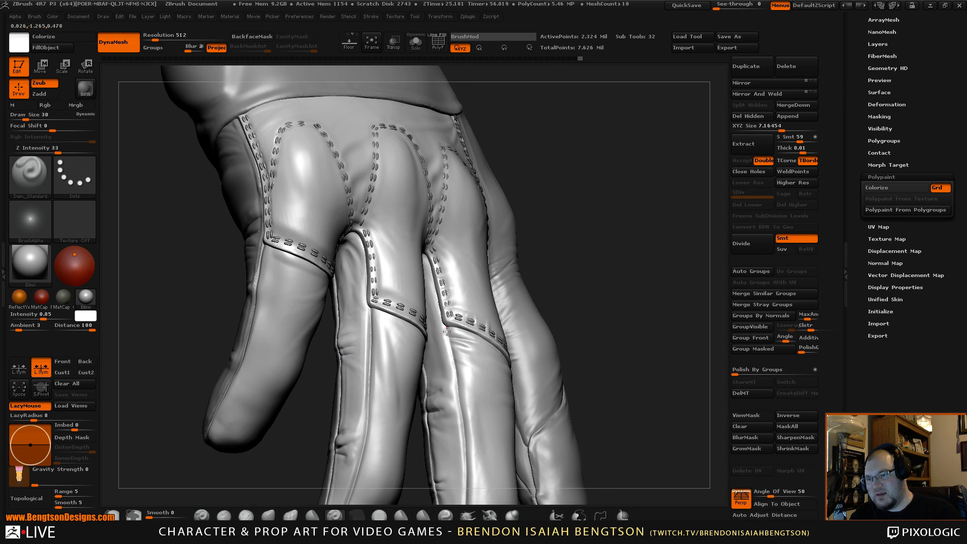
alt+click(446, 331)
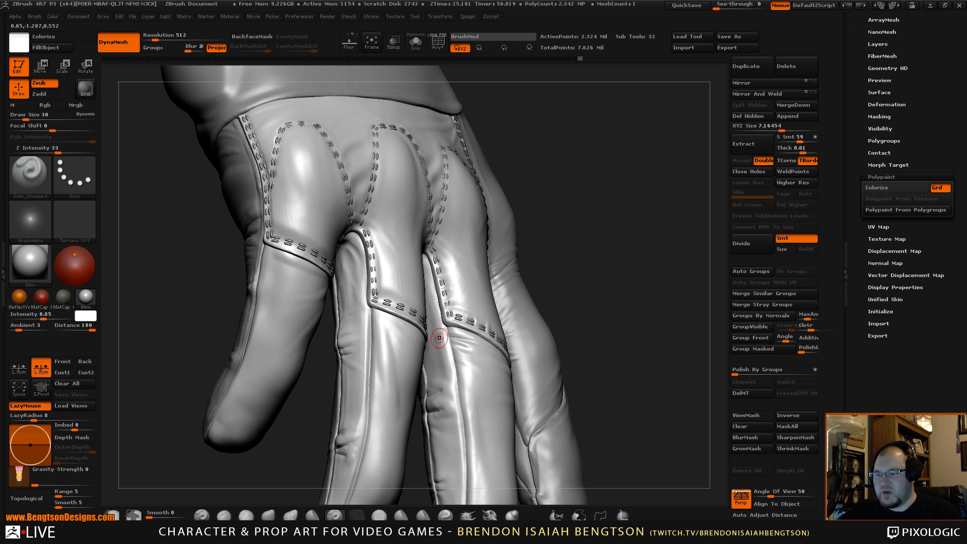
drag(594, 220, 583, 182)
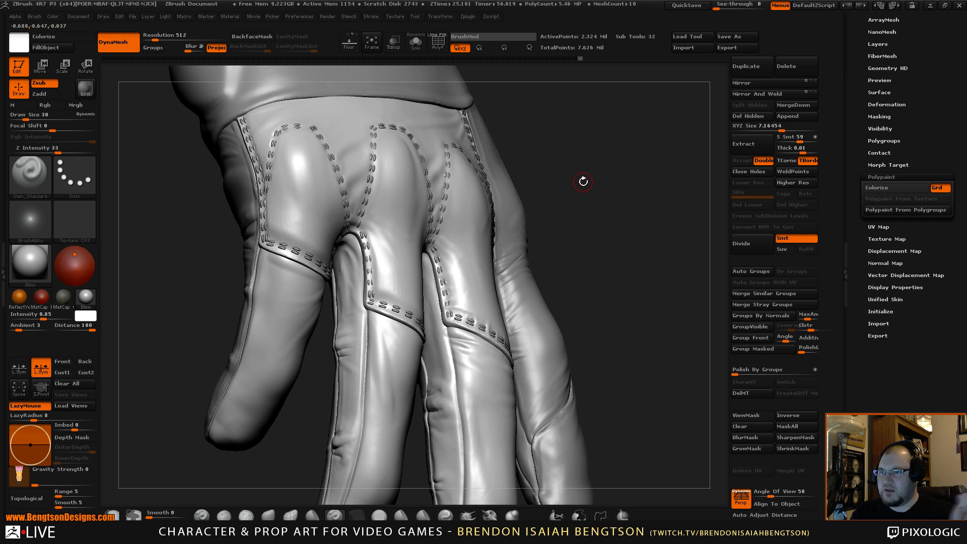
drag(603, 260, 594, 229)
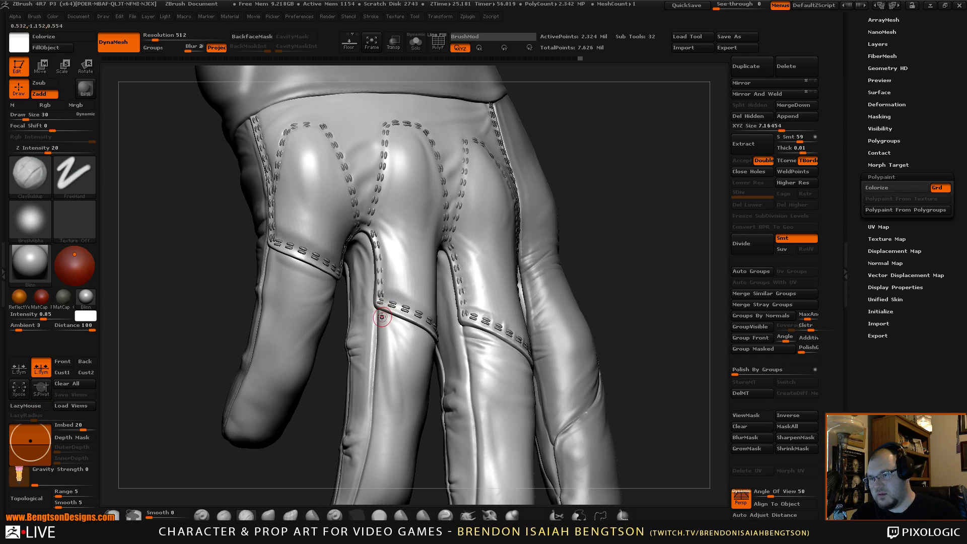
mouse_move(394, 324)
mouse_down()
mouse_move(419, 348)
mouse_move(415, 334)
mouse_up()
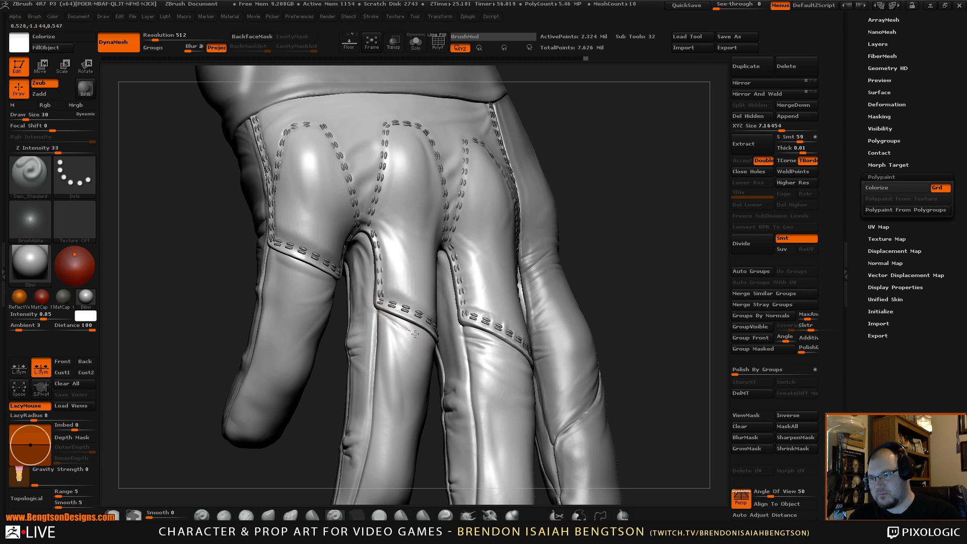
- Add soft ClayBuildup folds at draw size 30 on the little finger just below its stitched seam
drag(655, 255, 620, 264)
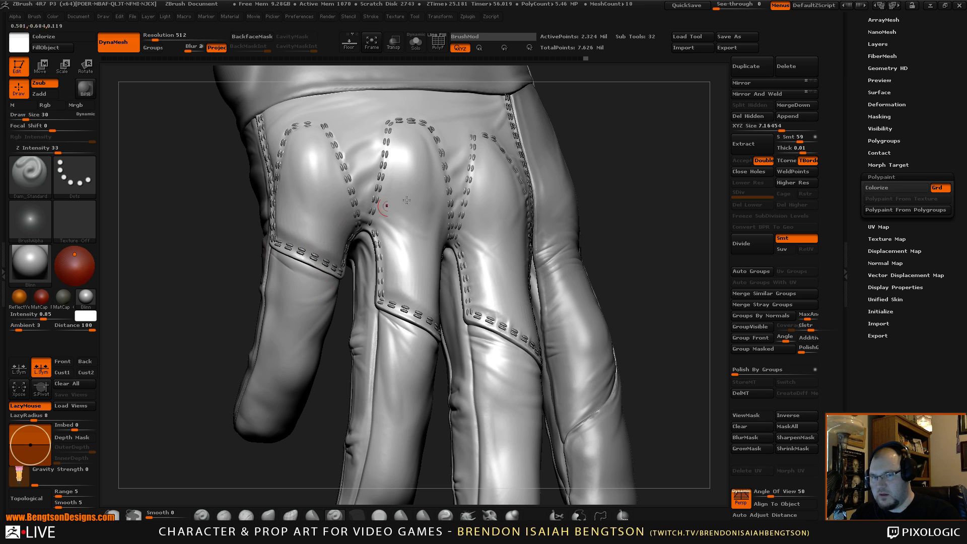
drag(663, 200, 639, 208)
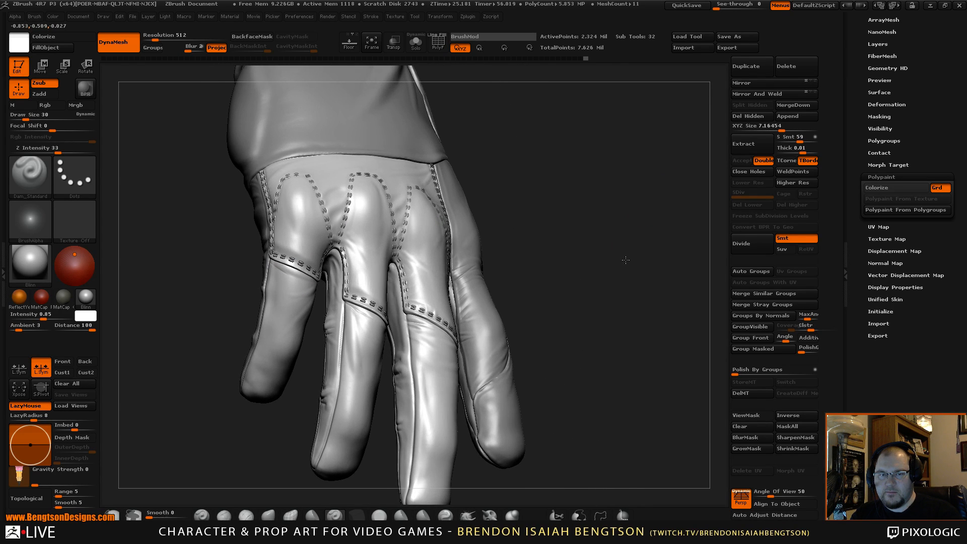
mouse_move(627, 258)
alt+mouse_down()
mouse_move(627, 274)
mouse_move(628, 256)
alt+mouse_up()
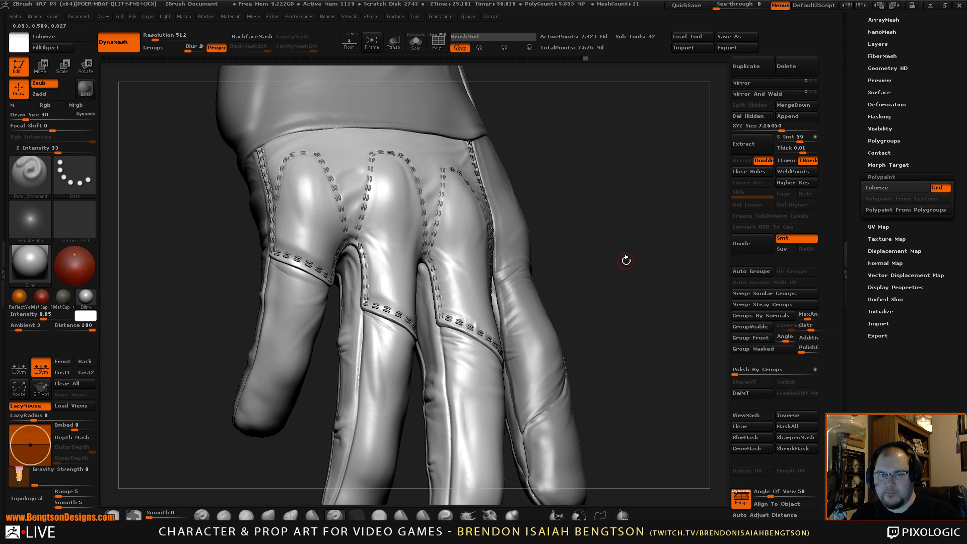
alt+drag(655, 232, 658, 246)
drag(665, 202, 686, 186)
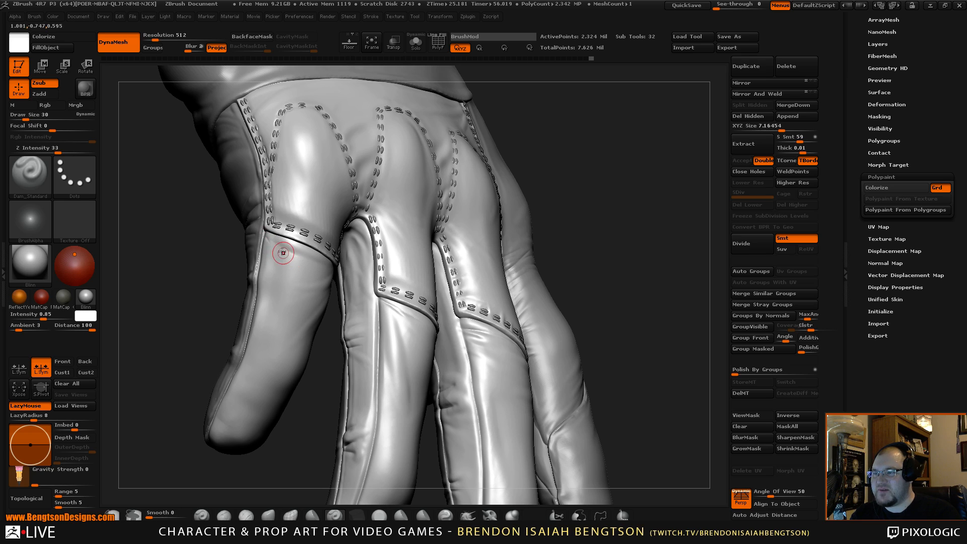
key(b)
key(c)
key(b)
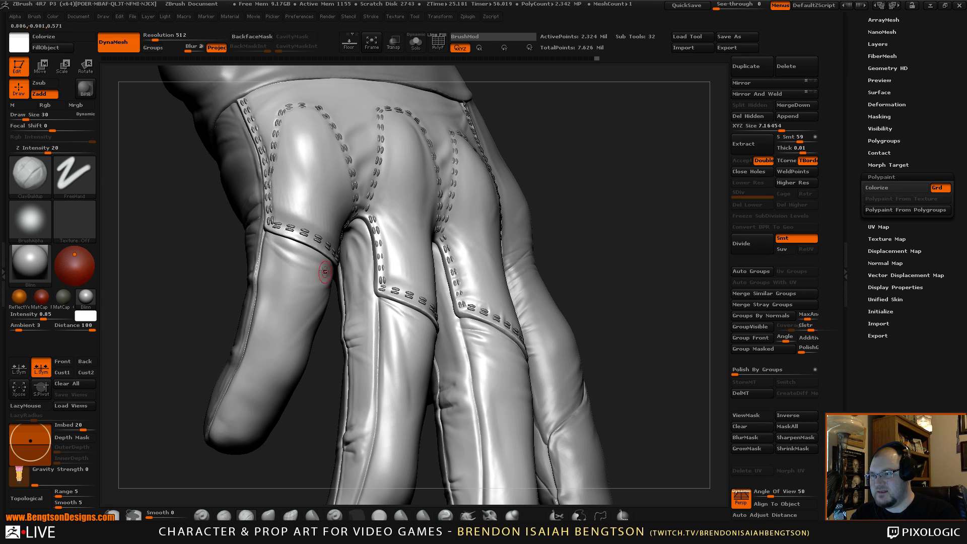
drag(648, 207, 607, 221)
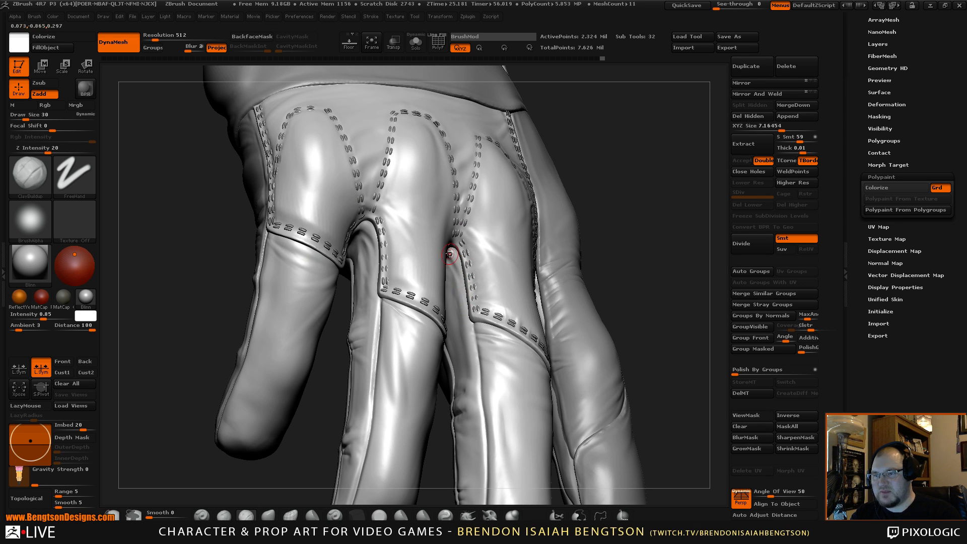
drag(647, 196, 664, 207)
- Refine the finger folds below the stitched seams with Dam_Standard, and switch to Move Topological at draw size 59
key(b)
key(d)
key(s)
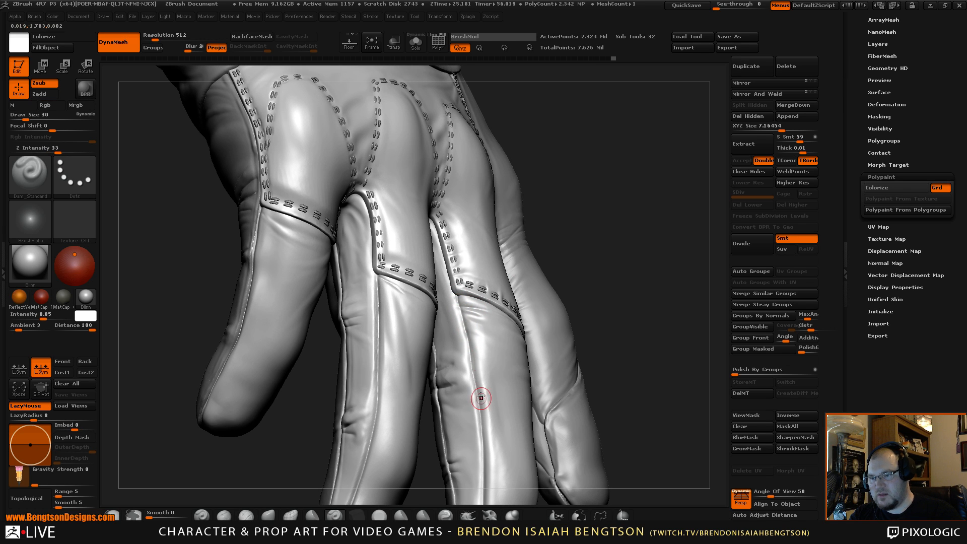
drag(616, 259, 616, 255)
drag(628, 257, 373, 295)
key(space)
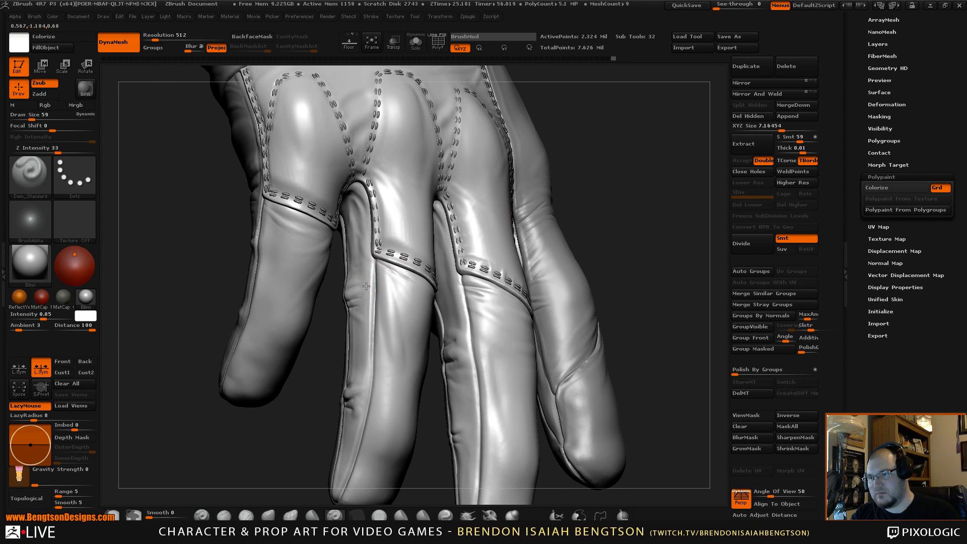
key(b)
key(m)
key(t)
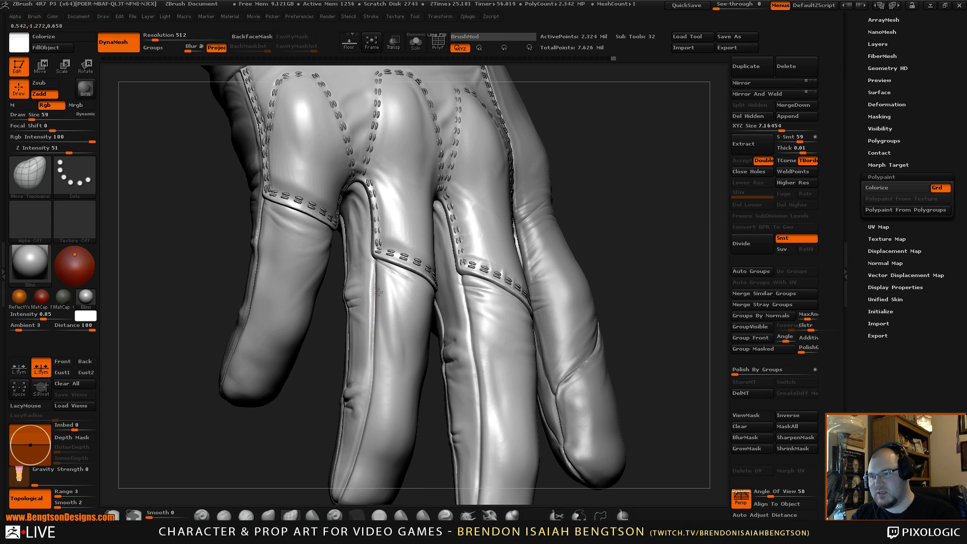
- Set up the ClayBuildup brush at draw size 42 over the folds between the palm and the thumb
mouse_move(668, 212)
mouse_down()
mouse_move(658, 153)
mouse_move(627, 216)
mouse_move(624, 311)
mouse_move(619, 279)
mouse_move(583, 299)
mouse_move(648, 309)
mouse_move(646, 320)
mouse_move(575, 330)
mouse_move(601, 334)
mouse_move(613, 309)
mouse_move(704, 331)
mouse_move(598, 326)
mouse_move(609, 320)
mouse_move(589, 274)
mouse_move(607, 321)
mouse_move(646, 110)
mouse_move(594, 212)
mouse_move(565, 331)
mouse_move(594, 296)
mouse_move(603, 327)
mouse_move(574, 321)
mouse_move(618, 316)
mouse_move(592, 261)
mouse_up()
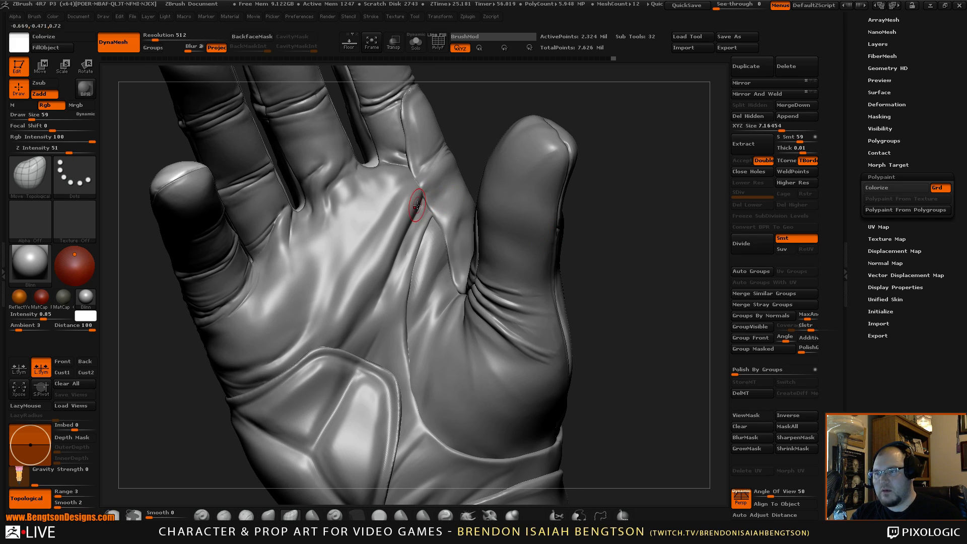
drag(579, 175, 646, 242)
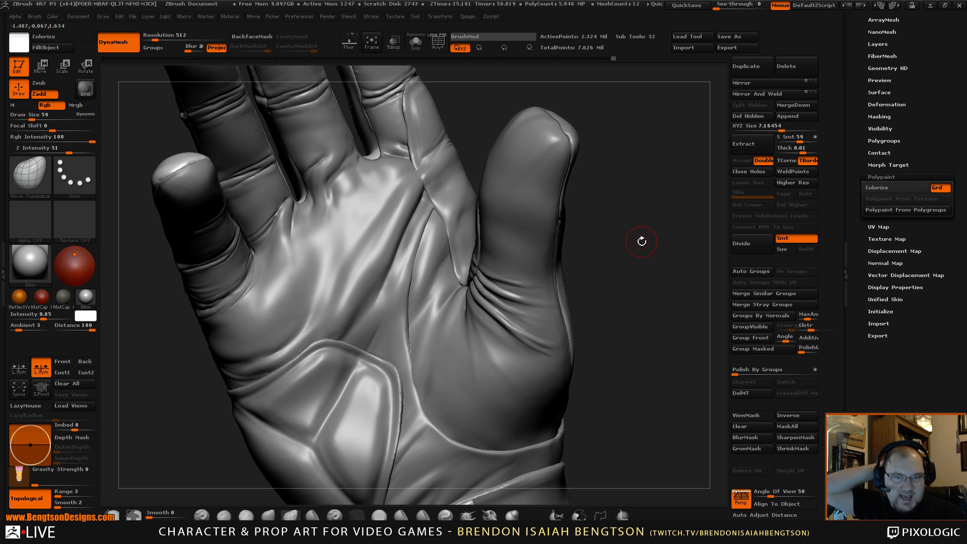
drag(658, 272, 649, 263)
key(b)
key(c)
key(b)
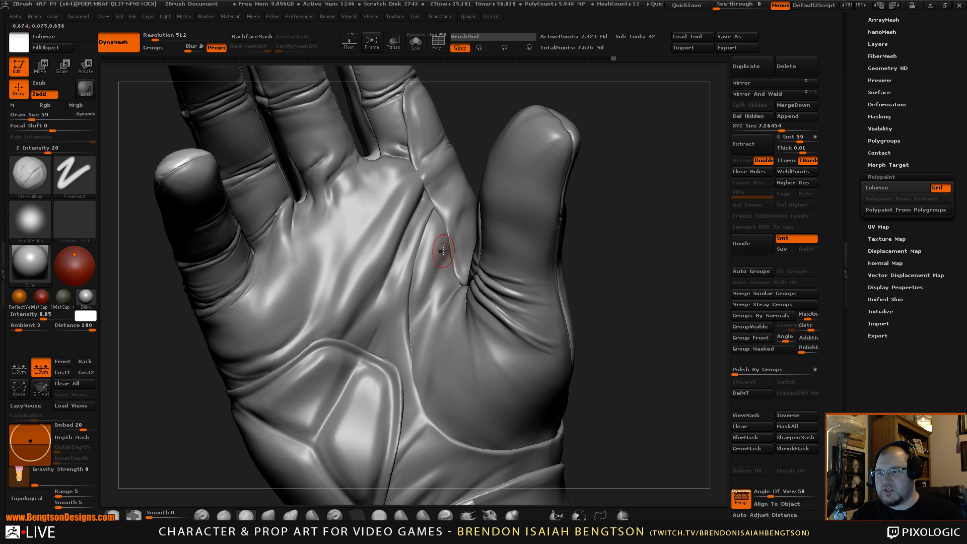
key(space)
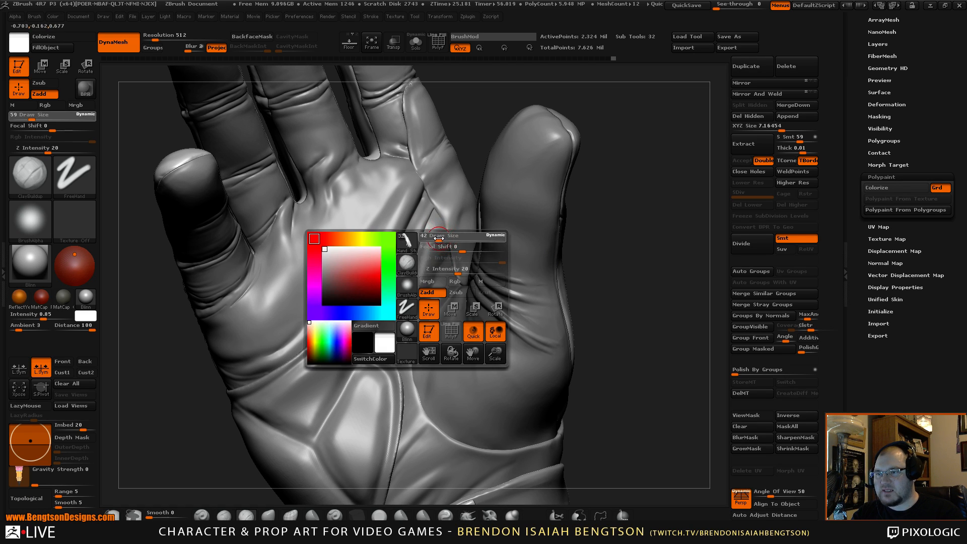
click(439, 238)
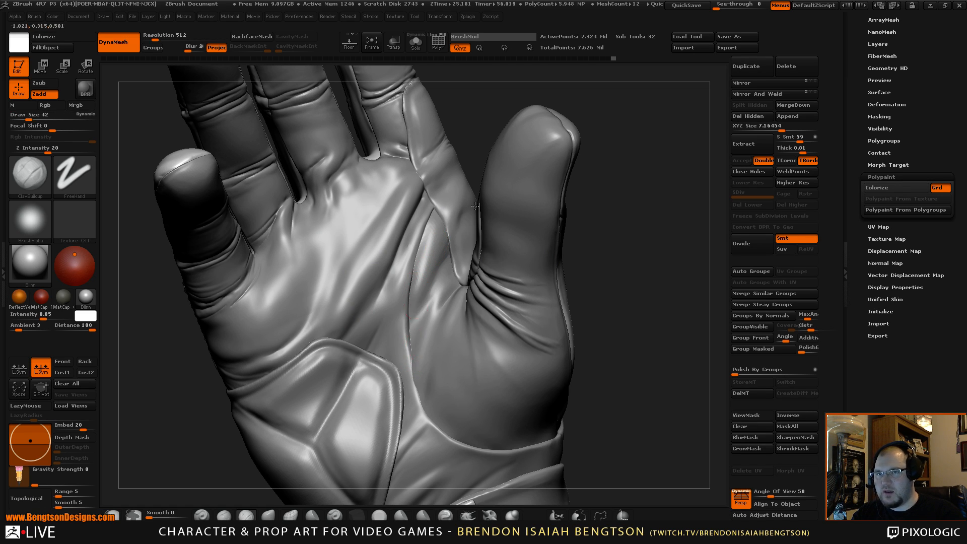
drag(865, 44, 867, 90)
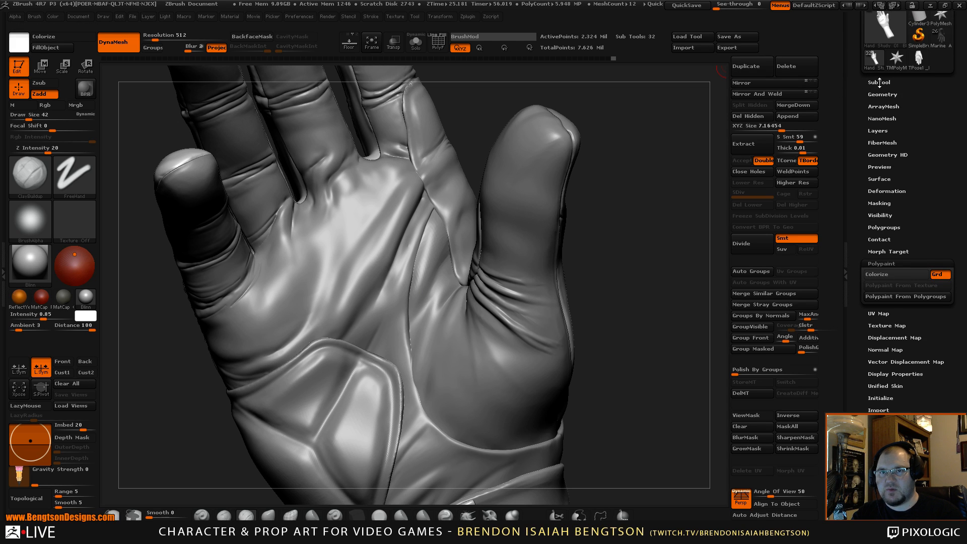
click(880, 82)
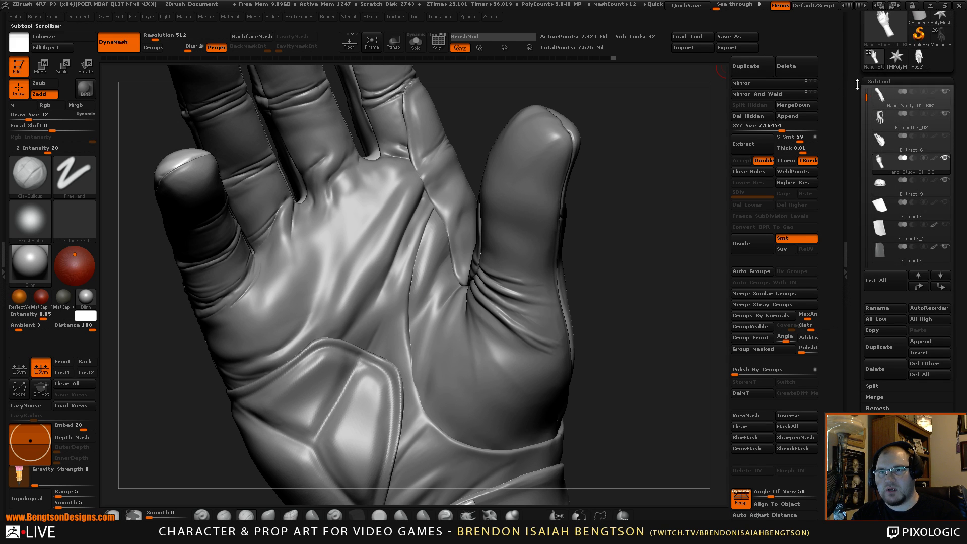
click(879, 81)
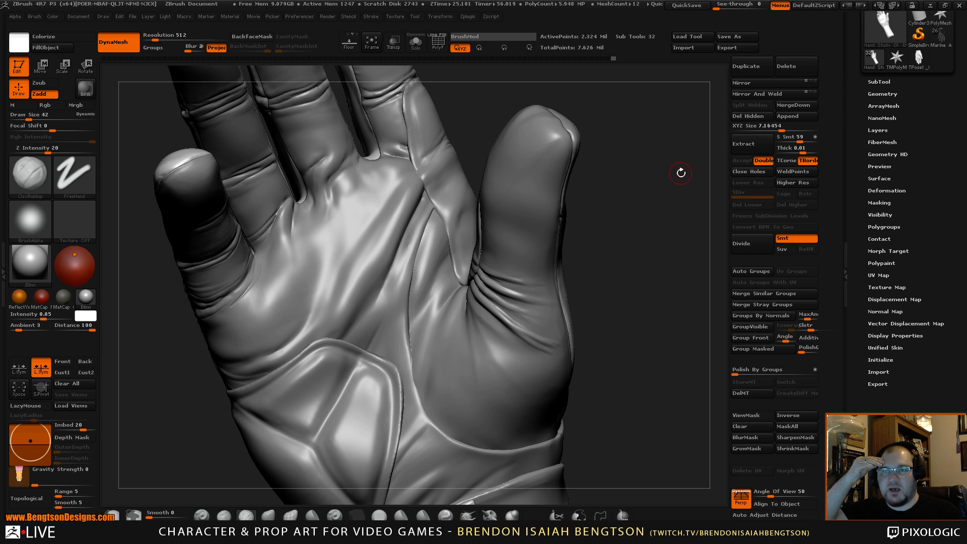
- Carve and smooth long creases on the thumb-base panel (Extract18) along the palm seam using Dam_Standard at draw size 42
drag(646, 240, 647, 257)
key(b)
key(d)
key(s)
alt+click(442, 275)
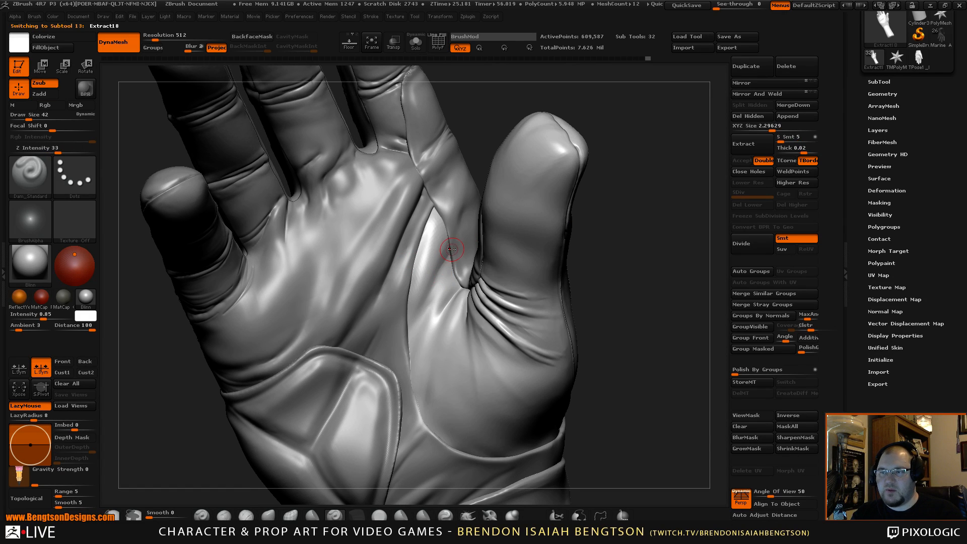
drag(452, 249, 413, 343)
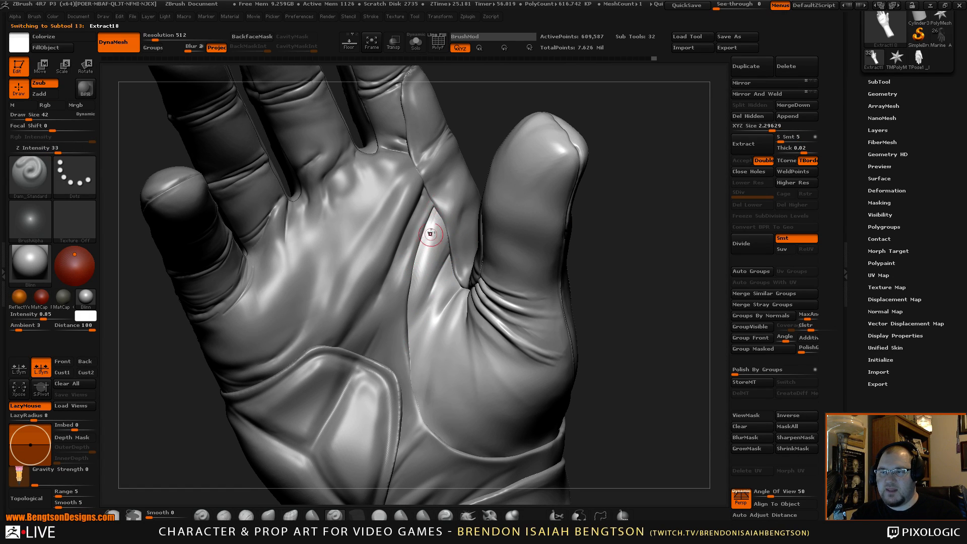
key(shift)
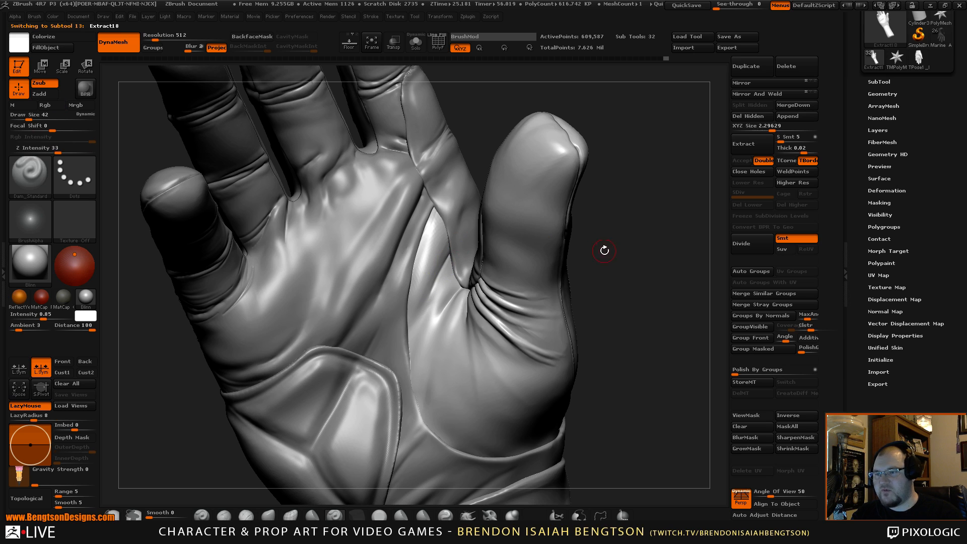
mouse_move(605, 248)
mouse_down()
mouse_move(611, 241)
mouse_move(622, 276)
mouse_move(609, 238)
mouse_up()
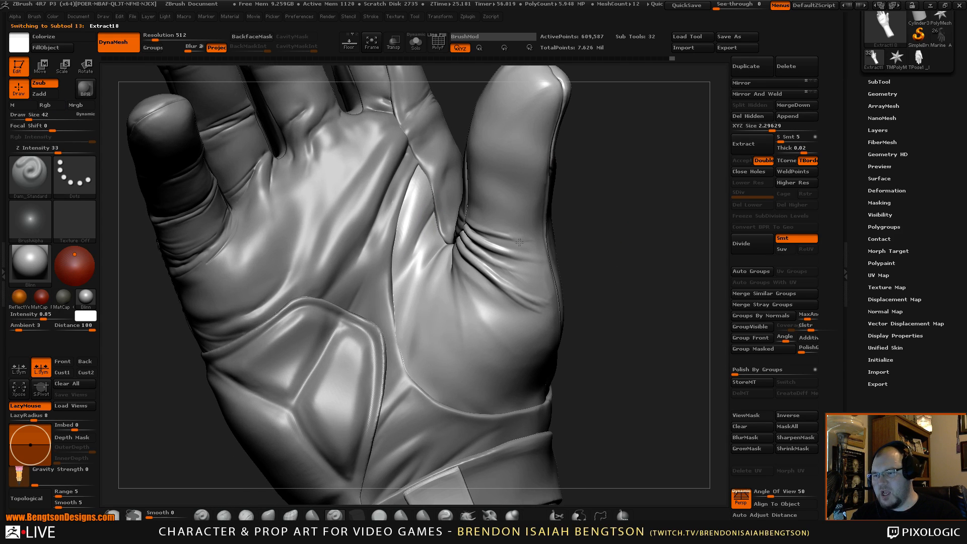
- Reshape the thumb-base panel along the palm seam using Move Topological at draw size 89
key(b)
key(m)
key(t)
key(space)
drag(390, 316, 415, 290)
drag(613, 251, 542, 282)
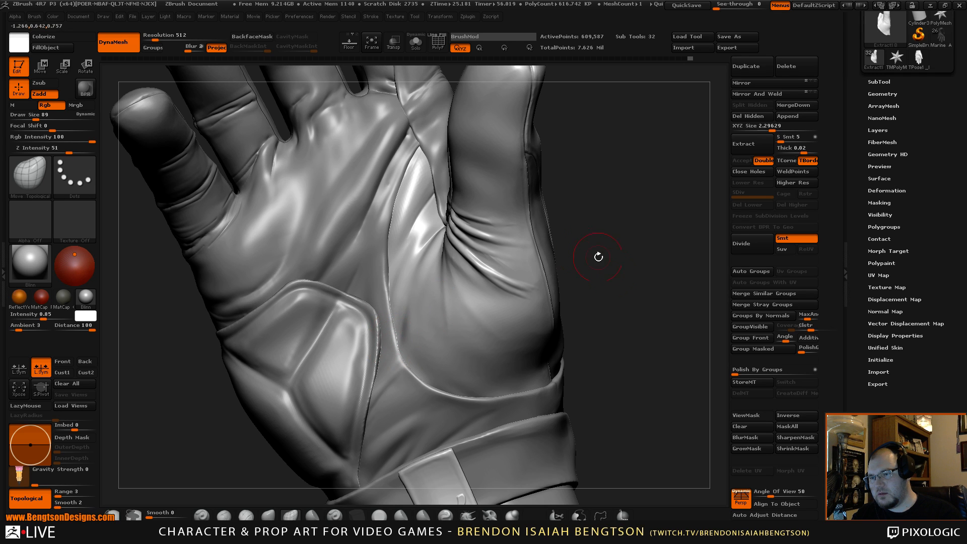
drag(596, 257, 630, 274)
- Select the palm piece Extract17_02, set up ClayBuildup at draw size 32 with LazyMouse on, and save the project
alt+click(362, 221)
key(b)
key(c)
key(b)
key(space)
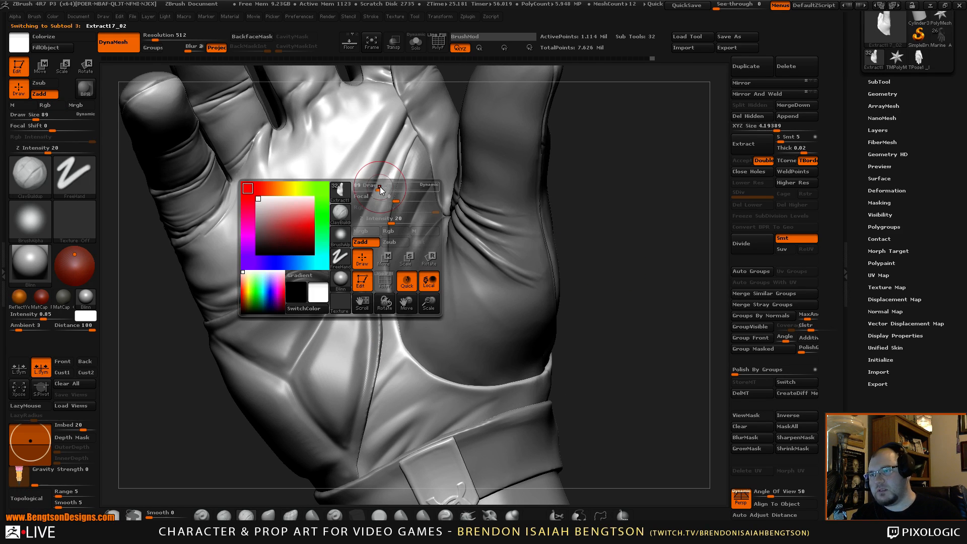
drag(384, 191, 369, 192)
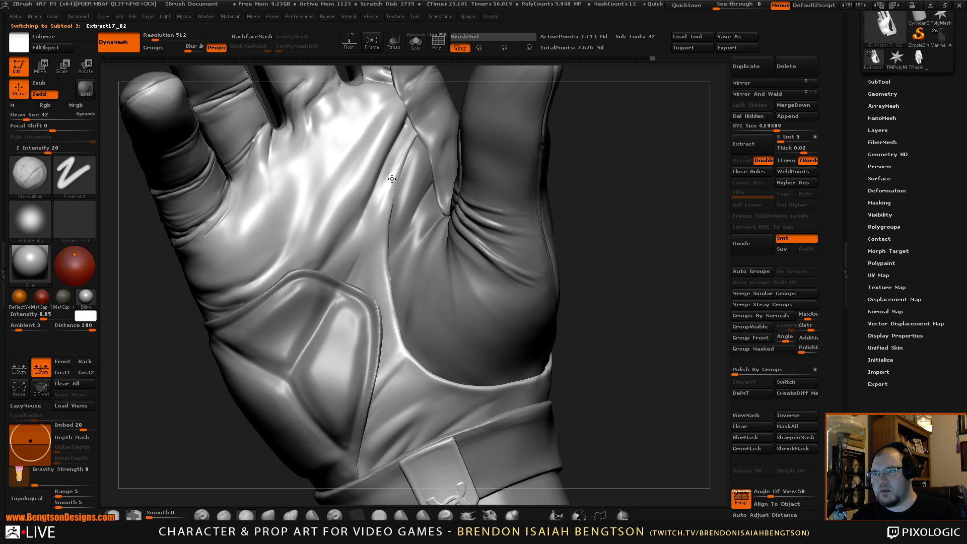
key(ctrl+s)
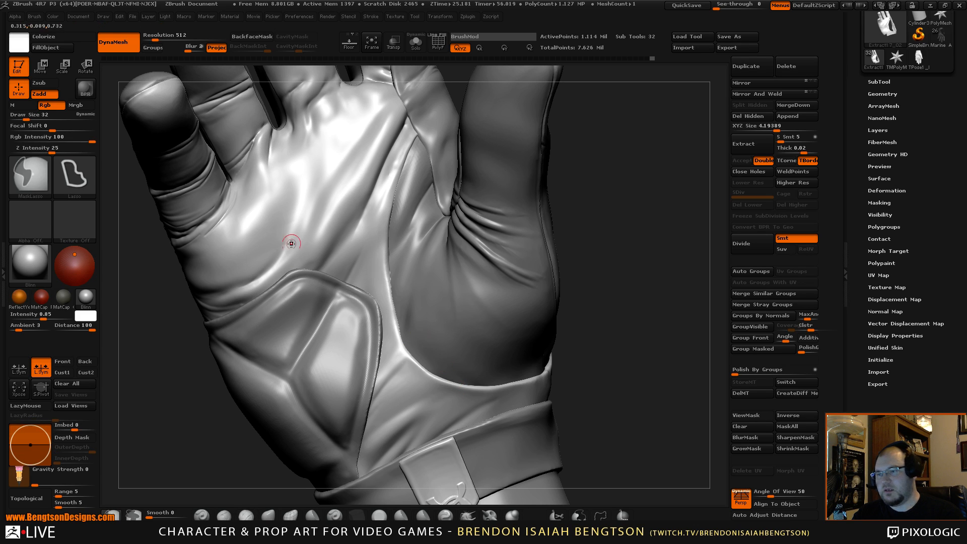
click(31, 406)
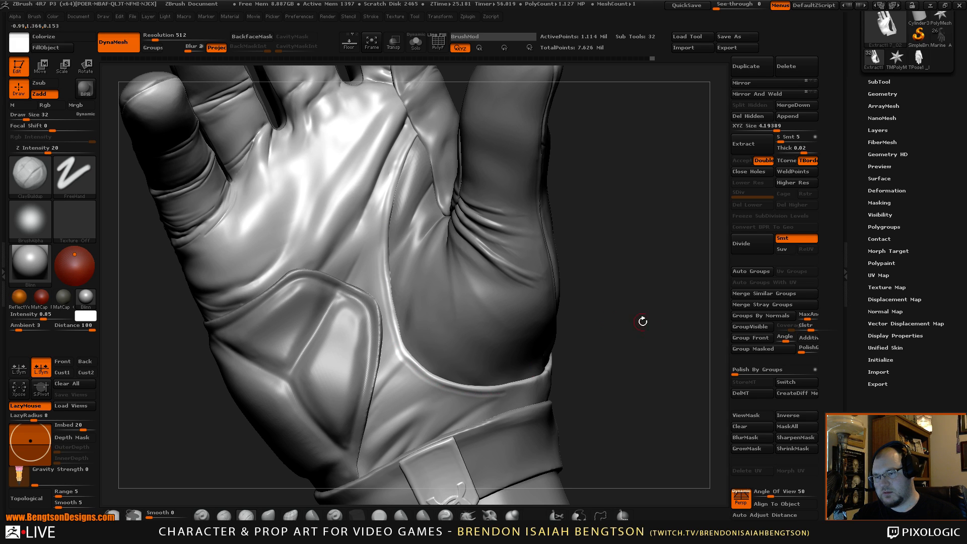
- Load the Stiches3D brush from the Clothing folder of the custom brush library
drag(654, 340, 633, 246)
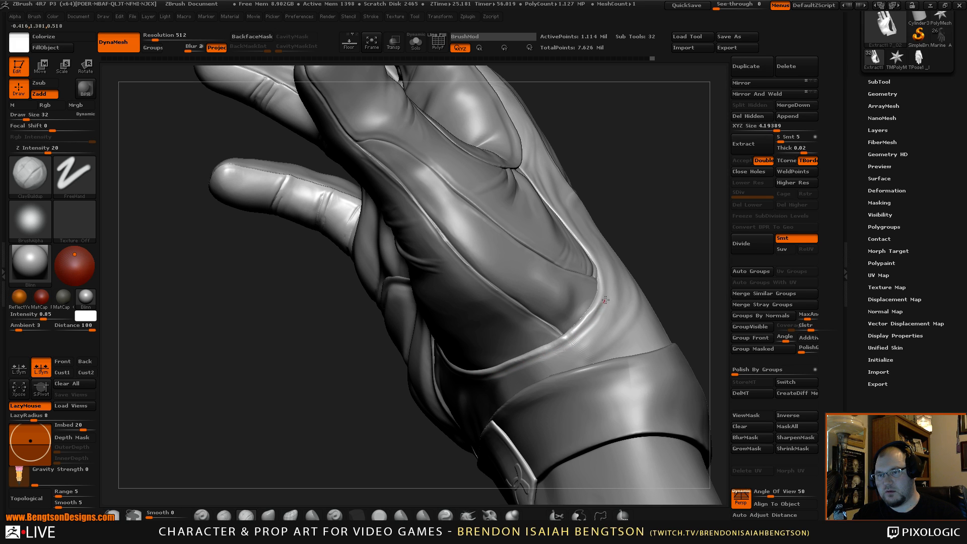
mouse_move(651, 184)
mouse_down()
mouse_move(661, 194)
mouse_move(664, 181)
mouse_up()
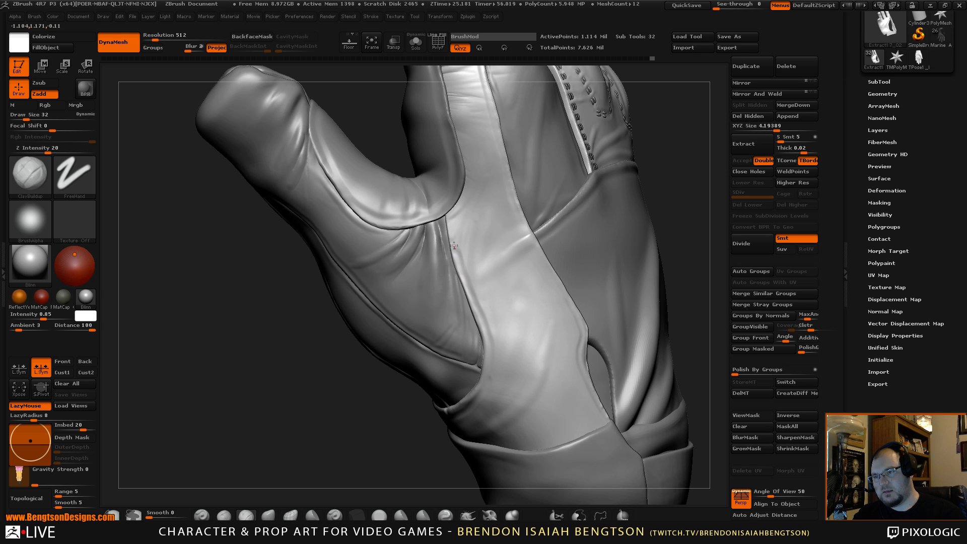
alt+drag(378, 405, 463, 367)
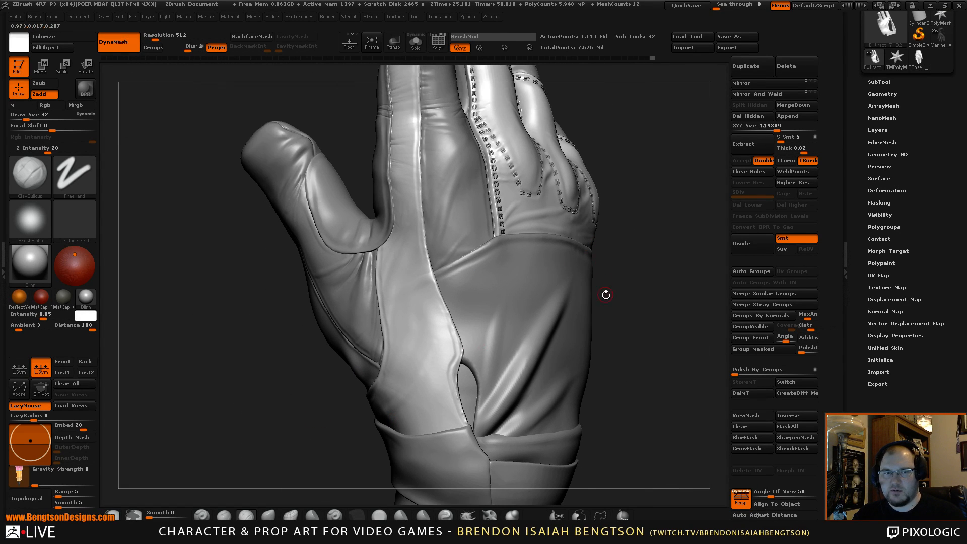
drag(642, 298, 636, 299)
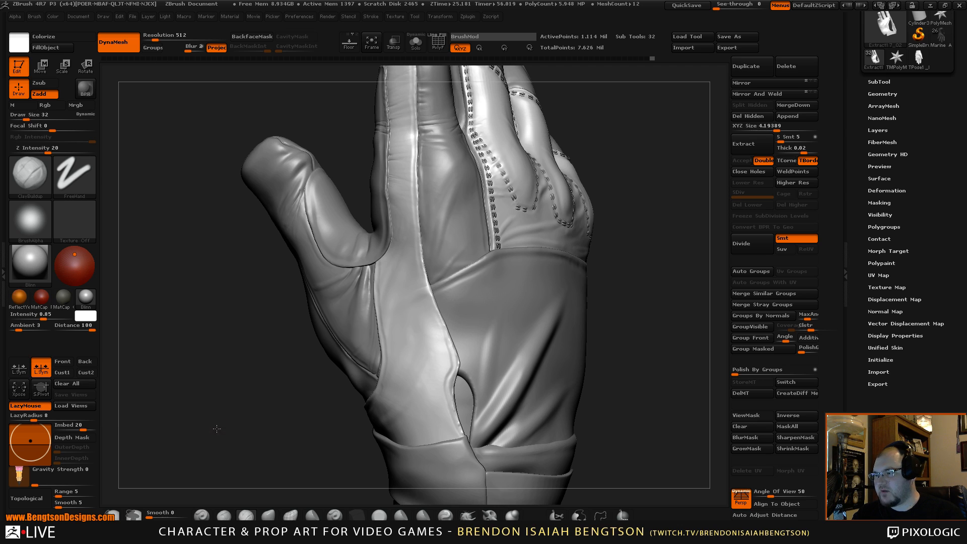
mouse_move(215, 429)
alt+mouse_down()
mouse_move(217, 442)
mouse_move(186, 356)
alt+mouse_up()
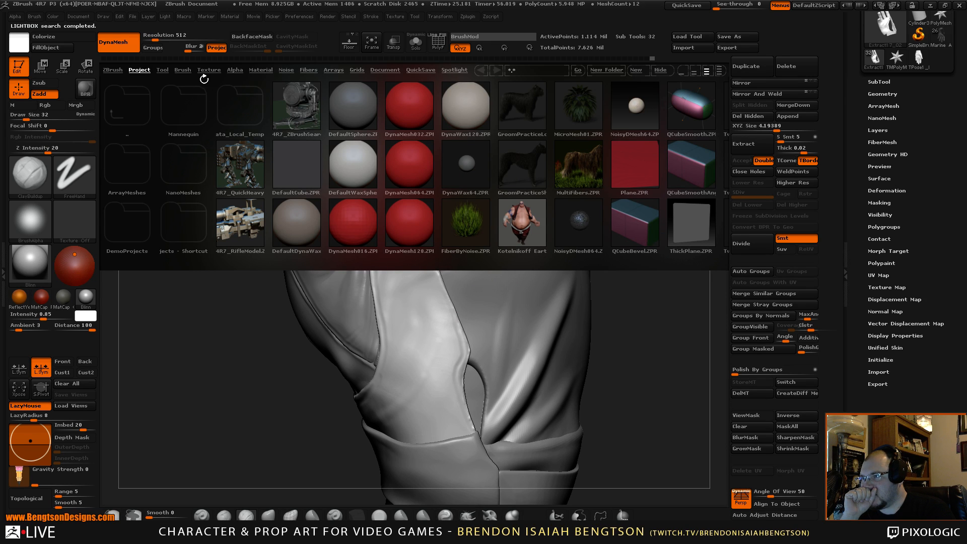
click(183, 71)
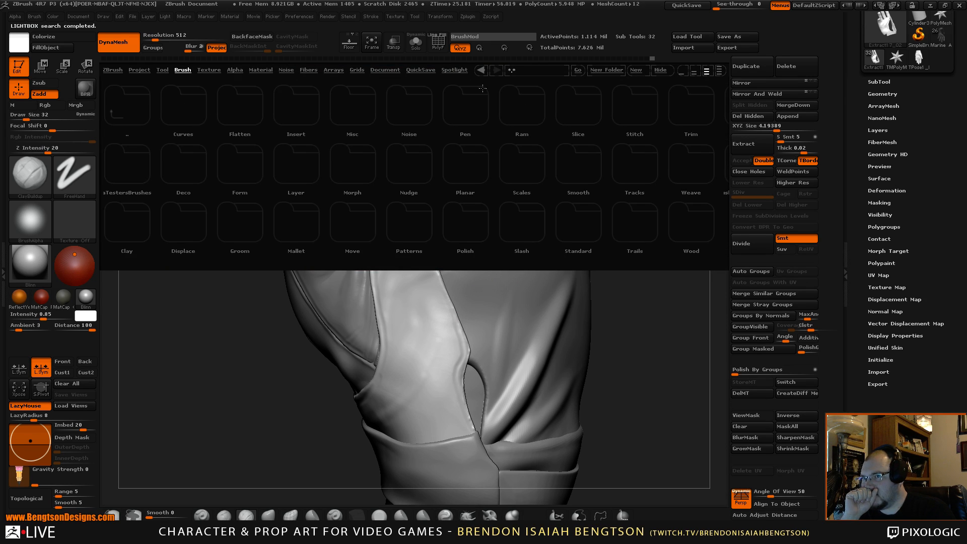
drag(645, 194, 524, 196)
double_click(567, 173)
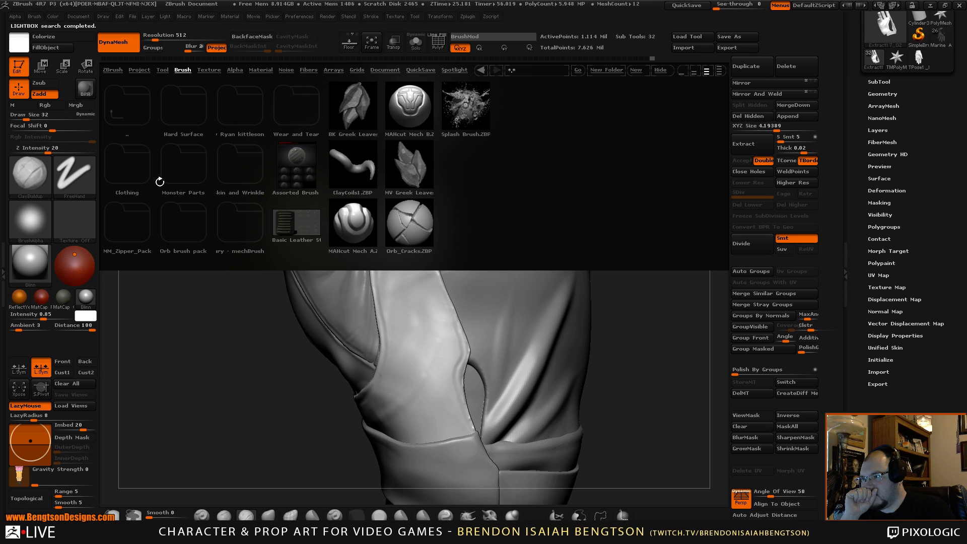
double_click(137, 171)
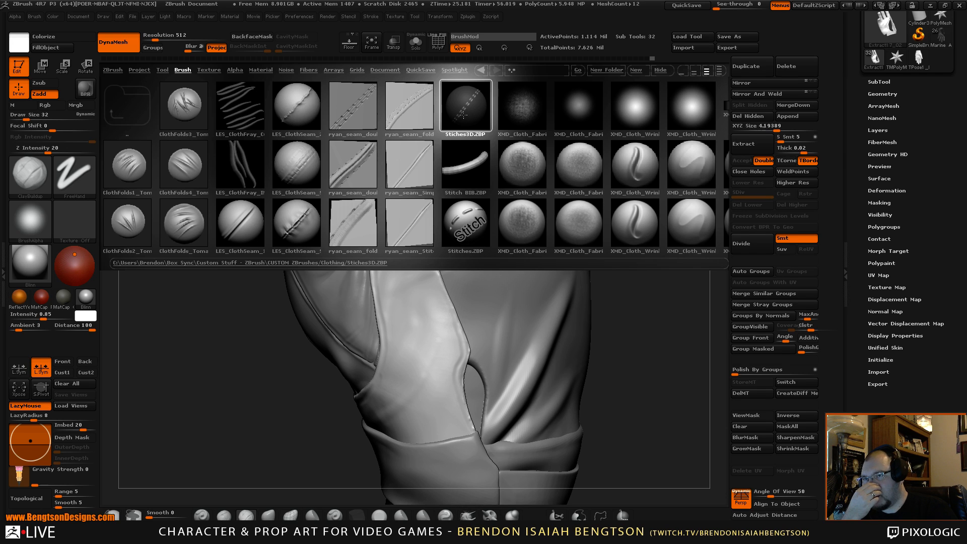
click(463, 110)
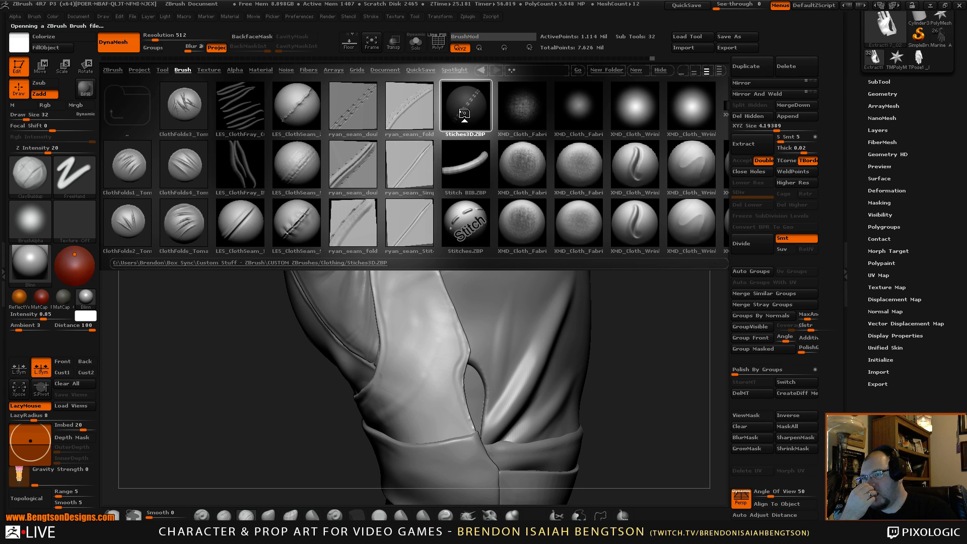
- Lay a row of Stiches3D stitches at draw size 32 down the palm piece's edge beside the thumb-base panel, starting at the thumb web
drag(627, 203, 656, 254)
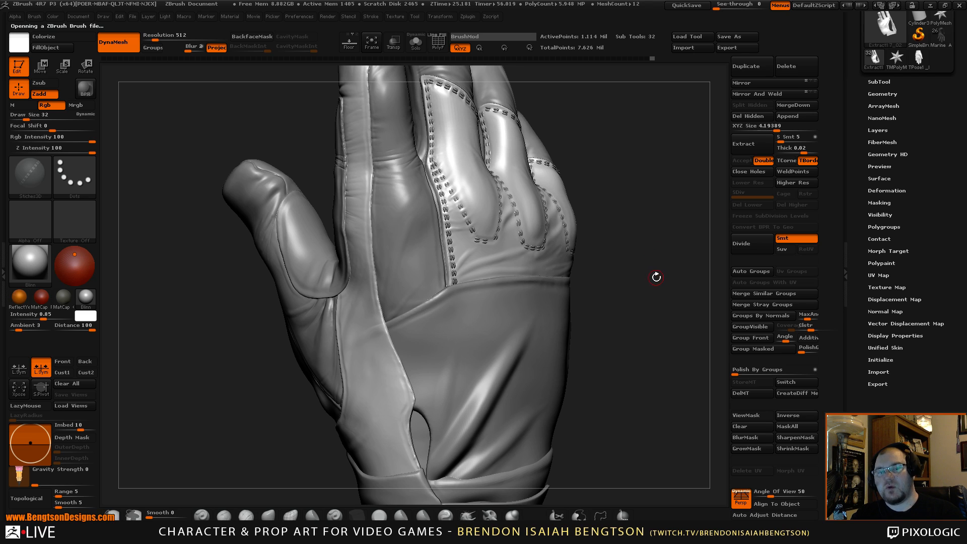
drag(656, 277, 443, 210)
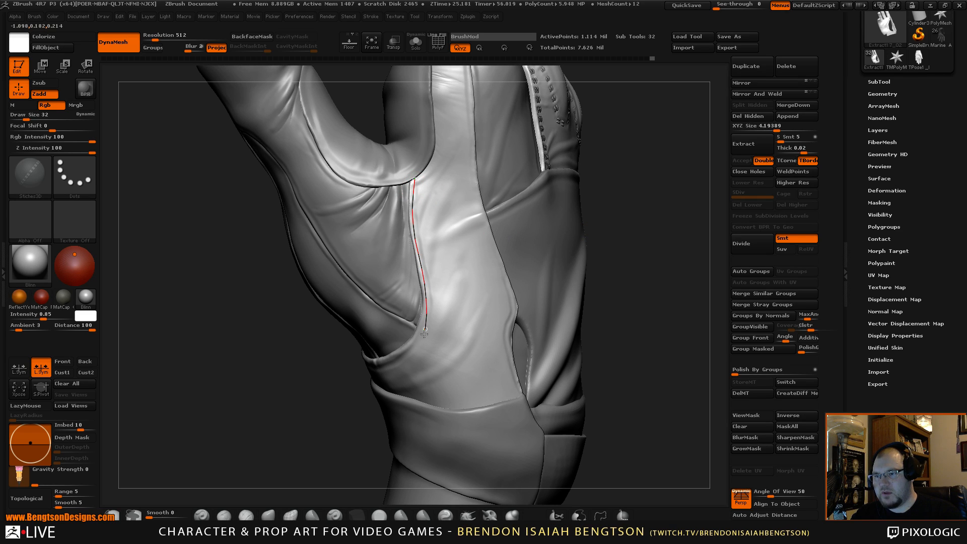
drag(427, 382, 429, 380)
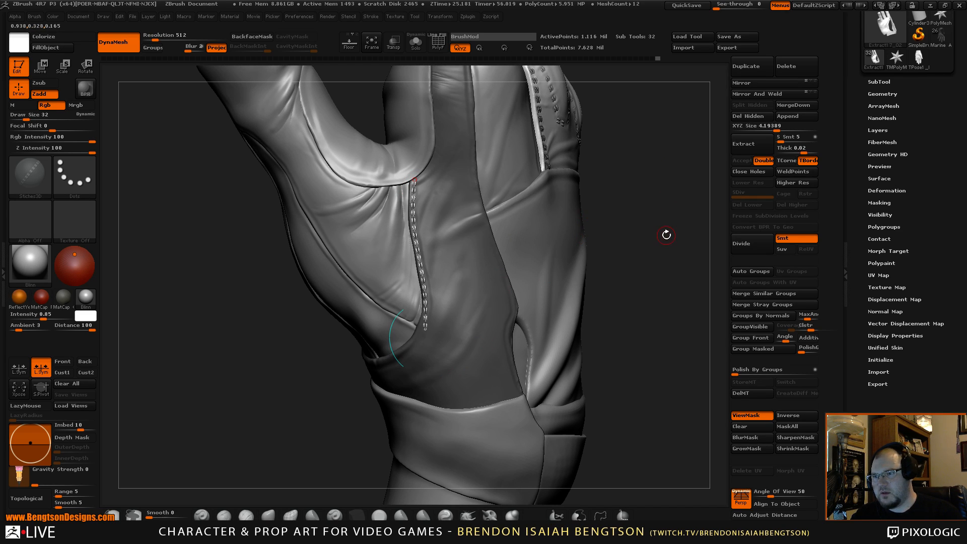
drag(666, 235, 240, 247)
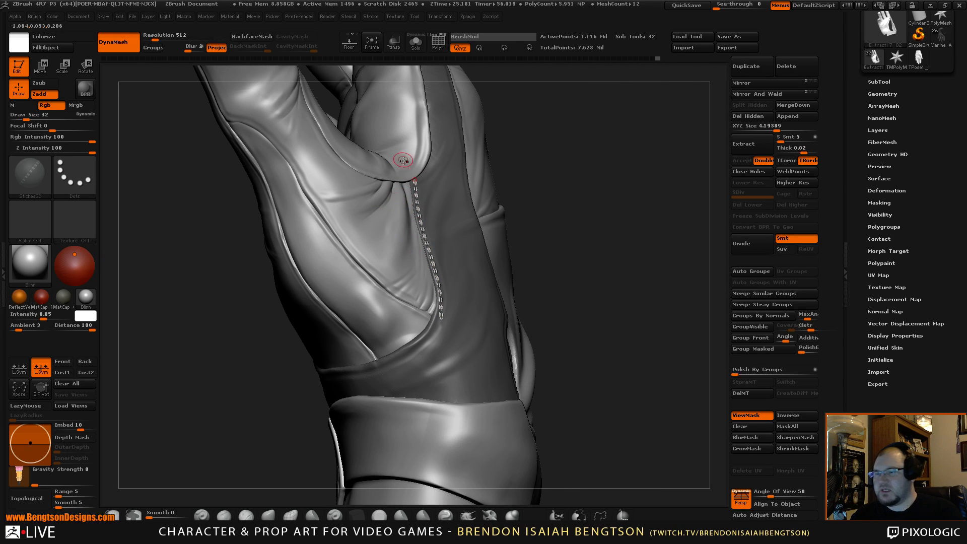
mouse_move(32, 174)
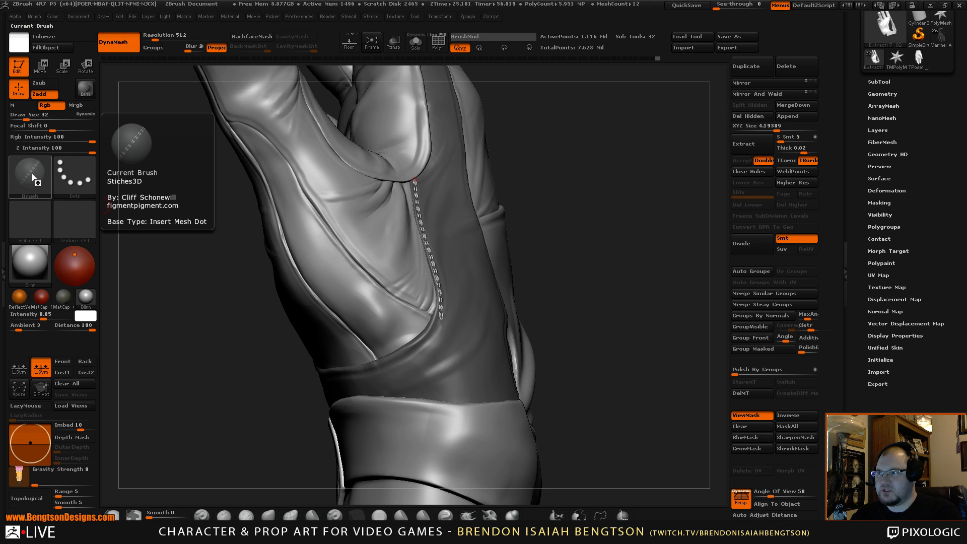
drag(615, 242, 600, 210)
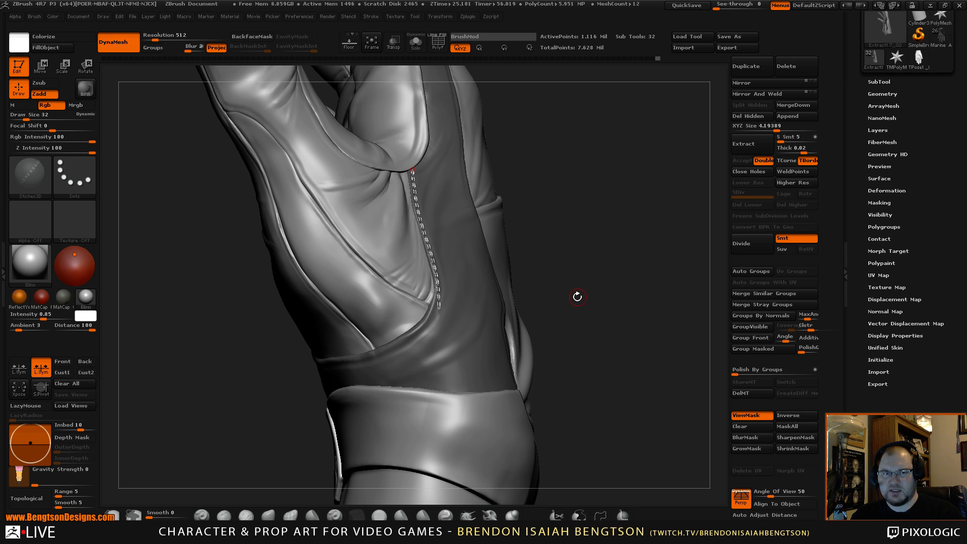
- Fit the stitch curve to the seam and extend it around the lower corner of the thumb-base panel toward the wrist
drag(577, 296, 509, 302)
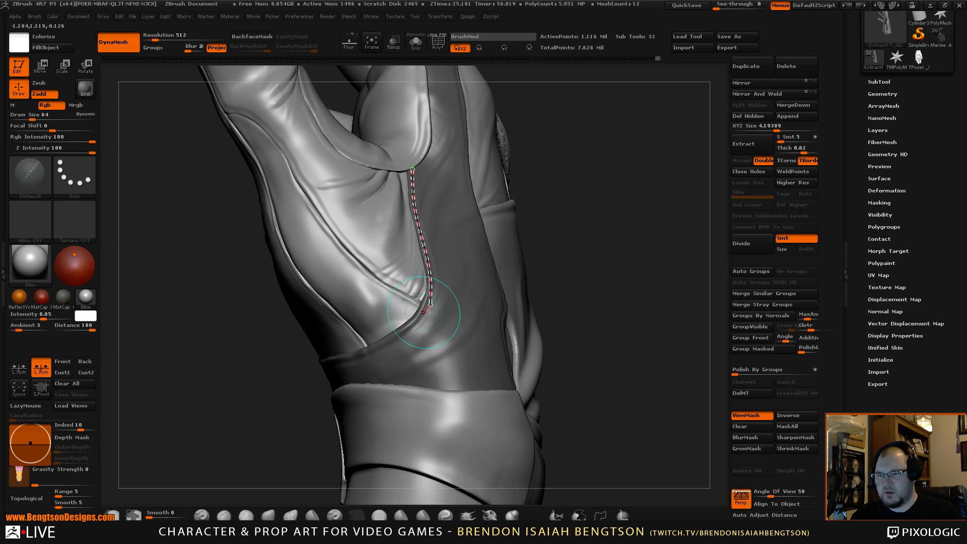
drag(424, 312, 422, 318)
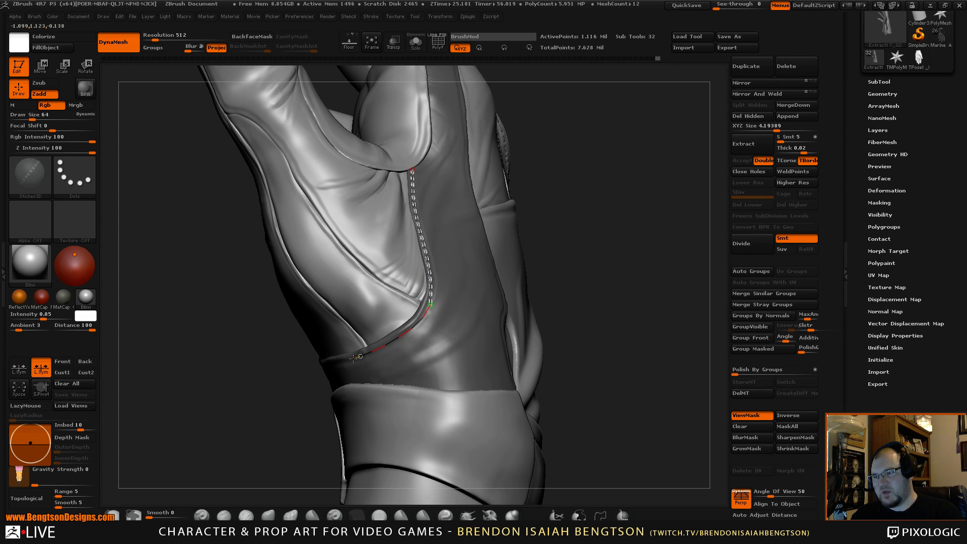
mouse_move(361, 356)
mouse_down()
mouse_move(368, 325)
mouse_move(358, 355)
mouse_up()
mouse_move(605, 218)
mouse_down()
mouse_move(622, 222)
mouse_move(585, 262)
mouse_move(595, 266)
mouse_up()
click(418, 325)
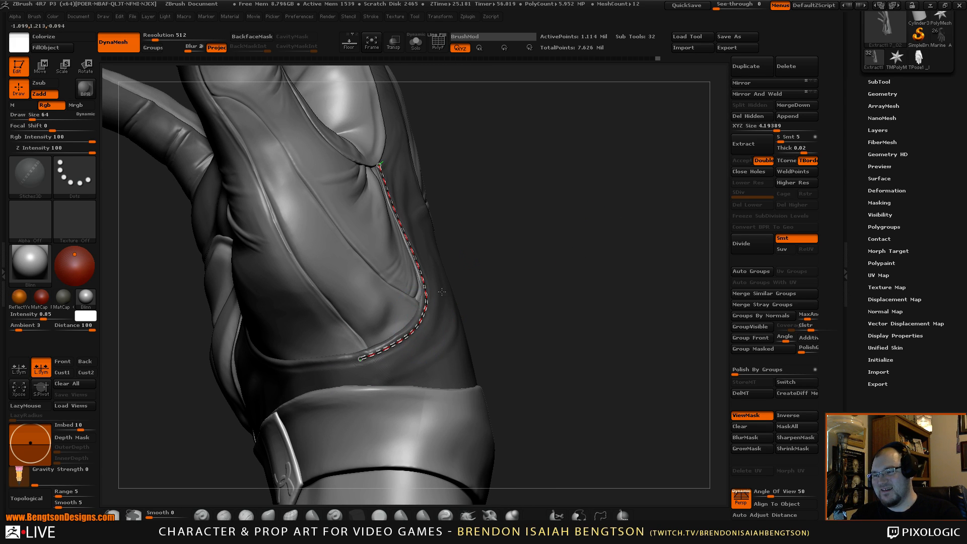
- Continue the stitch row along the seam under the thumb base to the palm side
mouse_move(442, 292)
mouse_down()
mouse_move(413, 302)
mouse_move(387, 354)
mouse_up()
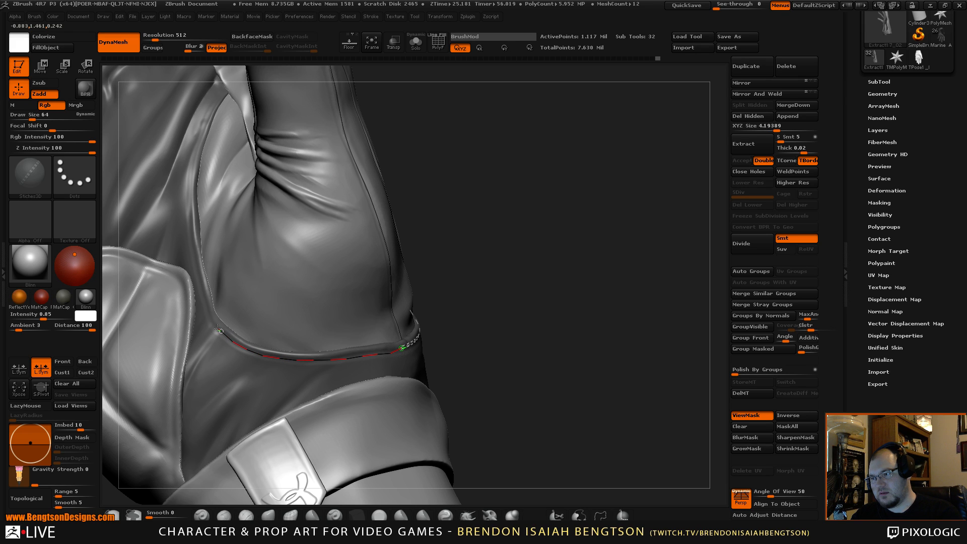
drag(214, 322, 215, 333)
click(516, 207)
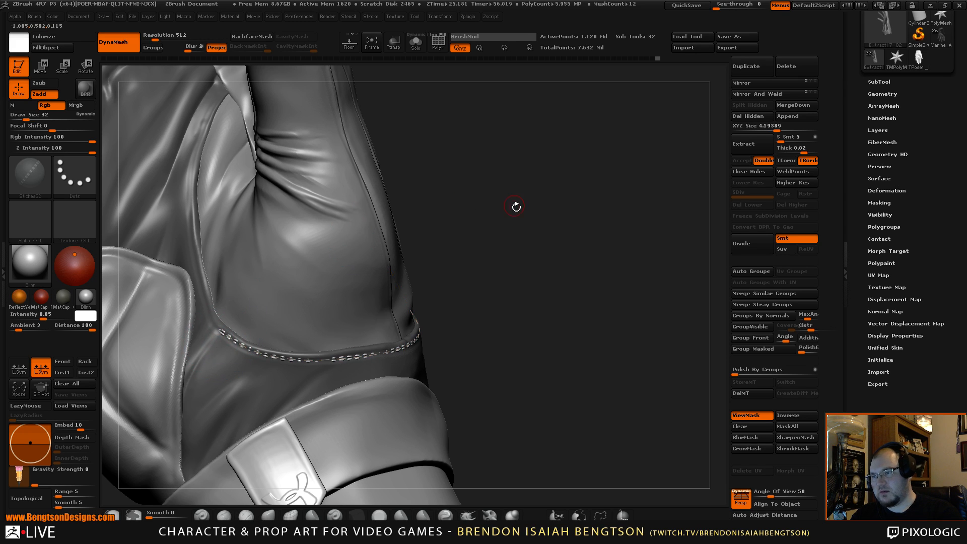
- Extend the stitch row up the palm-side seam of the thumb-base panel to the leather strip at the thumb web
mouse_move(516, 207)
alt+mouse_down()
mouse_move(574, 237)
mouse_move(554, 231)
mouse_move(573, 267)
mouse_move(526, 276)
alt+mouse_up()
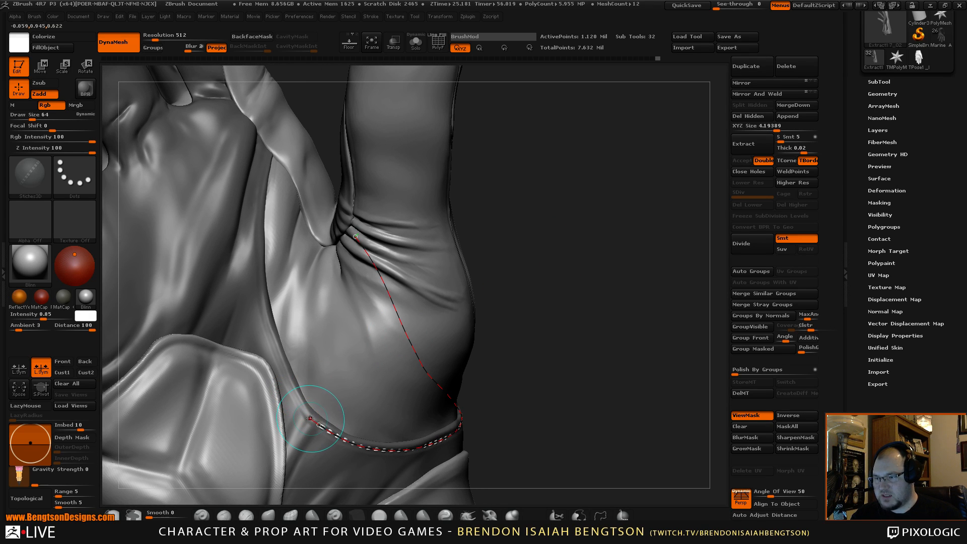
drag(309, 418, 304, 412)
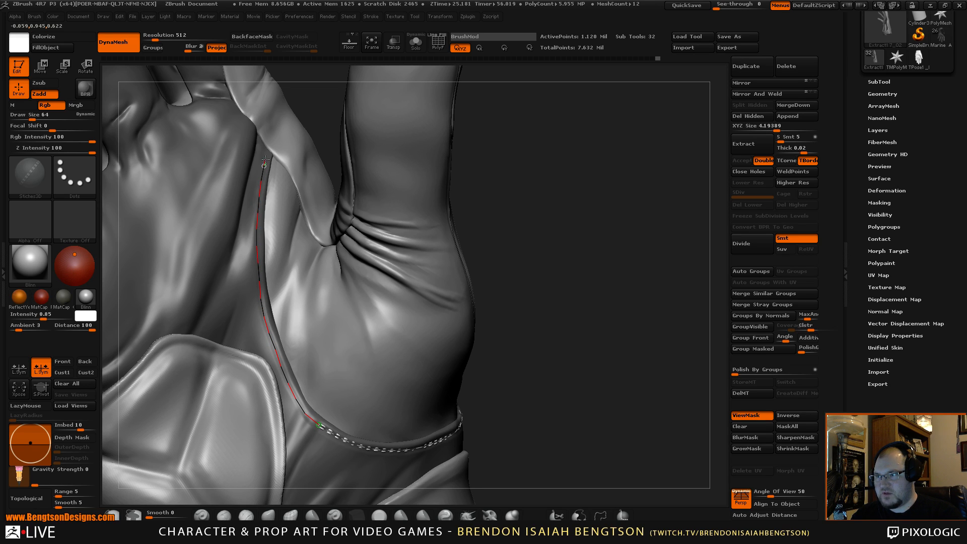
drag(268, 150, 269, 149)
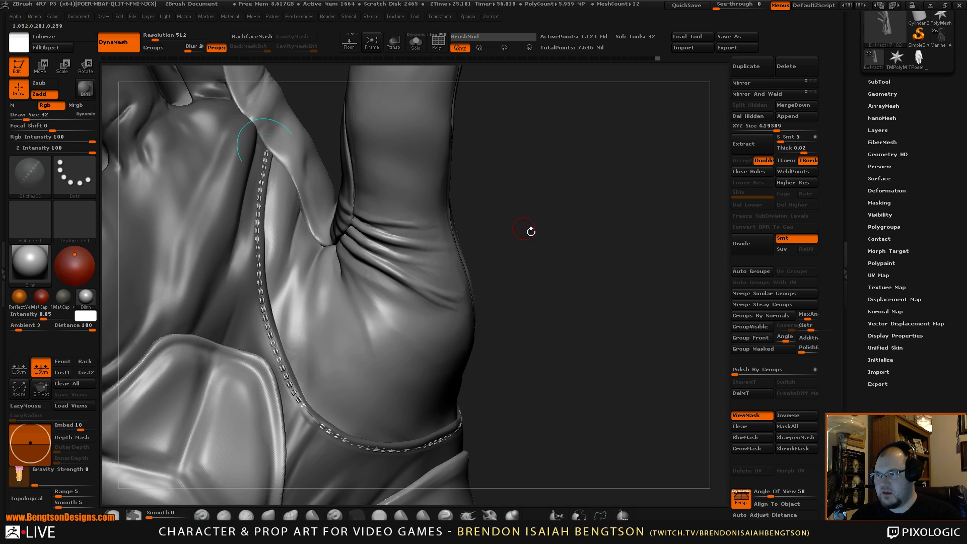
mouse_move(632, 303)
mouse_down()
mouse_move(598, 314)
mouse_move(549, 359)
mouse_move(563, 241)
mouse_move(463, 267)
mouse_up()
drag(629, 210, 603, 187)
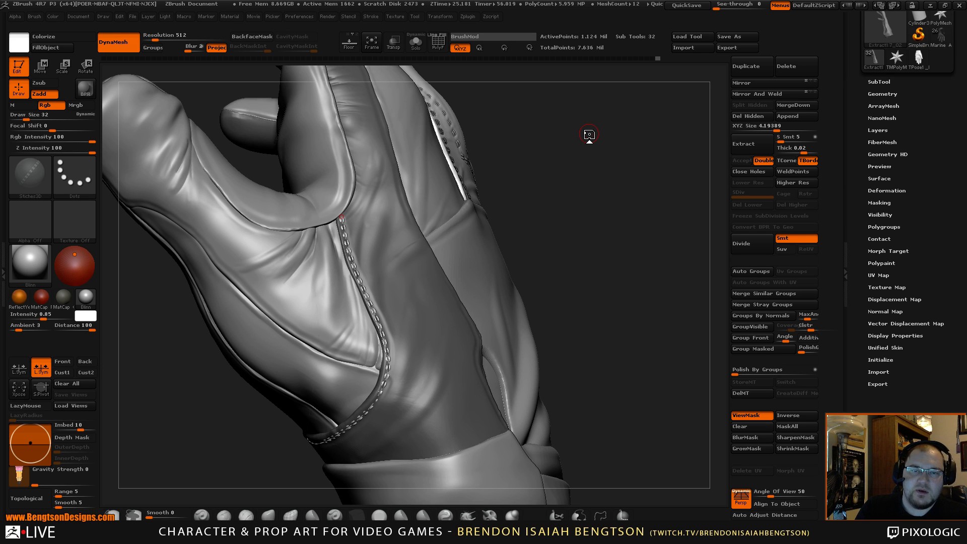
- Select the thumb-base panel Extract18 and set up the Move brush at draw size 78
drag(611, 231, 675, 272)
alt+click(457, 266)
drag(575, 252, 573, 265)
key(b)
key(m)
key(v)
key(space)
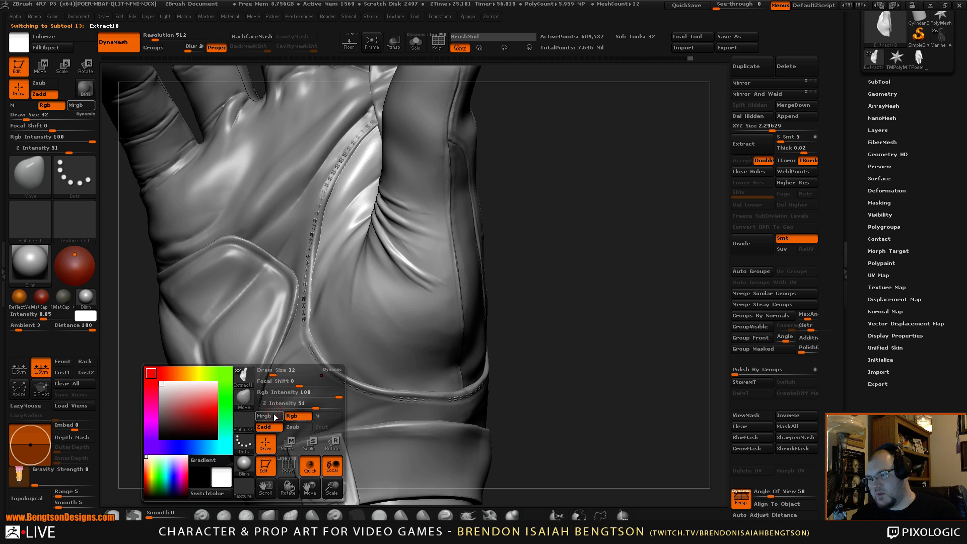
drag(281, 373, 282, 373)
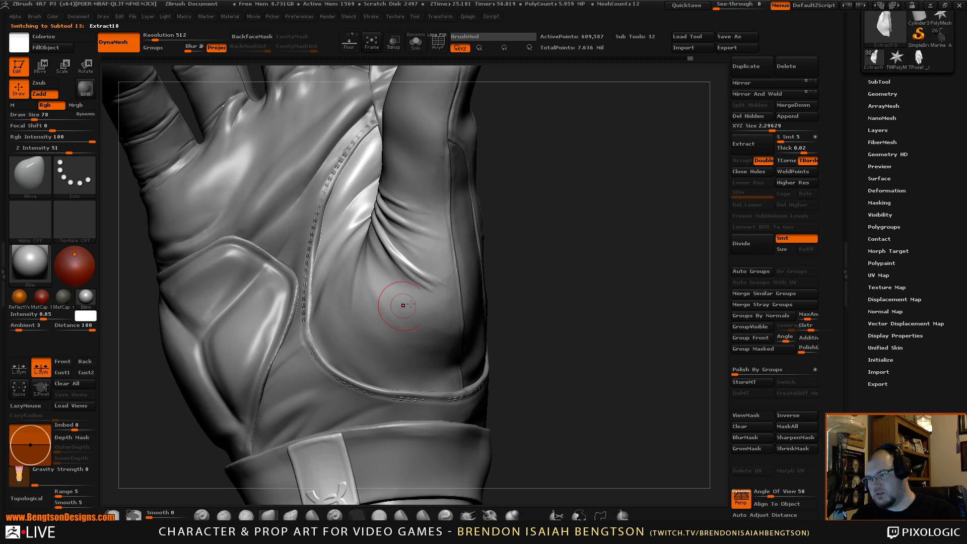
- Isolate the palm piece Extract17_02, hide its stitches by polygroup, and split them off into their own subtool
key(shift+f)
drag(588, 263, 608, 276)
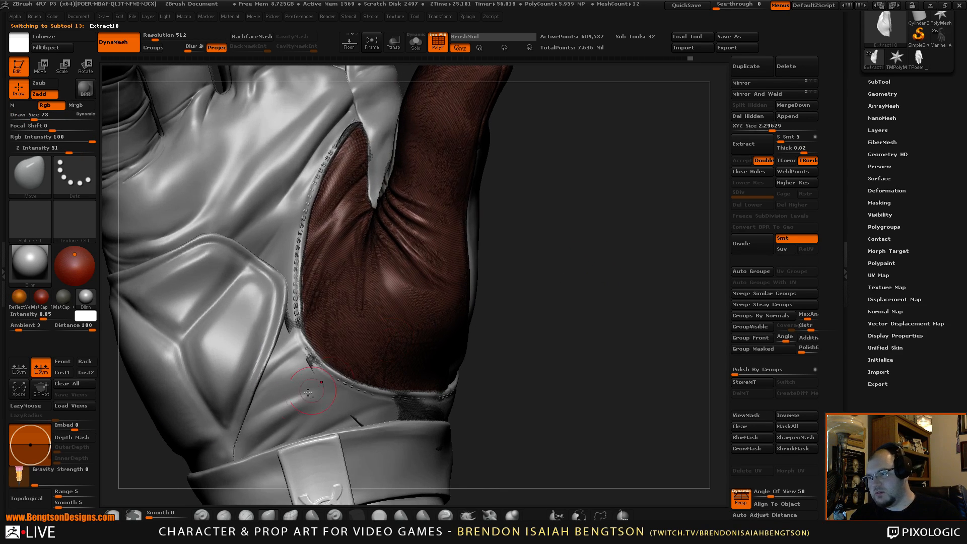
alt+click(289, 399)
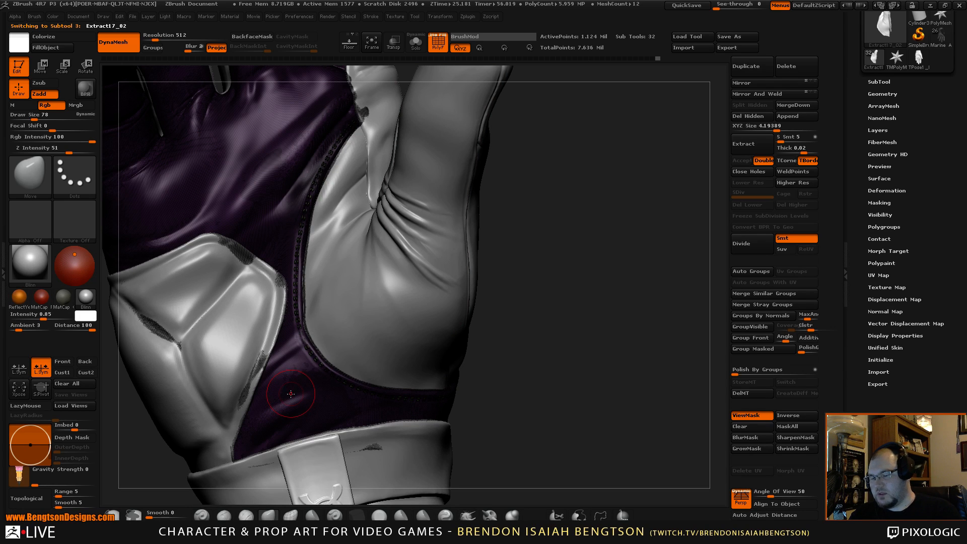
key(alt+s)
mouse_move(518, 223)
mouse_down()
mouse_move(543, 237)
mouse_move(519, 226)
mouse_up()
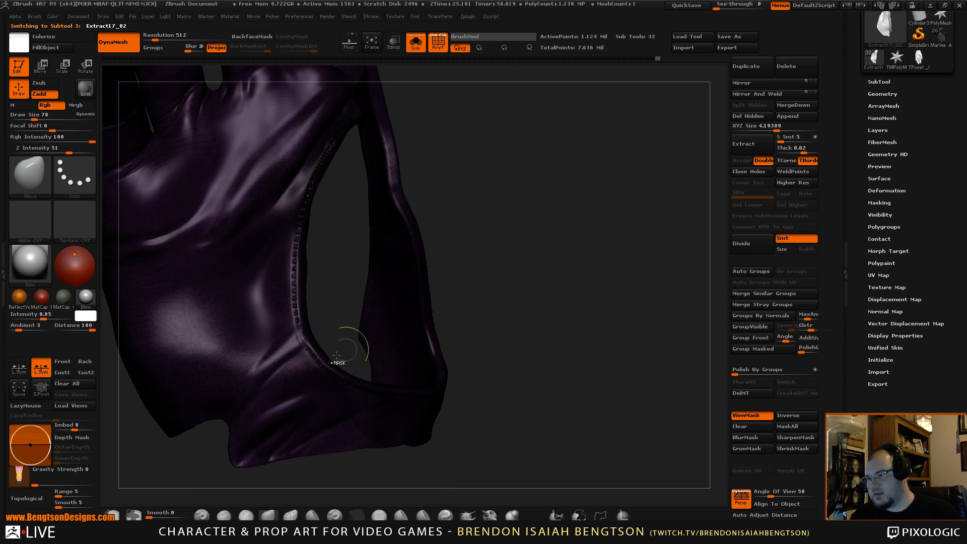
ctrl+shift+click(254, 389)
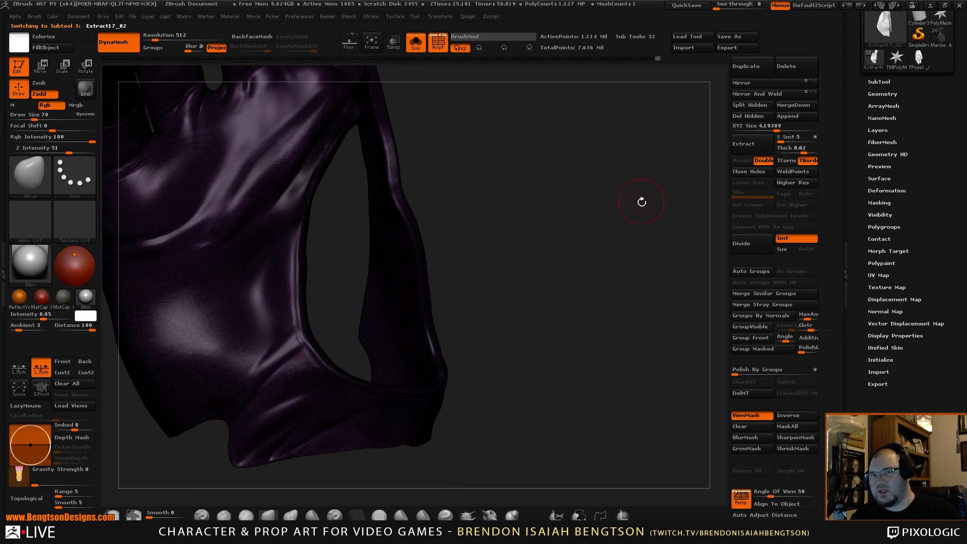
drag(642, 201, 586, 225)
click(751, 105)
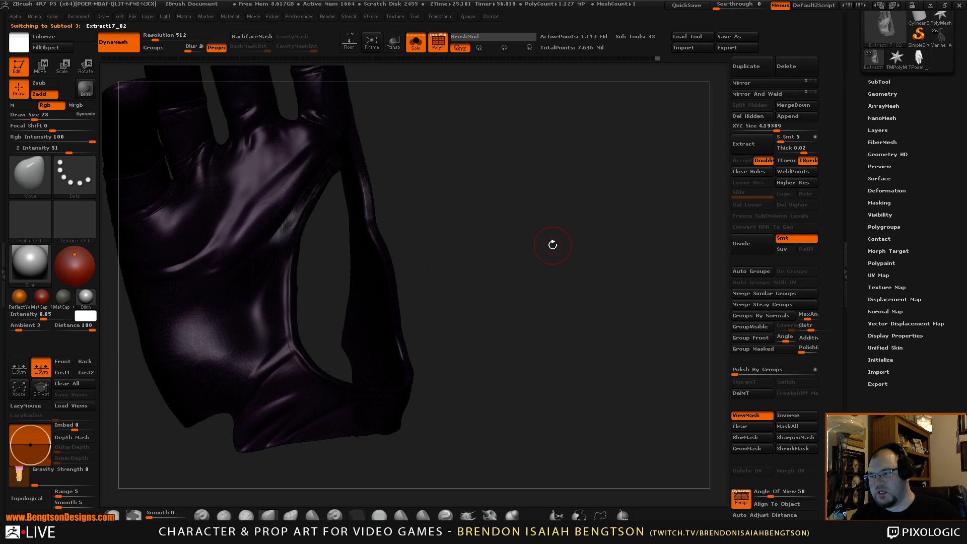
- Show the whole glove again, make the separated stitch subtool active, and turn off the polyframe display
key(alt+s)
alt+click(286, 316)
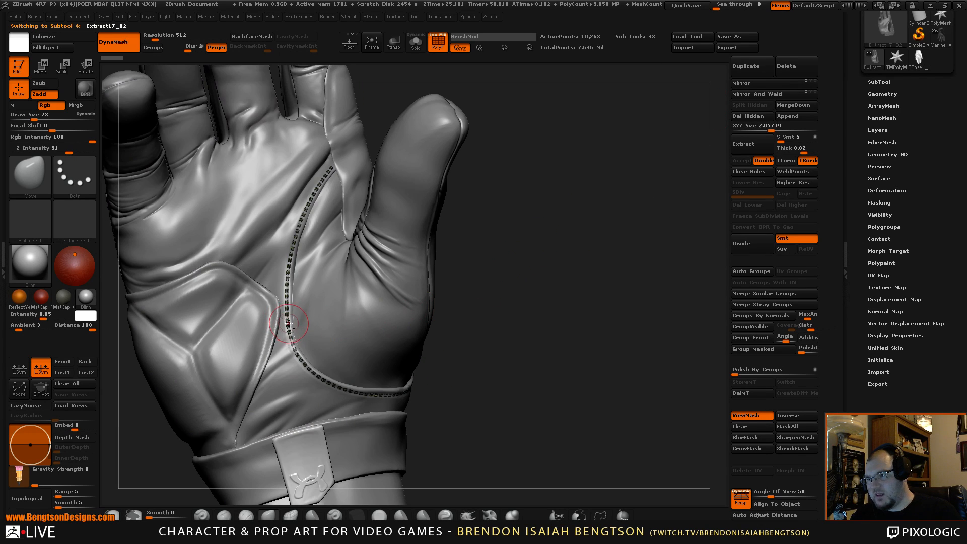
drag(504, 292, 639, 295)
key(shift+f)
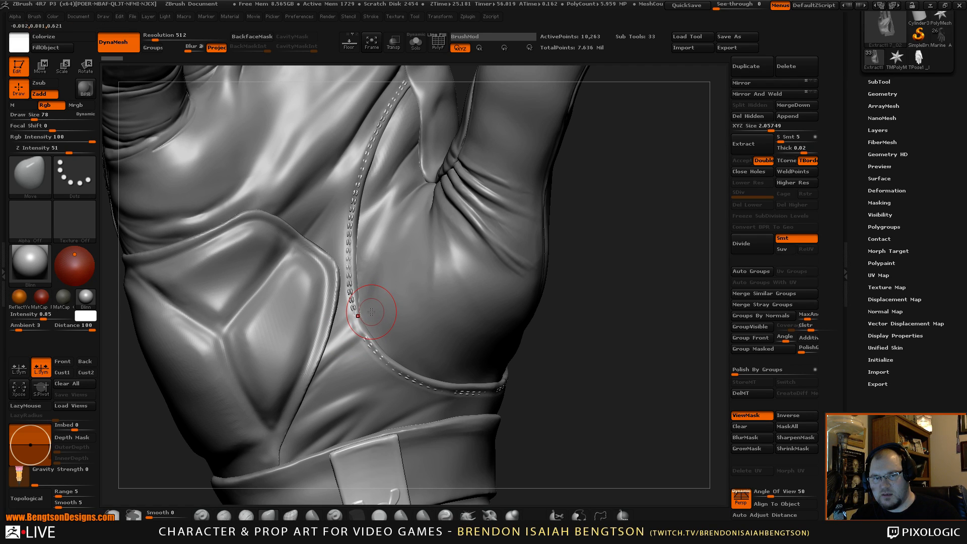
- Set the Move brush to draw size 105 and nudge the stitches into line along the palm-side seam of the thumb base
key(space)
drag(365, 301, 376, 301)
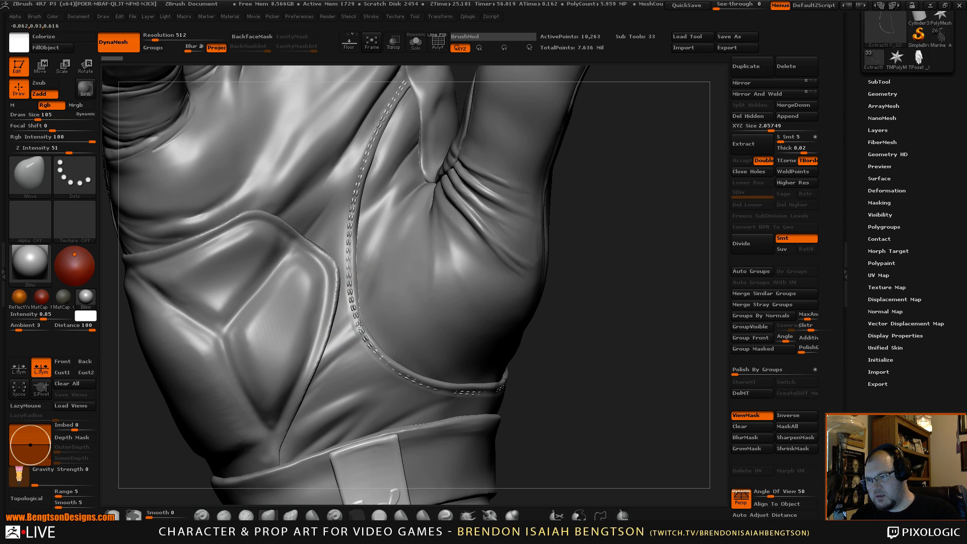
drag(357, 333, 356, 331)
drag(353, 318, 346, 255)
key(ctrl+z)
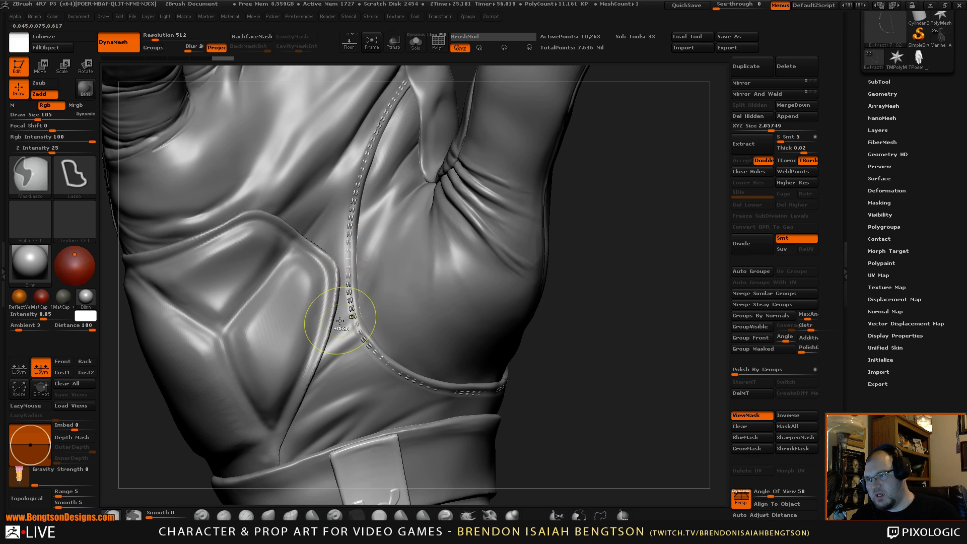
drag(349, 291, 350, 309)
drag(390, 368, 381, 360)
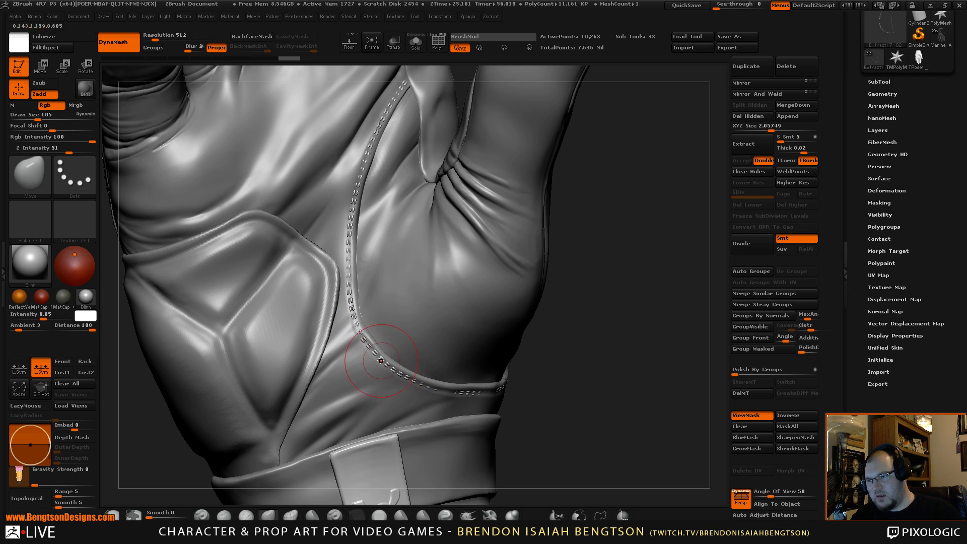
- Nudge the stitches closer to the seam along the lower edge of the thumb-base panel
mouse_move(628, 355)
mouse_down()
mouse_move(611, 333)
mouse_move(545, 332)
mouse_up()
drag(448, 369, 446, 368)
drag(691, 324, 630, 333)
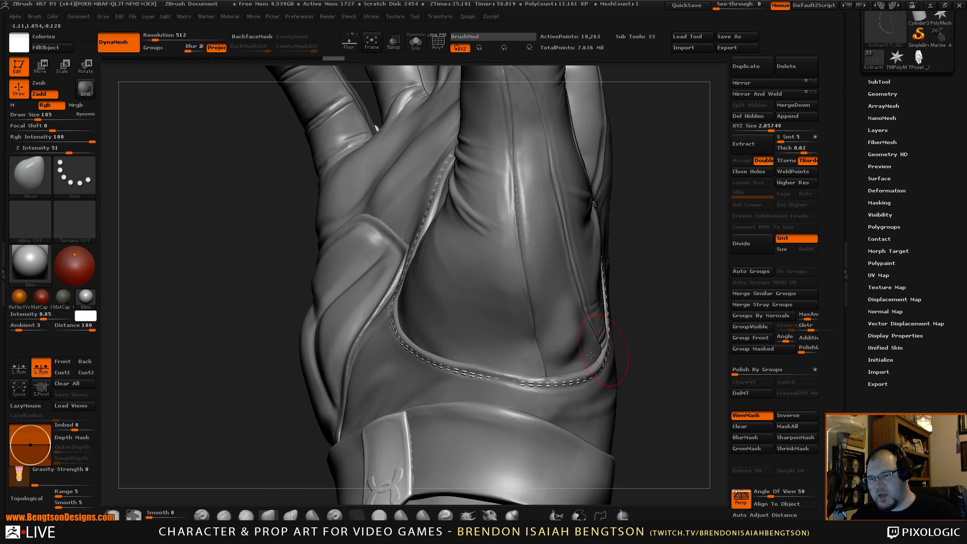
drag(505, 378, 505, 381)
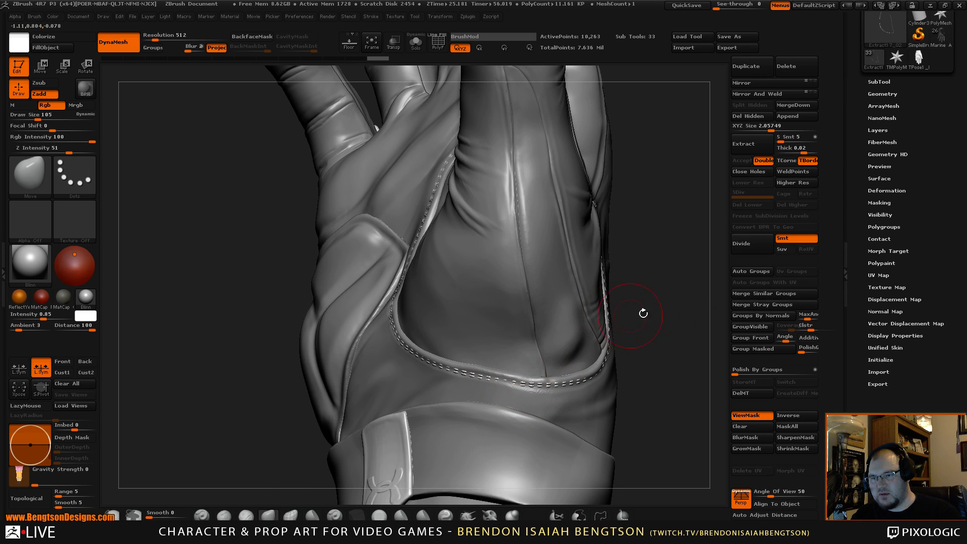
- Move the stitches onto the seam around the panel's outer lower corner and up toward the thumb-index web
drag(642, 313, 613, 323)
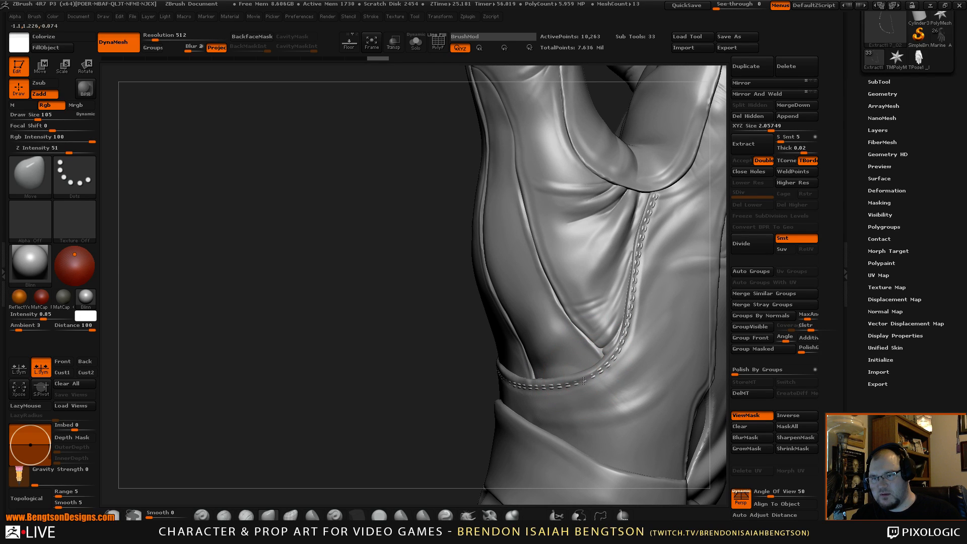
drag(583, 382, 584, 381)
drag(598, 375, 617, 349)
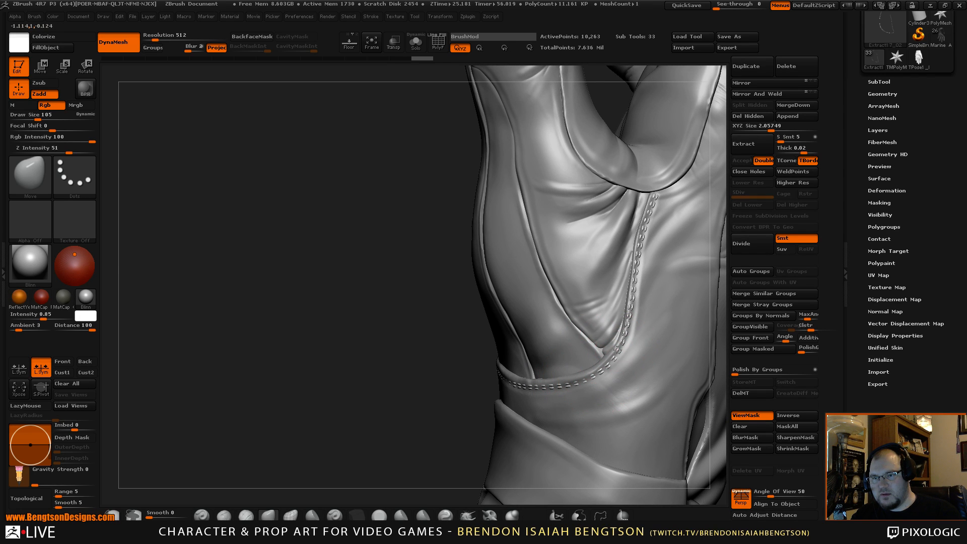
mouse_move(401, 287)
alt+mouse_down()
mouse_move(319, 318)
mouse_move(263, 312)
alt+mouse_up()
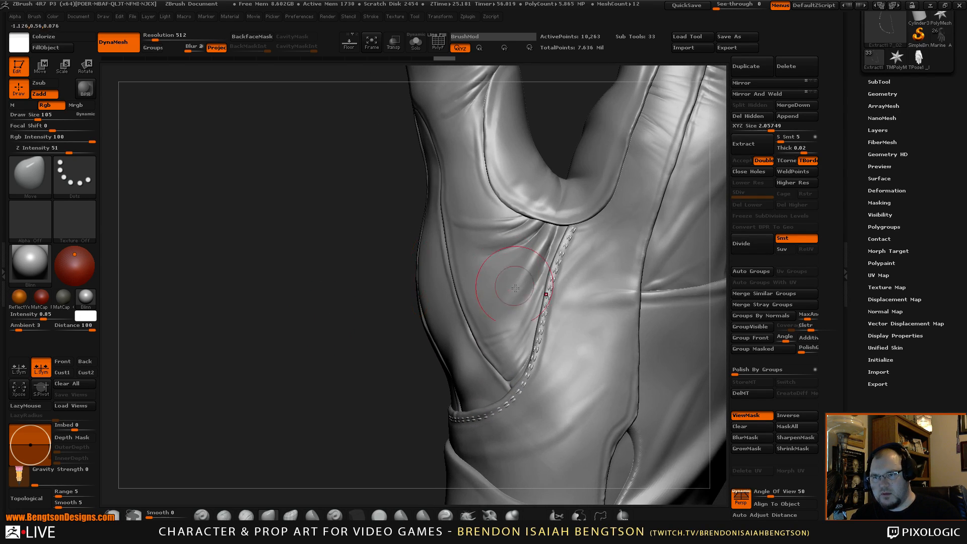
drag(548, 295, 547, 298)
drag(349, 347, 391, 355)
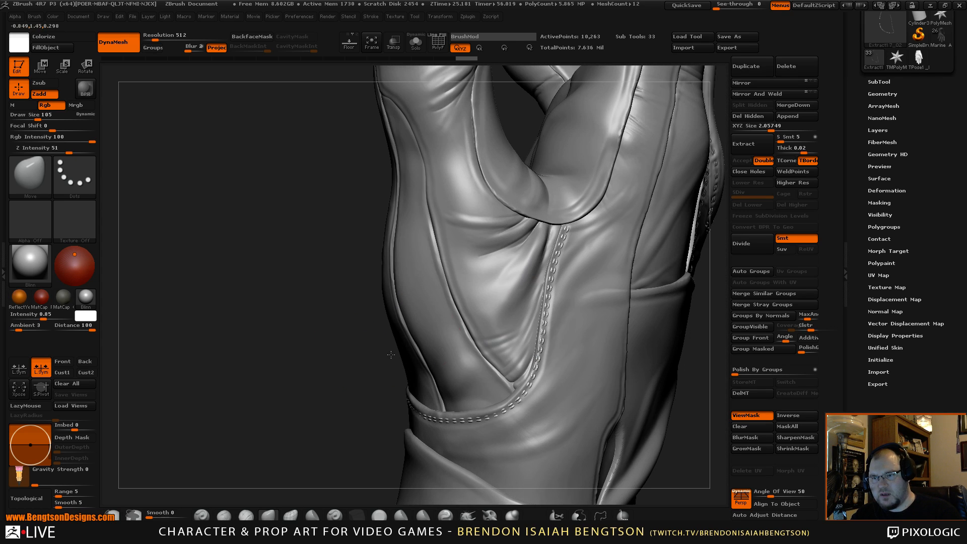
drag(692, 412, 686, 405)
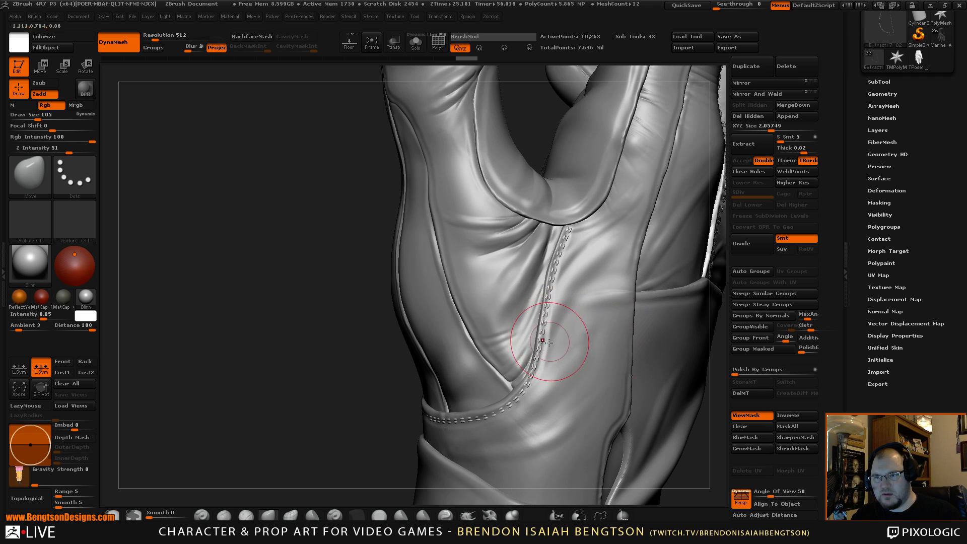
drag(543, 351, 548, 302)
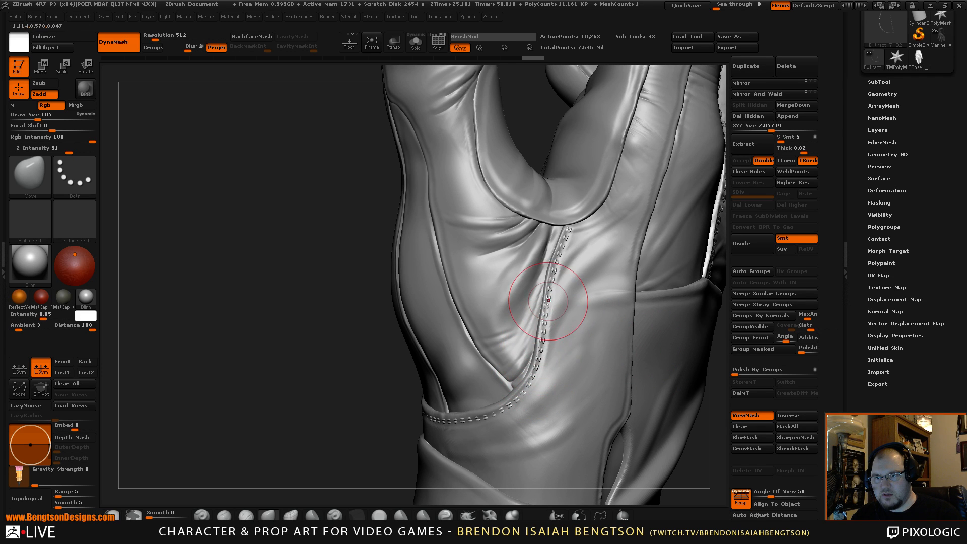
- Nudge the stitches onto the seam climbing from the panel's outer lower corner toward the thumb-index web
mouse_move(556, 264)
mouse_down()
mouse_move(568, 227)
mouse_move(560, 256)
mouse_up()
mouse_move(375, 373)
mouse_down()
mouse_move(412, 428)
mouse_move(389, 420)
mouse_up()
- Make the glove body subtool active for ClayBuildup at draw size 26 and clear its mask
alt+click(383, 416)
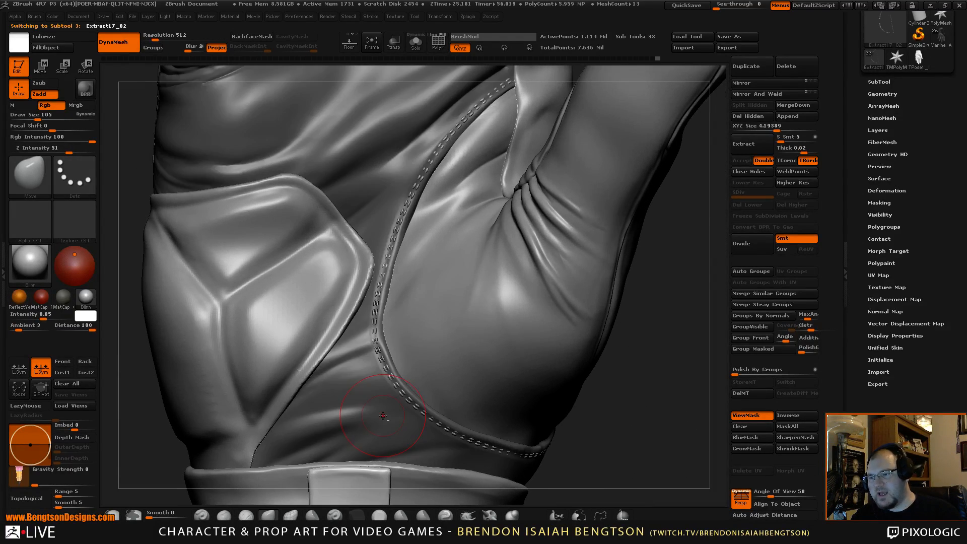
key(space)
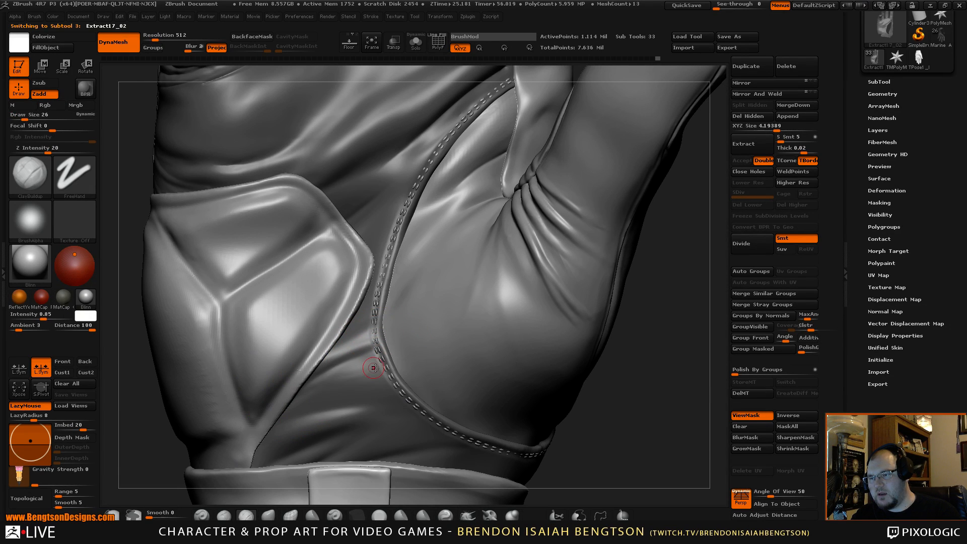
key(ctrl)
ctrl+drag(657, 382, 647, 403)
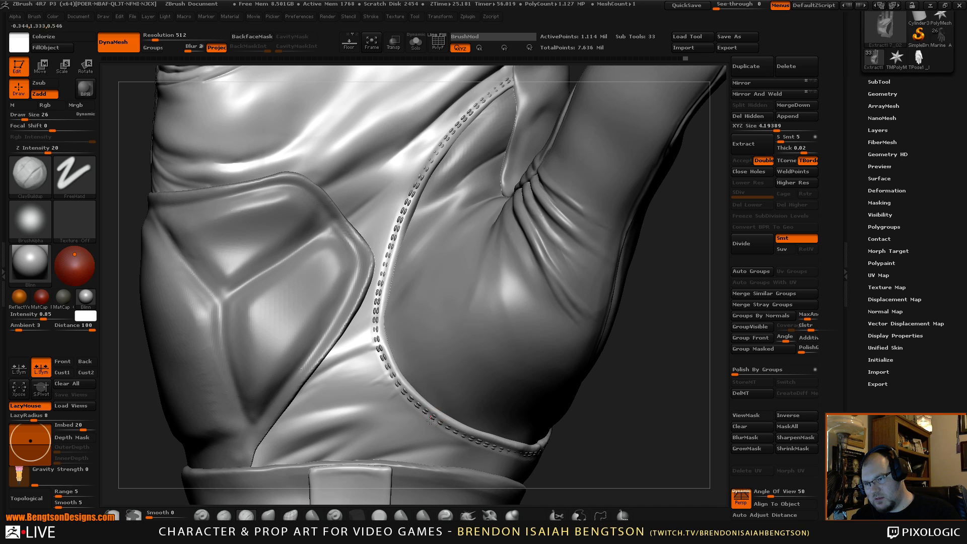
- With LazyMouse off, build up small tension ridges beside the palm-side stitches of the thumb-base panel, undoing a stray stroke and smoothing them
drag(430, 420, 454, 430)
mouse_move(641, 410)
alt+mouse_down()
mouse_move(632, 351)
mouse_move(594, 349)
alt+mouse_up()
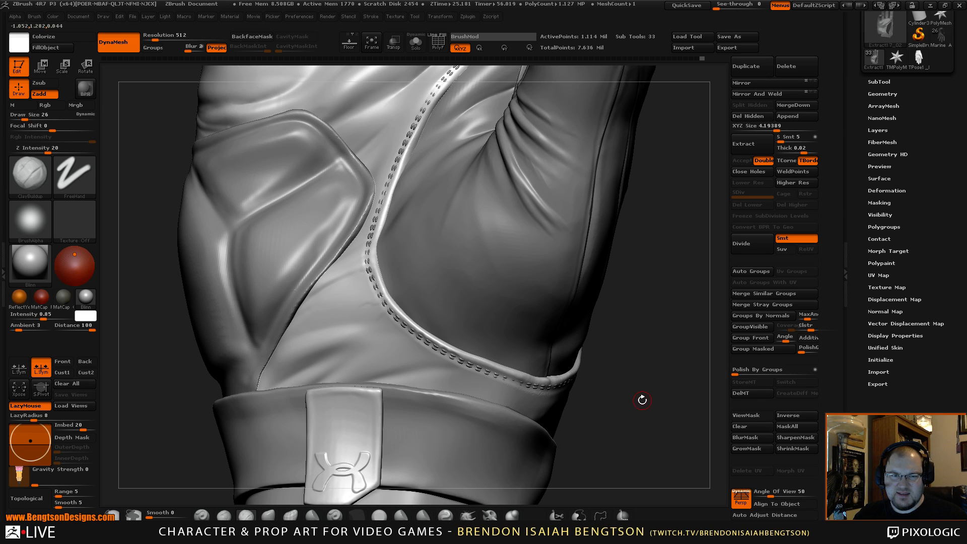
mouse_move(633, 401)
mouse_down()
mouse_move(625, 416)
mouse_move(471, 348)
mouse_up()
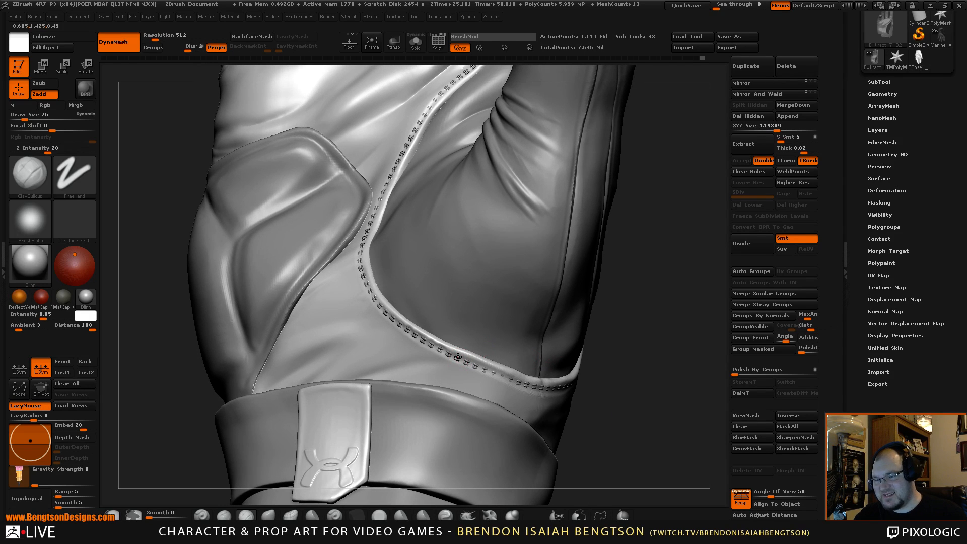
click(31, 406)
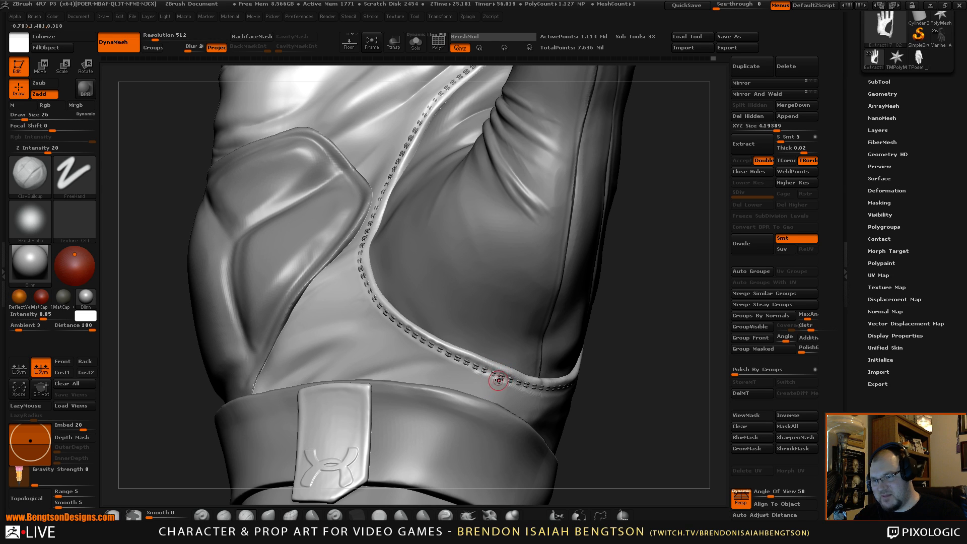
key(ctrl+z)
key(shift)
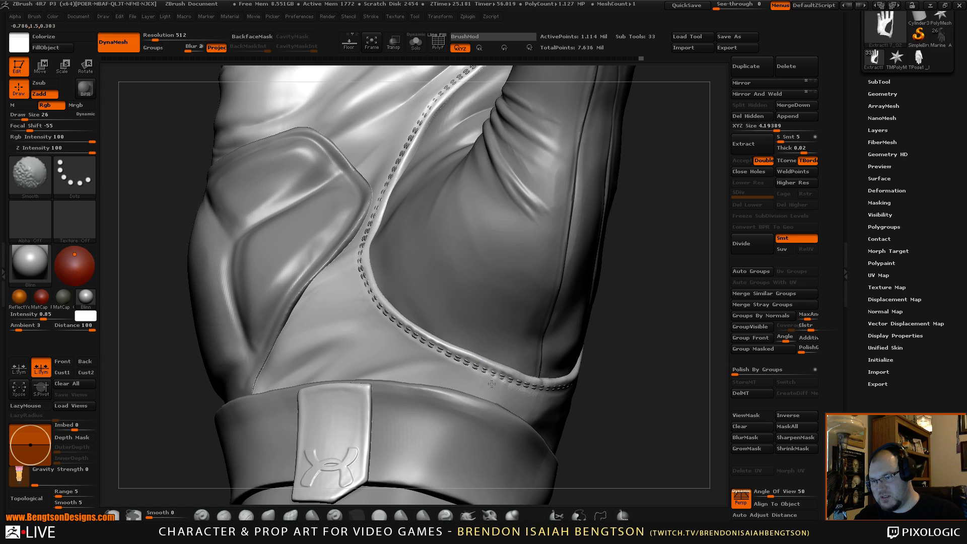
- Add small ClayBuildup puckers beneath the stitches along the lower edge of the thumb-base panel
drag(566, 358, 479, 356)
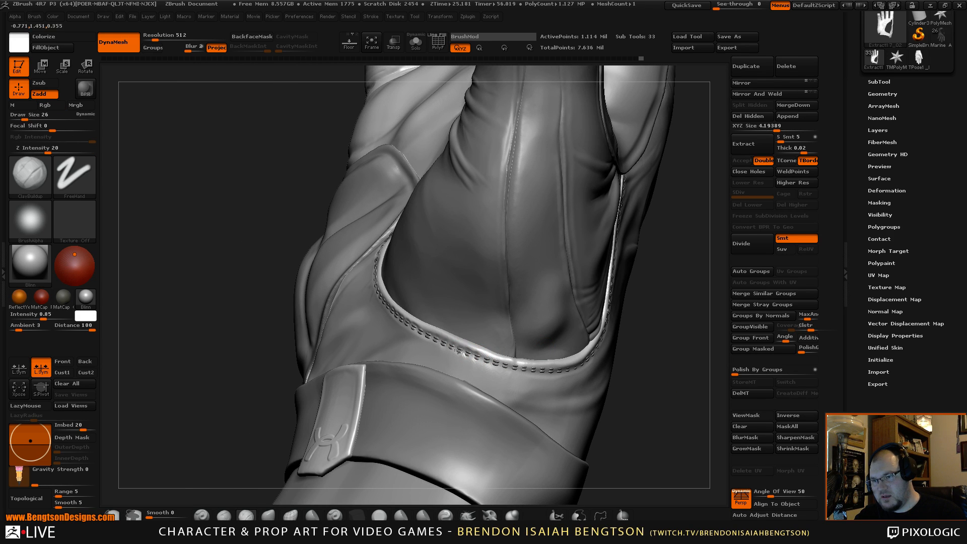
drag(670, 402, 650, 417)
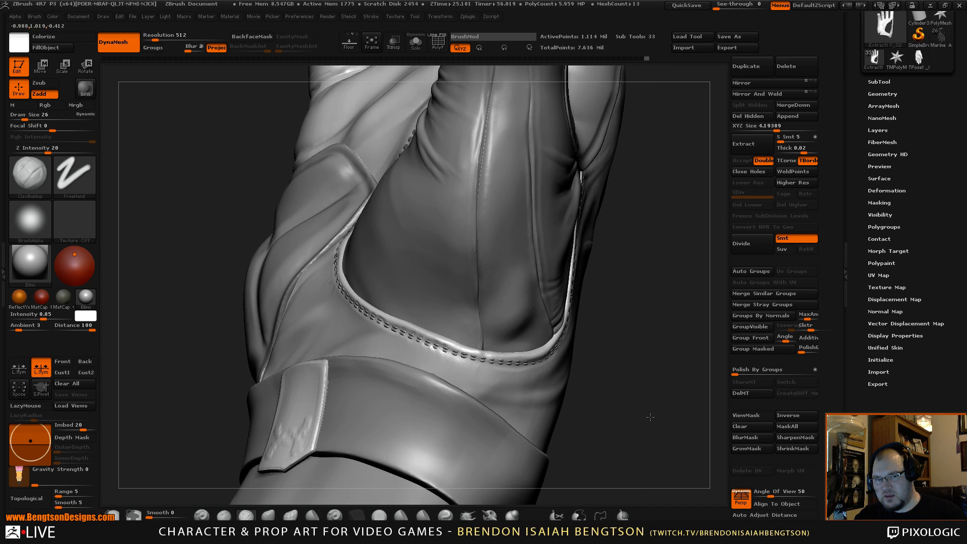
drag(632, 360, 439, 341)
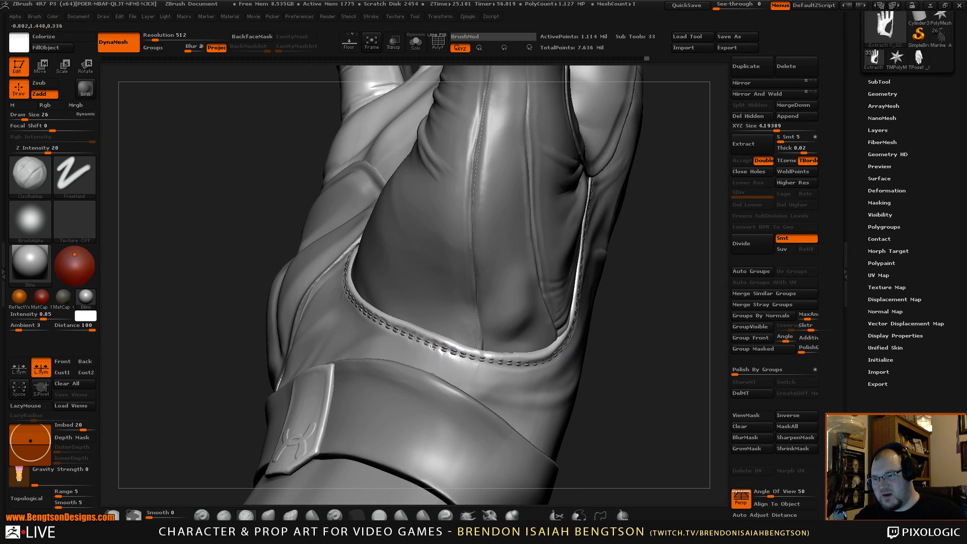
drag(458, 353, 473, 356)
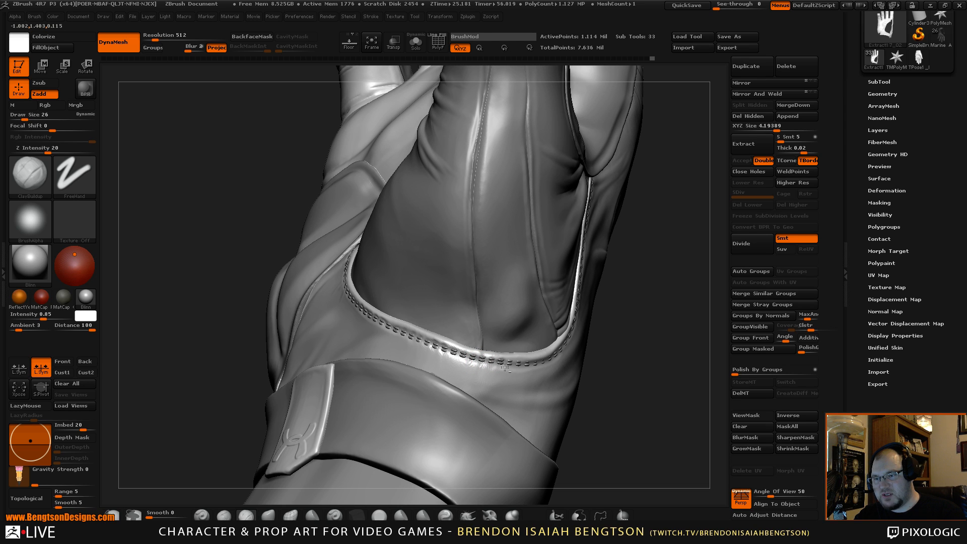
mouse_move(553, 337)
mouse_down()
mouse_move(529, 322)
mouse_move(492, 335)
mouse_up()
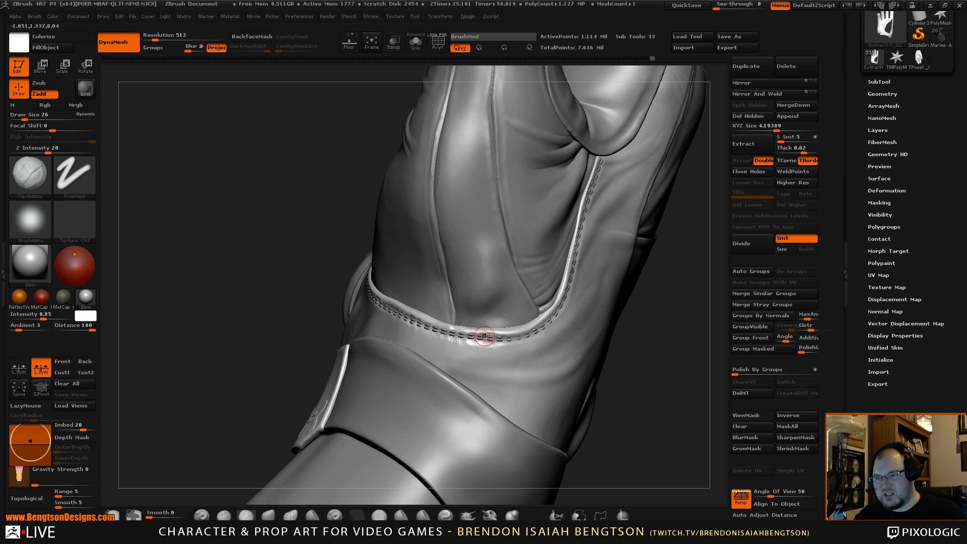
- Set the draw size to 24 and continue building and smoothing puckers below the stitches toward the panel's outer lower corner
key(space)
scroll(495, 339, down, 2)
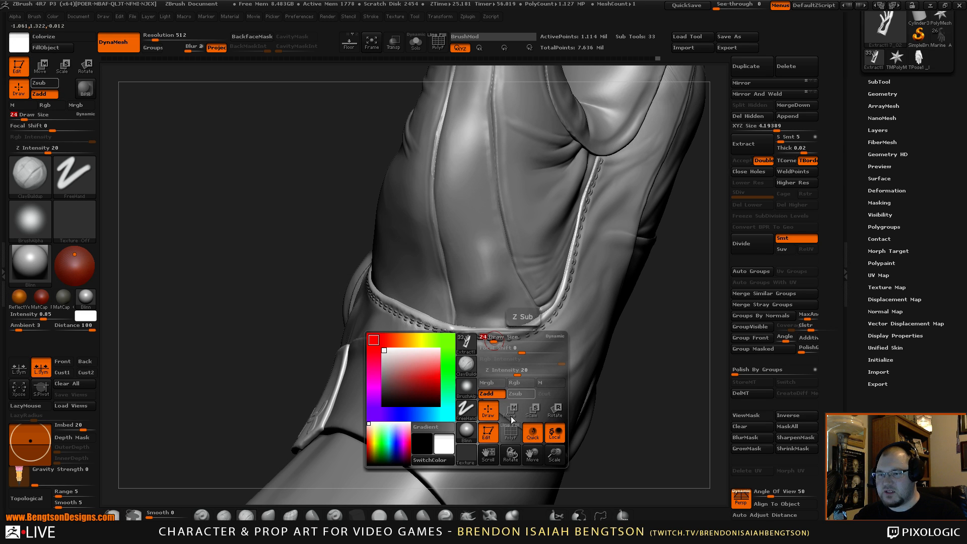
drag(672, 401, 467, 333)
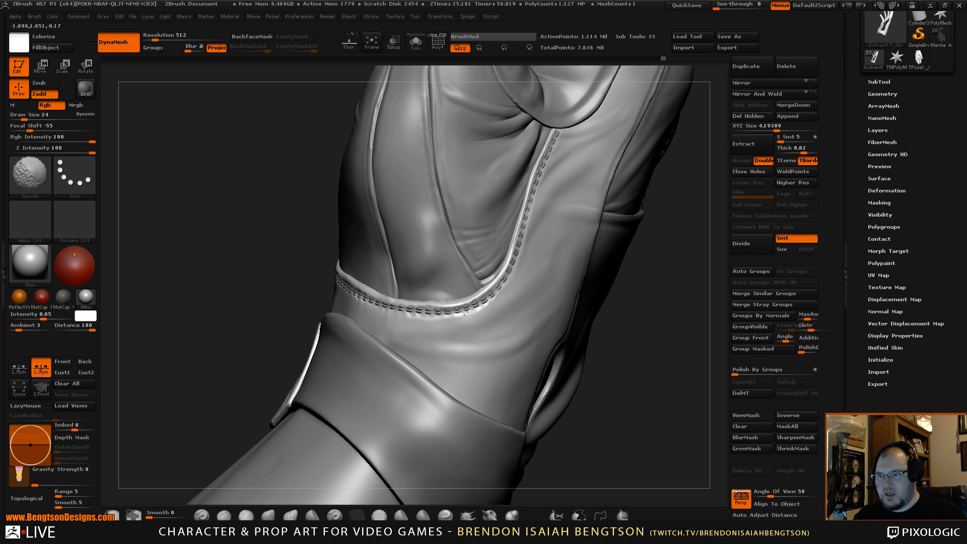
mouse_move(686, 356)
alt+mouse_down()
mouse_move(648, 381)
mouse_move(667, 339)
mouse_move(667, 348)
alt+mouse_up()
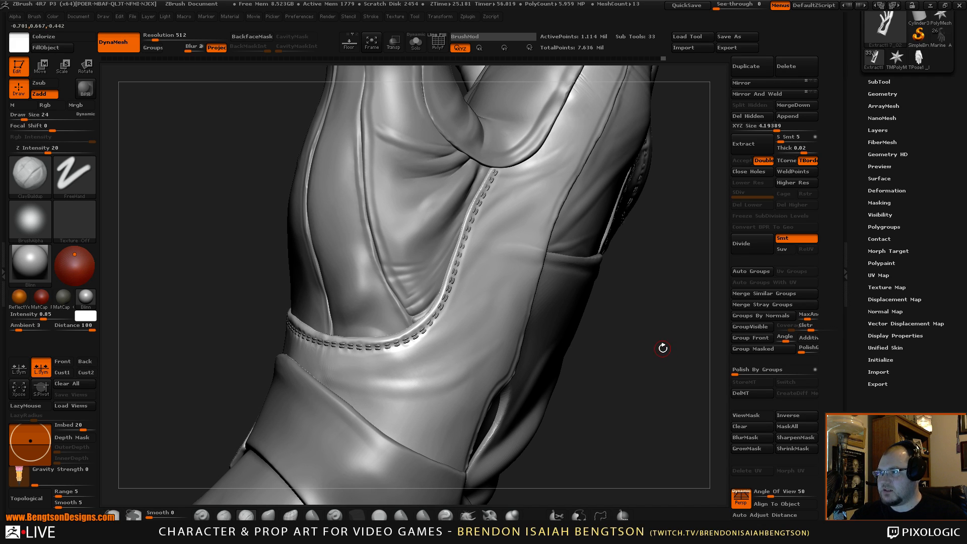
key(5)
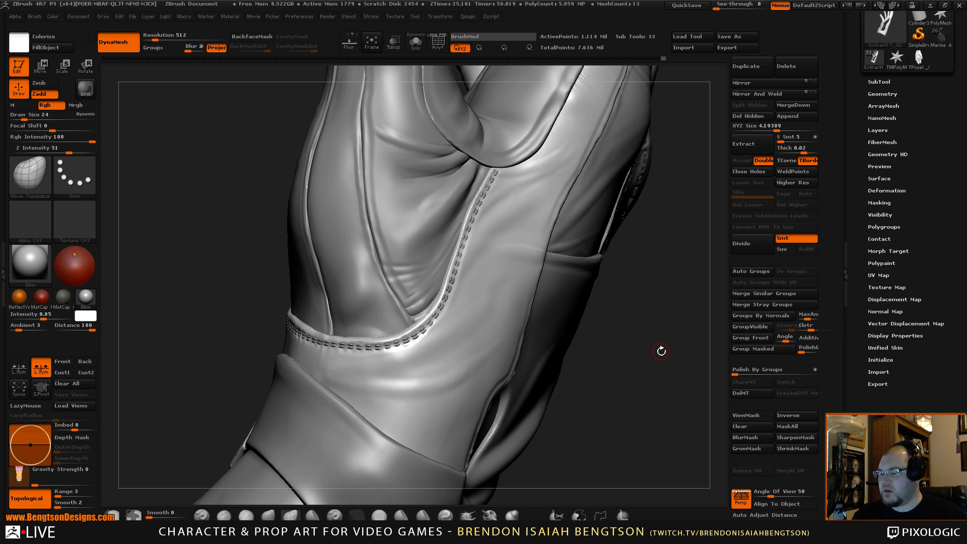
key(4)
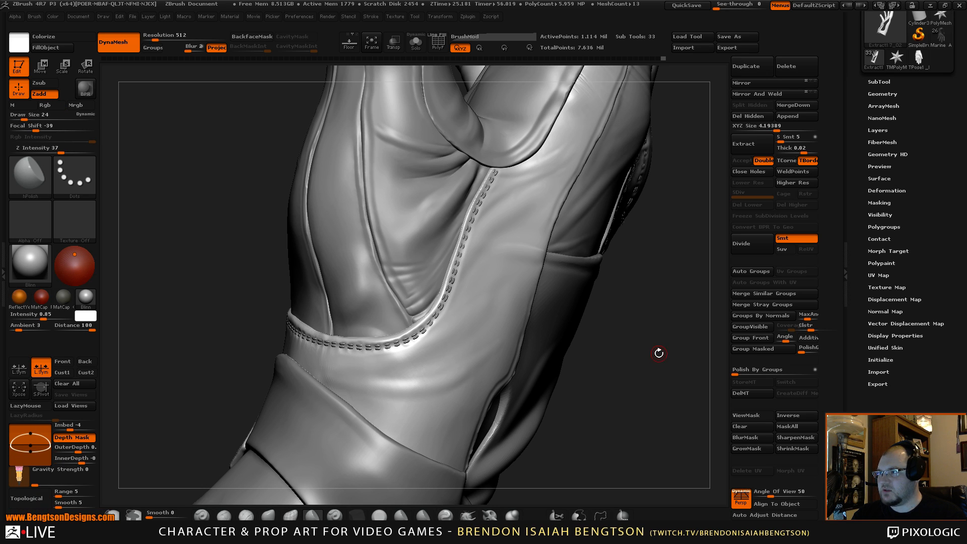
key(3)
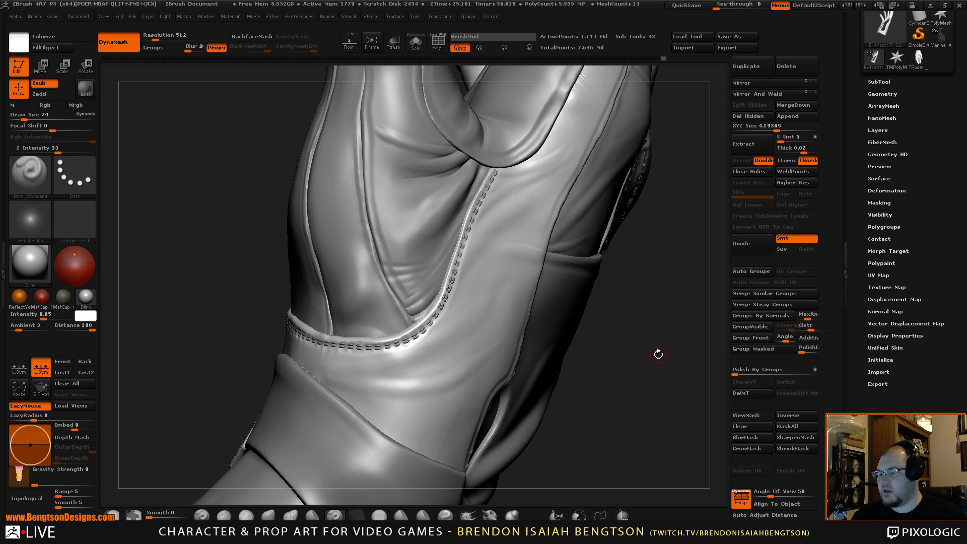
key(5)
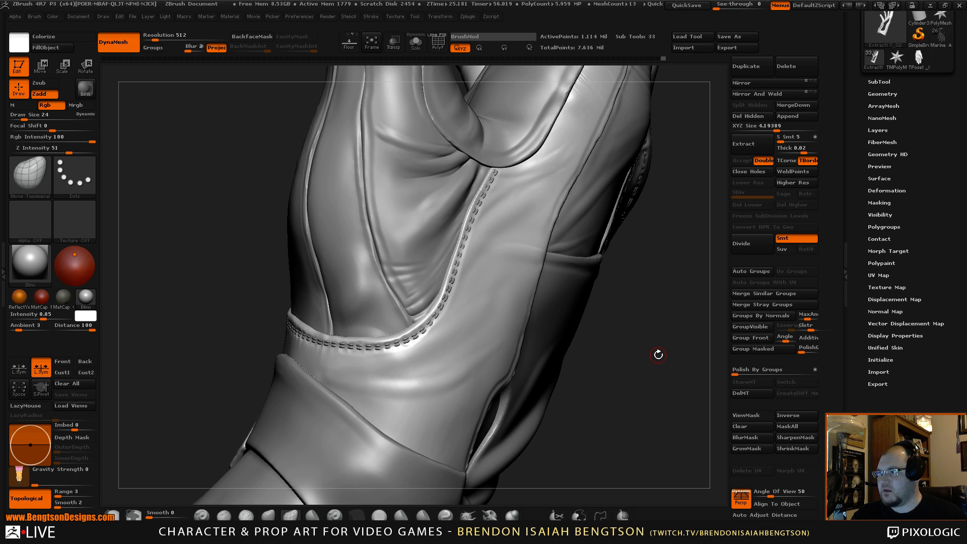
key(2)
- Build up tension ridges on both sides of the stitches around the panel's outer lower corner with ClayBuildup and smooth them
drag(659, 367, 650, 335)
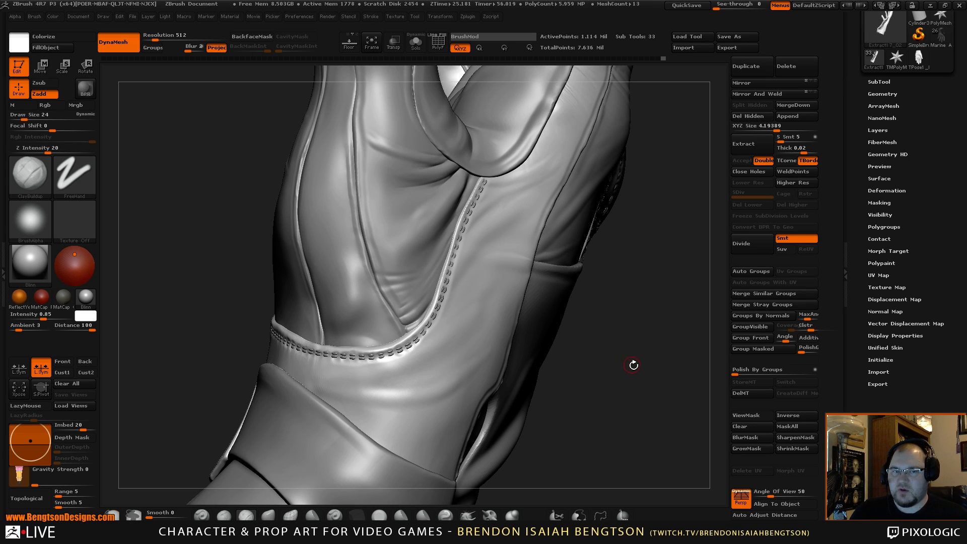
drag(639, 366, 650, 365)
key(space)
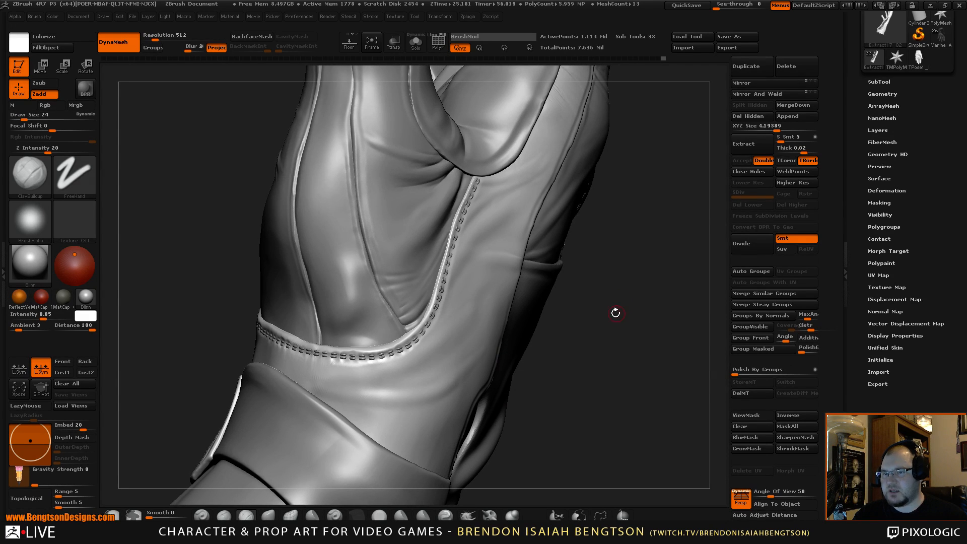
drag(617, 334, 429, 371)
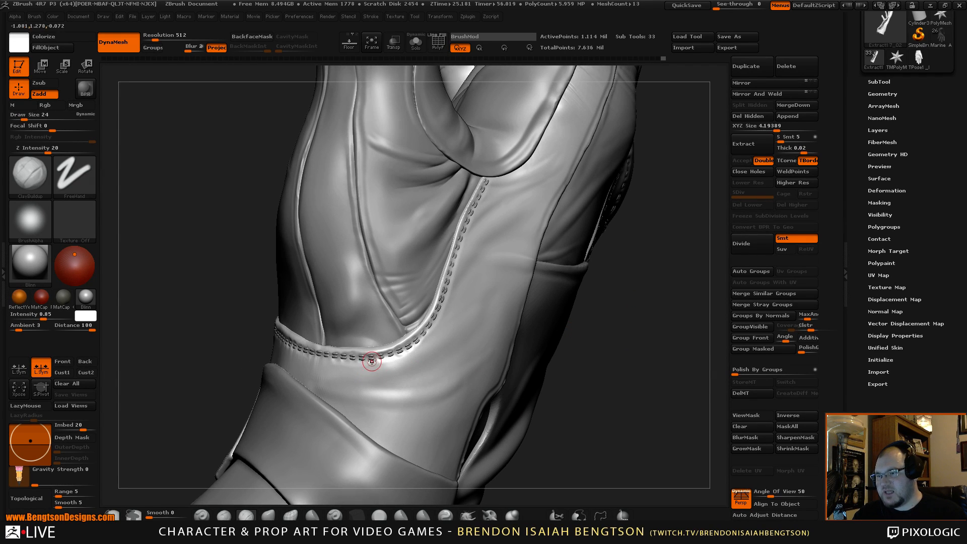
mouse_move(376, 356)
mouse_down()
mouse_move(378, 366)
mouse_move(385, 359)
mouse_up()
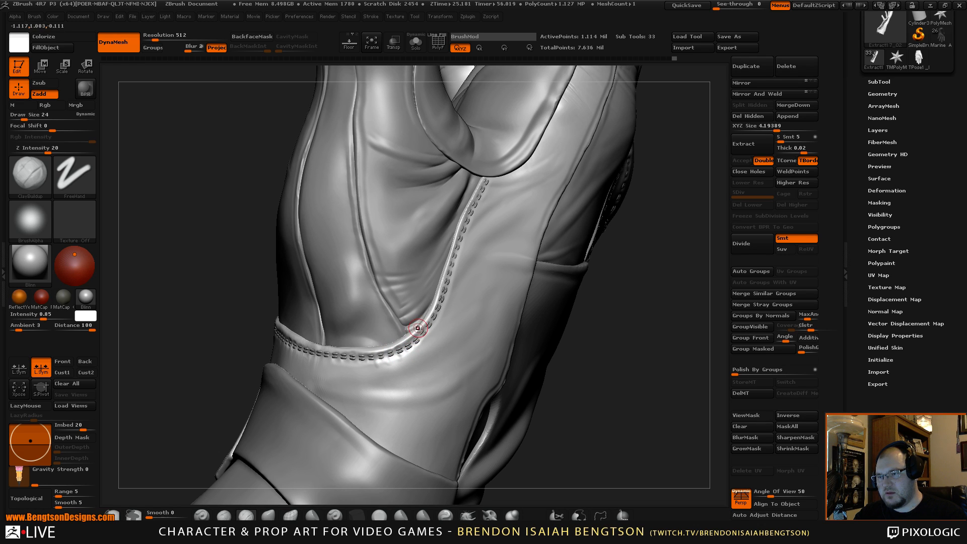
drag(419, 328, 400, 342)
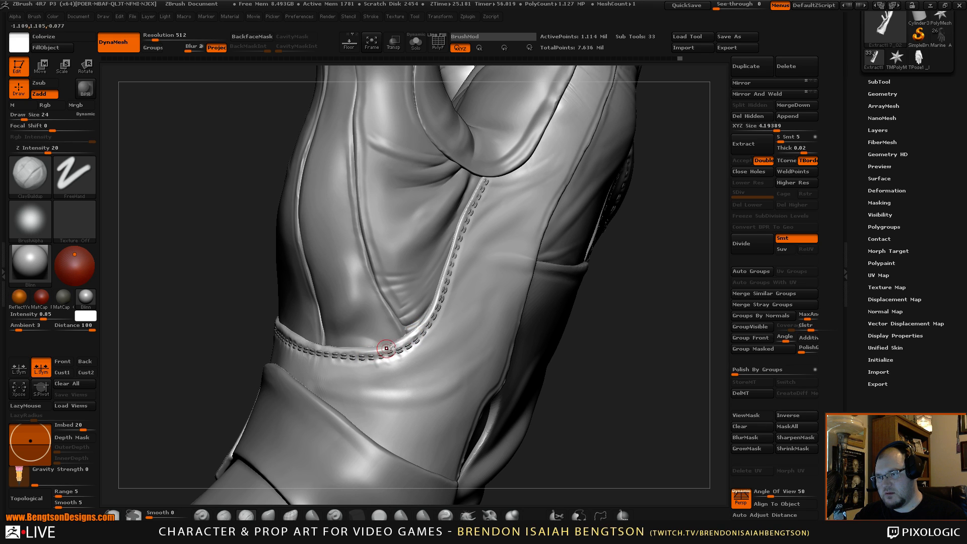
key(shift)
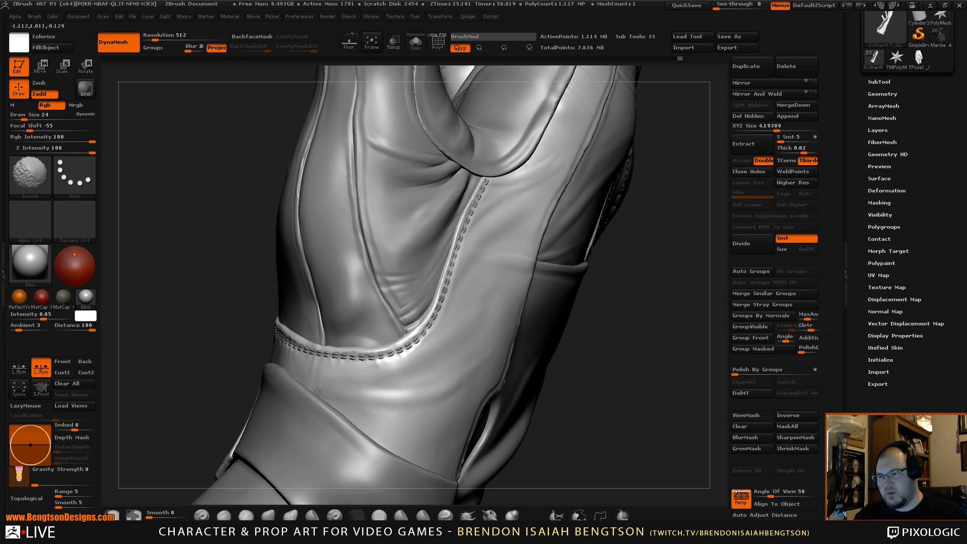
drag(638, 346, 660, 348)
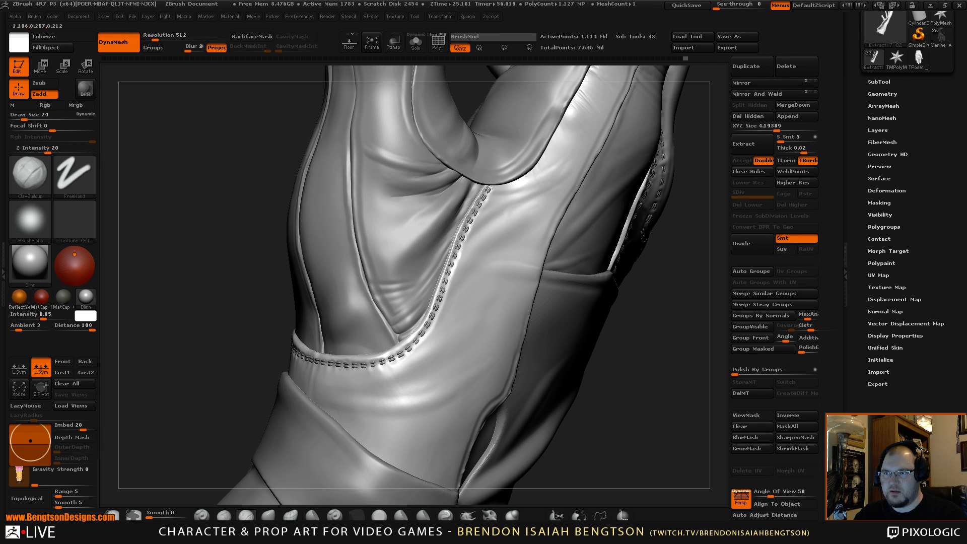
drag(635, 333, 645, 374)
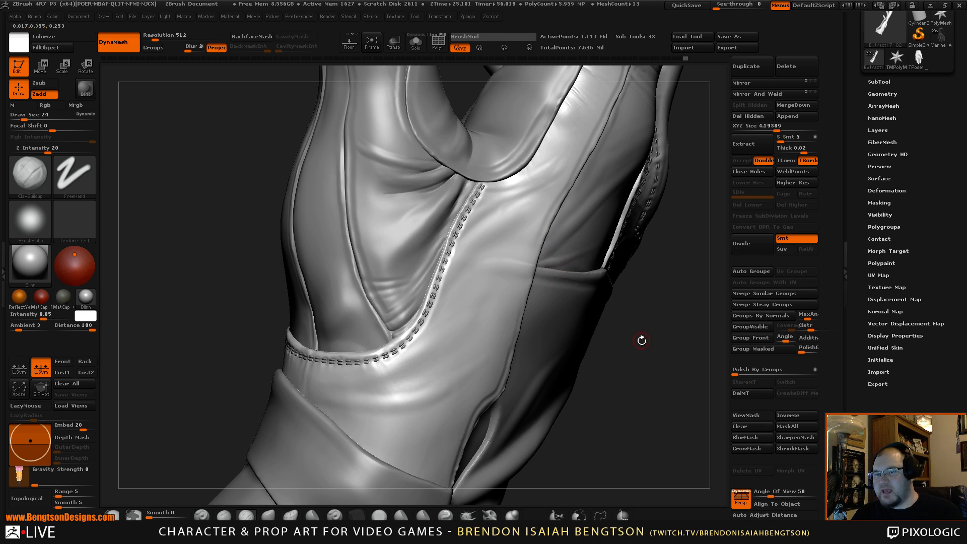
drag(647, 327, 646, 333)
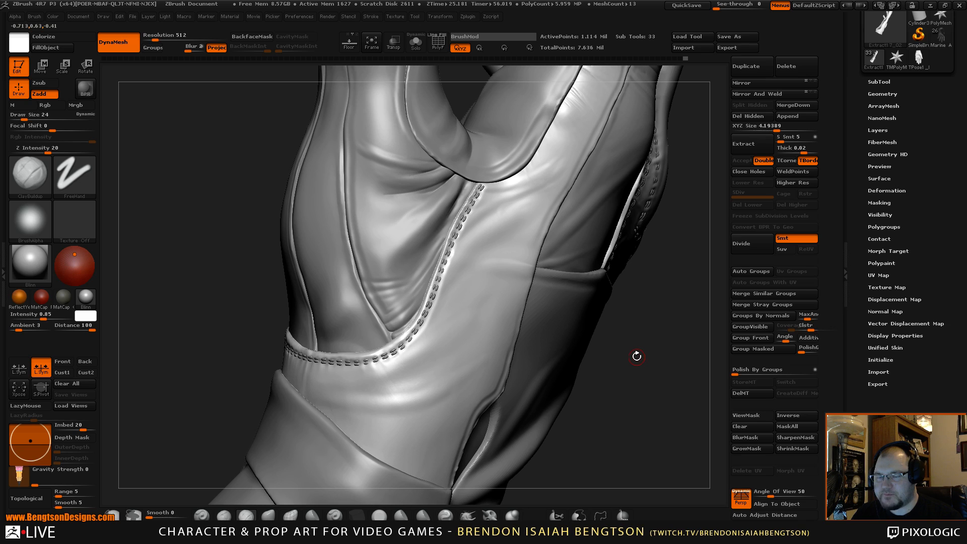
scroll(637, 357, down, 1)
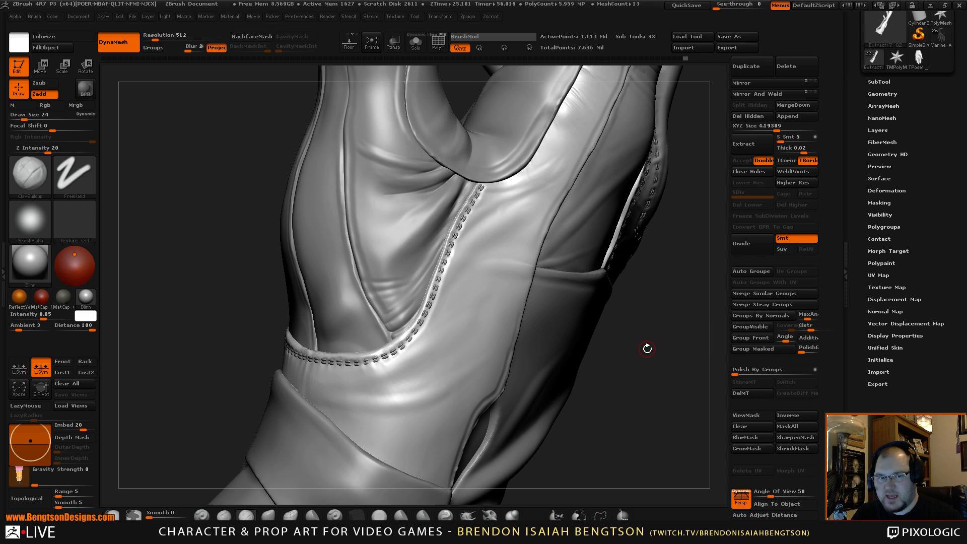
scroll(648, 348, down, 1)
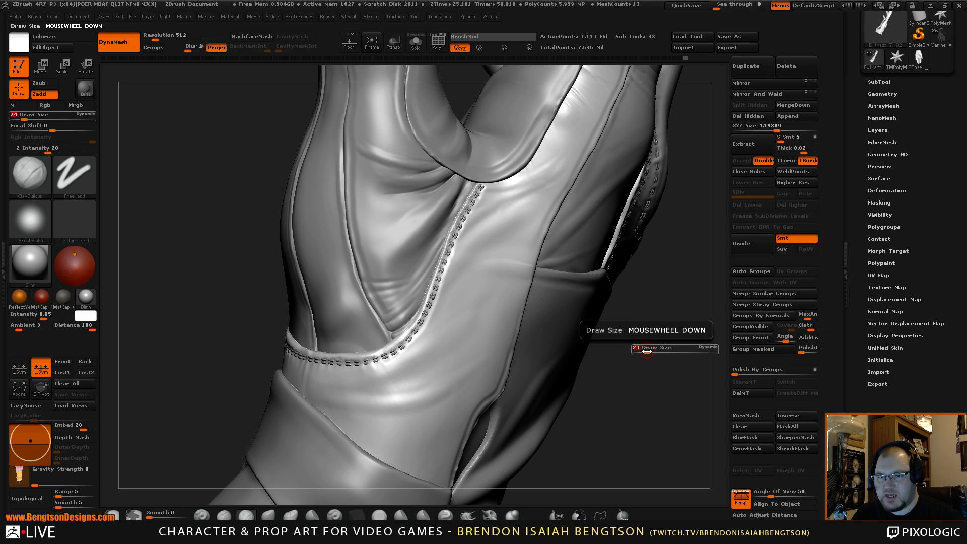
scroll(643, 359, down, 1)
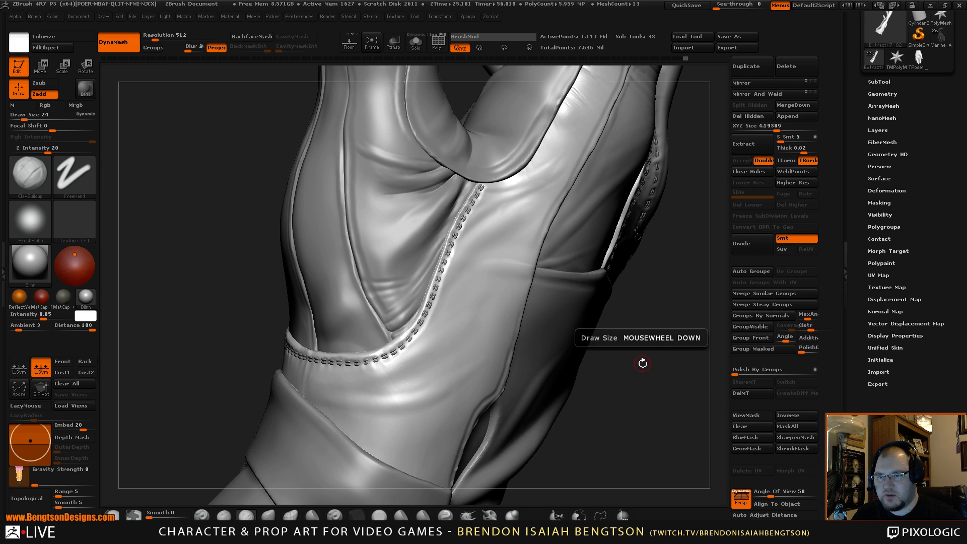
scroll(643, 364, down, 1)
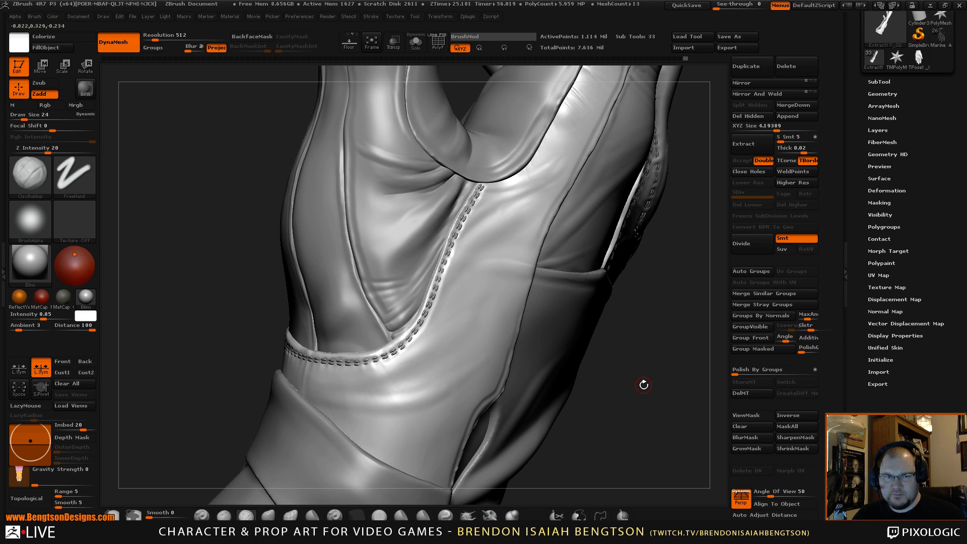
- Examine the thumb-base stitching and the back-of-hand panels from several angles to judge the seams
drag(645, 402, 536, 274)
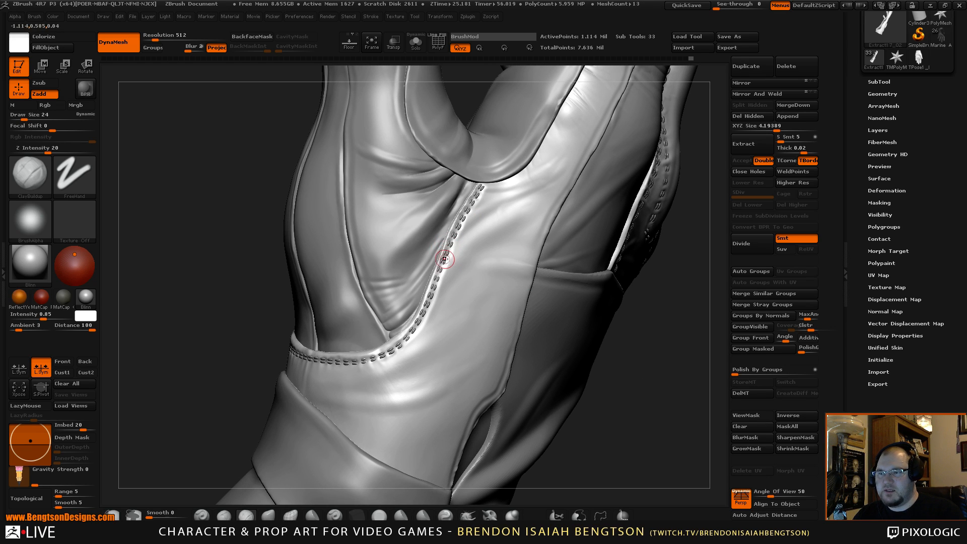
key(shift)
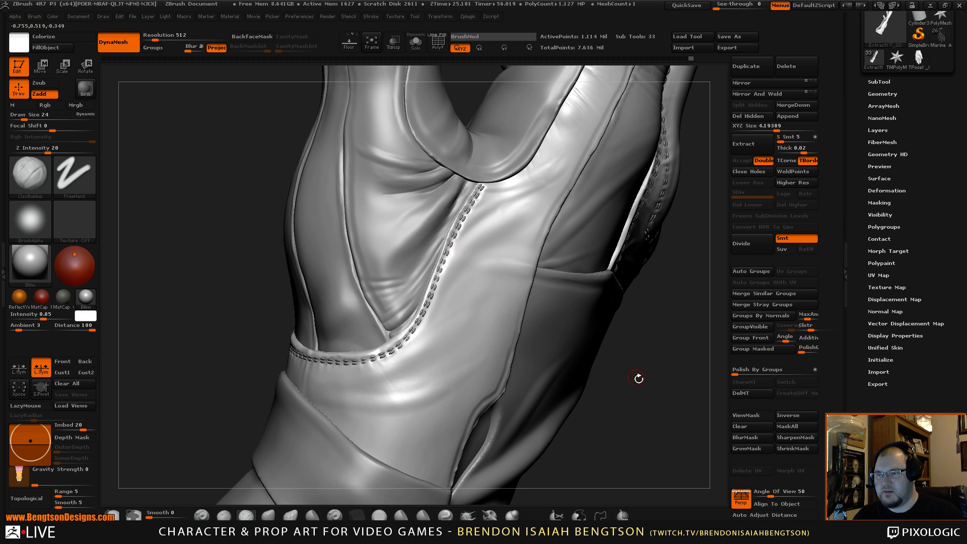
mouse_move(639, 380)
mouse_down()
mouse_move(668, 388)
mouse_move(315, 394)
mouse_up()
key(shift)
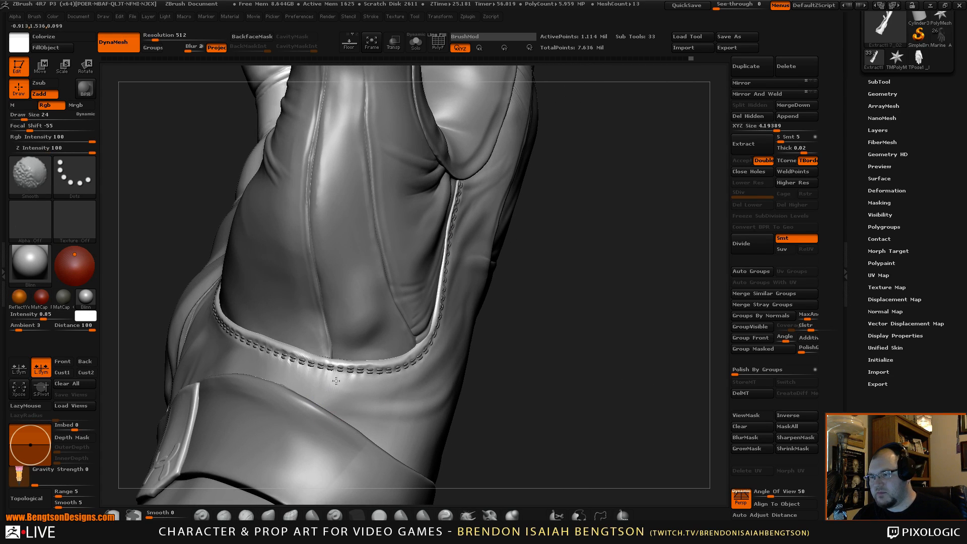
mouse_move(603, 339)
mouse_down()
mouse_move(621, 372)
mouse_move(565, 358)
mouse_up()
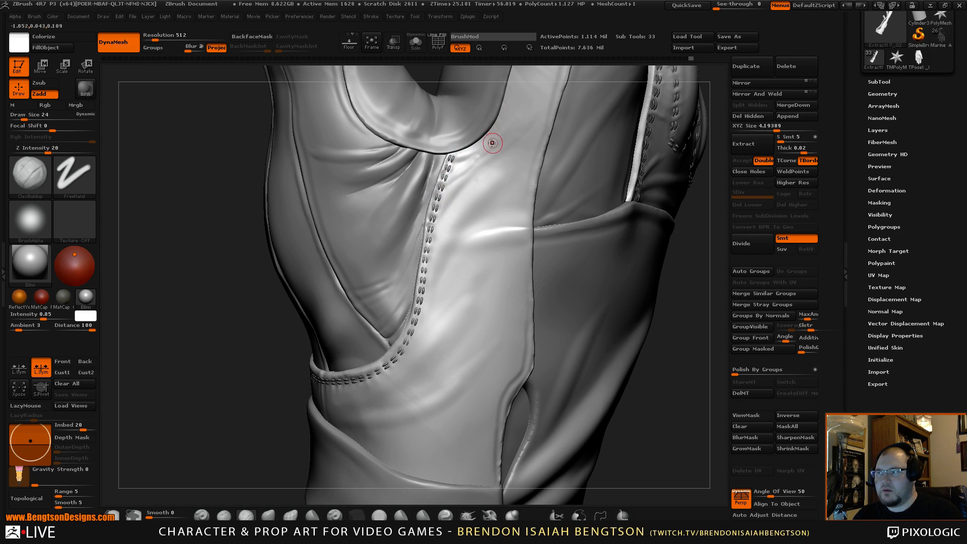
mouse_move(676, 318)
mouse_down()
mouse_move(675, 391)
mouse_move(673, 135)
mouse_up()
drag(621, 327, 607, 288)
drag(627, 145, 591, 329)
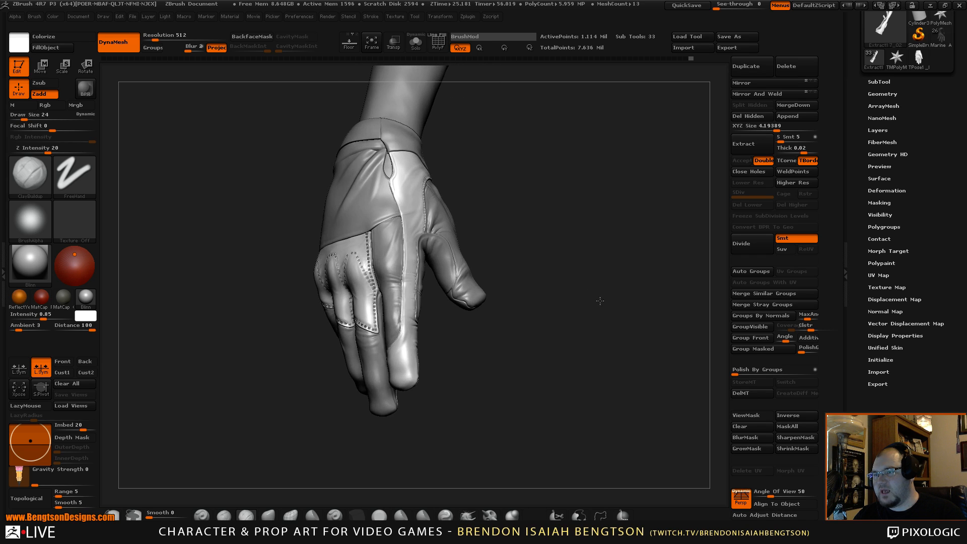
drag(600, 301, 447, 274)
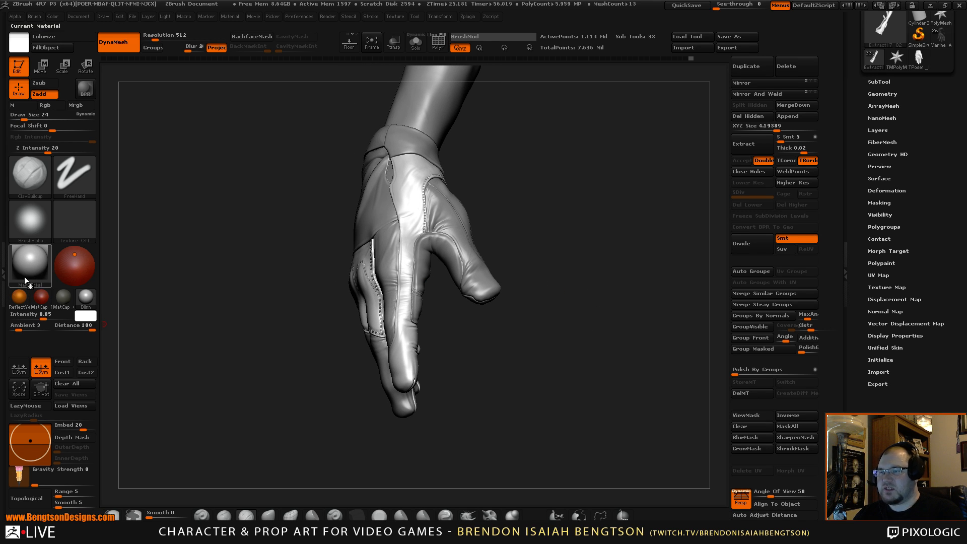
drag(599, 308, 559, 262)
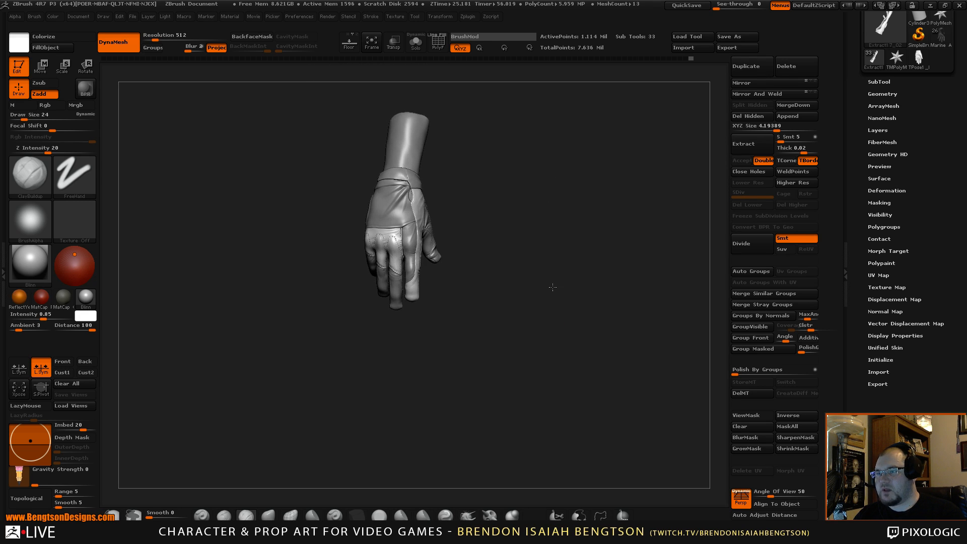
mouse_move(553, 287)
mouse_down()
mouse_move(576, 403)
mouse_move(566, 345)
mouse_move(568, 356)
mouse_move(605, 339)
mouse_move(317, 160)
mouse_up()
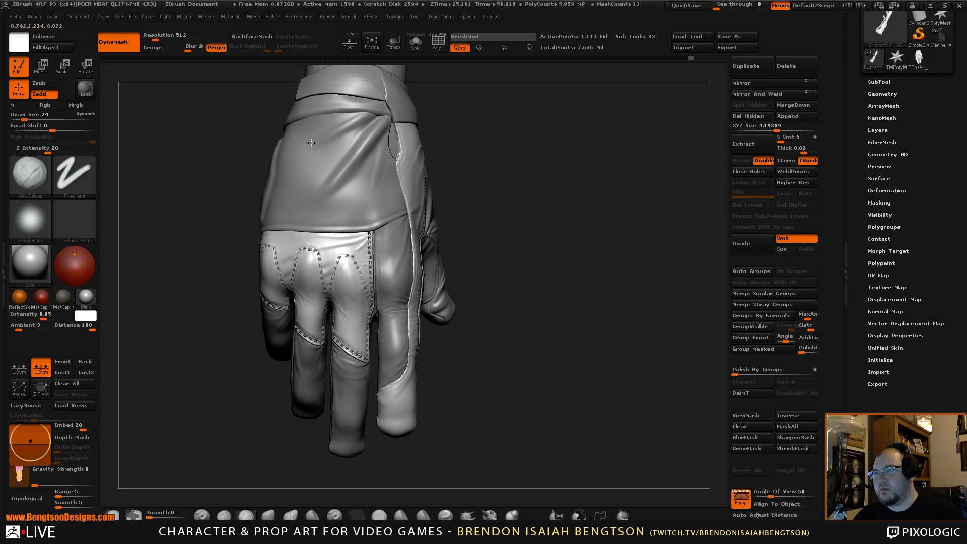
drag(602, 212, 453, 189)
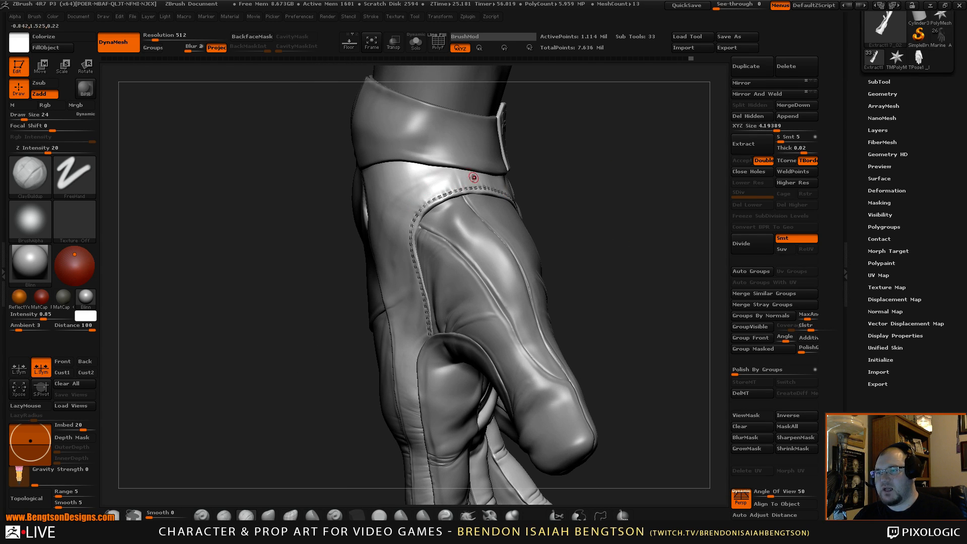
drag(617, 192, 611, 168)
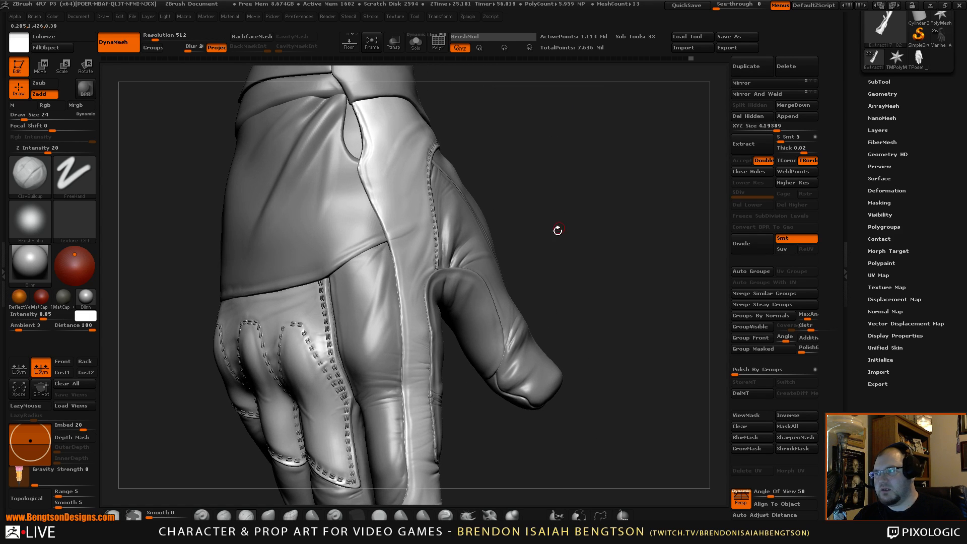
- Switch from ClayBuildup to the custom 3D stitches brush for stitching the next seam
click(3, 272)
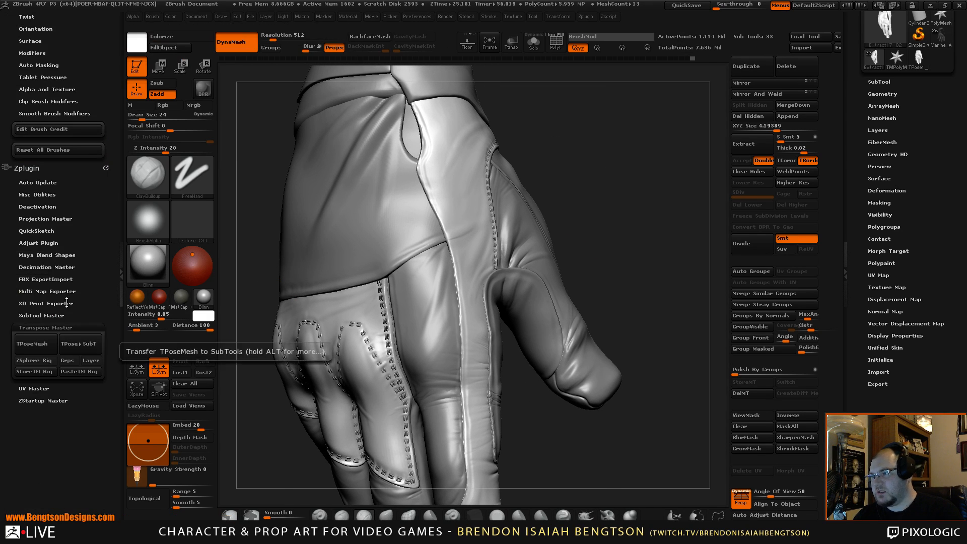
drag(95, 215, 95, 306)
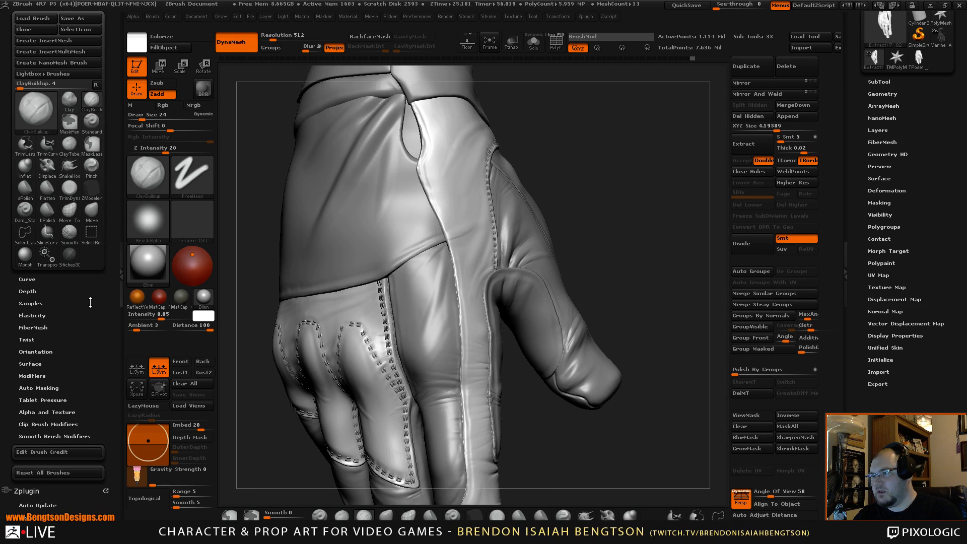
click(70, 257)
click(121, 276)
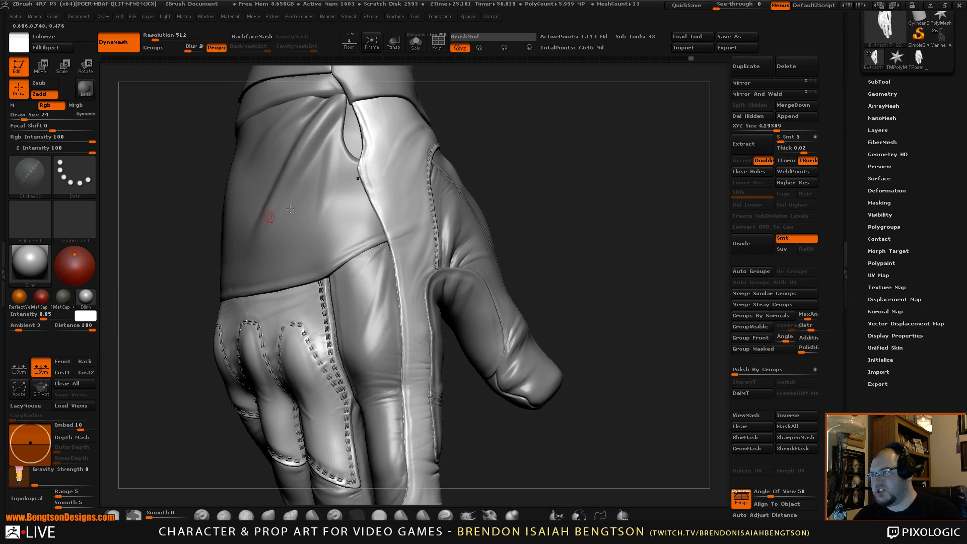
- Try a line of 3D stitches at draw size 45 along the seam below the wrist opening, and undo it
drag(548, 181, 560, 170)
key(space)
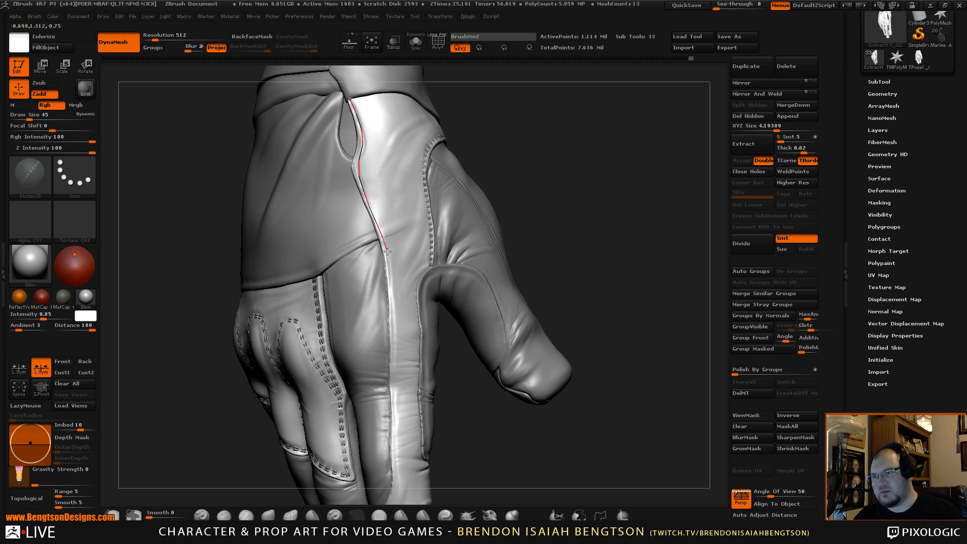
drag(393, 277, 397, 286)
drag(458, 144, 378, 161)
drag(542, 126, 473, 152)
key(ctrl+z)
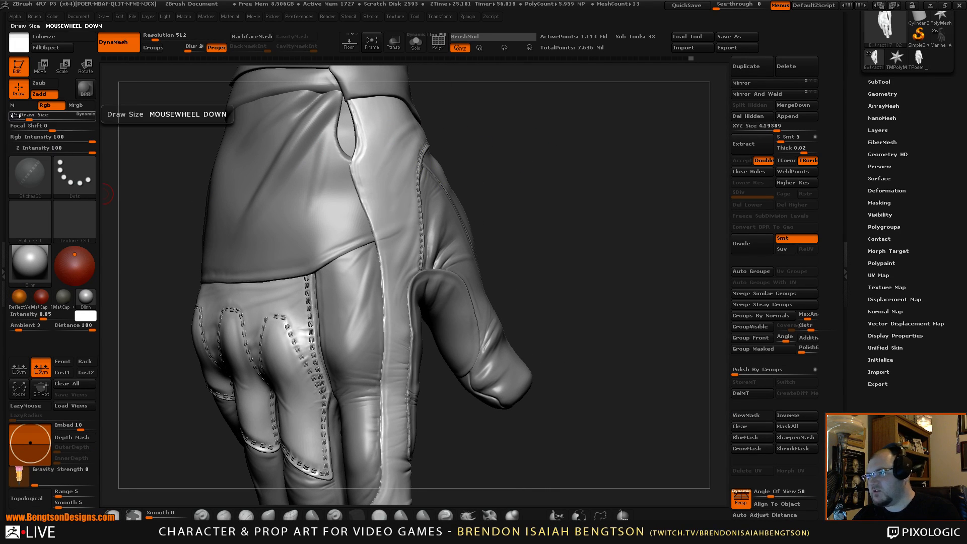
- Set the draw size to 35 and lay 3D stitches along the side seam from the wrist opening to the back-of-hand panel's lower edge
click(20, 115)
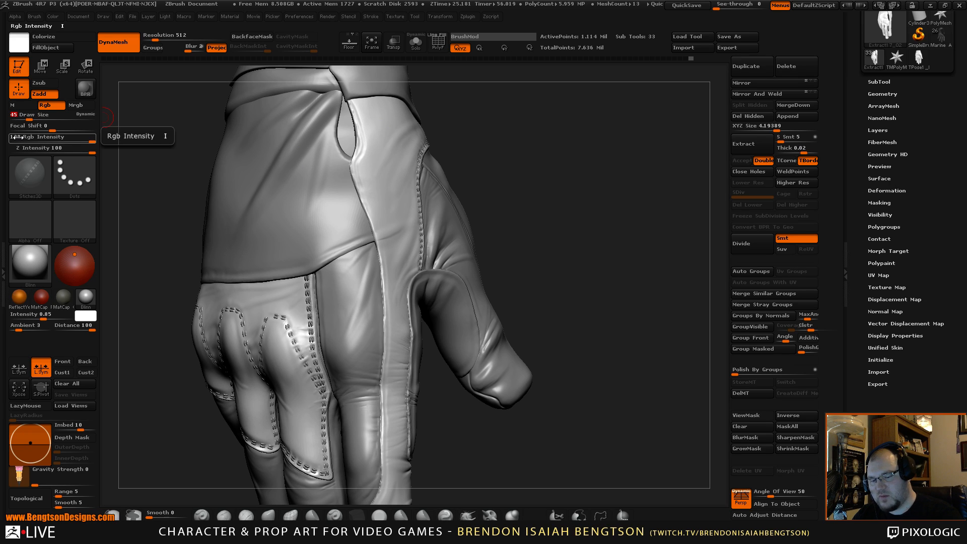
text(35)
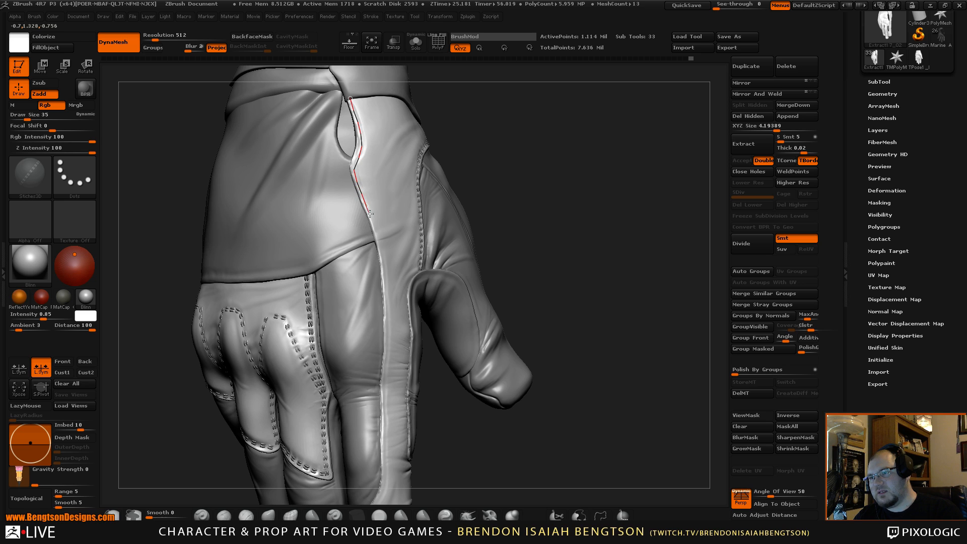
drag(382, 248, 382, 249)
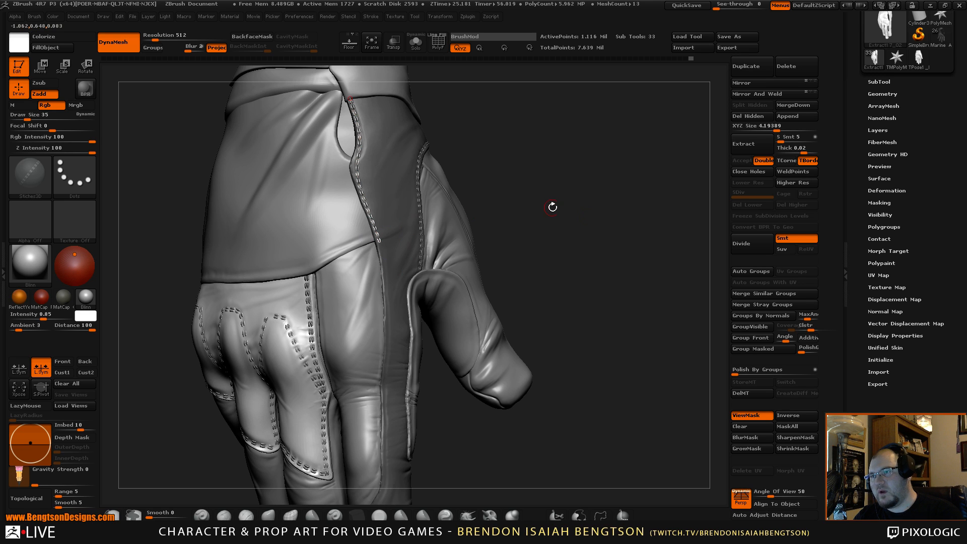
- Continue the stitch line down the index finger's side seam at draw size 64, undoing the first attempt
drag(617, 247, 638, 177)
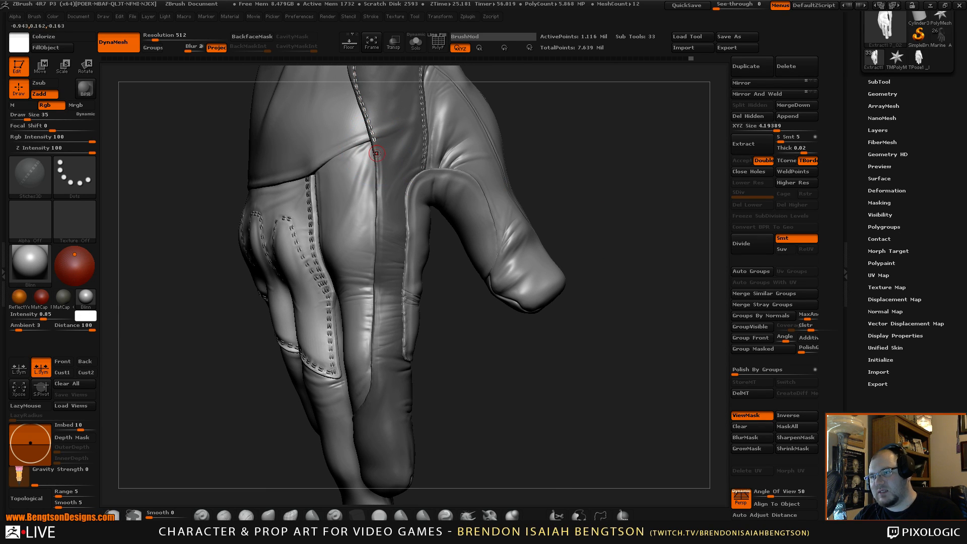
drag(377, 169, 381, 218)
key(ctrl+z)
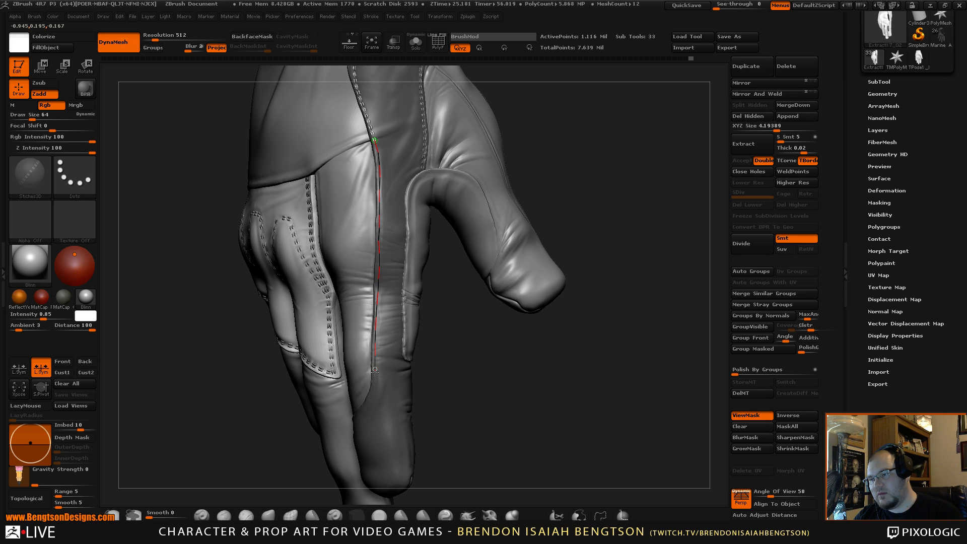
drag(376, 382, 379, 392)
mouse_move(506, 360)
mouse_down()
mouse_move(516, 335)
mouse_move(572, 305)
mouse_move(432, 267)
mouse_up()
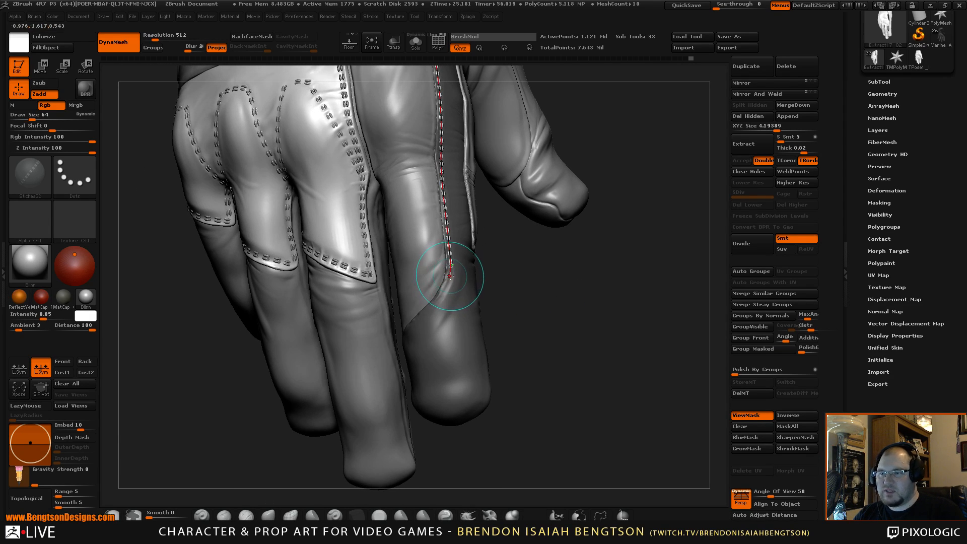
- Extend the stitches along the curved diagonal seam across the index finger, and check the whole stitch line
click(448, 276)
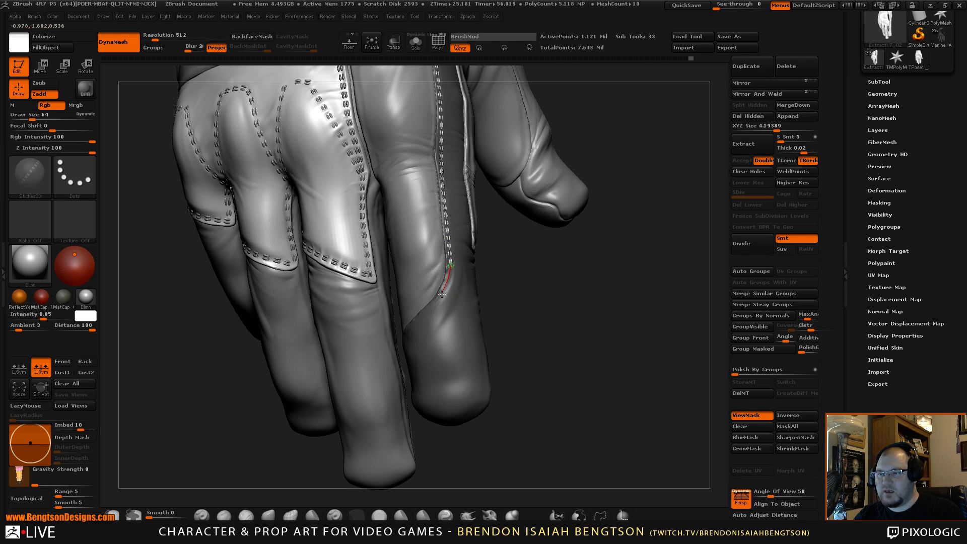
drag(430, 310, 416, 322)
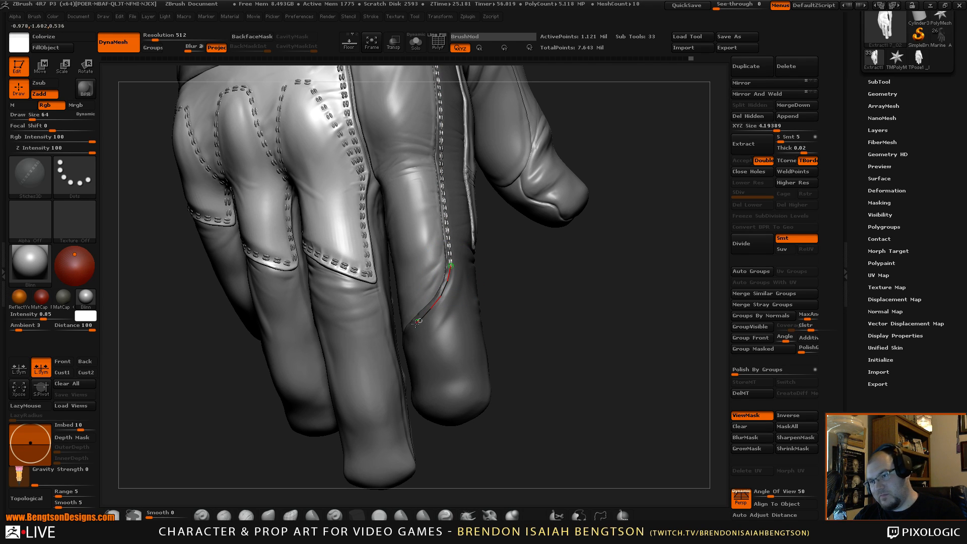
drag(571, 290, 513, 293)
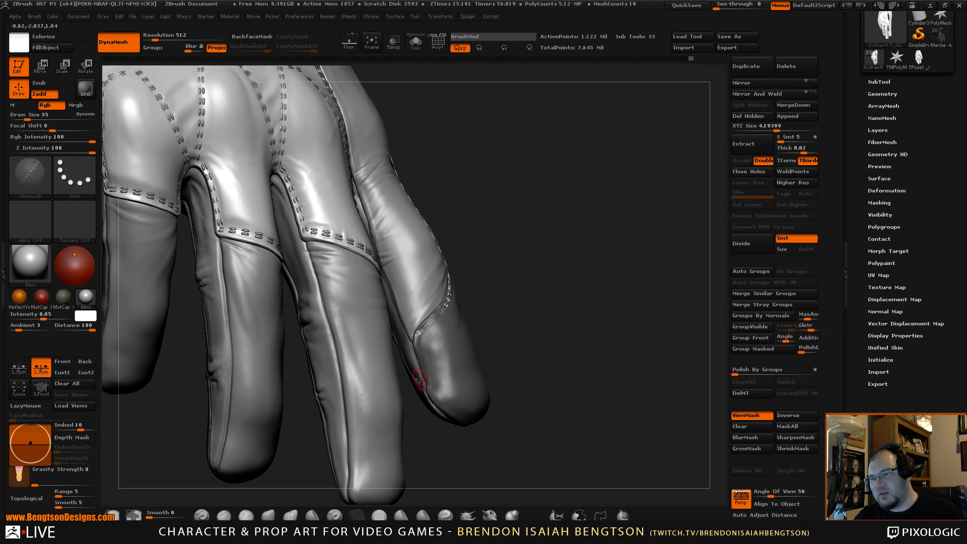
mouse_move(508, 268)
mouse_down()
mouse_move(468, 297)
mouse_move(534, 255)
mouse_move(494, 380)
mouse_move(551, 366)
mouse_move(535, 402)
mouse_move(523, 391)
mouse_move(556, 363)
mouse_move(575, 379)
mouse_move(562, 306)
mouse_move(428, 320)
mouse_up()
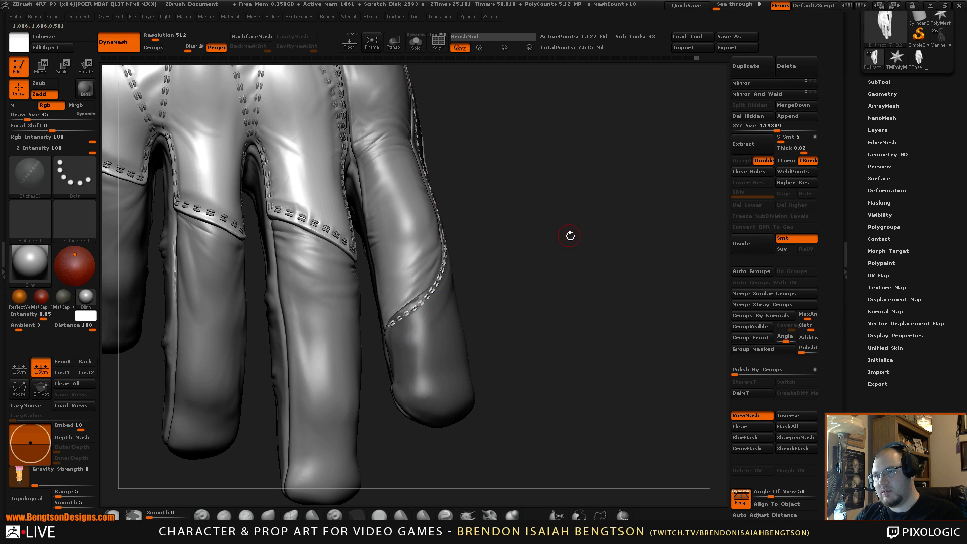
drag(570, 235, 510, 230)
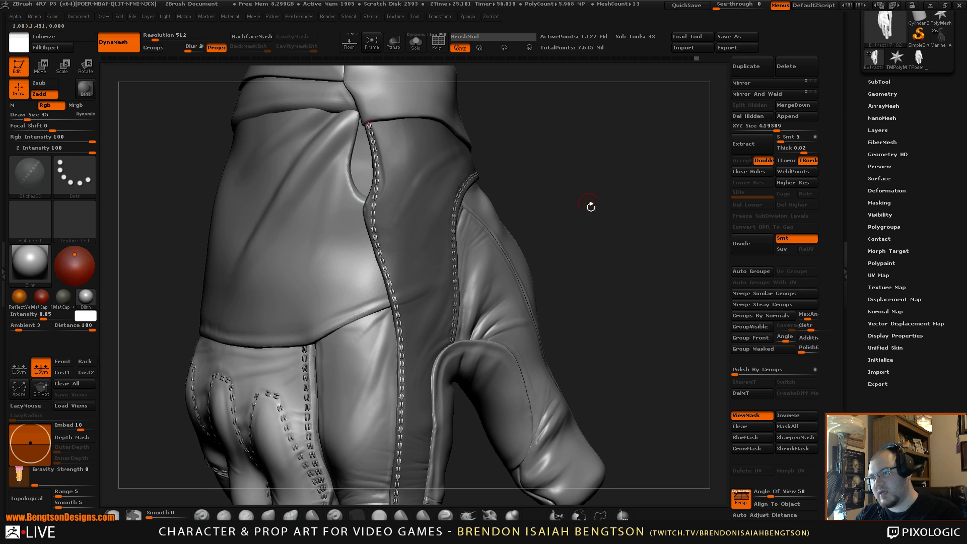
drag(591, 207, 523, 251)
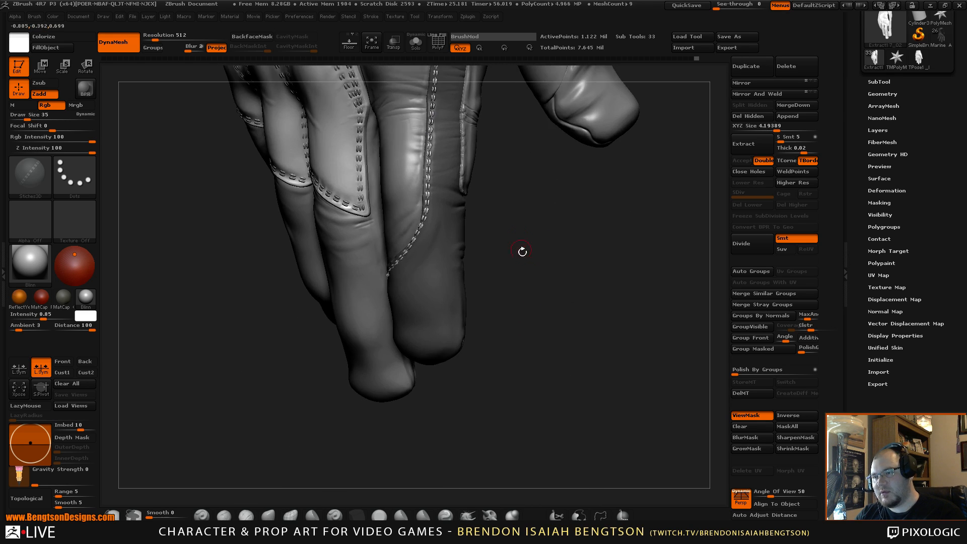
mouse_move(545, 286)
mouse_down()
mouse_move(566, 262)
mouse_move(537, 337)
mouse_move(559, 281)
mouse_move(509, 288)
mouse_up()
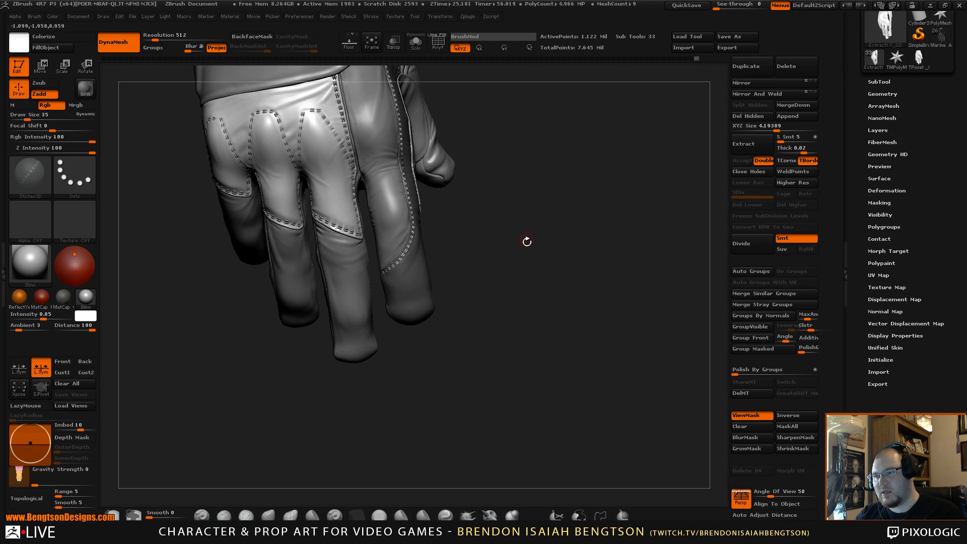
mouse_move(527, 241)
mouse_down()
mouse_move(509, 335)
mouse_move(529, 324)
mouse_move(526, 346)
mouse_up()
- Split the new seam stitches from the glove panel into their own subtool and make that subtool active
key(b)
key(d)
key(s)
key(shift+s)
key(shift+f)
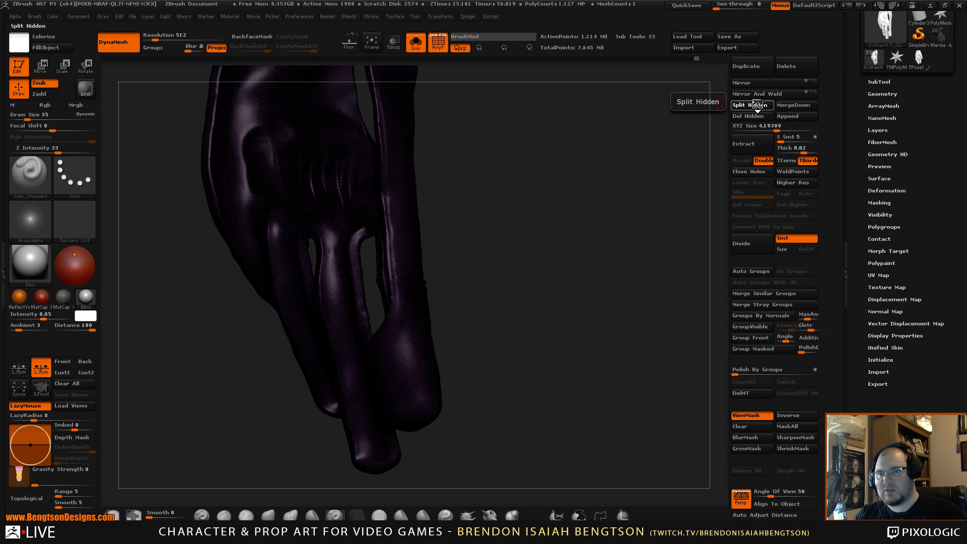
click(750, 104)
key(shift+s)
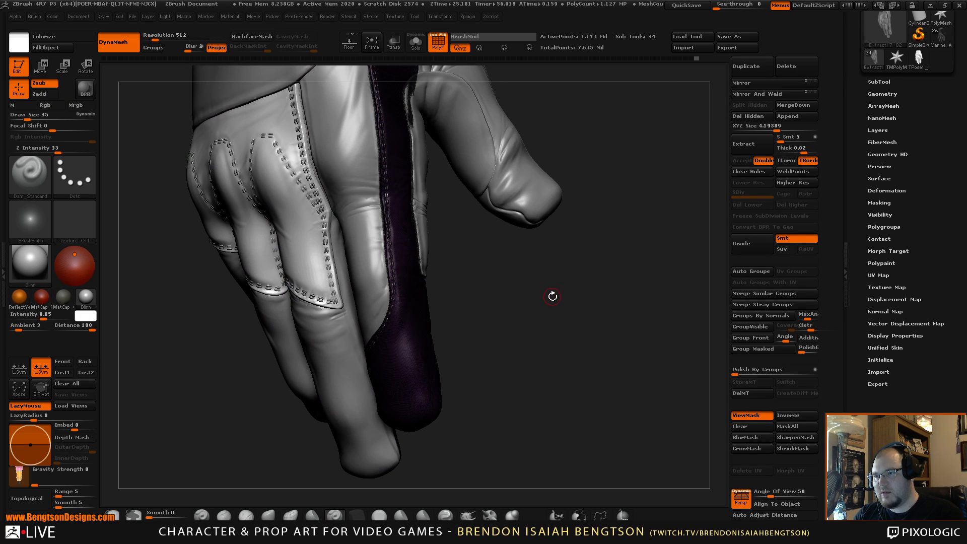
drag(552, 296, 375, 299)
alt+click(386, 307)
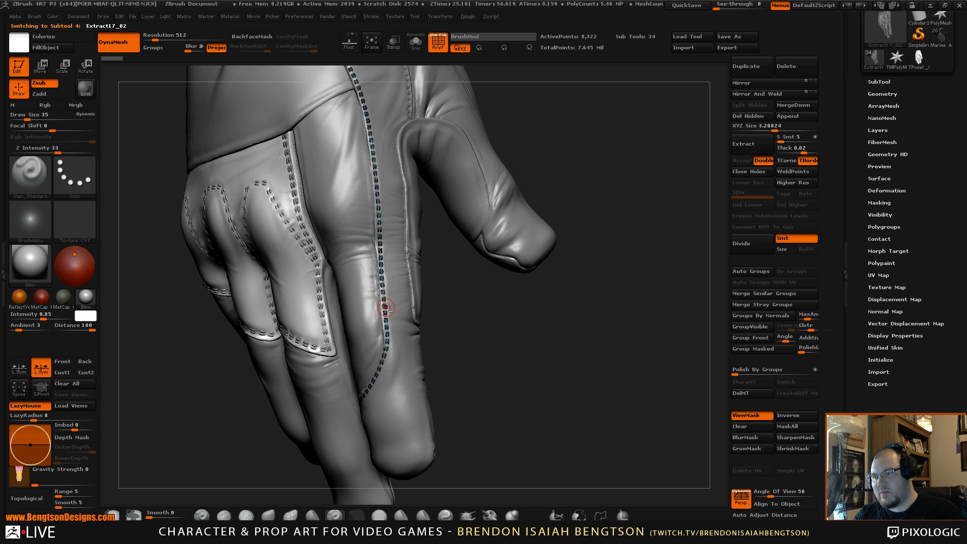
key(shift+f)
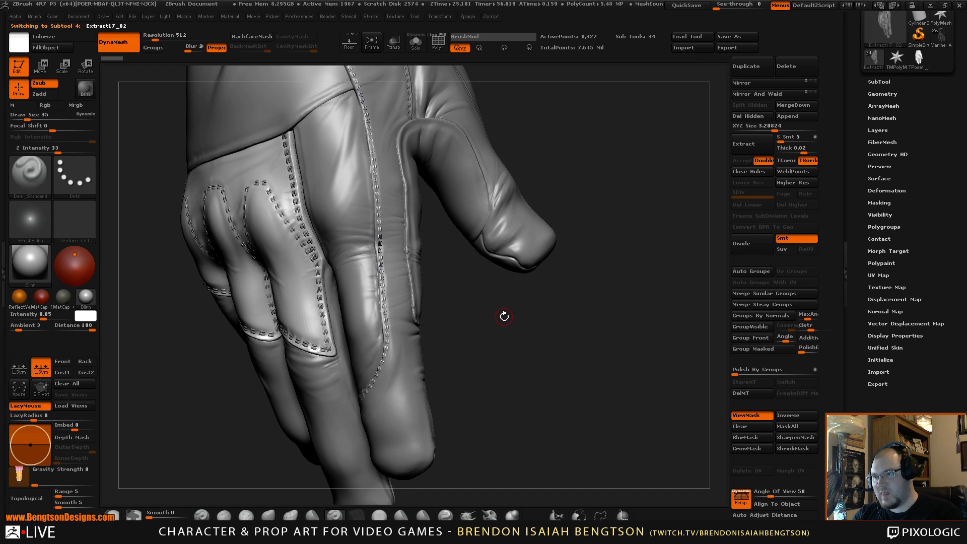
- With the Move brush at draw size 101, nudge the end stitches to follow the index finger's diagonal seam
mouse_move(503, 319)
mouse_down()
mouse_move(491, 284)
mouse_move(501, 285)
mouse_move(507, 342)
mouse_move(511, 323)
mouse_move(522, 340)
mouse_move(557, 294)
mouse_move(524, 308)
mouse_move(546, 305)
mouse_up()
key(space)
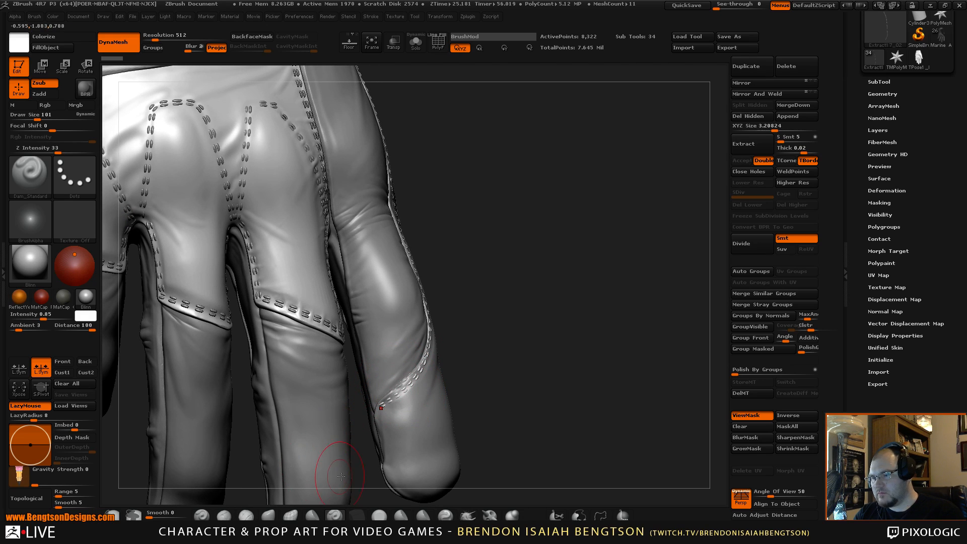
click(269, 515)
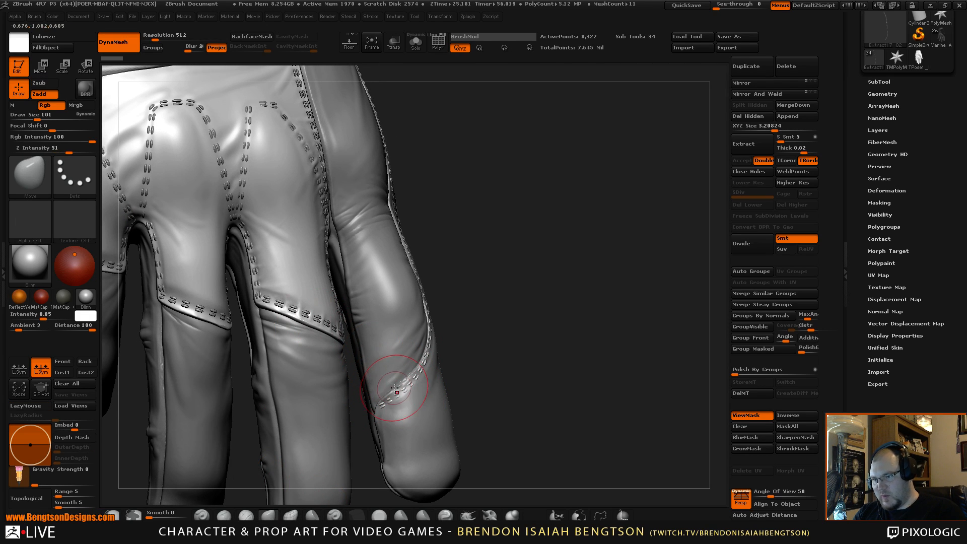
drag(406, 383, 380, 409)
drag(393, 404, 406, 393)
mouse_move(524, 325)
mouse_down()
mouse_move(439, 351)
mouse_move(423, 372)
mouse_move(428, 365)
mouse_up()
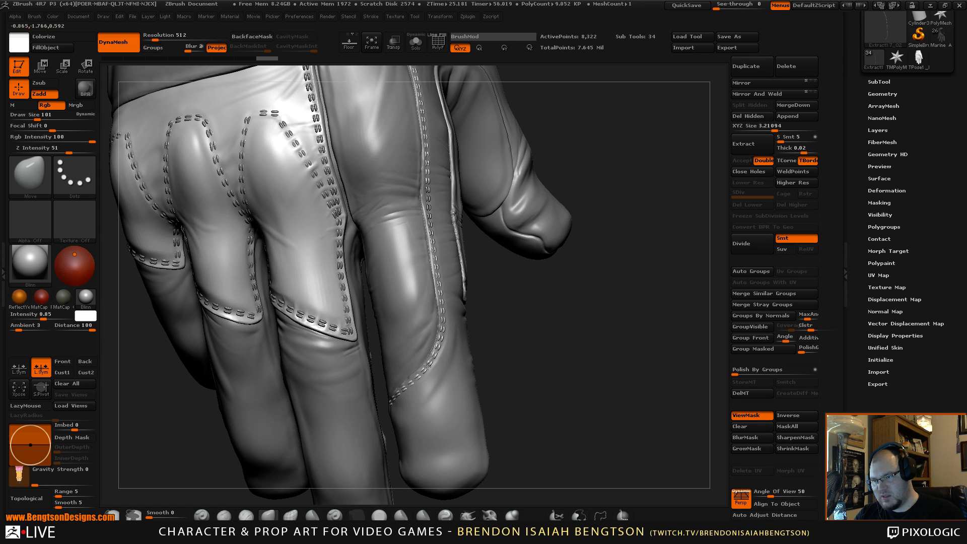
- Nudge the stitches along the index-finger side seam into line with the Move brush, raising the draw size to 160 above the knuckle
mouse_move(538, 274)
mouse_down()
mouse_move(562, 372)
mouse_move(484, 302)
mouse_move(440, 283)
mouse_move(440, 299)
mouse_move(441, 267)
mouse_up()
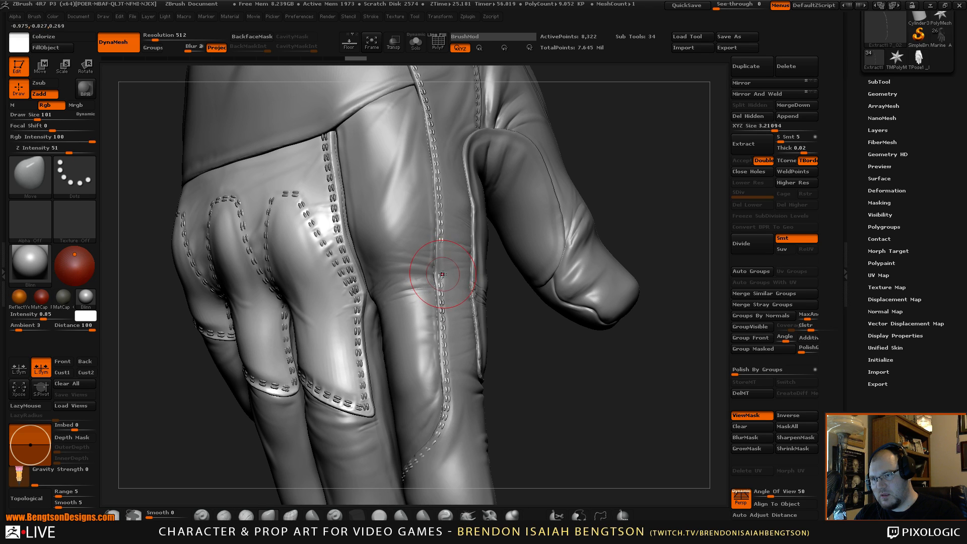
drag(441, 268, 441, 259)
mouse_move(665, 212)
mouse_down()
mouse_move(627, 262)
mouse_move(612, 213)
mouse_move(504, 282)
mouse_up()
key(space)
mouse_move(443, 282)
mouse_down()
mouse_move(463, 282)
mouse_move(460, 319)
mouse_up()
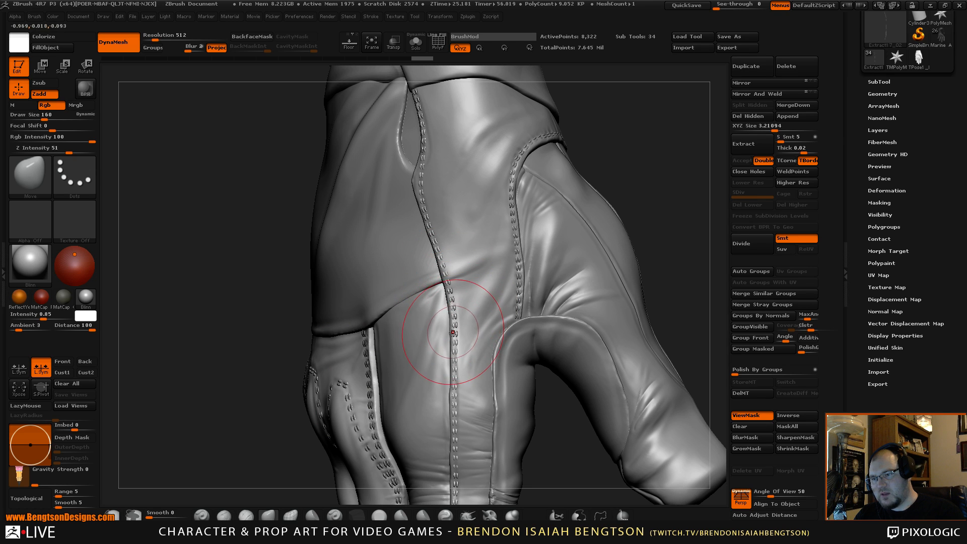
- Try to bend the stitches around the teardrop opening below the cuff at draw size 89, and undo the moves
mouse_move(655, 151)
mouse_down()
mouse_move(648, 235)
mouse_move(570, 240)
mouse_up()
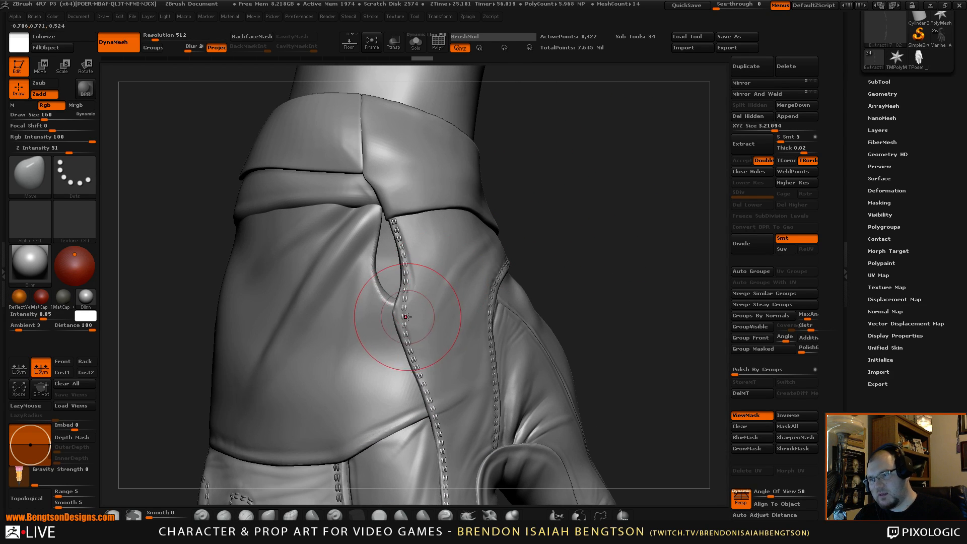
key(space)
drag(406, 317, 393, 316)
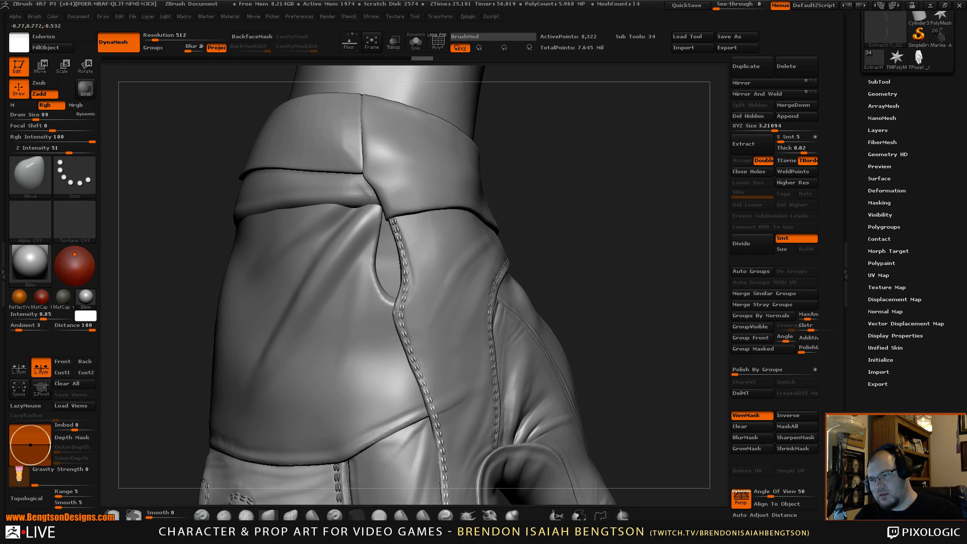
mouse_move(399, 320)
mouse_down()
mouse_move(407, 291)
mouse_move(395, 219)
mouse_up()
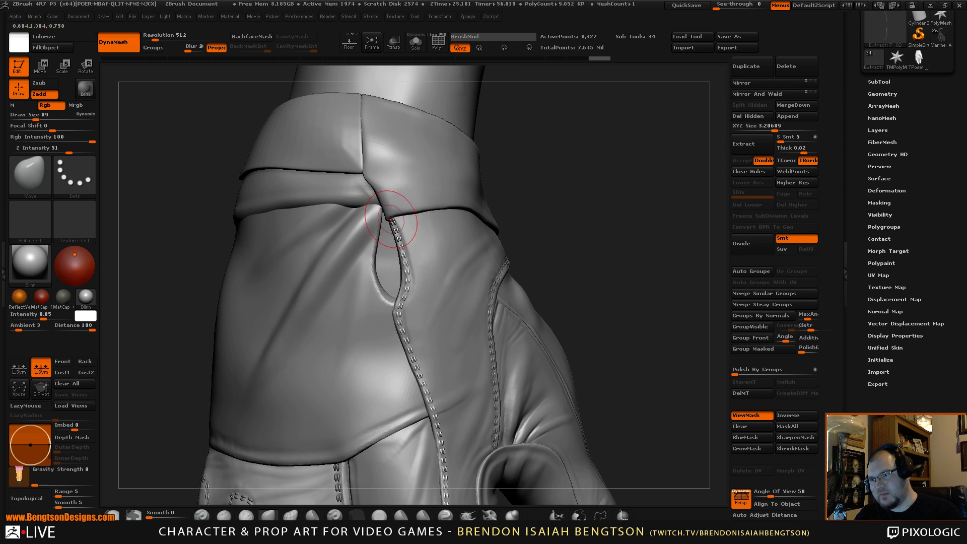
drag(529, 216, 572, 217)
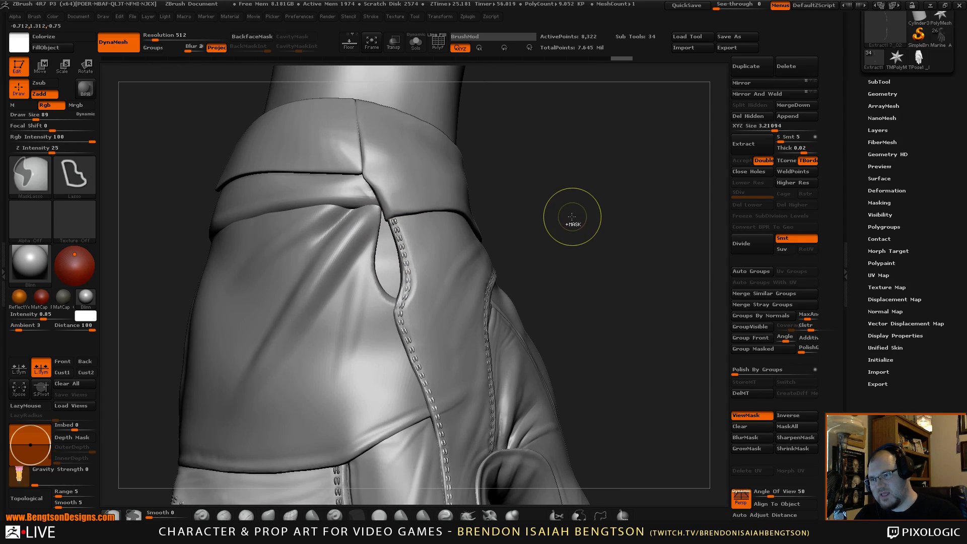
key(ctrl+z)
key(ctrl+z)
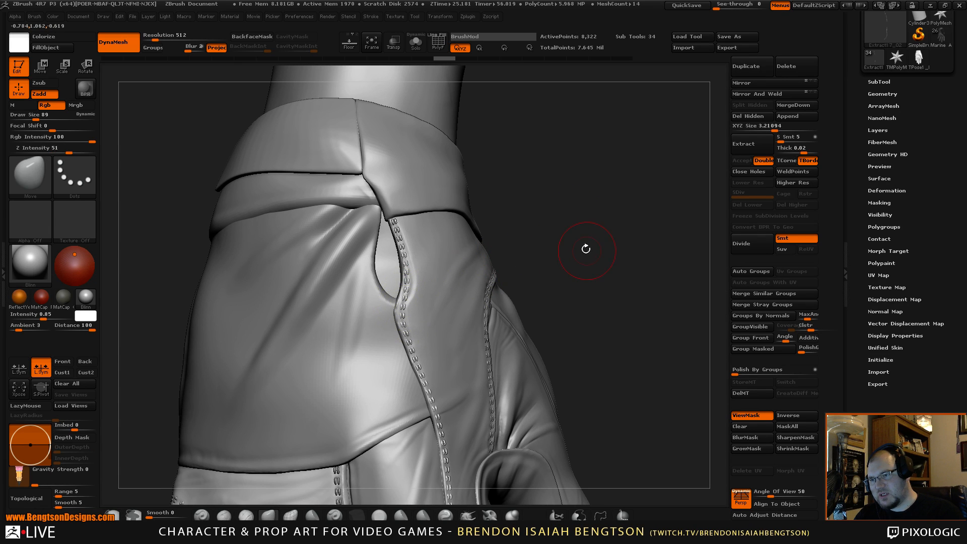
- Reshape the stitch line beside the teardrop opening below the cuff so it follows the seam's curved edge, using draw size 89
drag(587, 249, 575, 280)
drag(603, 243, 626, 218)
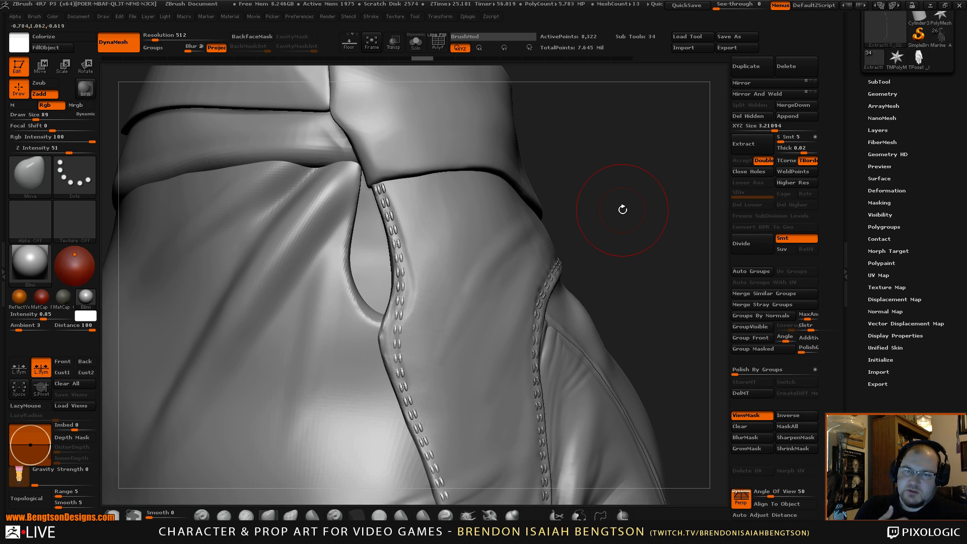
drag(603, 243, 587, 249)
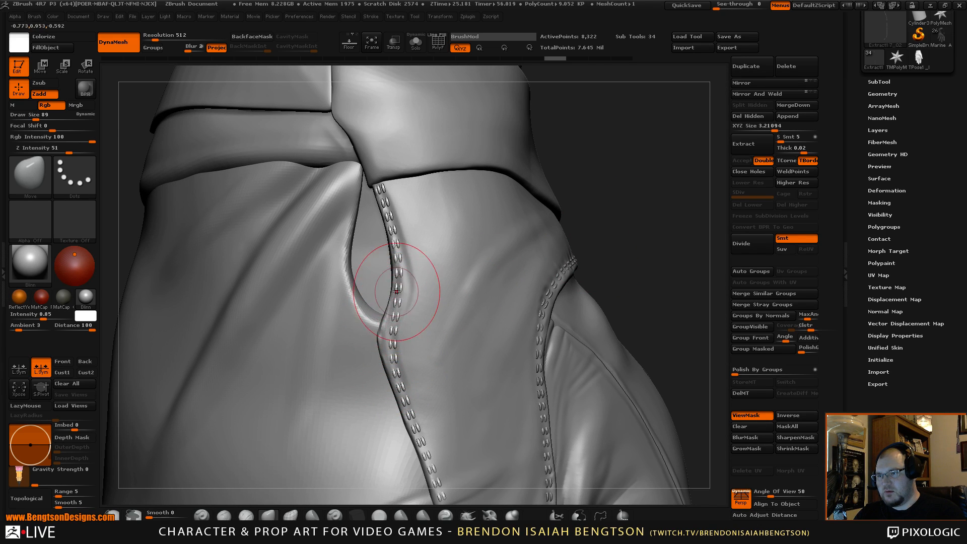
mouse_move(398, 258)
mouse_down()
mouse_move(402, 210)
mouse_move(395, 301)
mouse_up()
drag(390, 354, 390, 356)
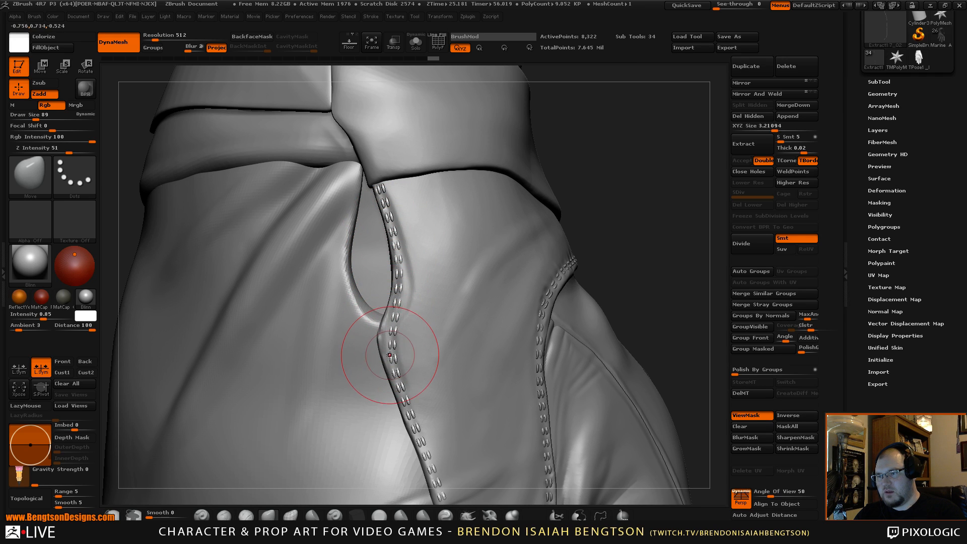
drag(402, 390, 388, 341)
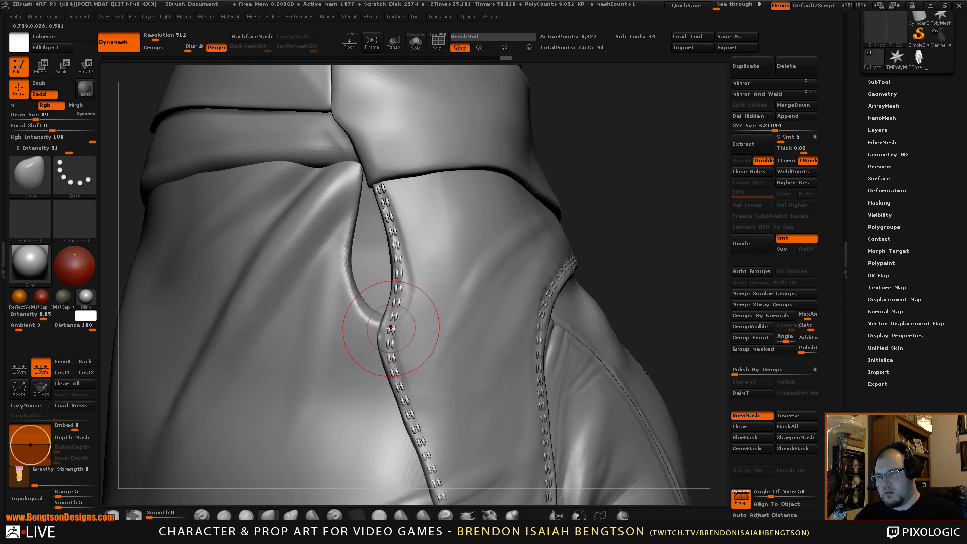
- Fit the stitches around the teardrop opening's lower corner at draw size 59, finishing with the Move Topological brush
key(space)
drag(387, 344, 385, 330)
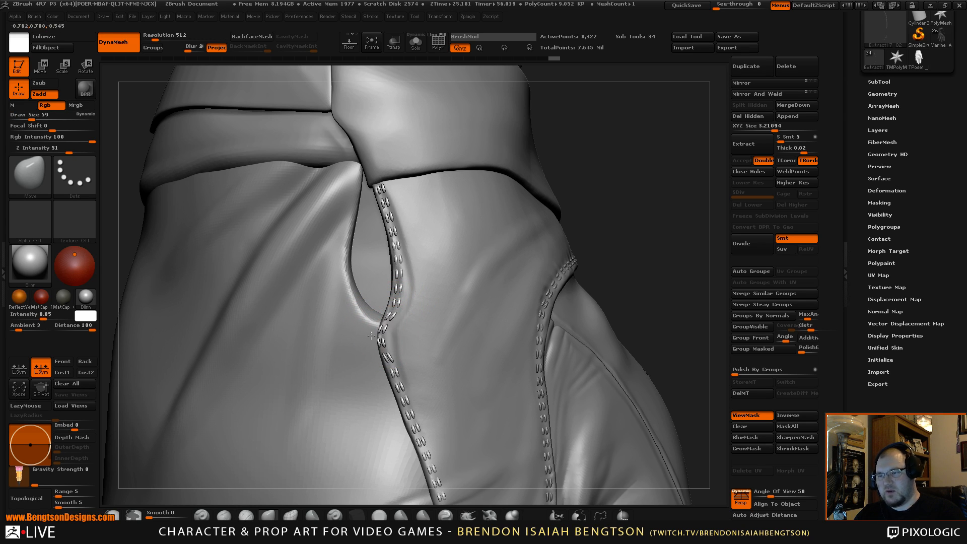
drag(377, 336, 382, 333)
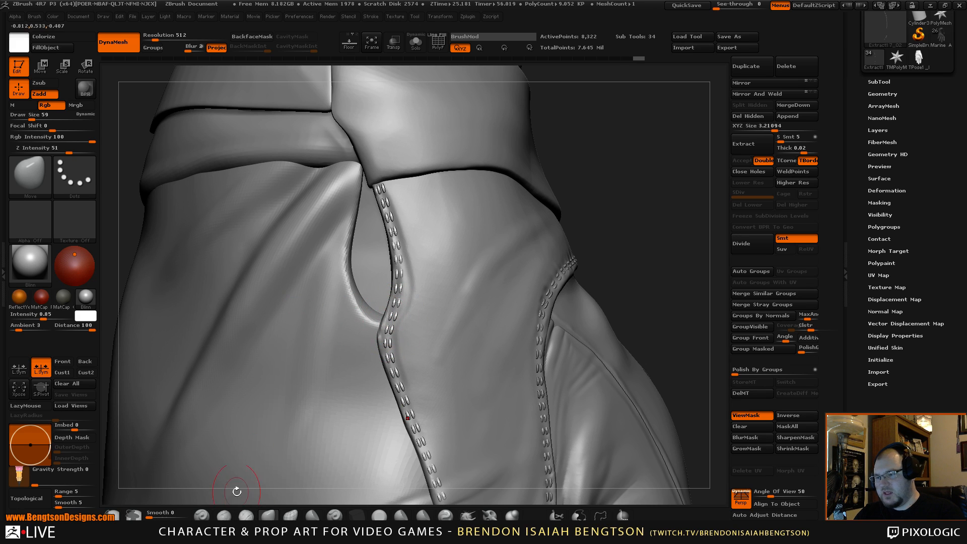
click(291, 515)
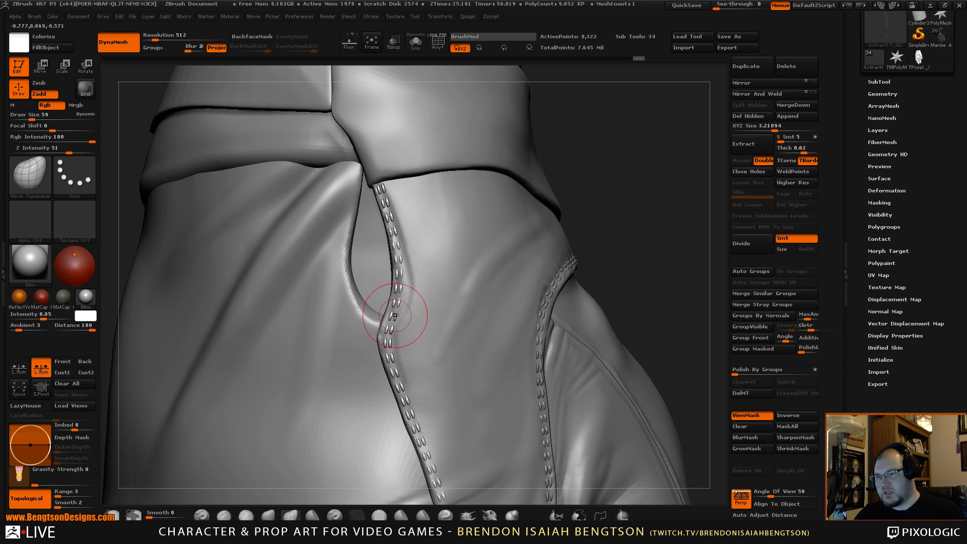
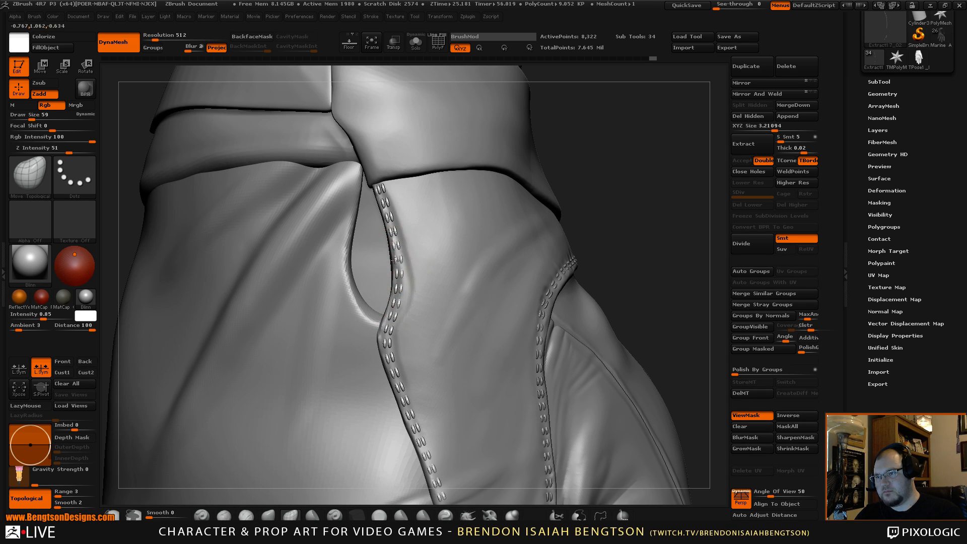
drag(395, 260, 392, 259)
- With the Move brush at draw size 145, push the stitches beside the teardrop opening flush against the glove in profile
mouse_move(624, 225)
alt+mouse_down()
mouse_move(588, 259)
mouse_move(608, 277)
mouse_move(626, 247)
mouse_move(609, 213)
alt+mouse_up()
click(268, 515)
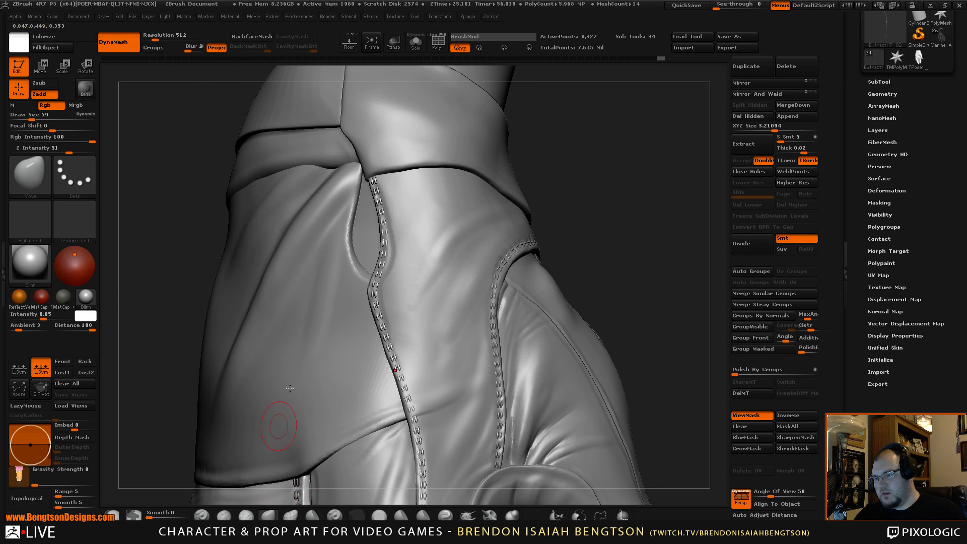
key(space)
drag(333, 319, 341, 319)
mouse_move(600, 197)
mouse_down()
mouse_move(657, 190)
mouse_move(673, 177)
mouse_up()
alt+drag(600, 296, 553, 328)
key(space)
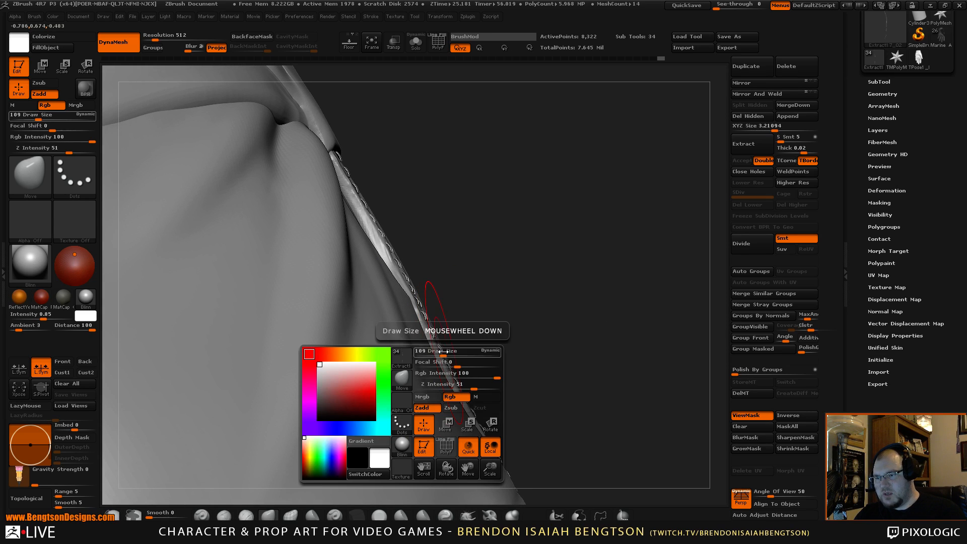
drag(443, 352, 449, 352)
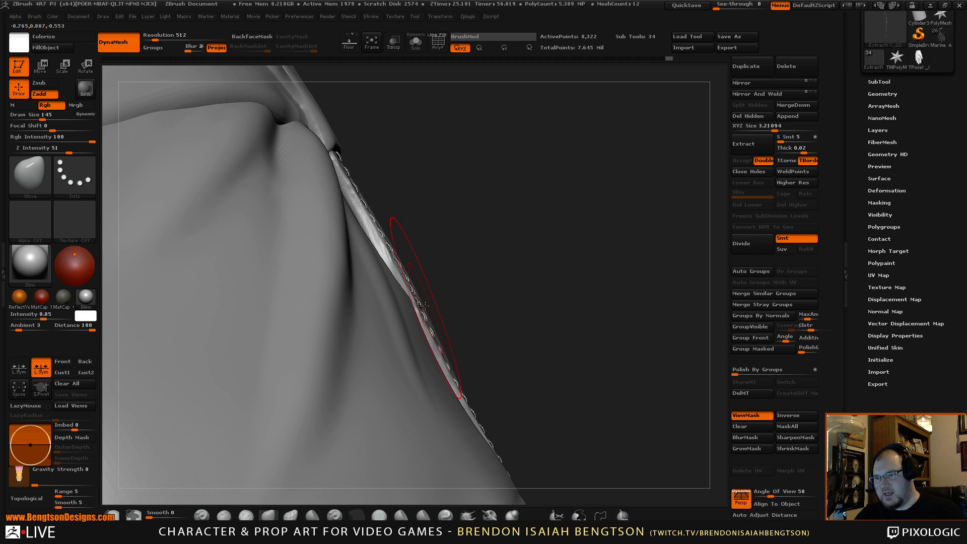
drag(411, 294, 408, 292)
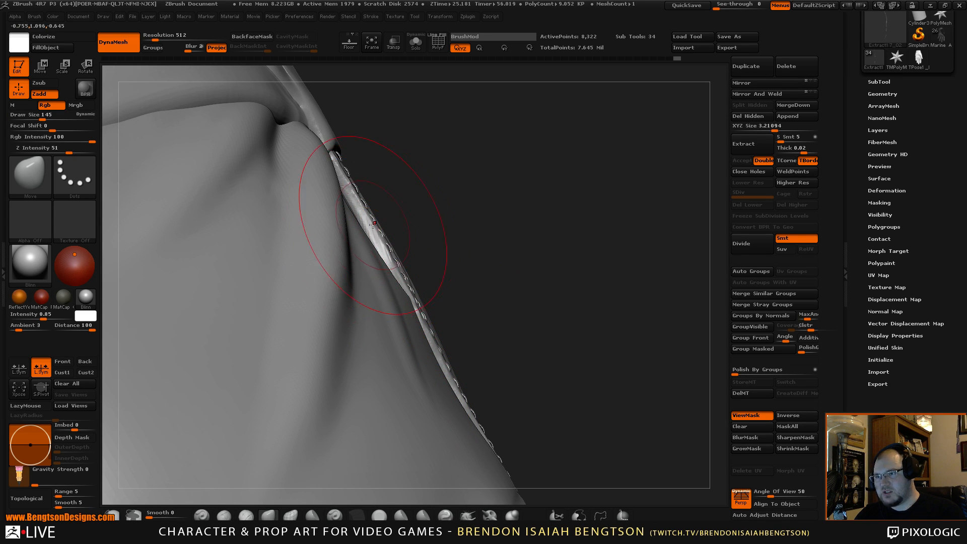
drag(373, 222, 370, 221)
drag(339, 165, 335, 168)
drag(364, 205, 370, 221)
- Continue seating the stitches against the glove past the back flap's lower edge and along the index-finger side seam
alt+drag(564, 320, 582, 281)
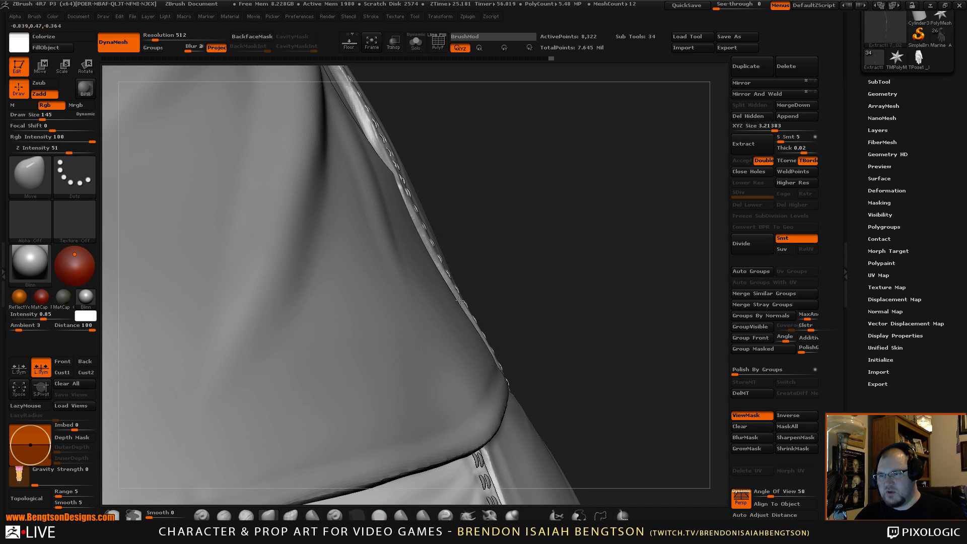
mouse_move(509, 282)
mouse_down()
mouse_move(549, 237)
mouse_move(580, 253)
mouse_move(499, 280)
mouse_up()
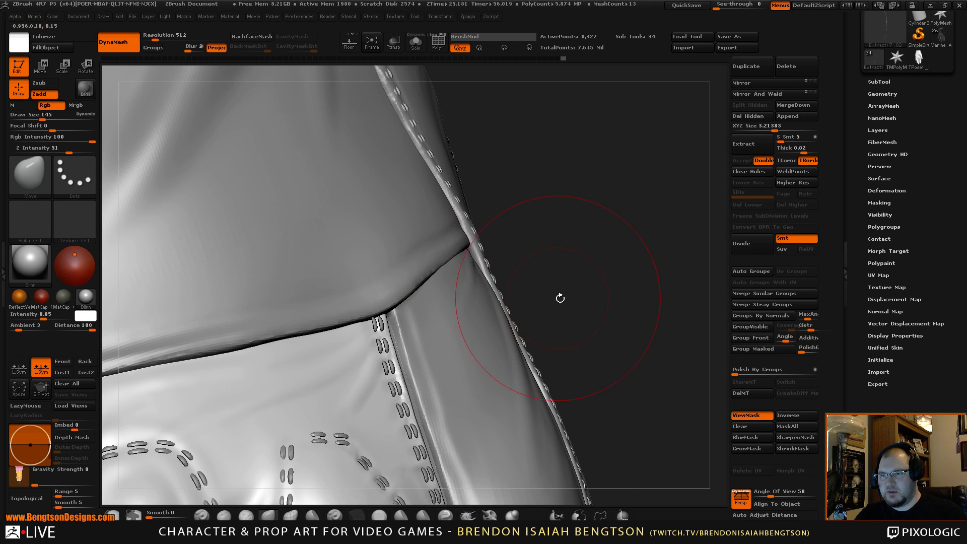
drag(561, 296, 478, 216)
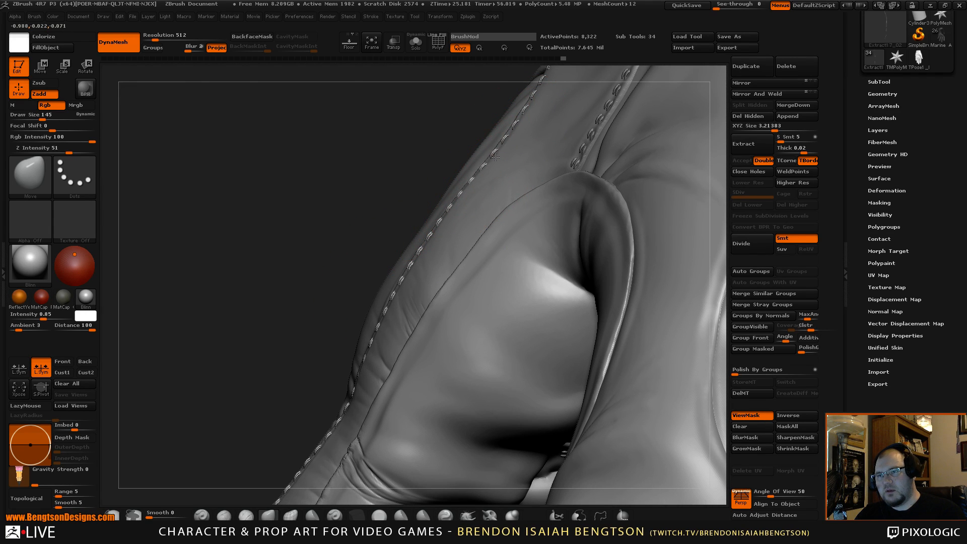
drag(317, 278, 424, 288)
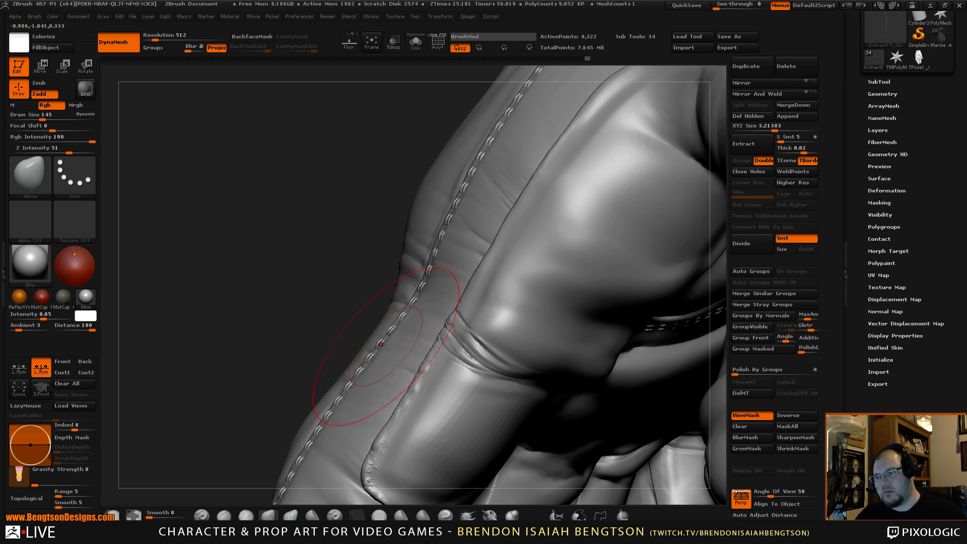
mouse_move(338, 315)
mouse_down()
mouse_move(320, 270)
mouse_move(290, 313)
mouse_up()
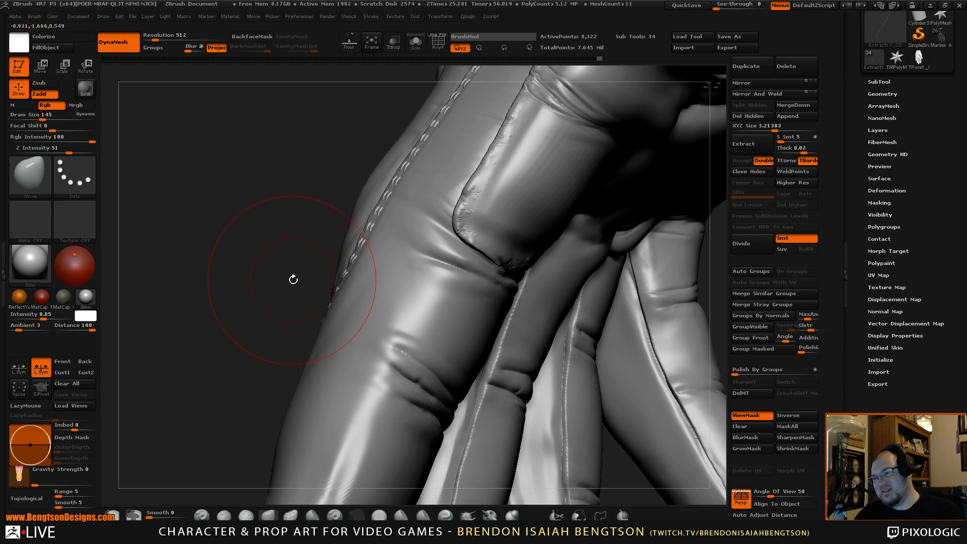
drag(294, 278, 320, 318)
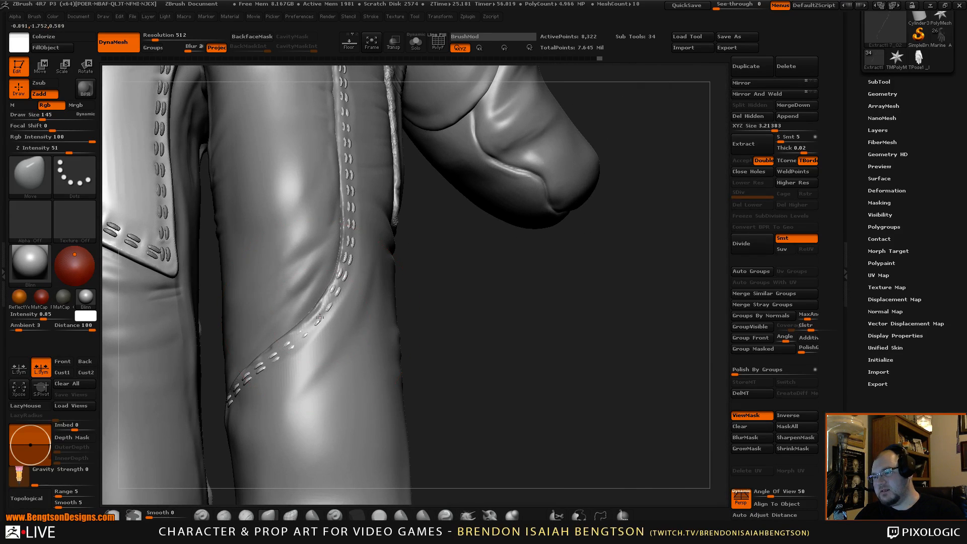
mouse_move(482, 341)
mouse_down()
mouse_move(464, 338)
mouse_move(502, 348)
mouse_move(478, 302)
mouse_move(521, 328)
mouse_up()
key(b)
key(c)
key(b)
key(space)
drag(389, 266, 375, 266)
mouse_move(519, 277)
mouse_down()
mouse_move(557, 268)
mouse_move(552, 300)
mouse_move(542, 304)
mouse_up()
alt+click(406, 403)
drag(471, 336, 514, 345)
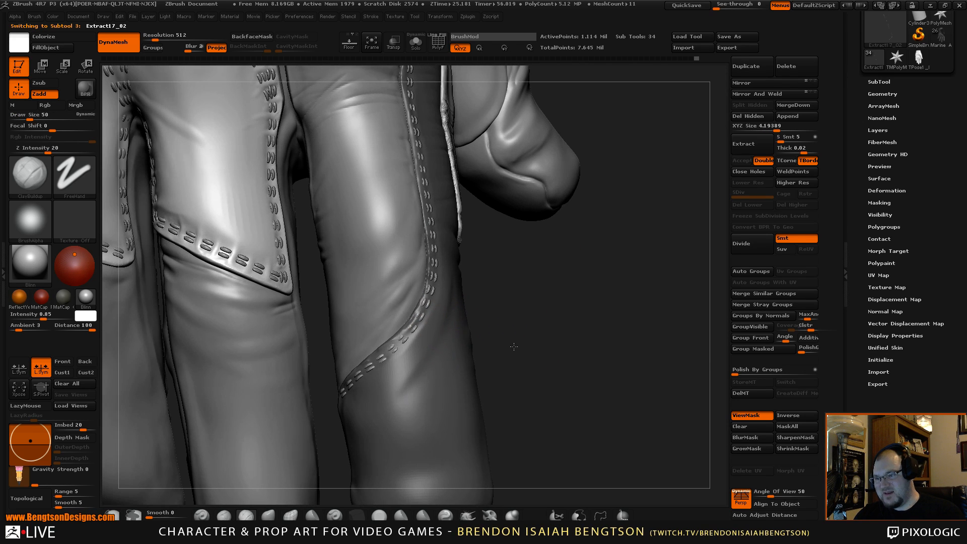
- Make the stitches subtool active and nudge the curved stitches on the index finger with the Move brush at draw size 109
alt+click(428, 302)
key(b)
key(m)
key(t)
key(space)
drag(426, 285, 430, 286)
click(269, 515)
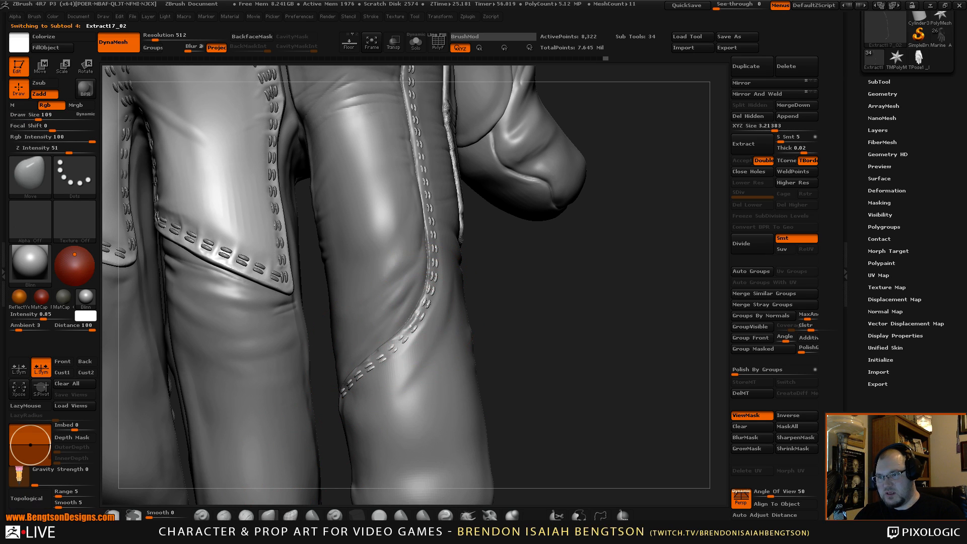
mouse_move(422, 325)
mouse_down()
mouse_move(428, 304)
mouse_move(425, 320)
mouse_move(430, 306)
mouse_move(411, 309)
mouse_up()
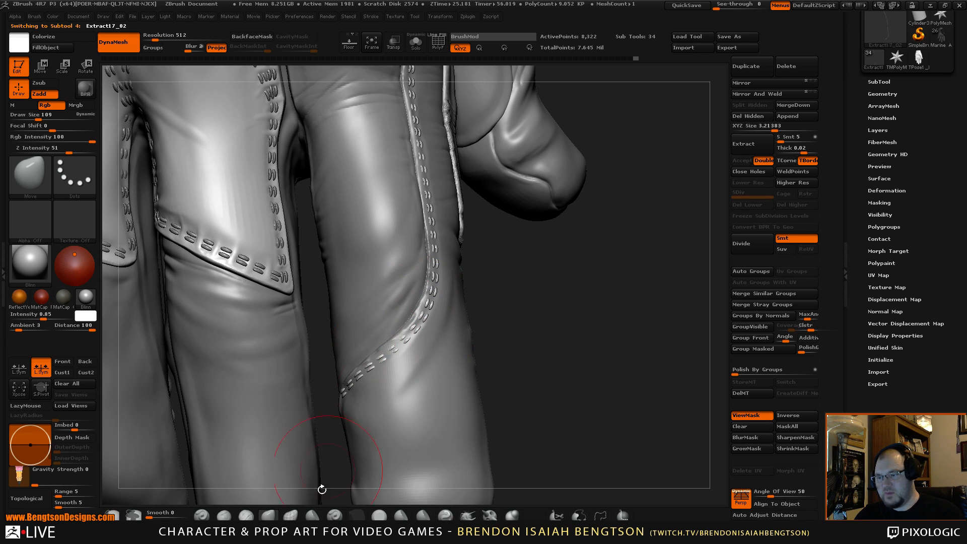
- Make the glove panel active, turn off the mask display, and build up fabric along the index finger's diagonal stitches using ClayBuildup at draw size 17, focal shift 12
click(291, 515)
alt+click(413, 415)
key(space)
drag(415, 379, 405, 380)
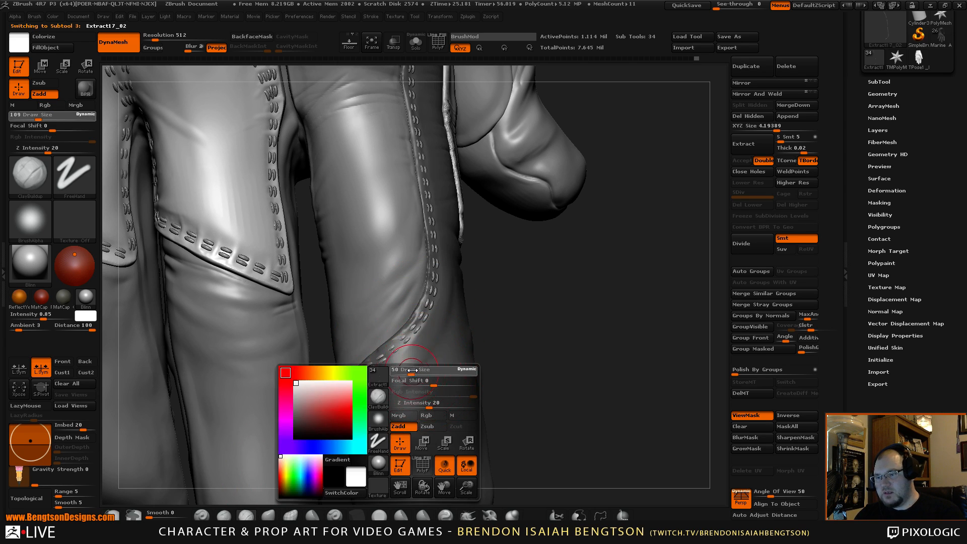
key(ctrl+h)
mouse_move(538, 356)
mouse_down()
mouse_move(574, 309)
mouse_move(616, 312)
mouse_up()
key(space)
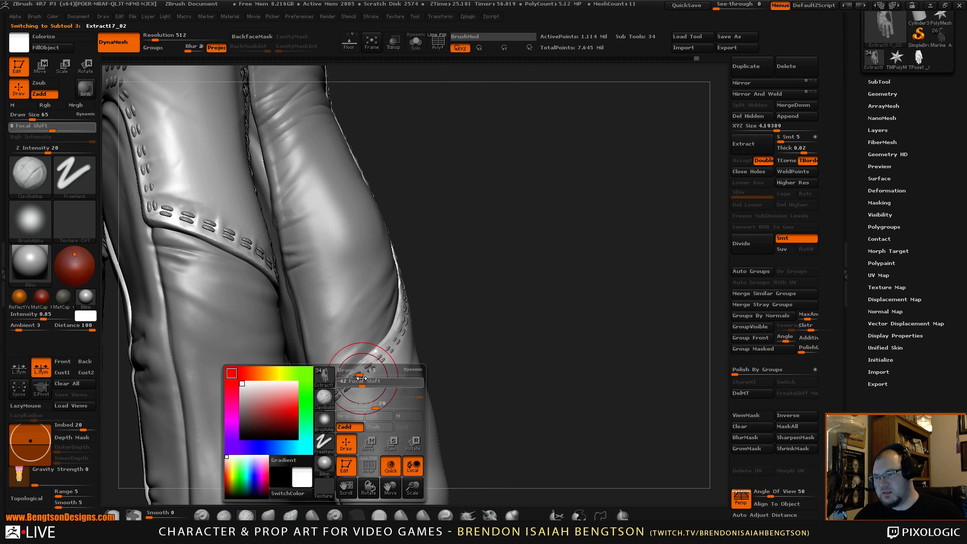
click(386, 379)
drag(362, 367, 350, 373)
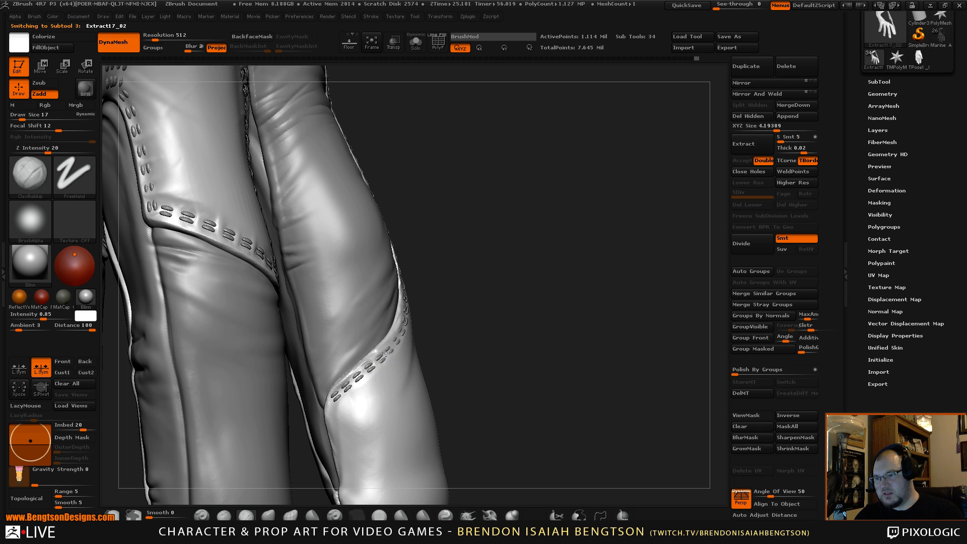
- Build up fabric beside the curved stitches on the index finger with ClayBuildup at draw size 17, smoothing the rough spots
drag(484, 295, 402, 347)
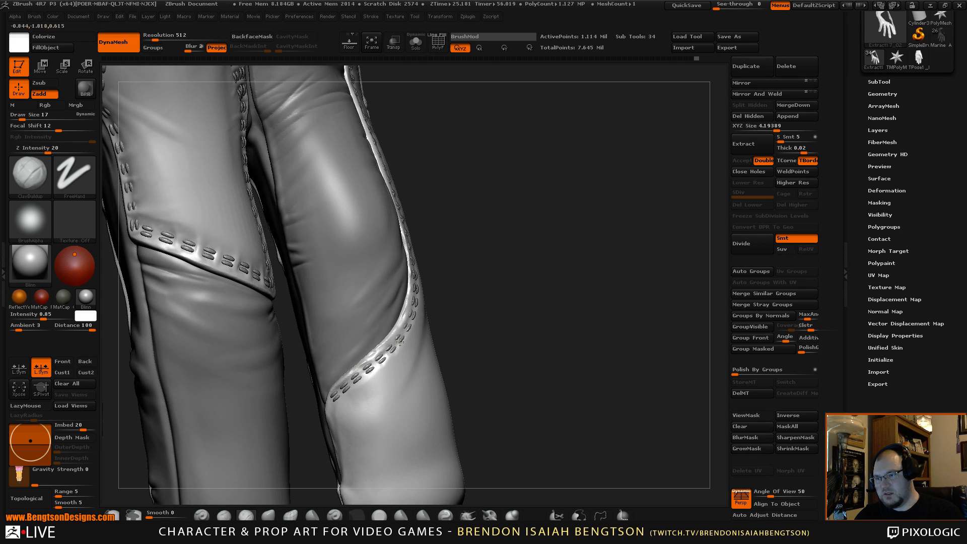
drag(466, 291, 418, 323)
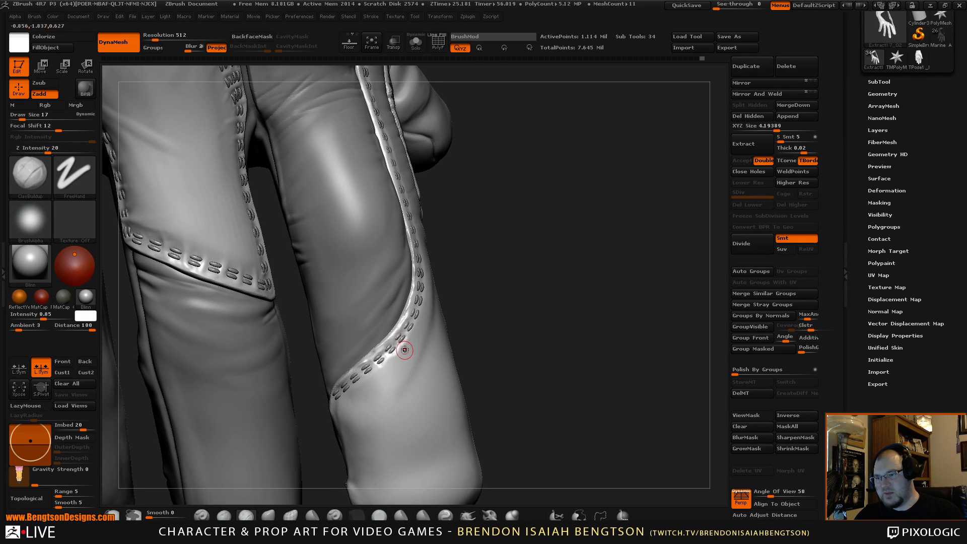
key(shift)
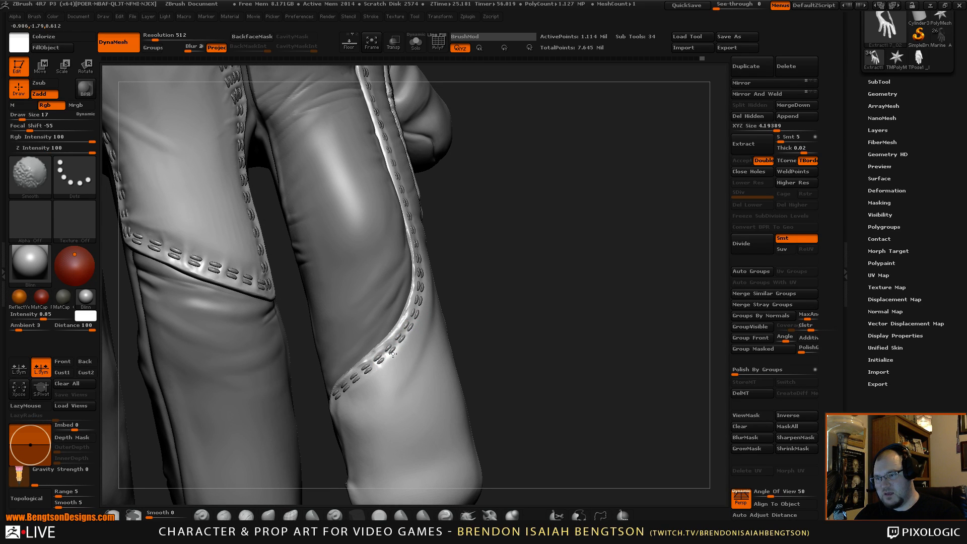
shift+drag(393, 354, 386, 368)
mouse_move(492, 250)
alt+mouse_down()
mouse_move(492, 287)
mouse_move(482, 295)
alt+mouse_up()
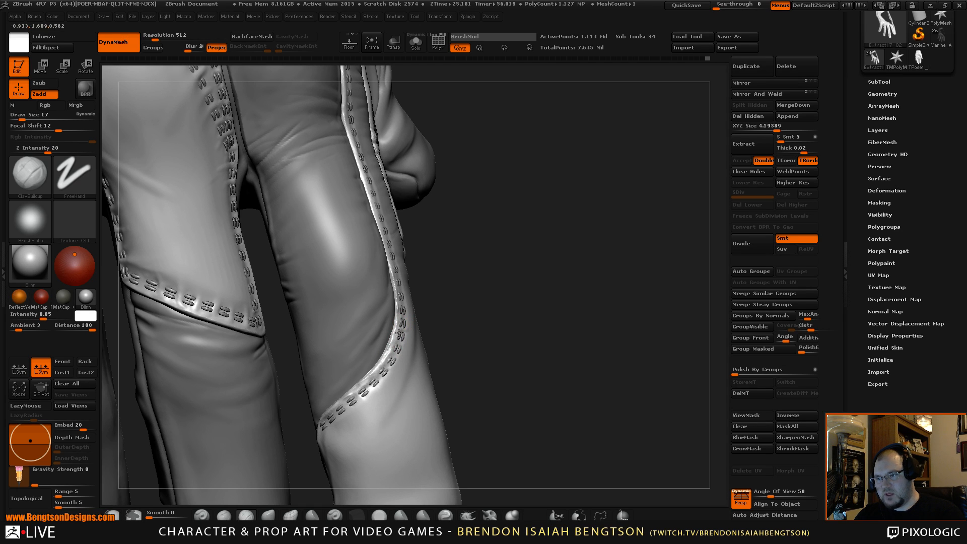
- Continue the ClayBuildup puckers up the index finger's side seam toward the knuckle
mouse_move(459, 282)
mouse_down()
mouse_move(551, 307)
mouse_move(416, 335)
mouse_up()
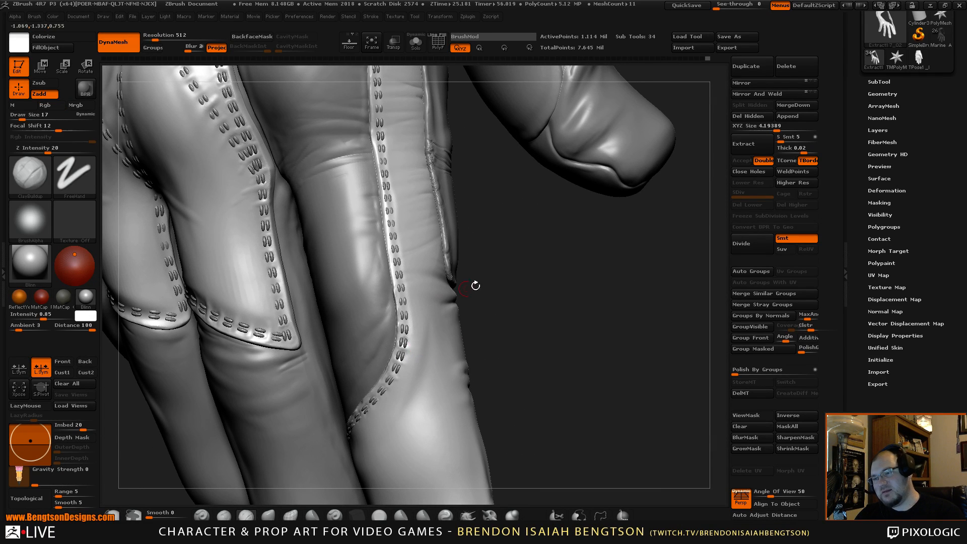
alt+drag(476, 285, 478, 341)
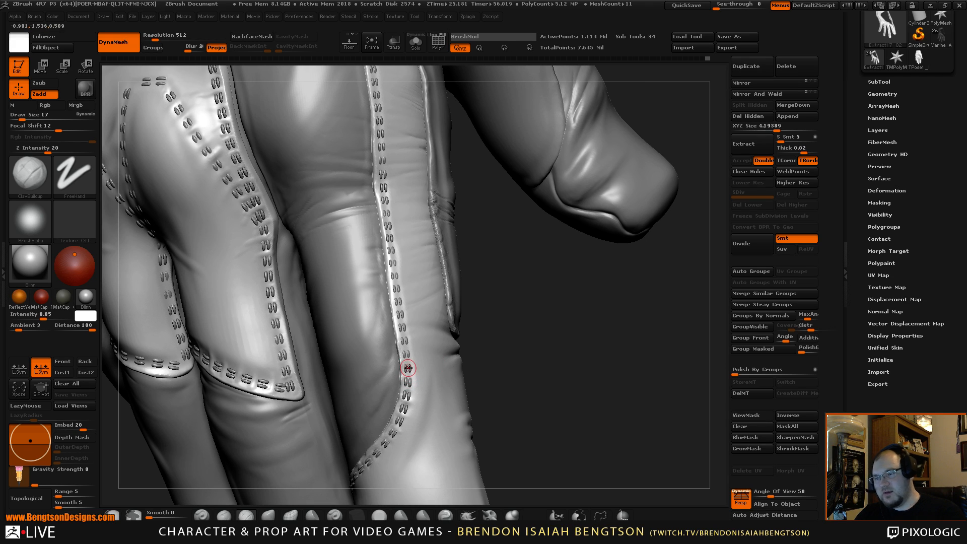
key(shift)
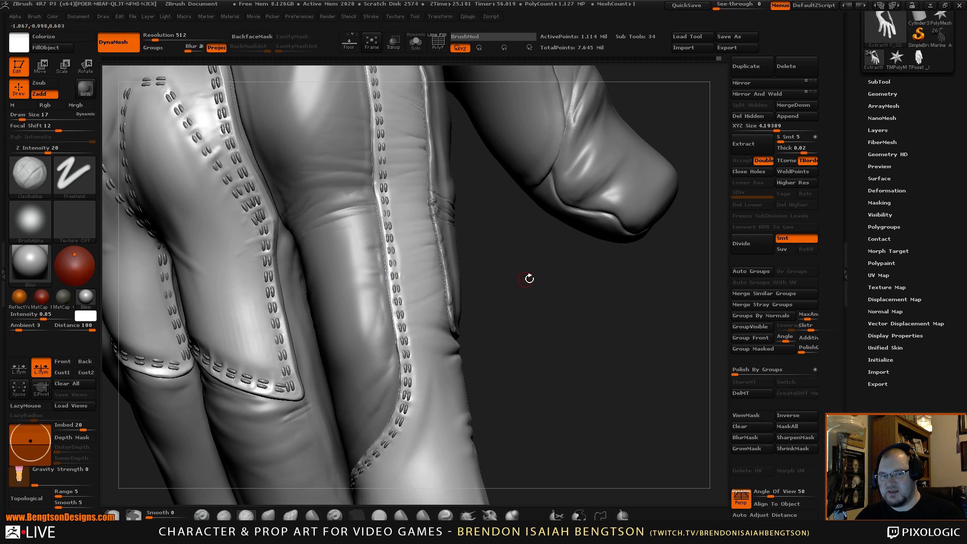
mouse_move(529, 276)
mouse_down()
mouse_move(562, 334)
mouse_move(543, 303)
mouse_up()
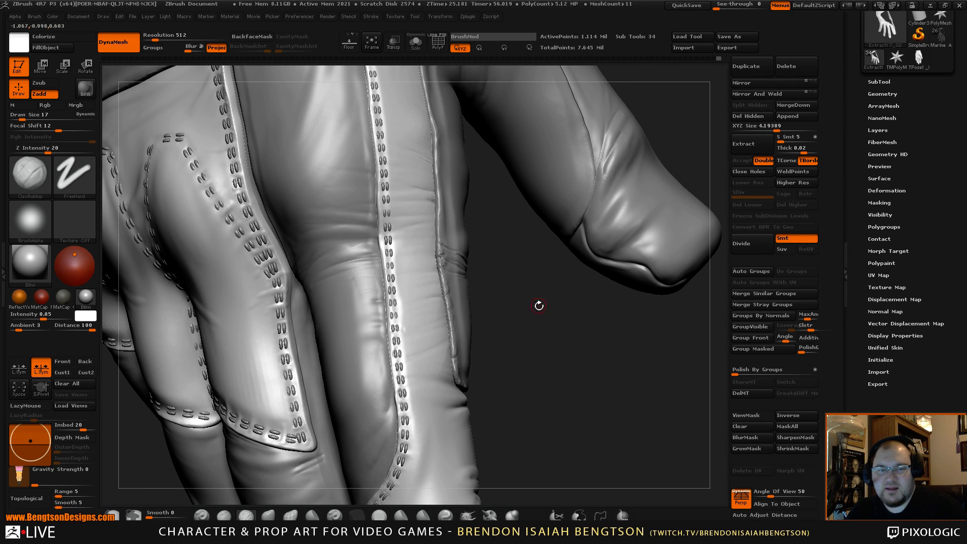
mouse_move(544, 306)
mouse_down()
mouse_move(545, 334)
mouse_move(424, 320)
mouse_up()
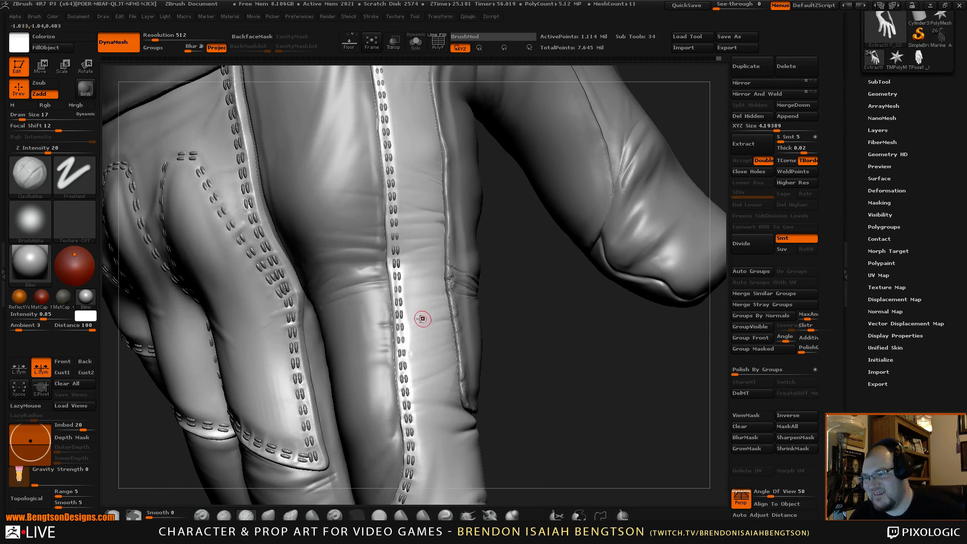
- Make the side glove panel active again and build up small puckers between the seam stitches around the index knuckle
alt+click(396, 330)
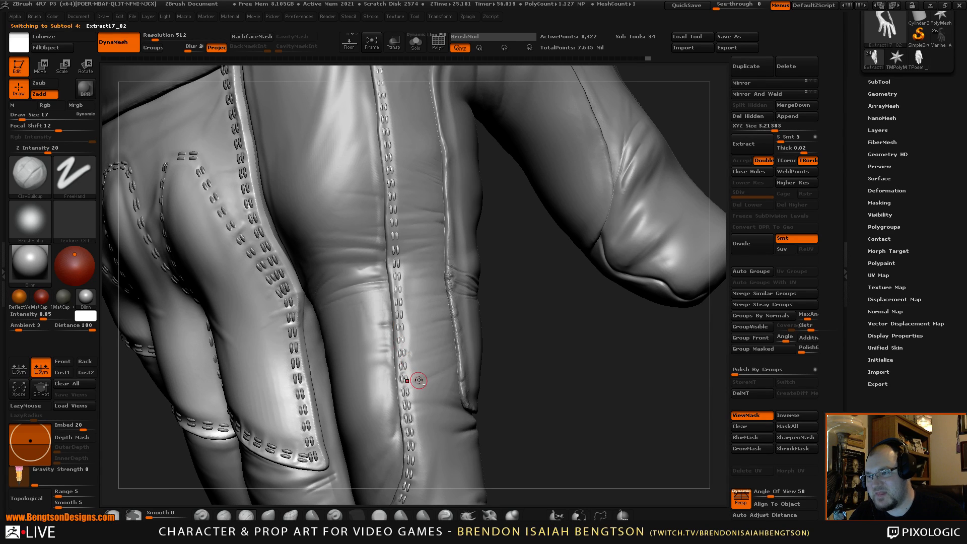
alt+click(421, 340)
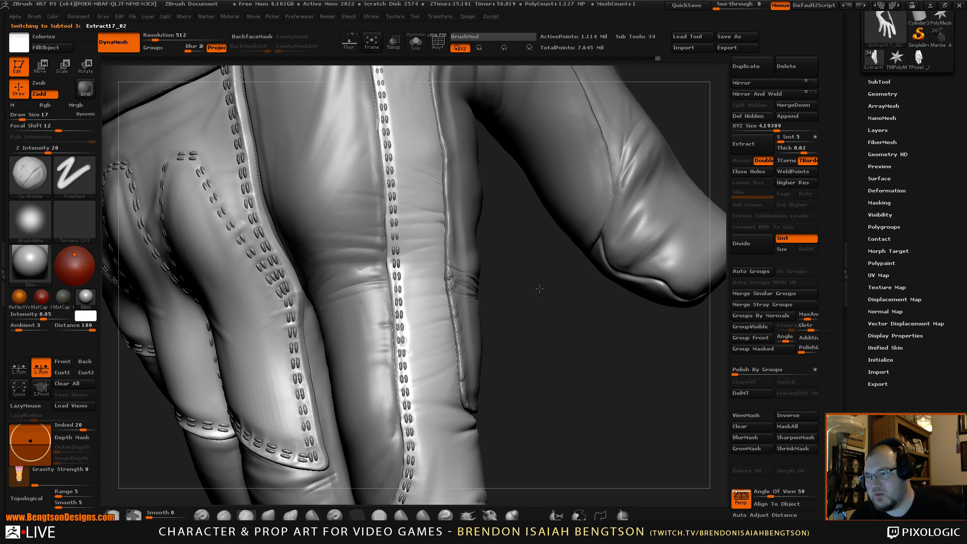
drag(539, 288, 401, 290)
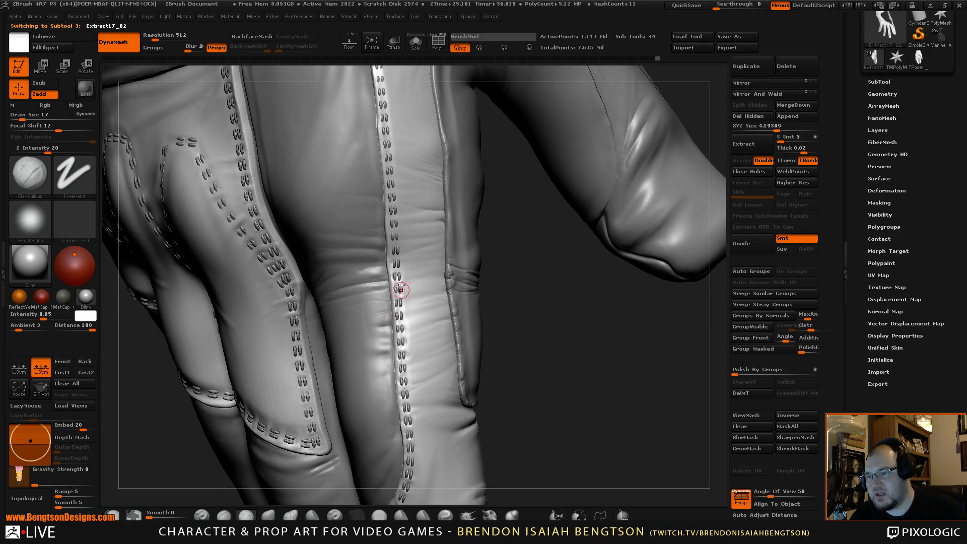
mouse_move(499, 212)
mouse_down()
mouse_move(550, 307)
mouse_move(443, 190)
mouse_up()
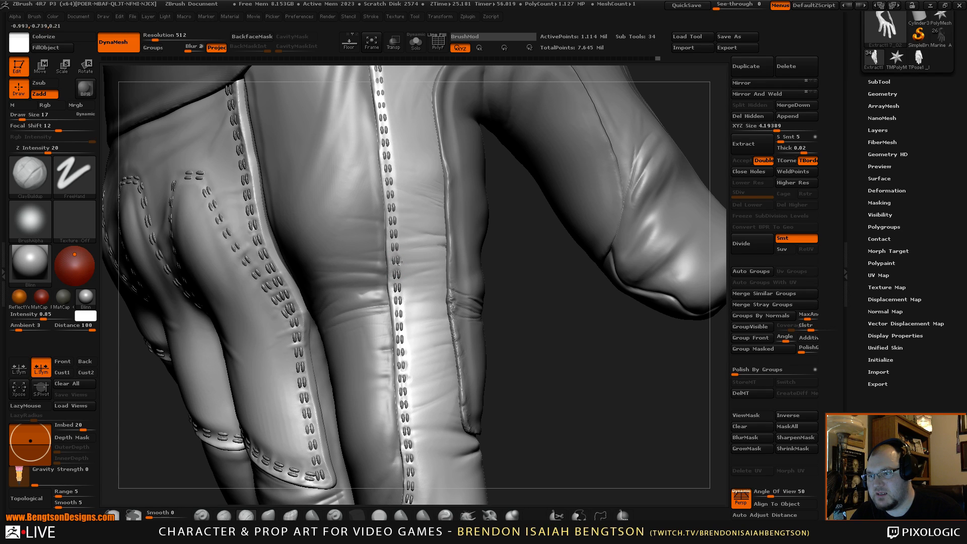
drag(393, 234, 391, 220)
- Raise the draw size to 20 and build up puckers along the hand's side seam below and beside the back flap's edge
alt+drag(534, 296, 547, 488)
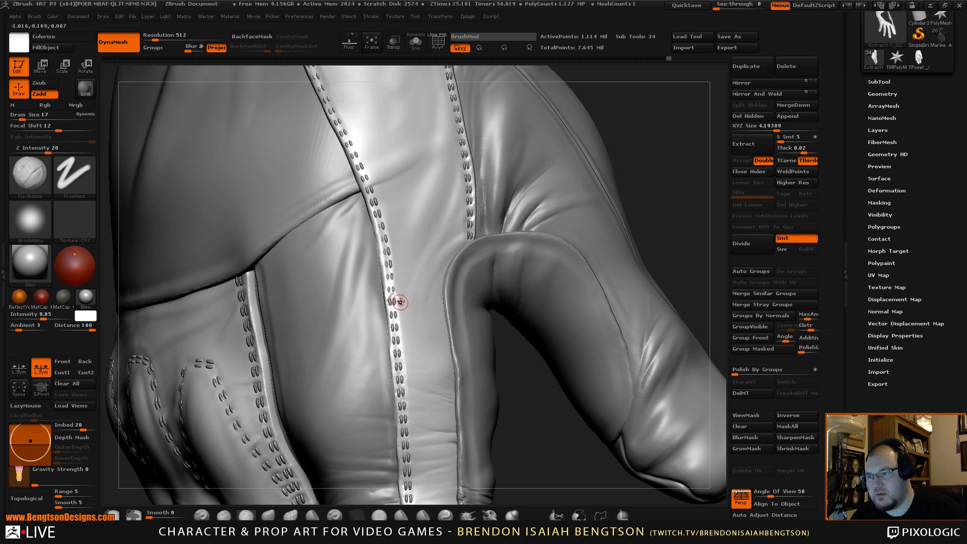
key(space)
drag(404, 294, 404, 294)
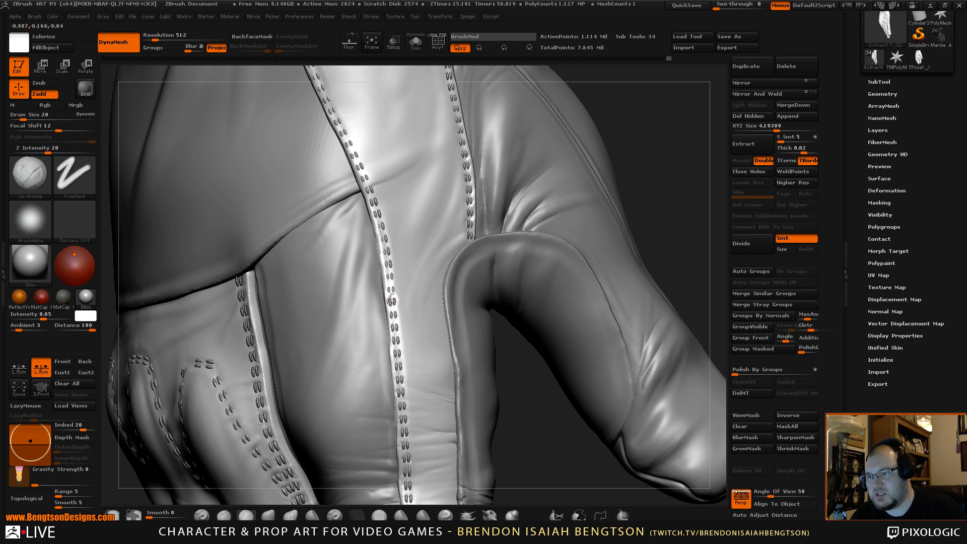
key(shift)
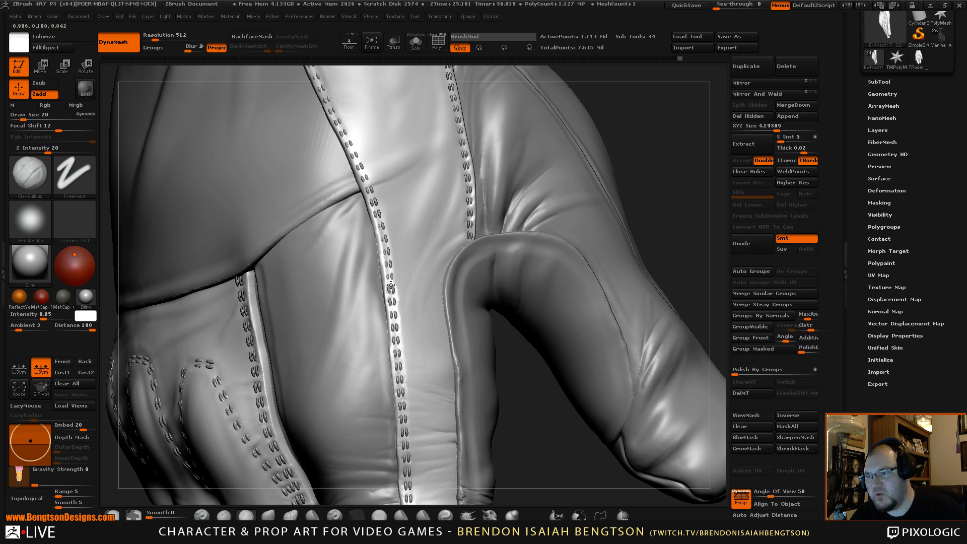
alt+click(391, 286)
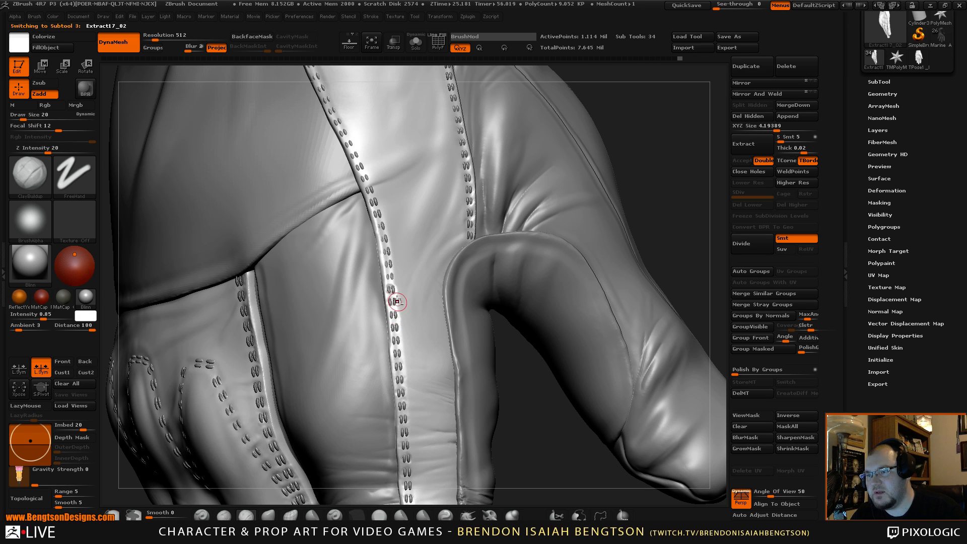
key(shift)
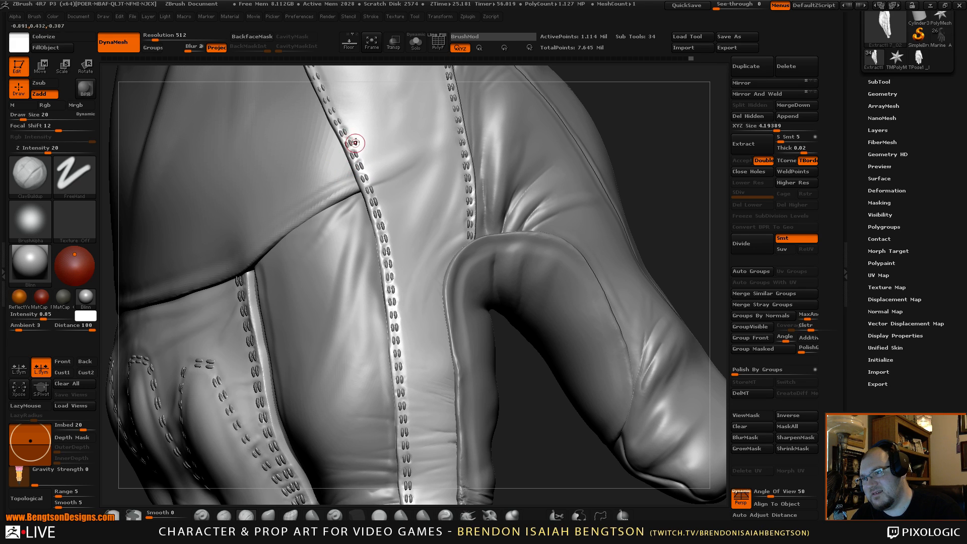
- Extend the puckers along the seam past the back flap up to the teardrop opening, smoothing them lightly
key(shift)
alt+drag(667, 207, 594, 213)
drag(574, 172, 622, 207)
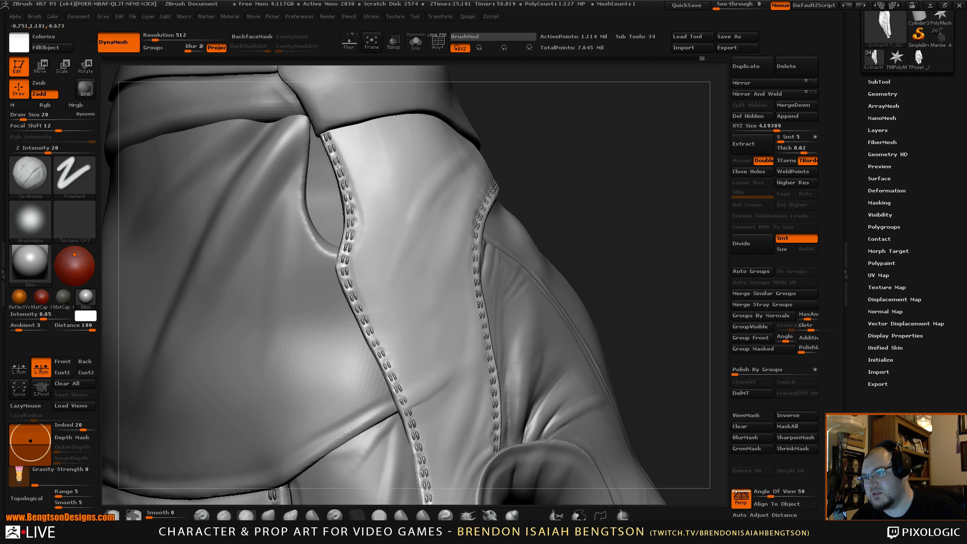
key(shift)
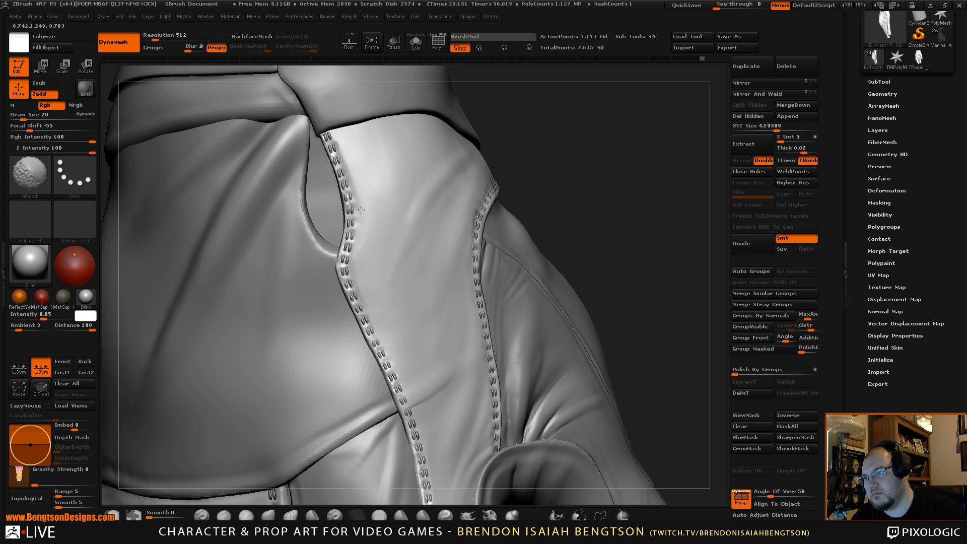
- Build up fabric just beneath the cuff beside the teardrop opening's stitches with ClayBuildup at draw size 45
mouse_move(554, 180)
mouse_down()
mouse_move(619, 216)
mouse_move(390, 183)
mouse_up()
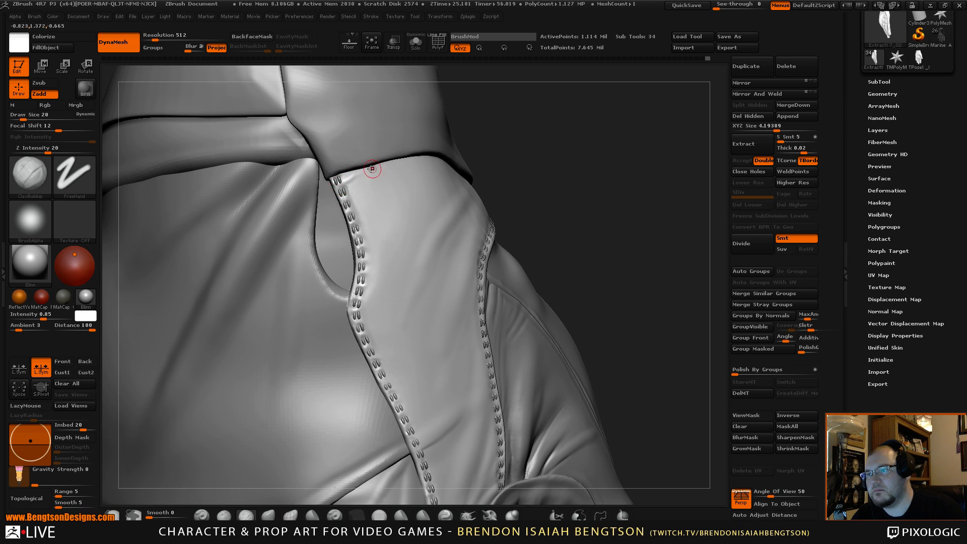
key(space)
drag(370, 169, 399, 159)
mouse_move(348, 186)
mouse_down()
mouse_move(408, 160)
mouse_move(356, 178)
mouse_up()
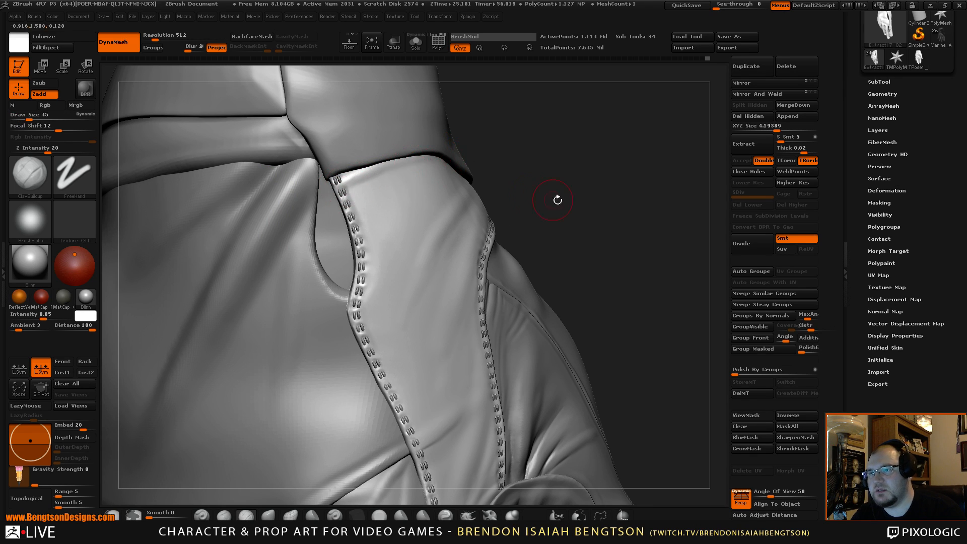
- Sculpt broad tension folds across the side panel beneath the cuff with ClayBuildup at draw sizes 37 and 68
mouse_move(557, 201)
alt+mouse_down()
mouse_move(552, 157)
mouse_move(562, 224)
mouse_move(416, 244)
mouse_move(432, 217)
alt+mouse_up()
key(space)
drag(553, 240, 551, 230)
drag(362, 247, 444, 219)
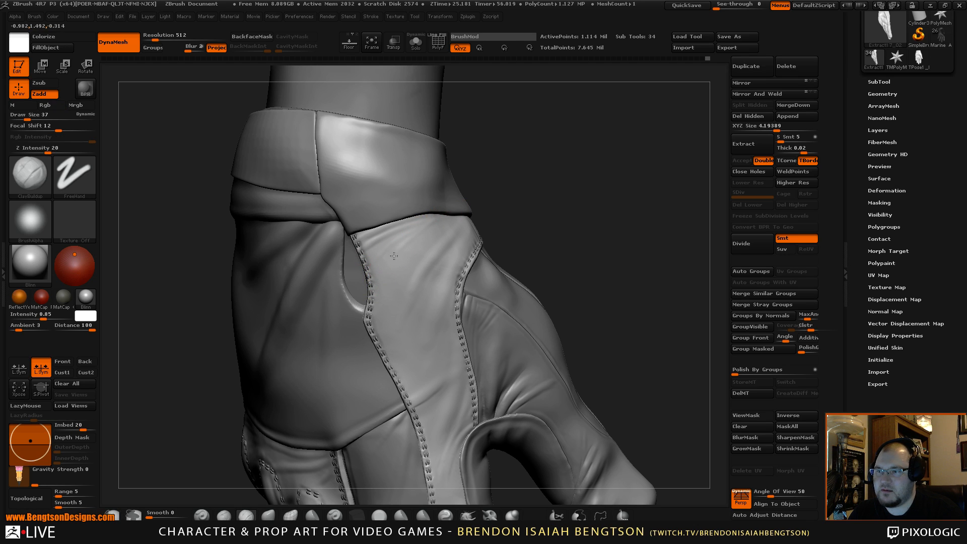
key(space)
drag(397, 256, 434, 227)
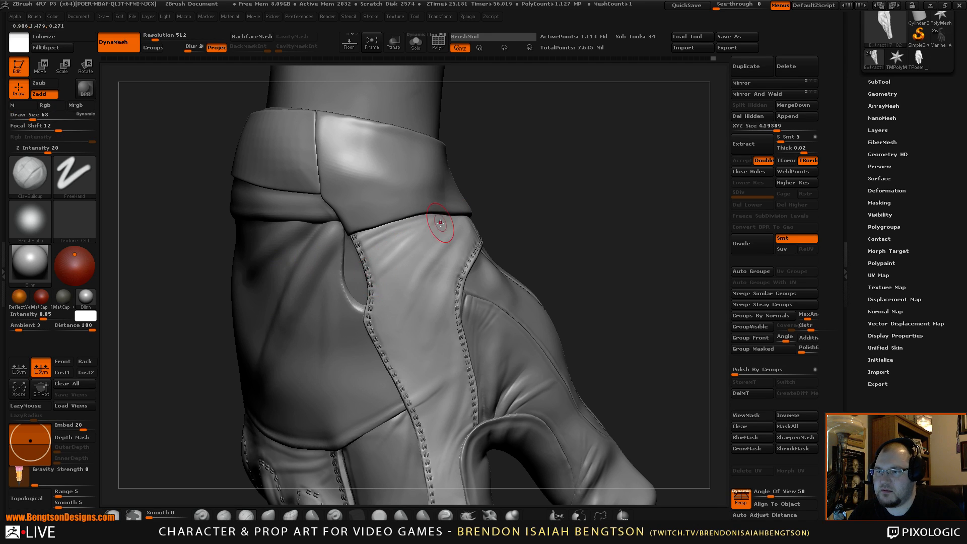
drag(377, 277, 407, 247)
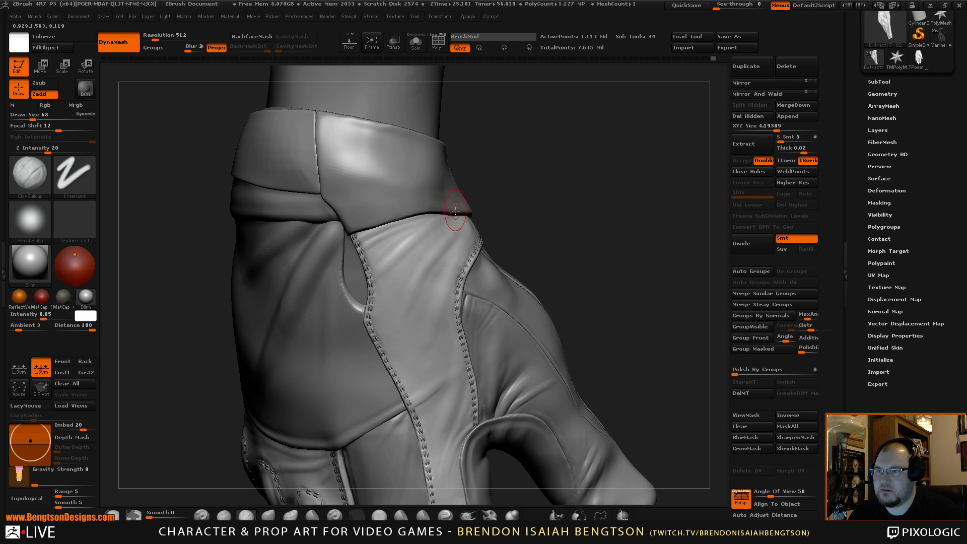
- Smooth and refine the tension folds on the side panel between the teardrop opening and the thumb-side stitches
mouse_move(529, 216)
mouse_down()
mouse_move(441, 227)
mouse_move(456, 237)
mouse_move(474, 227)
mouse_up()
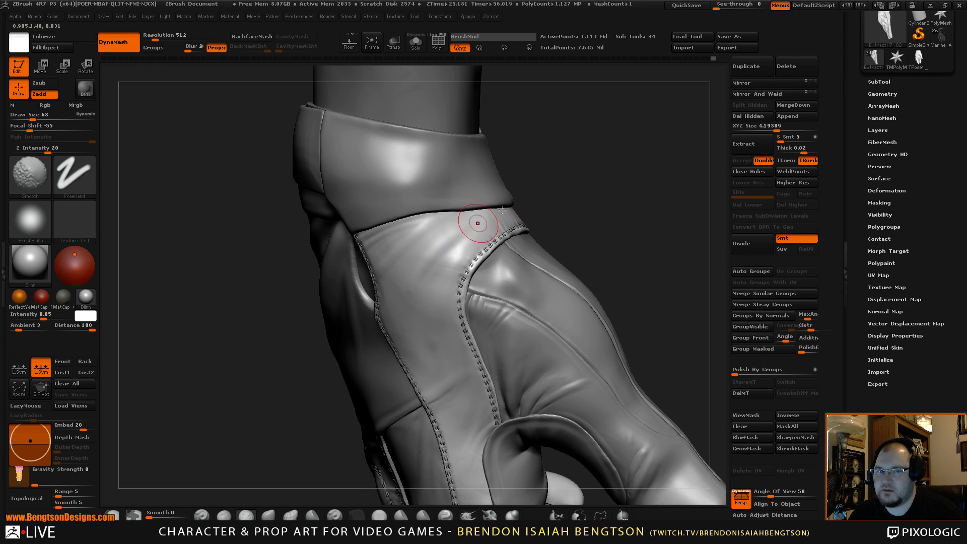
mouse_move(579, 219)
mouse_down()
mouse_move(609, 216)
mouse_move(662, 183)
mouse_up()
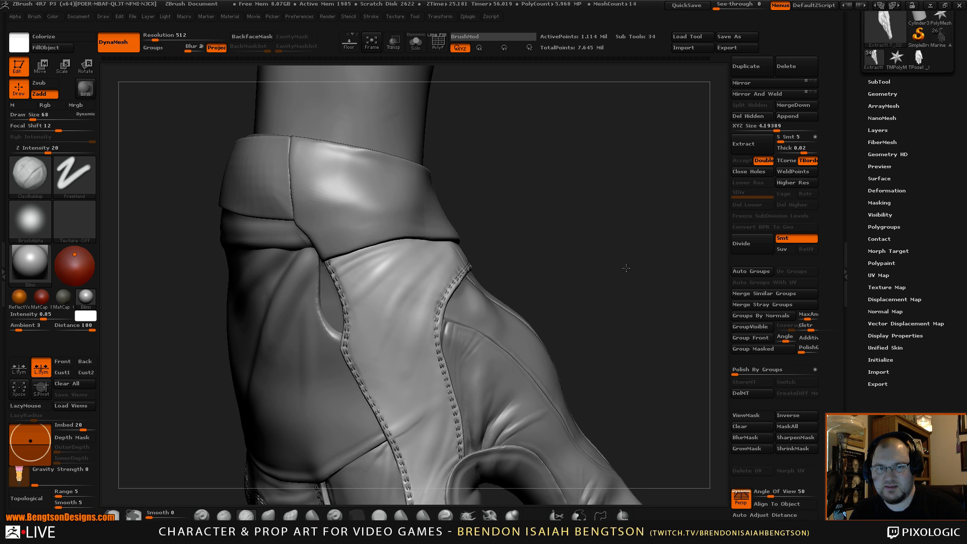
mouse_move(627, 268)
mouse_down()
mouse_move(621, 255)
mouse_move(649, 212)
mouse_move(621, 210)
mouse_up()
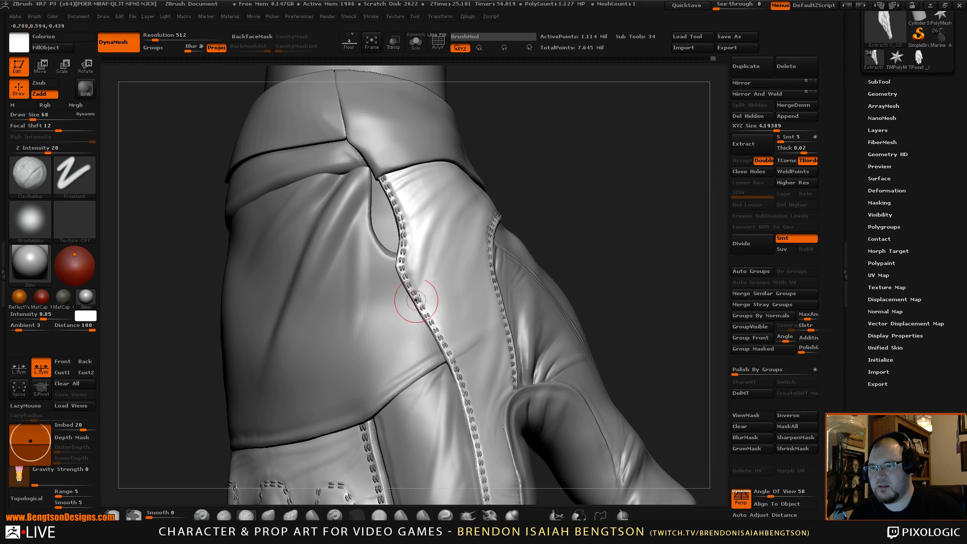
drag(598, 211, 524, 206)
mouse_move(658, 203)
alt+mouse_down()
mouse_move(593, 295)
mouse_move(675, 246)
mouse_move(650, 254)
alt+mouse_up()
- Switch to the Dam_Standard brush and replace the side panel's stored morph target with a fresh one
key(b)
key(d)
key(s)
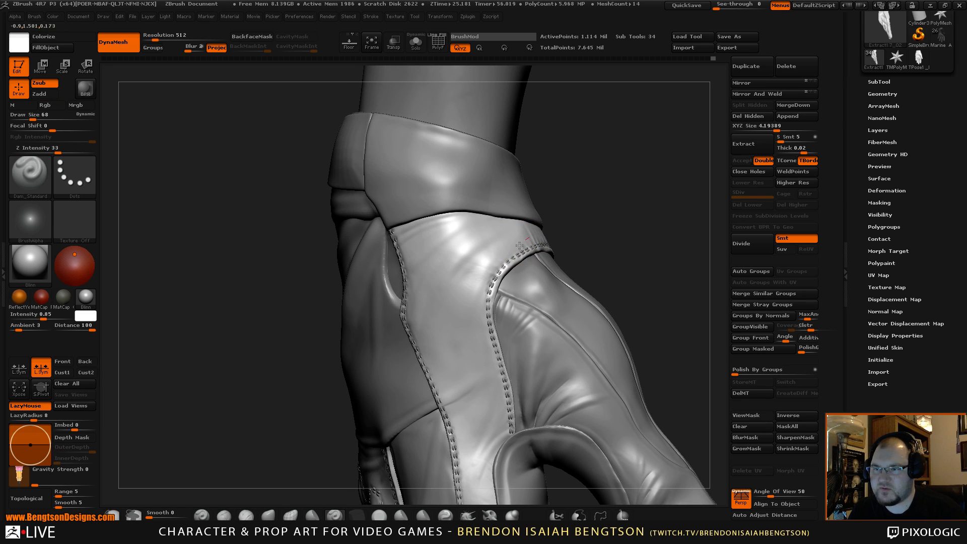
drag(626, 238, 579, 247)
click(745, 394)
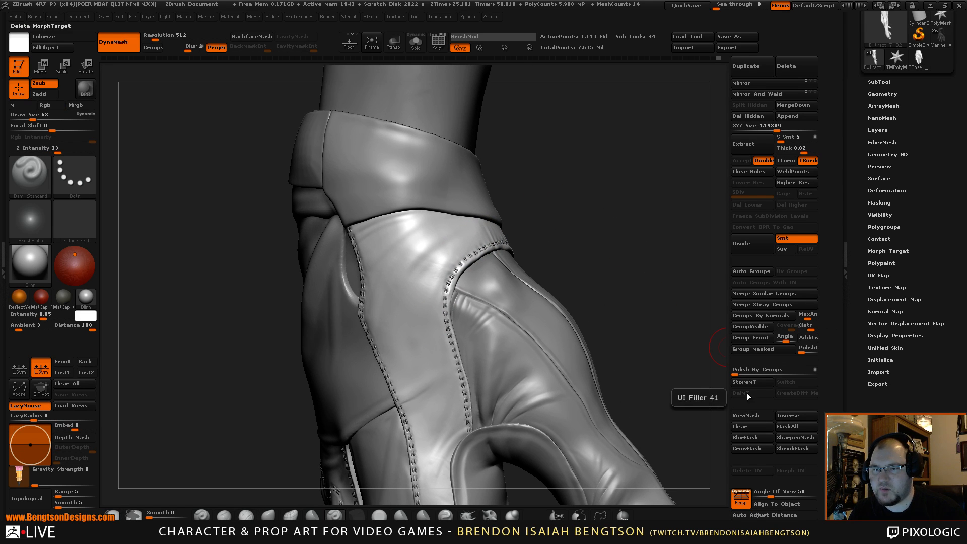
click(745, 382)
- Carve creases into the side panel beneath the cuff, above the curved thumb-base stitches, with Dam_Standard at draw size 42
mouse_move(660, 302)
mouse_down()
mouse_move(648, 289)
mouse_move(640, 316)
mouse_up()
key(space)
drag(486, 244, 482, 244)
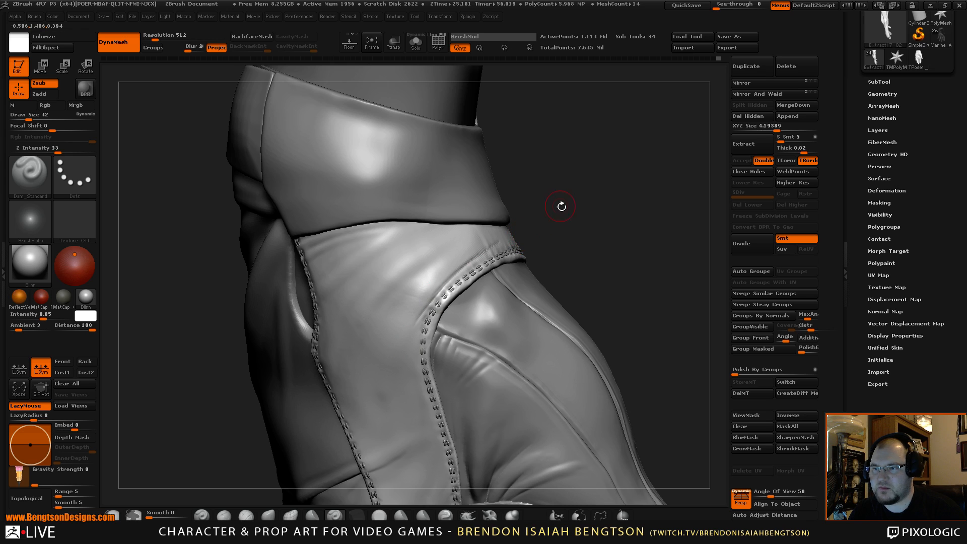
drag(561, 206, 499, 237)
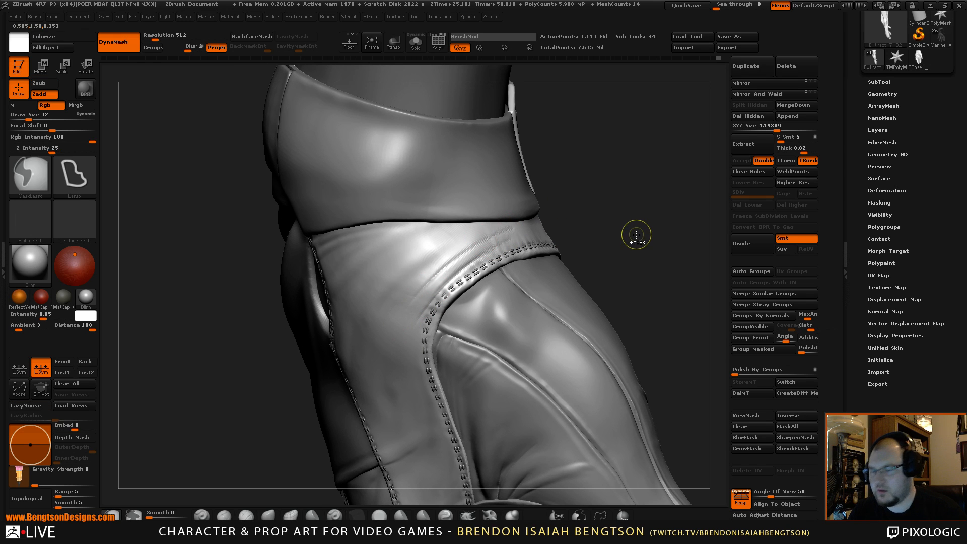
- Examine the side panel's mesh with polyframe display and in isolation, and restore the normal view of the whole glove
key(shift+f)
mouse_move(661, 255)
mouse_down()
mouse_move(655, 262)
mouse_move(669, 231)
mouse_up()
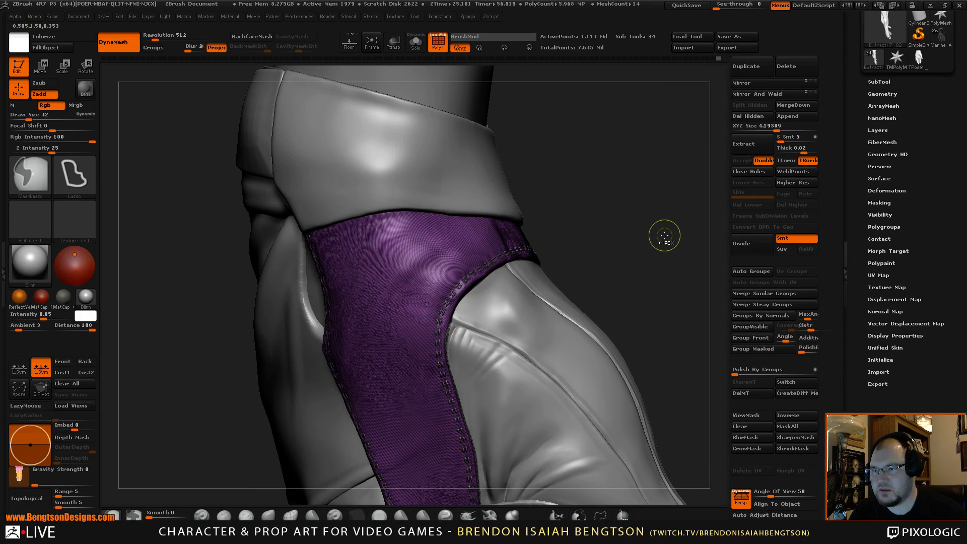
key(alt+s)
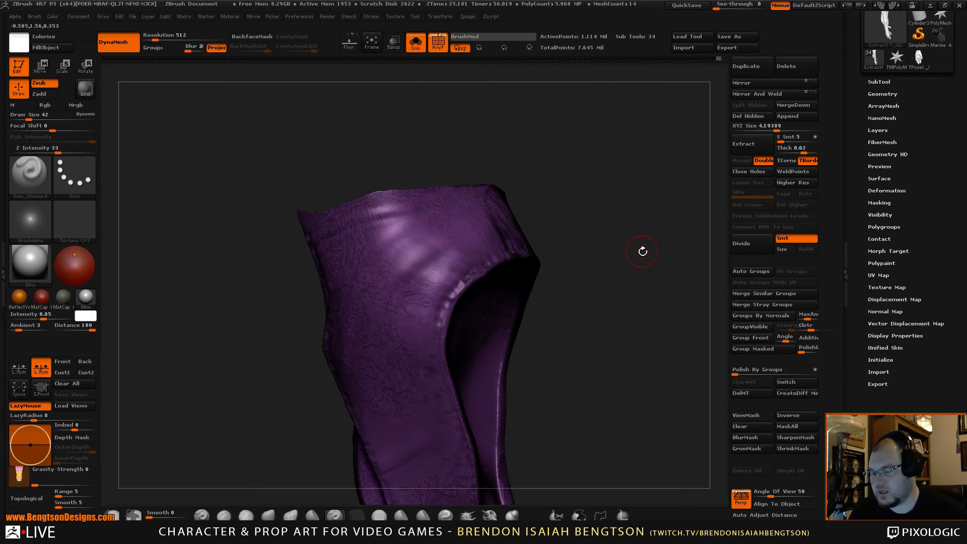
key(alt+s)
key(shift+f)
- Switch to the ClayBuildup brush and select the Hand Study mesh that shows as the inset strip on the back of the thumb
mouse_move(642, 250)
mouse_down()
mouse_move(650, 225)
mouse_move(657, 239)
mouse_move(644, 285)
mouse_move(630, 281)
mouse_move(621, 250)
mouse_move(620, 306)
mouse_move(630, 305)
mouse_move(614, 363)
mouse_move(590, 384)
mouse_up()
mouse_move(578, 293)
mouse_down()
mouse_move(599, 298)
mouse_move(625, 276)
mouse_move(519, 355)
mouse_move(534, 345)
mouse_move(479, 340)
mouse_up()
alt+click(514, 356)
key(space)
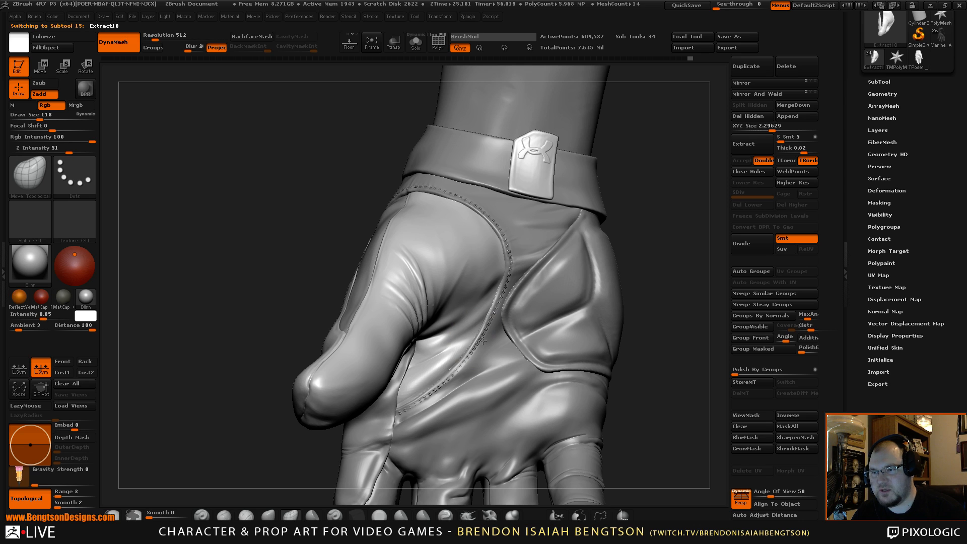
drag(693, 208, 649, 281)
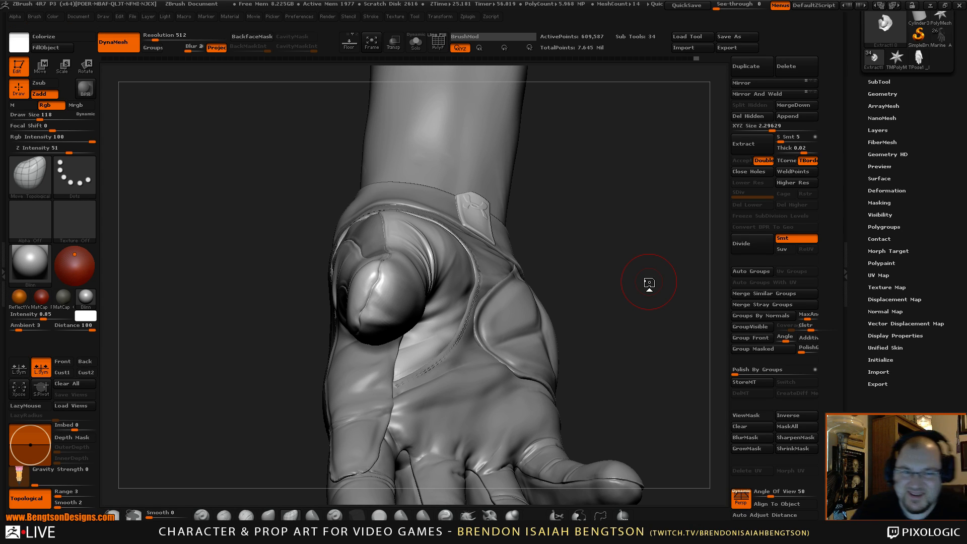
mouse_move(639, 309)
mouse_down()
mouse_move(630, 302)
mouse_move(646, 316)
mouse_up()
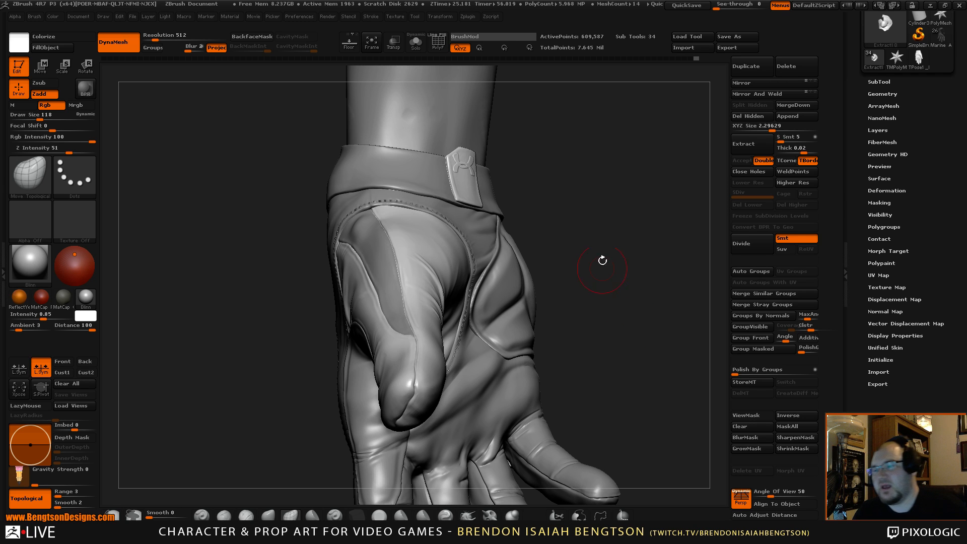
mouse_move(603, 260)
mouse_down()
mouse_move(630, 245)
mouse_move(640, 282)
mouse_move(627, 306)
mouse_move(624, 280)
mouse_up()
key(b)
key(c)
key(b)
alt+click(381, 272)
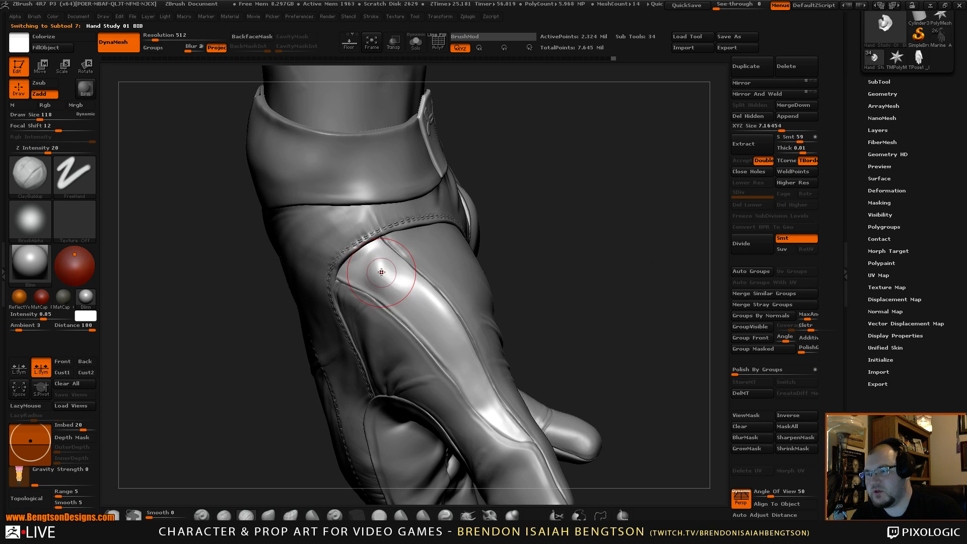
- Sculpt tension puckers at the cuff end of the thumb's inset strip with ClayBuildup at draw size 42
key(space)
drag(381, 272, 370, 272)
drag(563, 206, 601, 222)
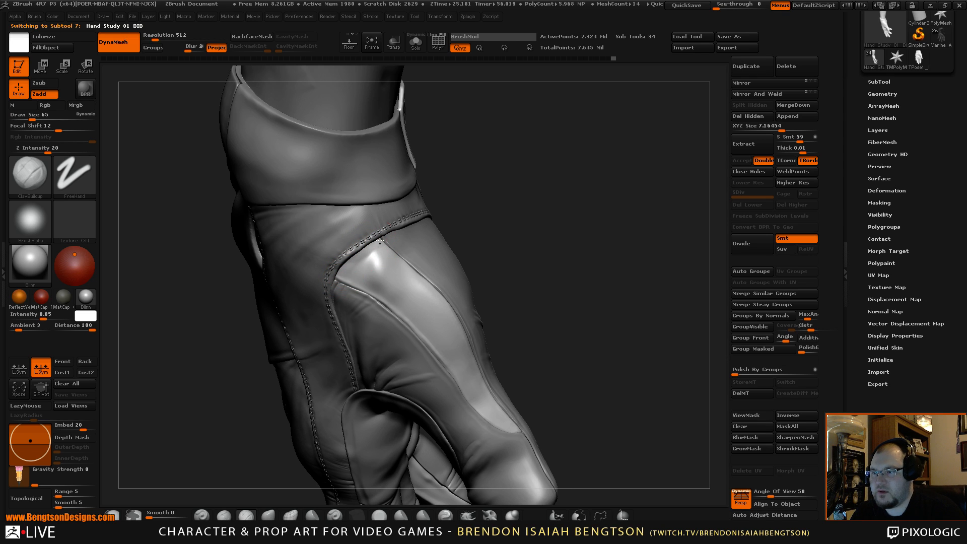
key(space)
drag(362, 273, 376, 254)
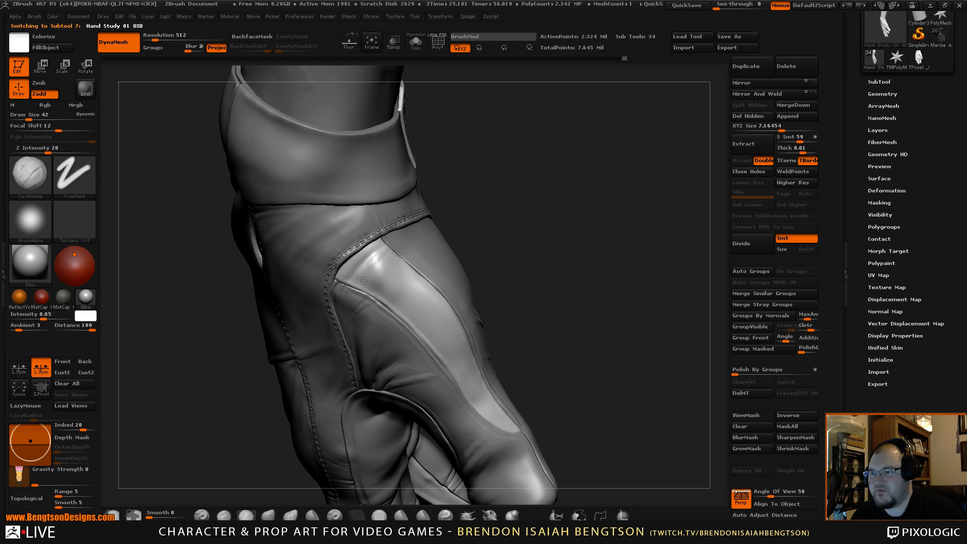
drag(561, 230, 386, 268)
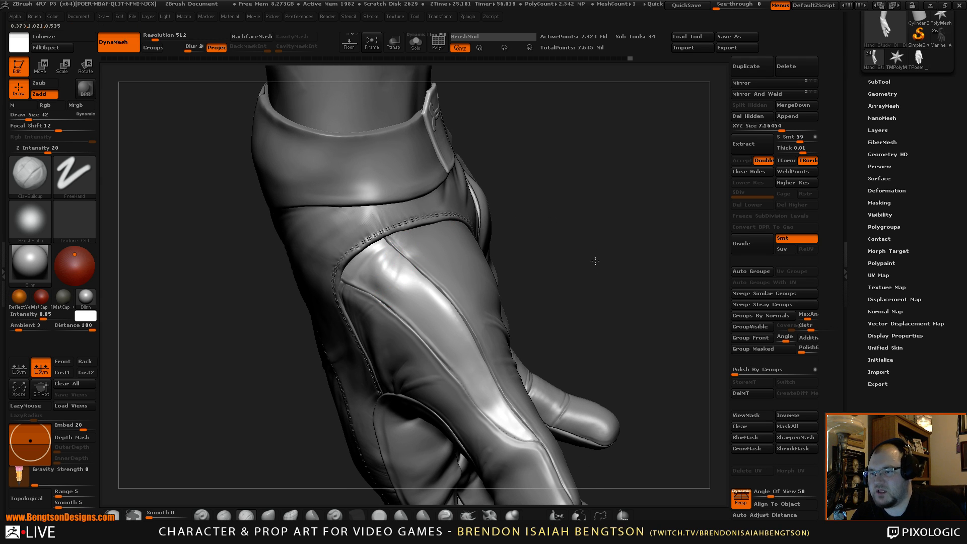
mouse_move(596, 261)
mouse_down()
mouse_move(444, 362)
mouse_move(440, 350)
mouse_up()
- Build fine wrinkles at the thumb-tip end of the inset strip at draw size 24 and smooth them
key(space)
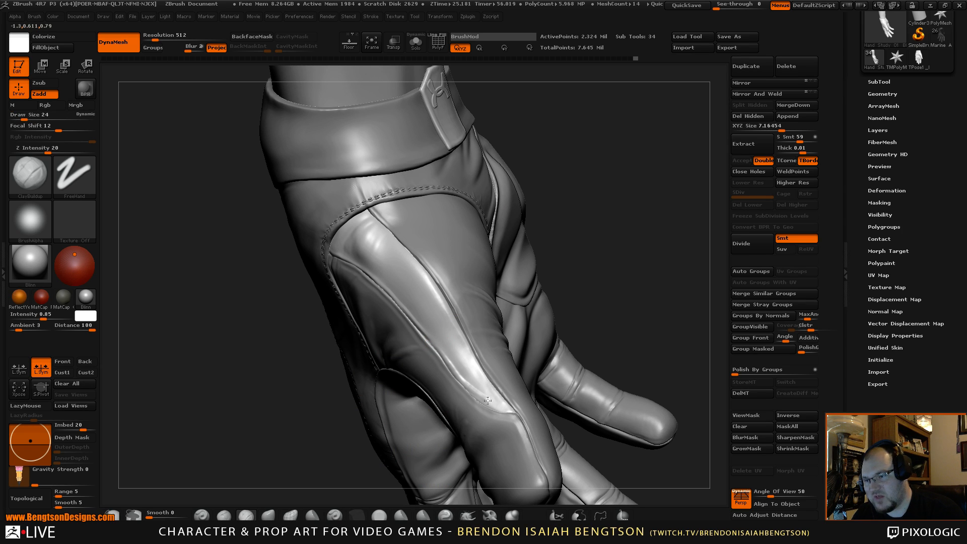
drag(610, 226, 432, 325)
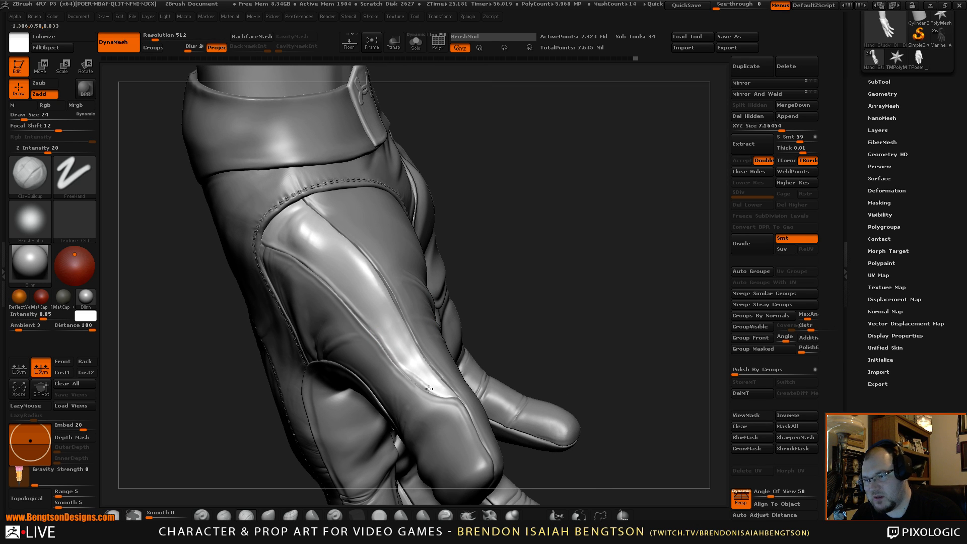
drag(615, 254, 596, 273)
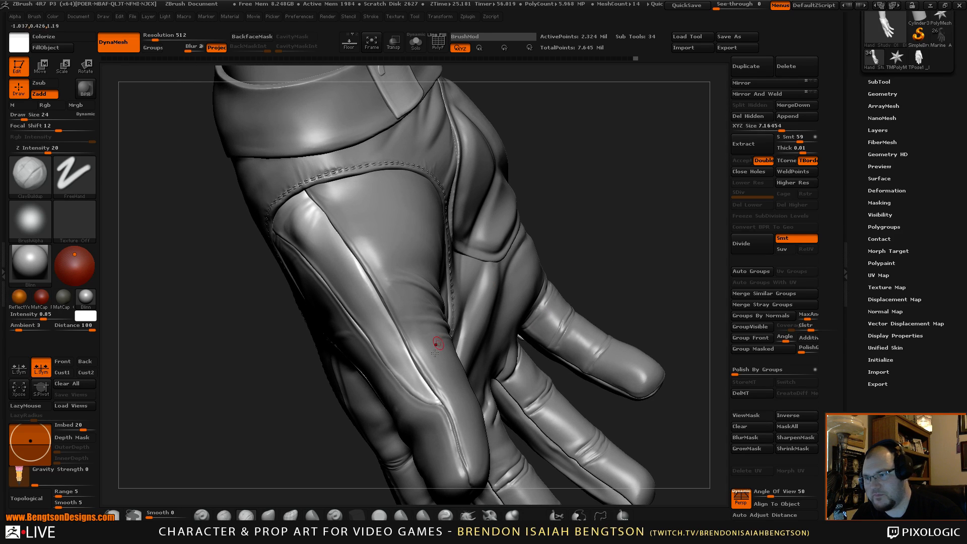
shift+drag(420, 381, 401, 372)
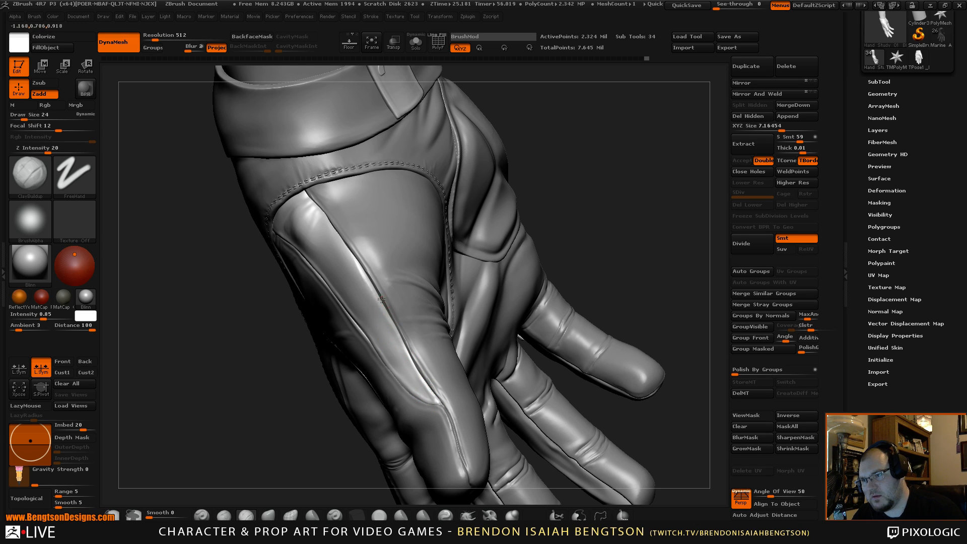
- Add soft folds across the middle of the thumb's inset strip at draw size 47, smooth them, and quick-save the project
key(space)
drag(358, 275, 365, 276)
key(shift)
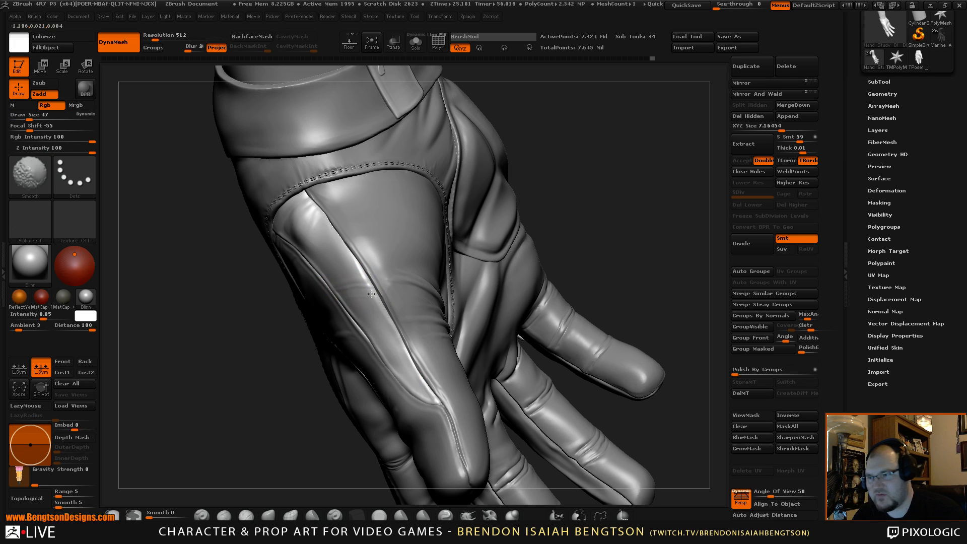
shift+drag(363, 308, 371, 297)
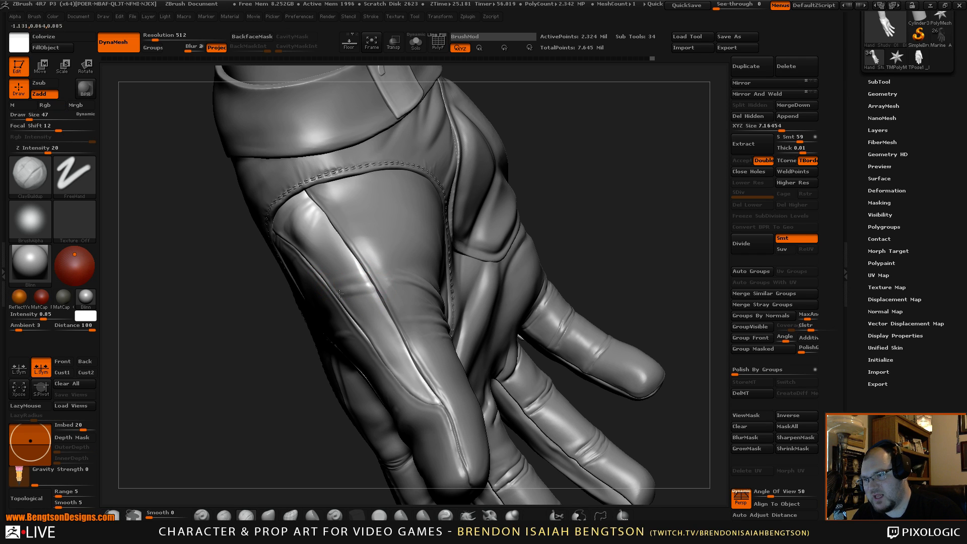
key(ctrl+s)
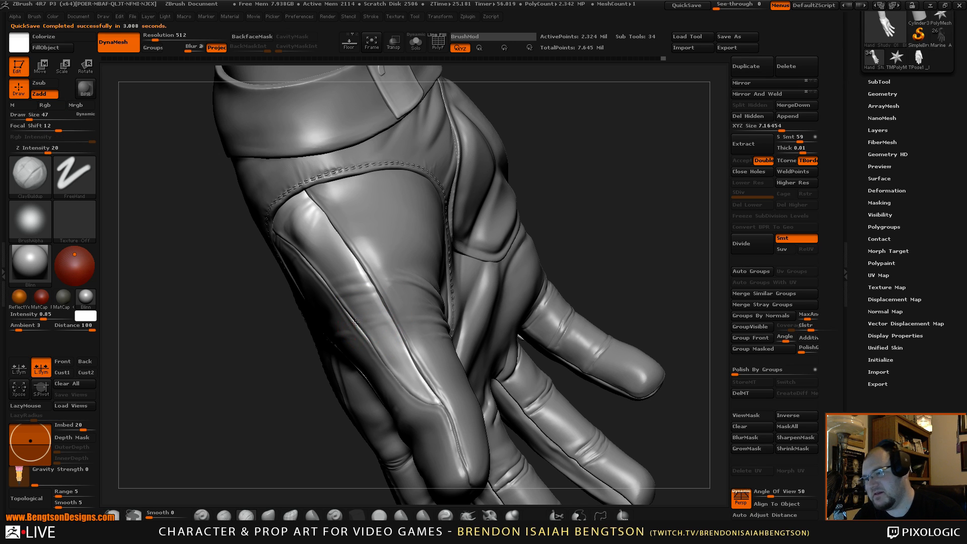
- Select the thumb's side panel and extend its tension folds with ClayBuildup at draw size 47 toward the thumb joint
mouse_move(636, 123)
alt+mouse_down()
mouse_move(643, 235)
mouse_move(622, 286)
mouse_move(617, 273)
mouse_move(631, 329)
mouse_move(439, 339)
alt+mouse_up()
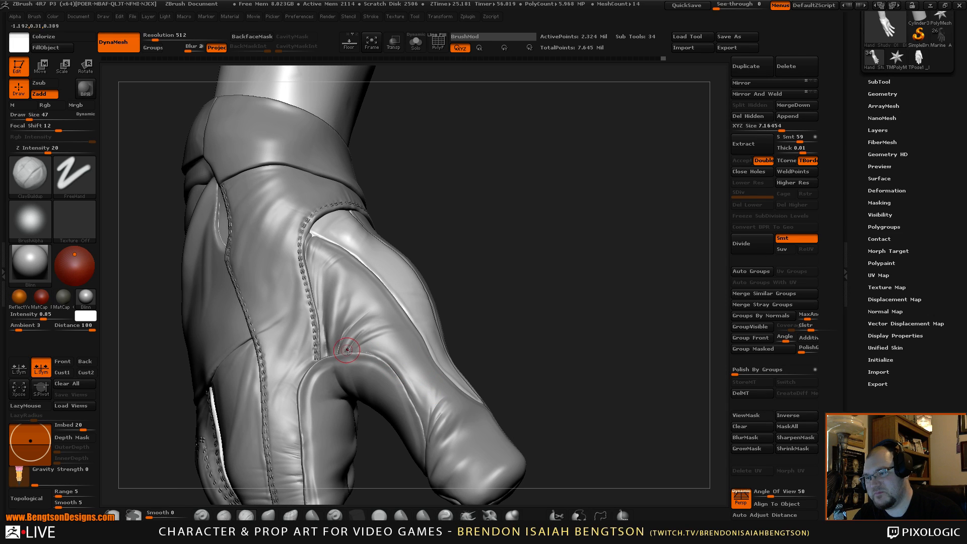
drag(347, 349, 395, 350)
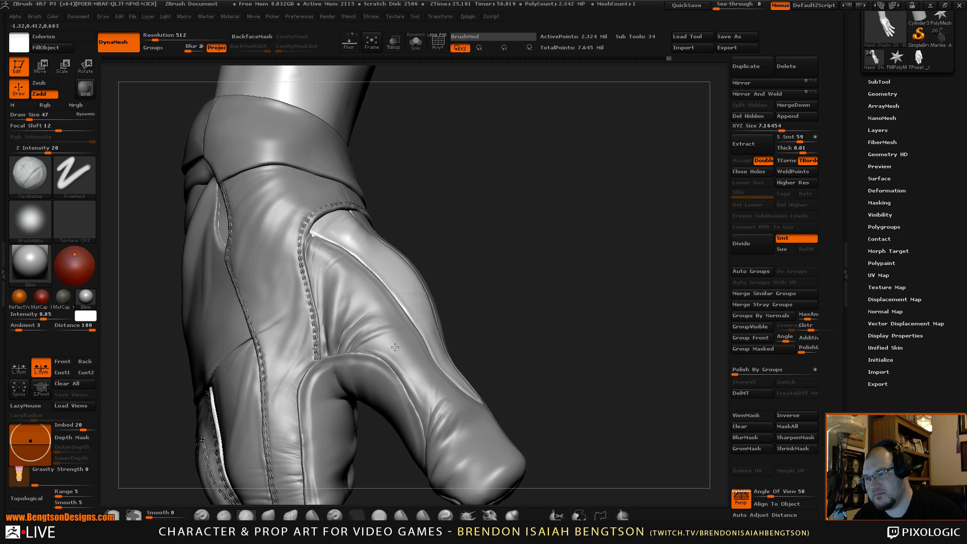
alt+click(403, 359)
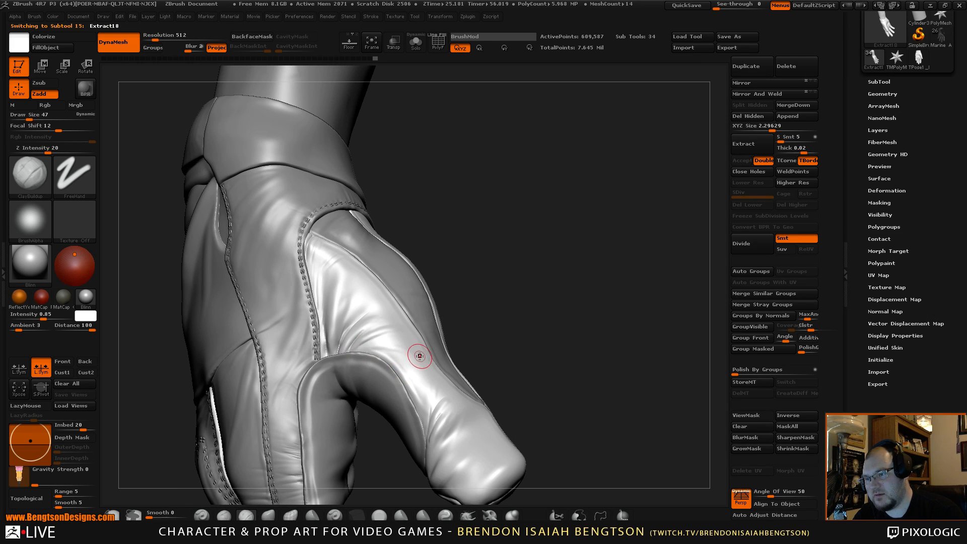
drag(414, 361, 422, 366)
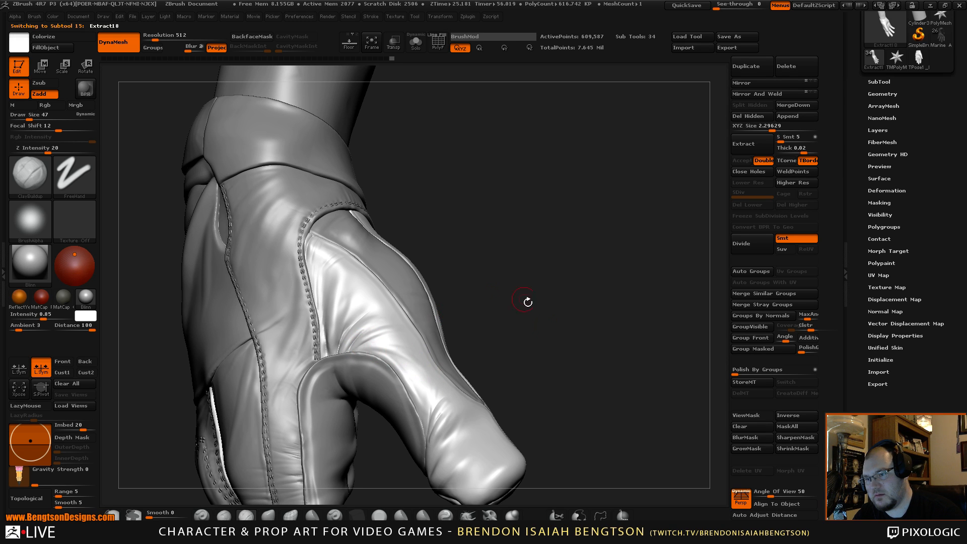
mouse_move(528, 301)
mouse_down()
mouse_move(542, 274)
mouse_move(554, 274)
mouse_up()
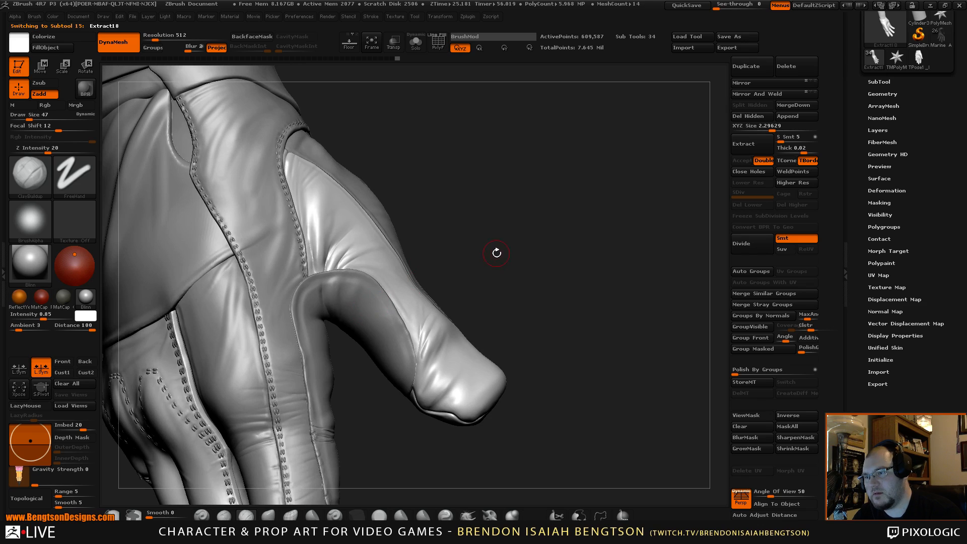
- Select the panel lining the gap between thumb and index finger and build folds along its upper seam
drag(497, 253, 353, 321)
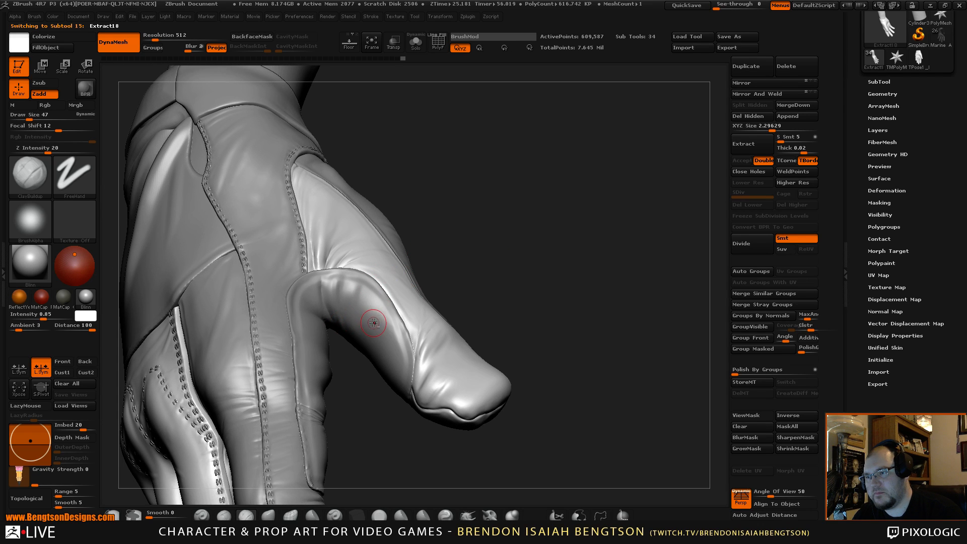
alt+click(375, 320)
drag(441, 228, 340, 297)
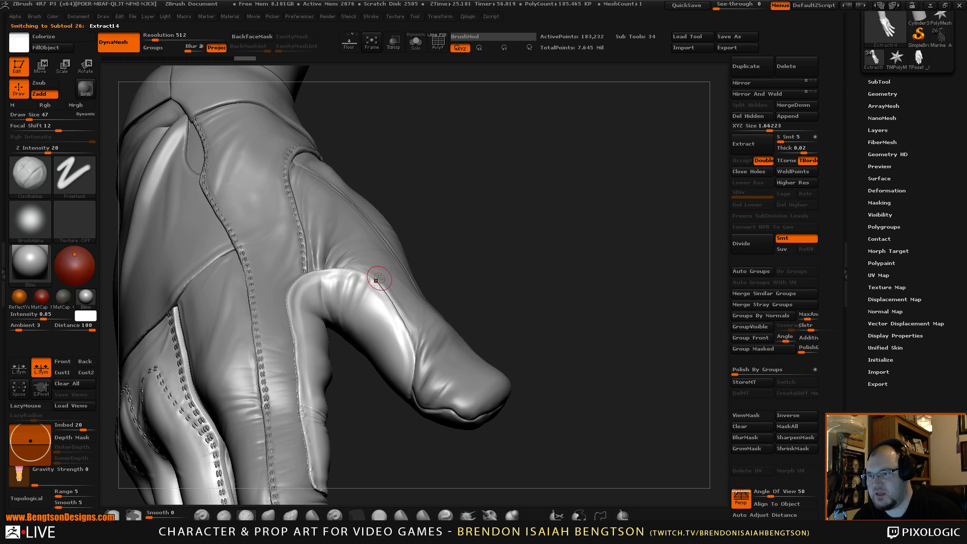
- Examine the whole glove from the back, thumb side and palm, checking the stitches and folds around the knuckles
alt+drag(574, 241, 557, 76)
drag(513, 249, 505, 278)
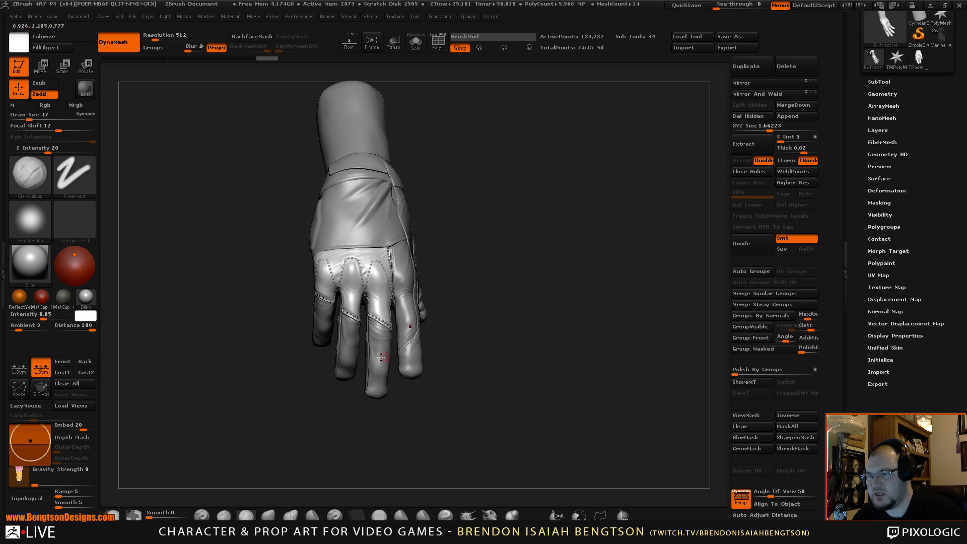
drag(354, 385, 368, 421)
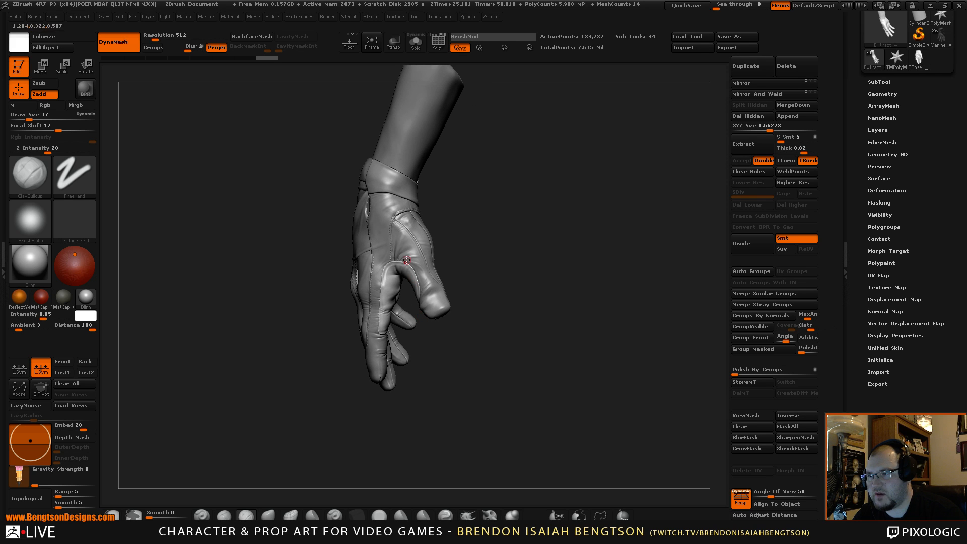
alt+drag(510, 215, 544, 255)
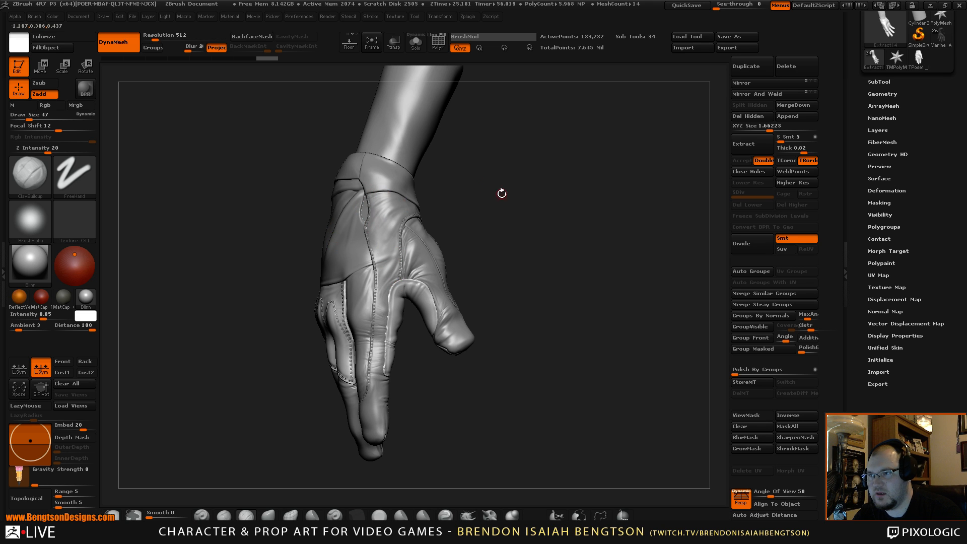
drag(502, 193, 566, 212)
alt+drag(509, 170, 565, 216)
mouse_move(621, 189)
alt+mouse_down()
mouse_move(572, 167)
mouse_move(609, 191)
alt+mouse_up()
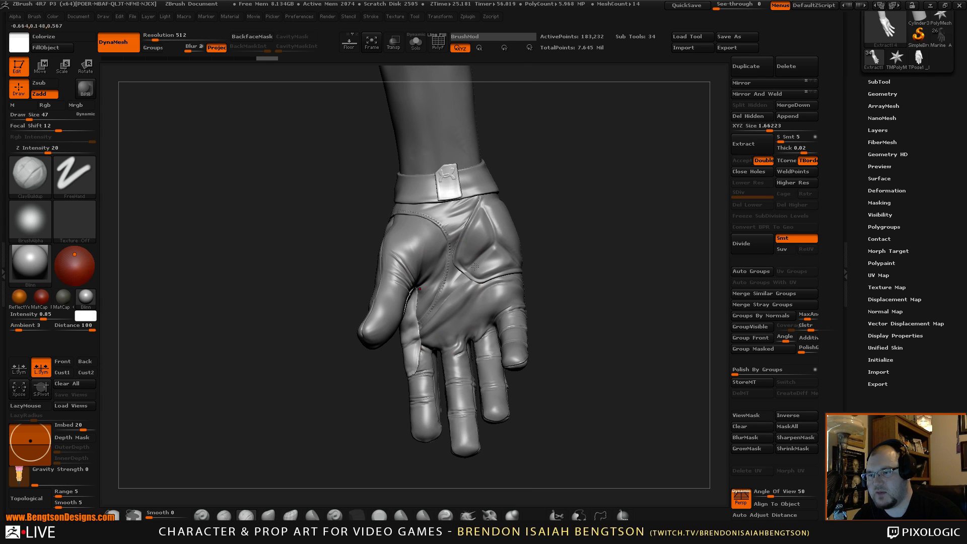
drag(606, 264, 472, 291)
drag(529, 262, 589, 248)
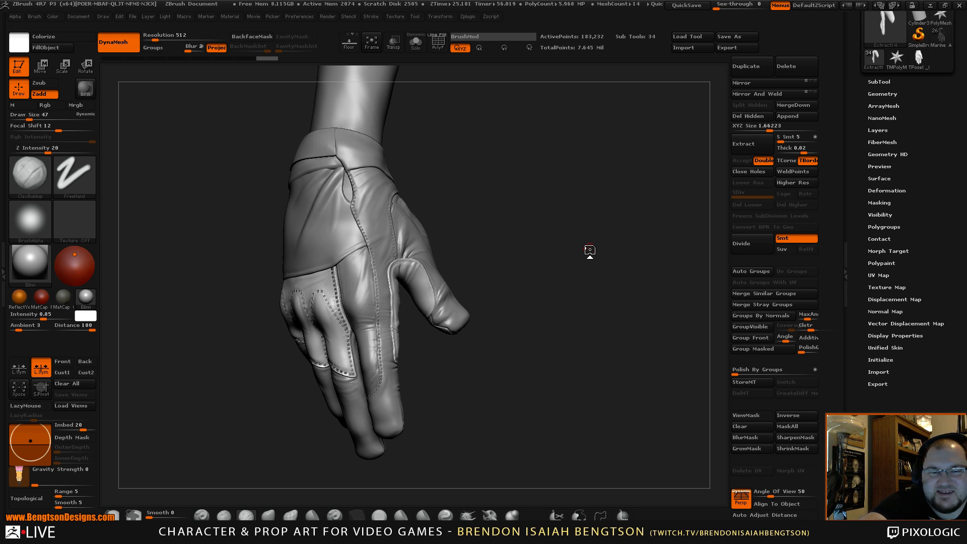
drag(554, 298, 625, 209)
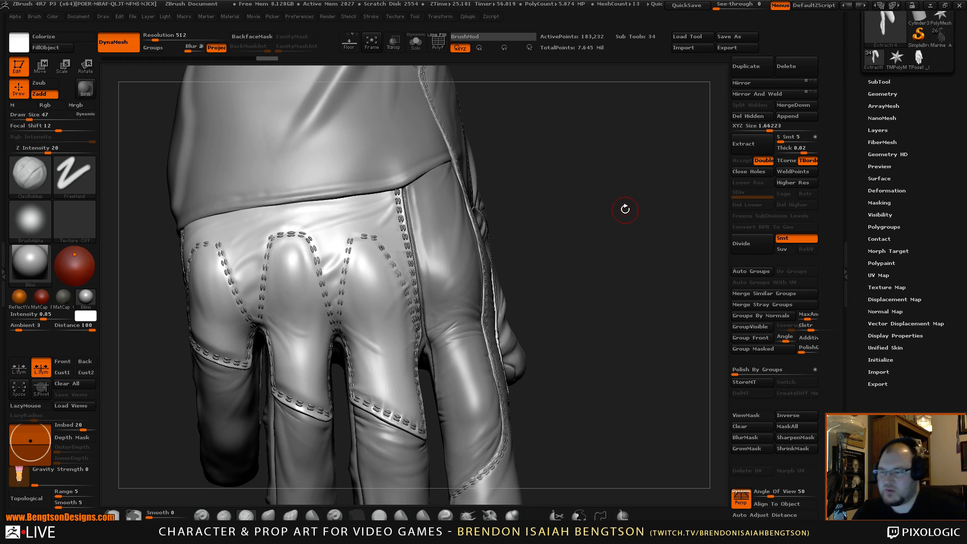
- Select the stitched knuckle panel and build puckers above the ring finger's hem stitches with ClayBuildup at draw size 32
alt+click(363, 320)
mouse_move(610, 280)
mouse_down()
mouse_move(633, 244)
mouse_move(614, 221)
mouse_up()
alt+drag(628, 279, 626, 330)
key(space)
drag(297, 353, 291, 354)
click(295, 354)
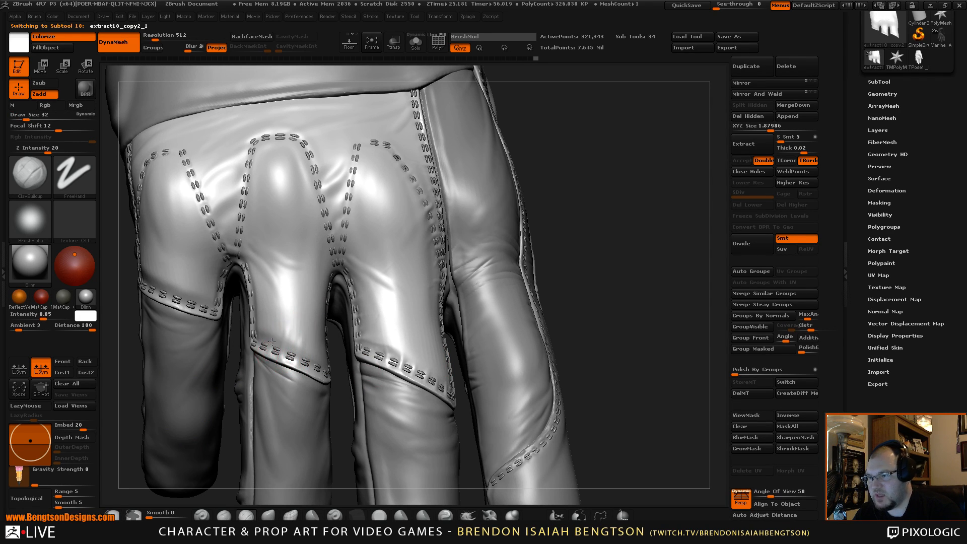
drag(276, 351, 297, 357)
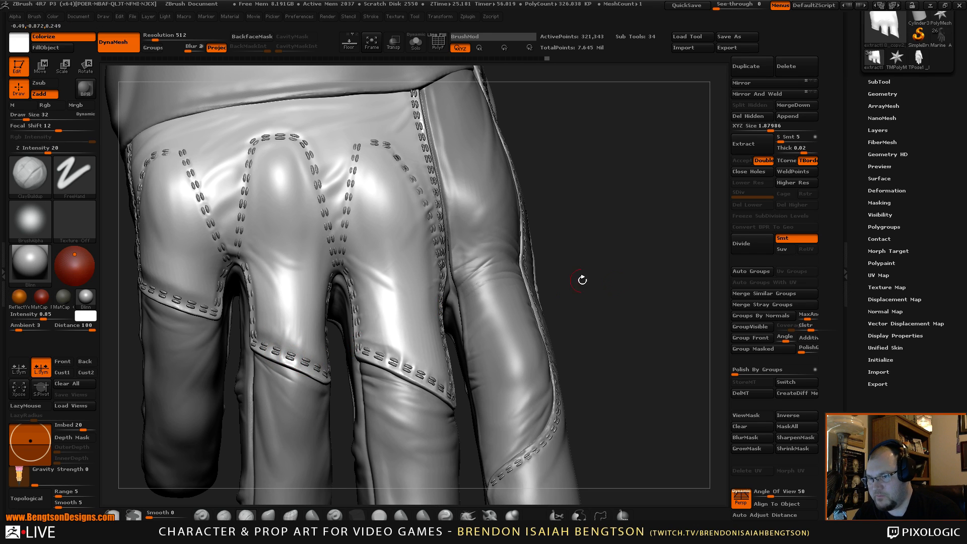
- Sculpt folds along the ring finger's edge facing the middle finger on the knuckle panel and smooth them
drag(583, 280, 534, 288)
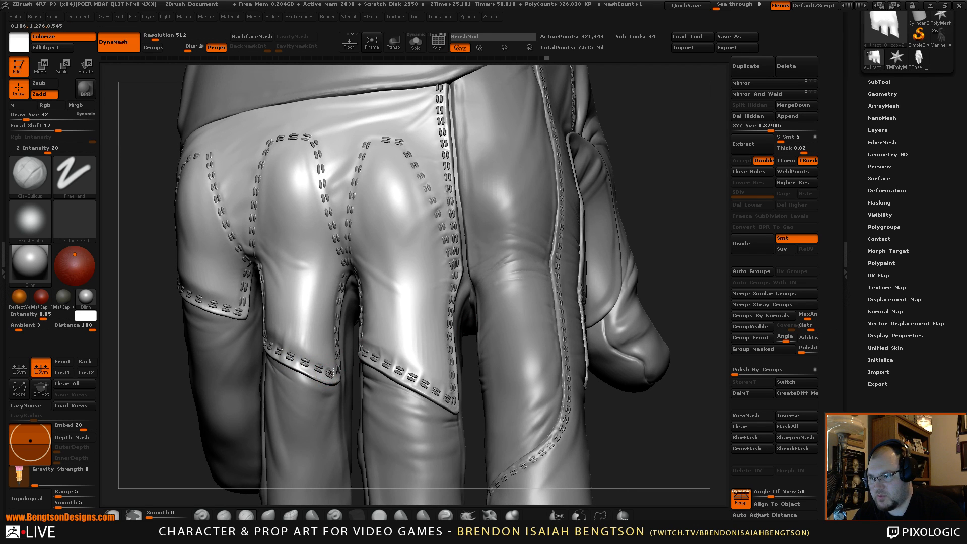
drag(329, 373, 335, 314)
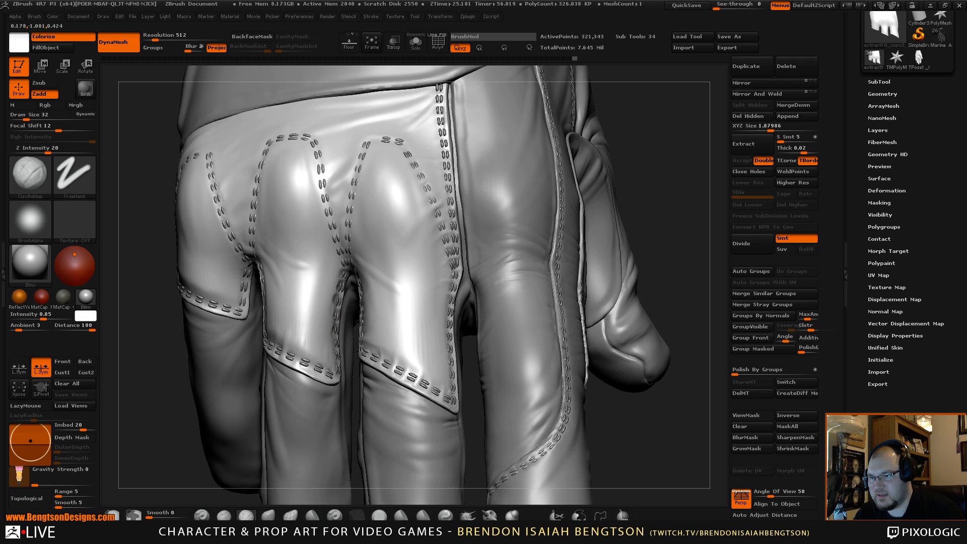
key(shift)
key(shift)
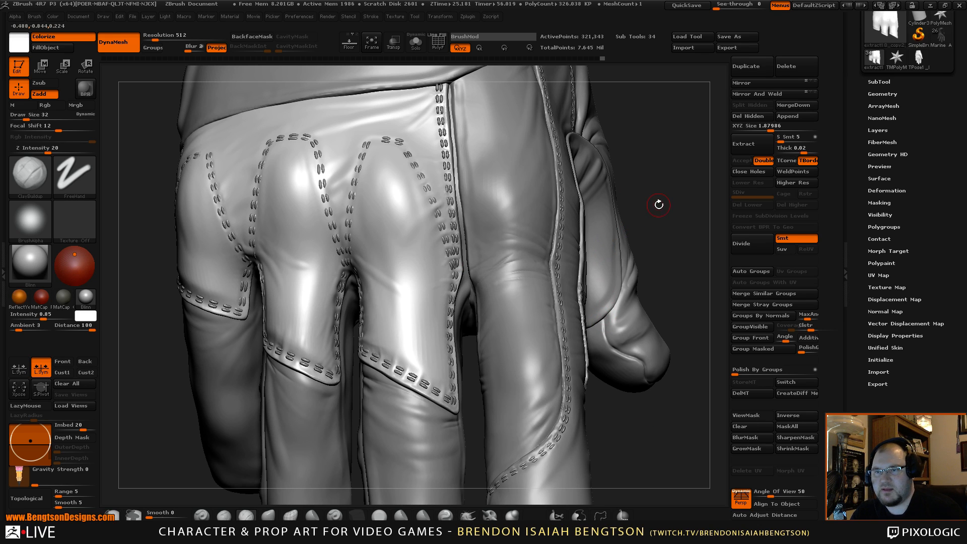
- Carve and smooth small puckers beside the stitches on the ring finger's edge facing the little finger
drag(664, 199, 621, 249)
mouse_move(621, 248)
alt+mouse_down()
mouse_move(628, 270)
mouse_move(542, 243)
alt+mouse_up()
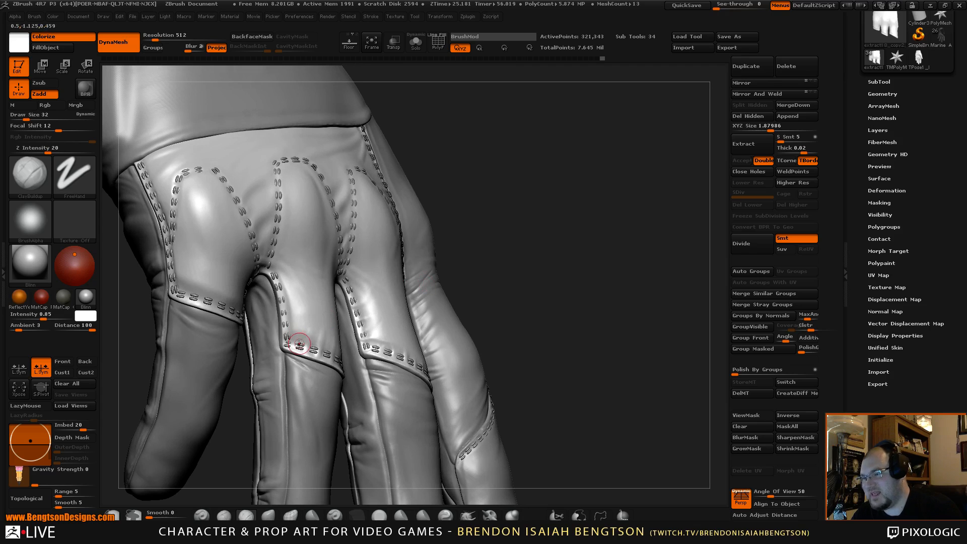
alt+click(292, 336)
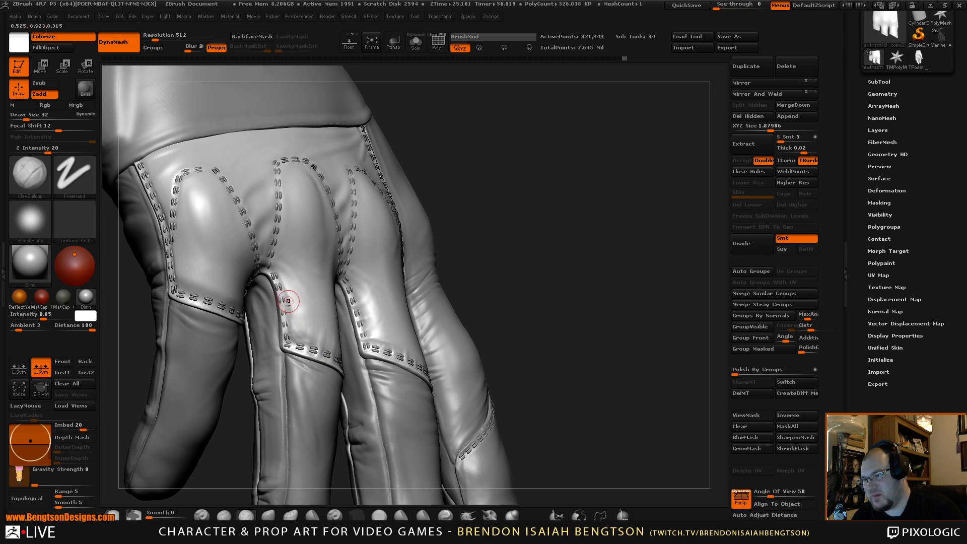
key(shift)
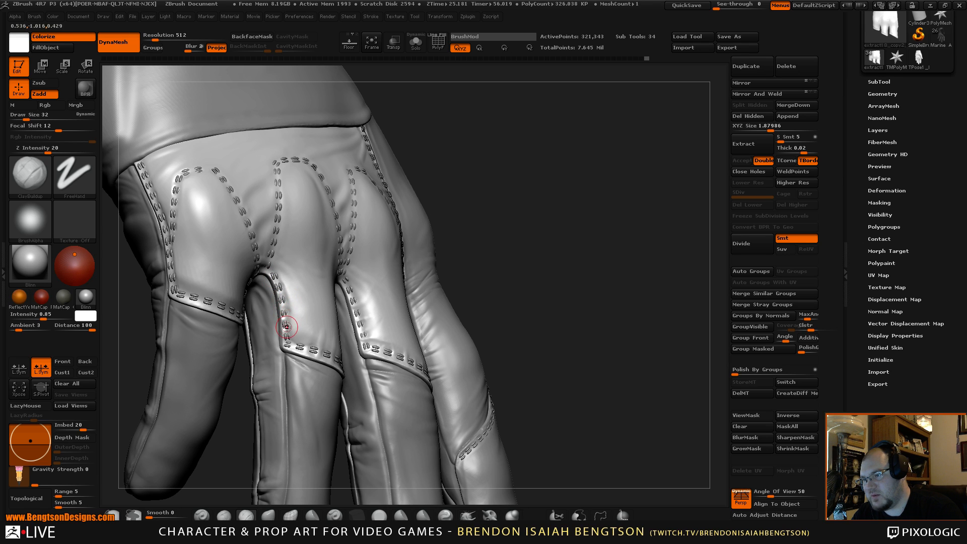
- Isolate the knuckle panel and carve a crease along the ring finger's edge facing the little finger with the Dam_Standard brush
drag(348, 235, 469, 296)
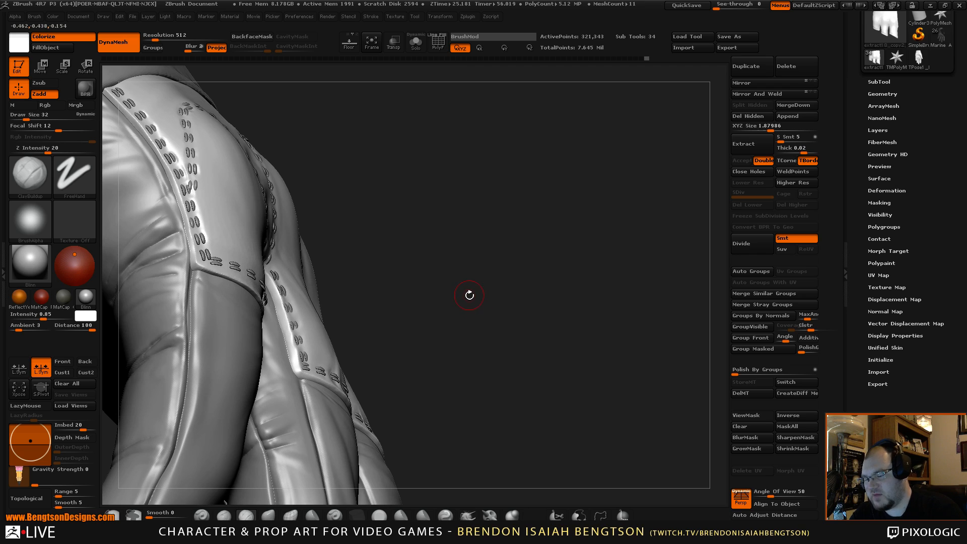
key(alt+s)
key(b)
key(d)
key(s)
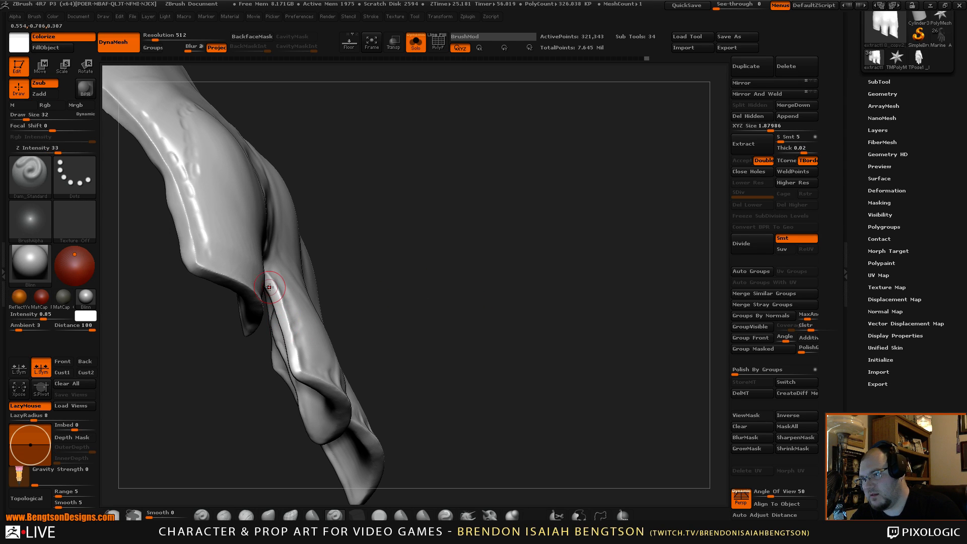
drag(282, 315, 306, 374)
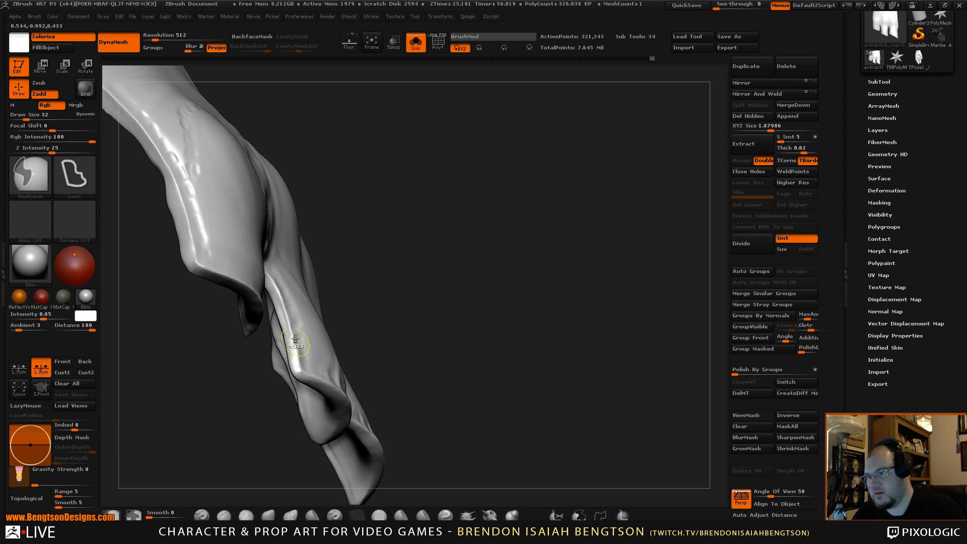
- Flatten the isolated panel's edge between the little and ring fingers with TrimDynamic, and show the whole glove again
mouse_move(419, 249)
mouse_down()
mouse_move(437, 225)
mouse_move(428, 202)
mouse_move(359, 261)
mouse_up()
click(379, 515)
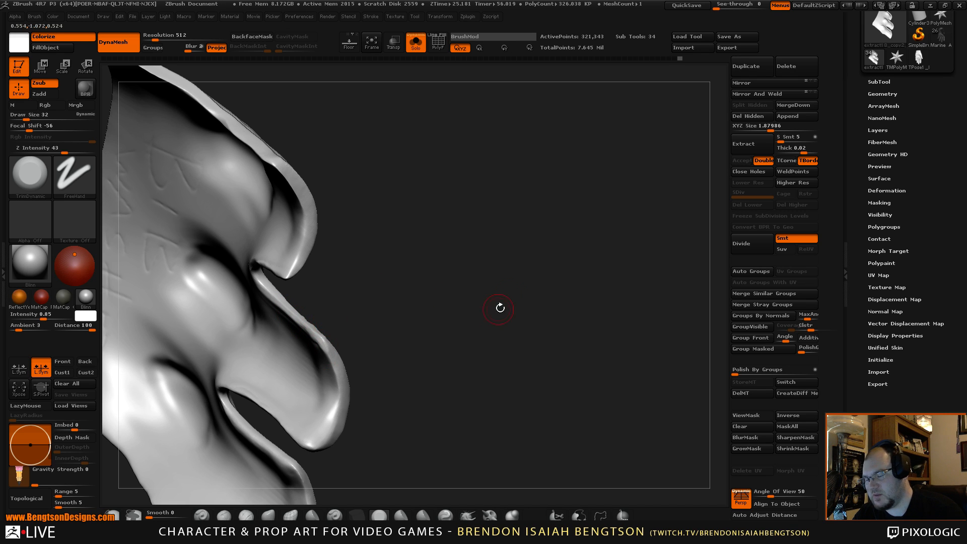
key(alt+s)
mouse_move(541, 244)
mouse_down()
mouse_move(530, 310)
mouse_move(534, 240)
mouse_up()
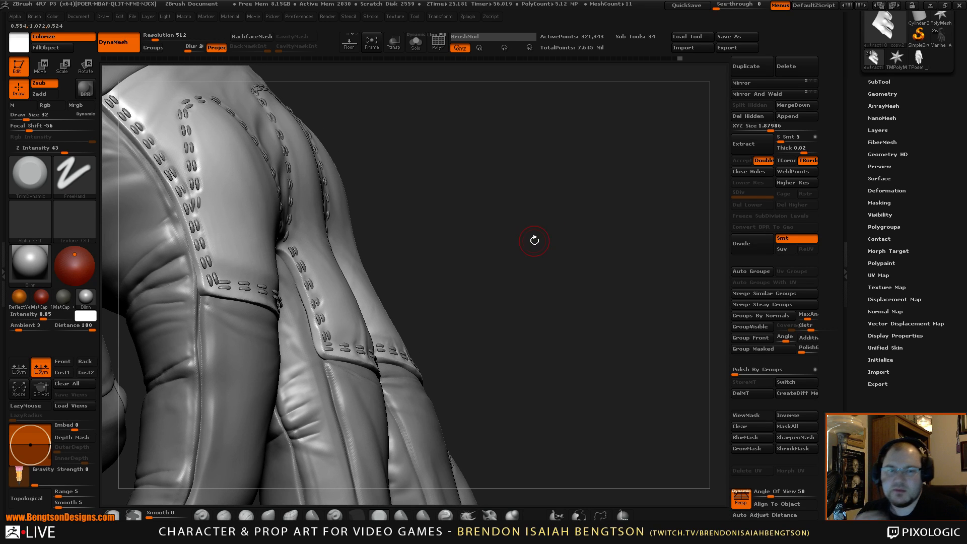
- Build a small pucker beside the upper stitches on the ring finger's edge facing the little finger, using ClayBuildup at draw size 17
mouse_move(540, 306)
mouse_down()
mouse_move(519, 258)
mouse_move(471, 259)
mouse_move(547, 244)
mouse_move(550, 228)
mouse_move(310, 253)
mouse_up()
key(b)
key(c)
key(b)
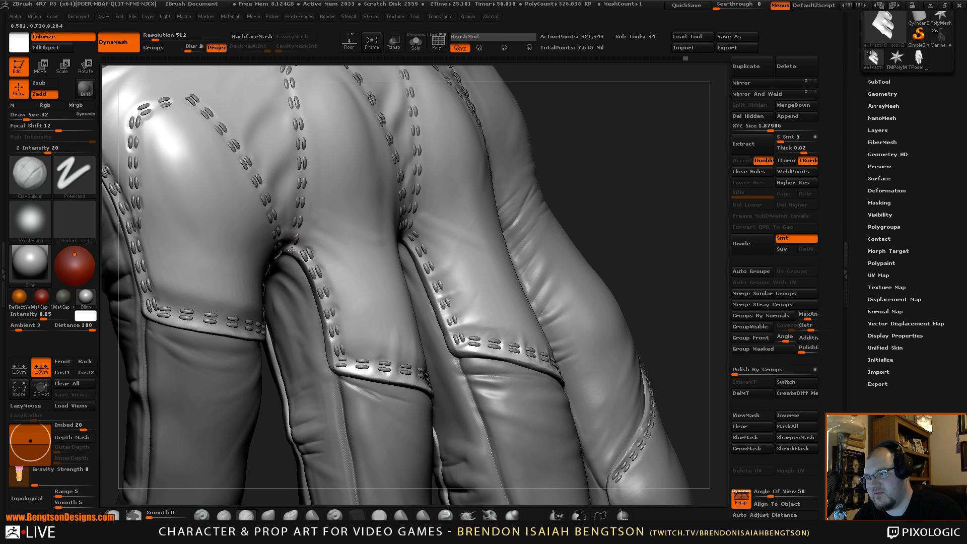
key(space)
click(295, 252)
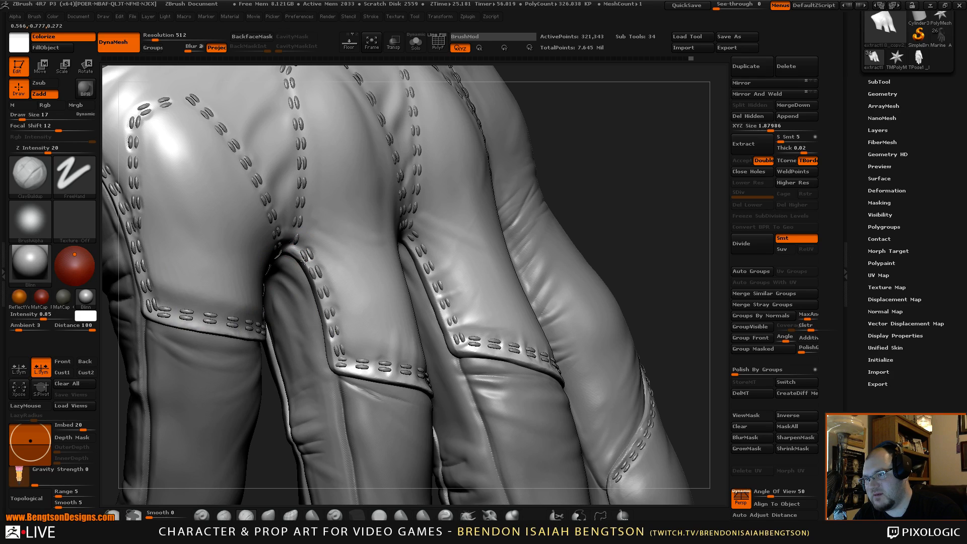
drag(308, 265, 329, 264)
- Add broader puckers lower along the same ring finger edge with ClayBuildup at draw size 28
key(space)
click(330, 268)
mouse_move(641, 207)
alt+mouse_down()
mouse_move(633, 173)
mouse_move(630, 198)
alt+mouse_up()
drag(514, 241, 501, 243)
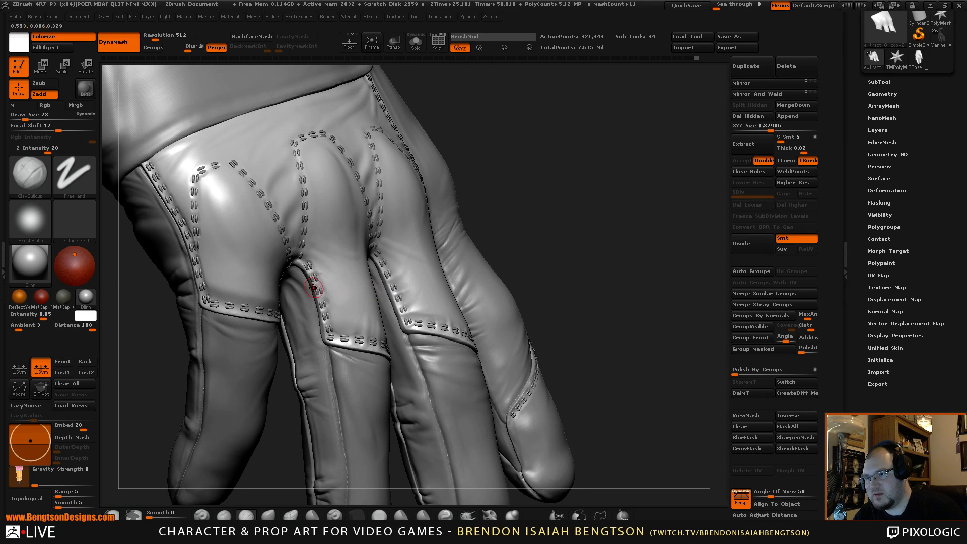
mouse_move(324, 291)
mouse_down()
mouse_move(345, 326)
mouse_move(341, 301)
mouse_up()
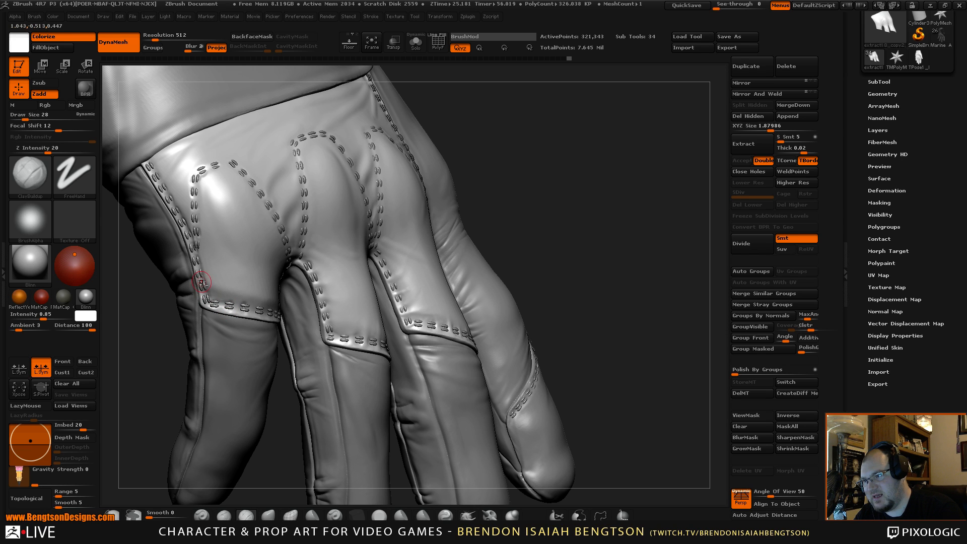
- Sculpt and smooth puckers above the little finger's hem stitches, near the corner facing the ring finger
drag(285, 412, 327, 409)
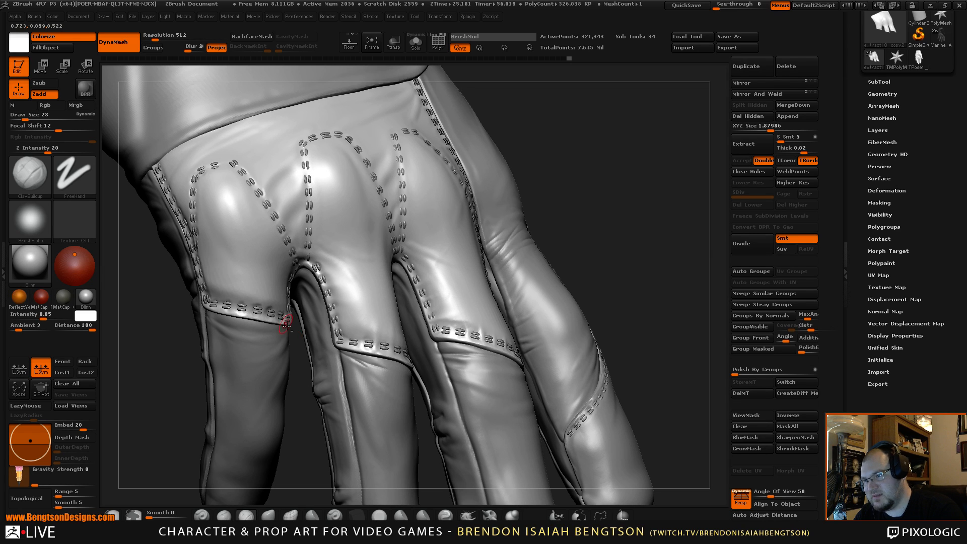
drag(304, 331, 289, 319)
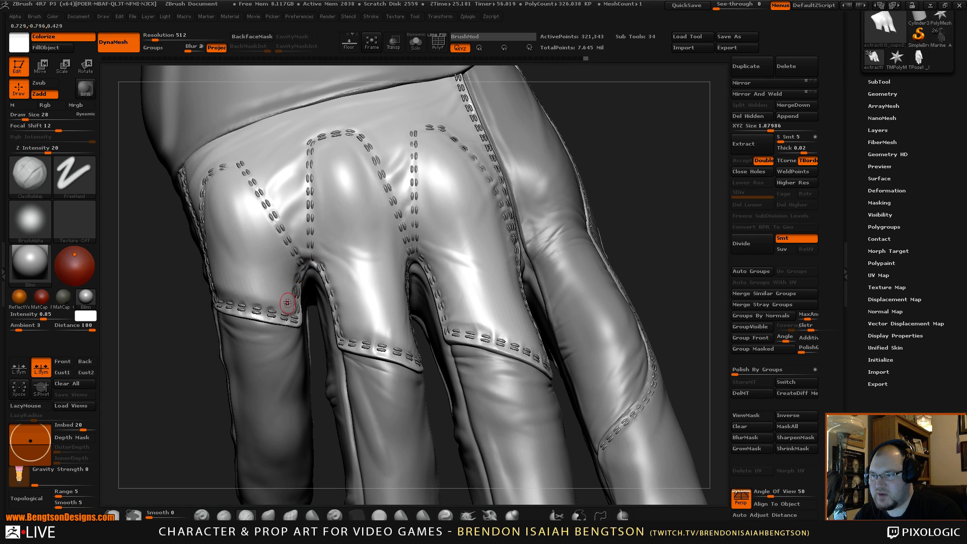
key(shift)
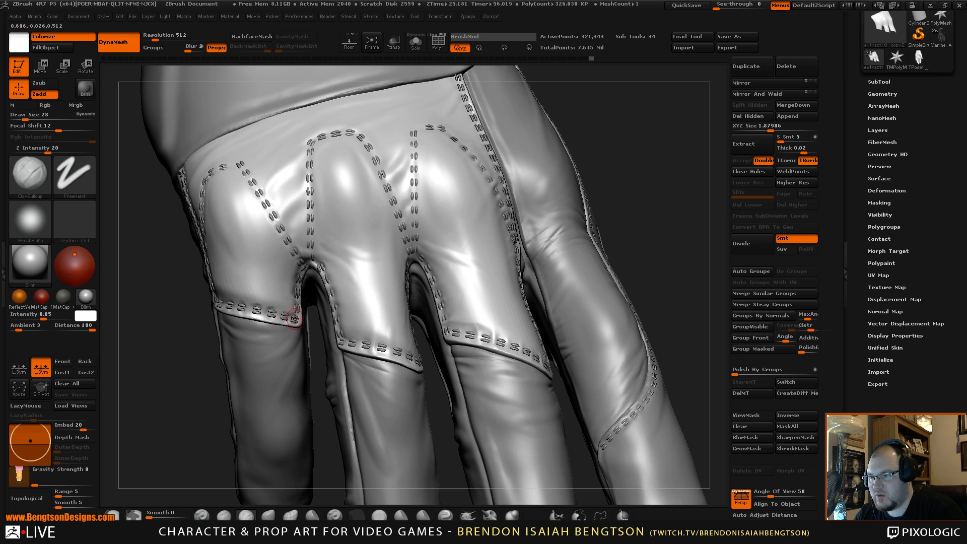
key(shift)
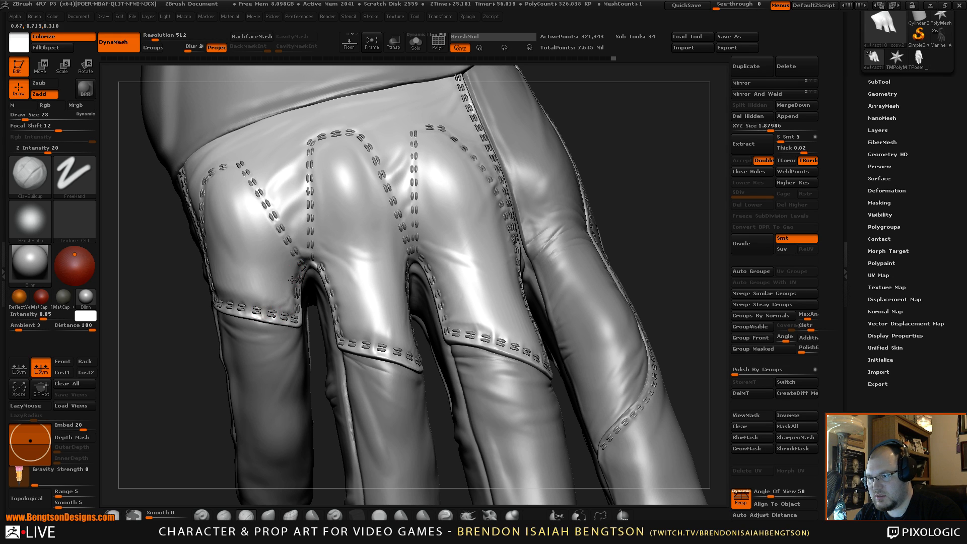
key(shift)
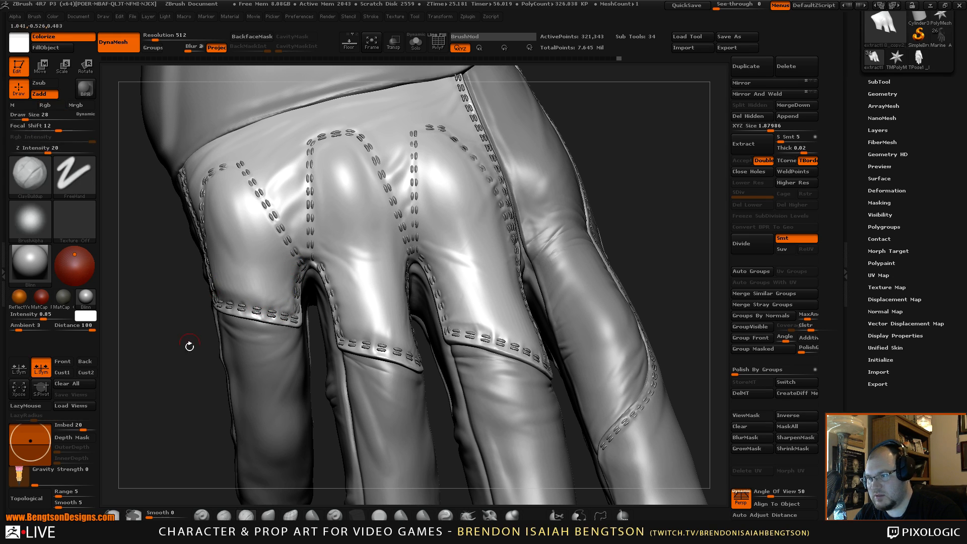
- Build and smooth puckers along the stitched seam on the little finger's outer side, up toward the cuff
drag(190, 346, 215, 295)
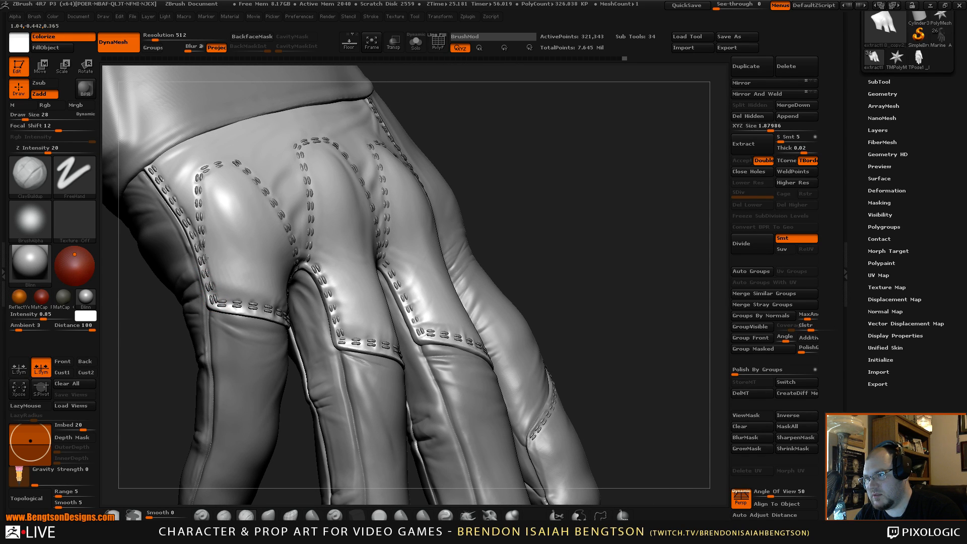
key(shift)
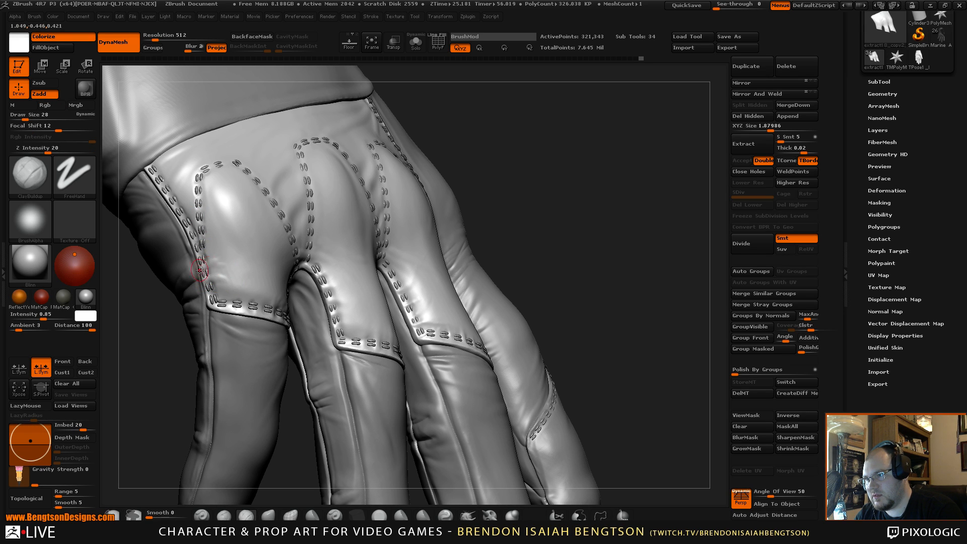
key(shift)
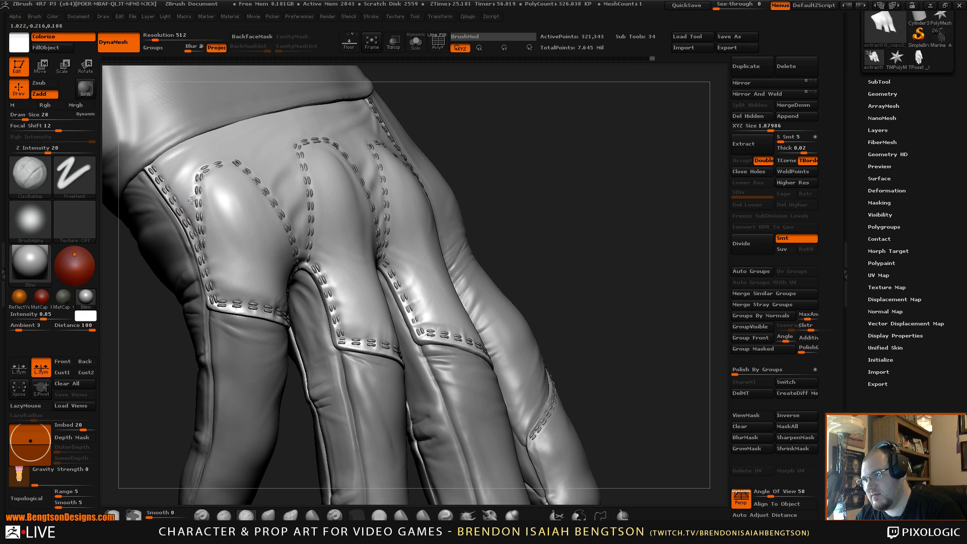
mouse_move(195, 177)
mouse_down()
mouse_move(180, 205)
mouse_move(190, 178)
mouse_move(176, 175)
mouse_move(187, 175)
mouse_move(167, 186)
mouse_up()
- Select the main glove body beside the knuckle panel's outer seam and set up the Move Topological brush at draw size 97
mouse_move(548, 181)
mouse_down()
mouse_move(572, 175)
mouse_move(573, 187)
mouse_move(535, 202)
mouse_up()
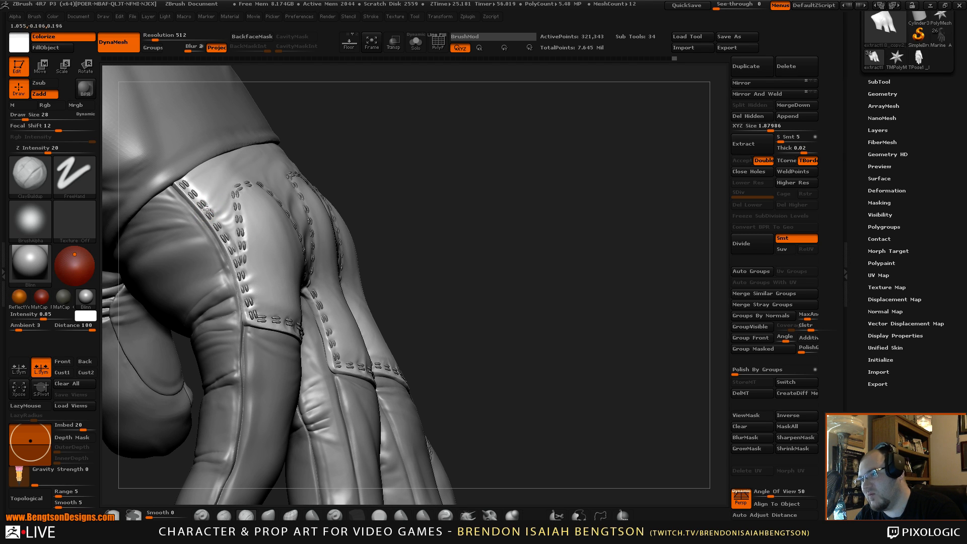
drag(374, 146, 401, 135)
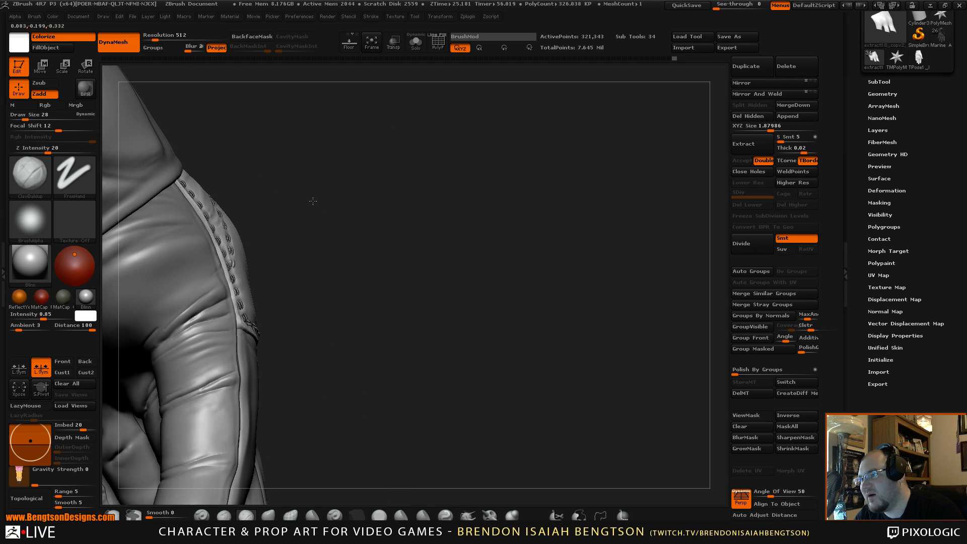
drag(312, 201, 325, 201)
alt+click(173, 220)
key(b)
key(m)
key(t)
key(space)
drag(182, 193, 194, 193)
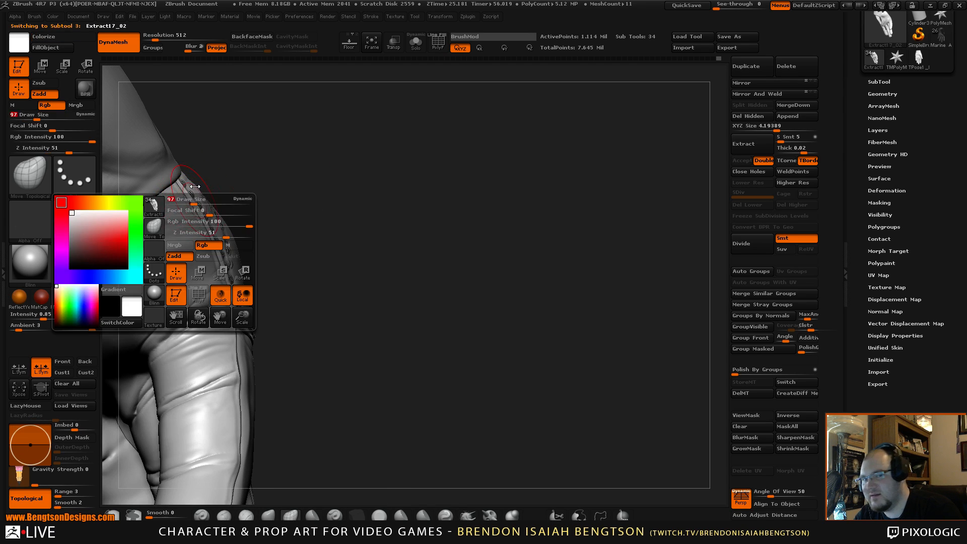
mouse_move(502, 267)
alt+mouse_down()
mouse_move(573, 272)
mouse_move(557, 277)
alt+mouse_up()
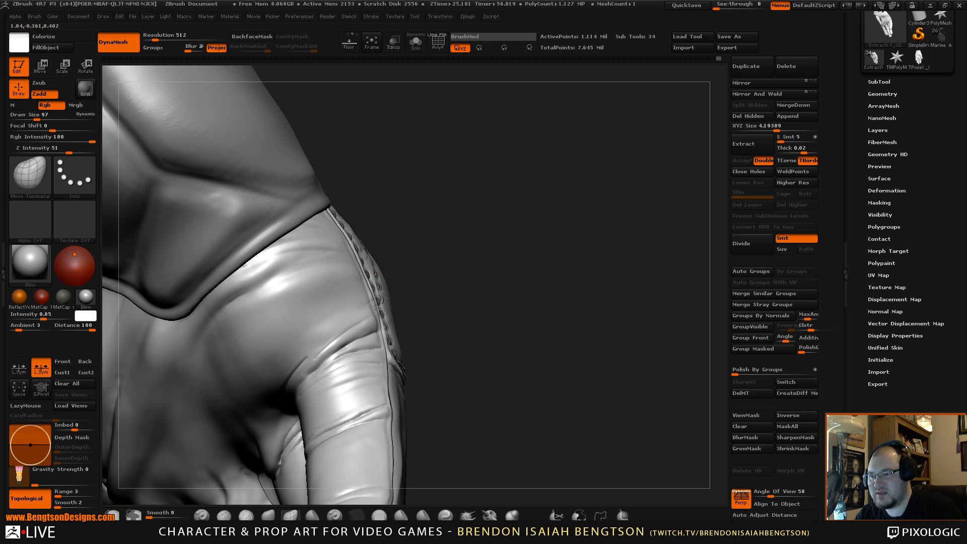
mouse_move(502, 323)
alt+mouse_down()
mouse_move(529, 272)
mouse_move(566, 279)
mouse_move(504, 319)
mouse_move(654, 220)
mouse_move(595, 263)
mouse_move(607, 267)
mouse_move(586, 327)
mouse_move(570, 300)
mouse_move(560, 309)
mouse_move(564, 341)
mouse_move(573, 294)
mouse_move(518, 304)
mouse_move(678, 316)
alt+mouse_up()
drag(549, 319, 583, 232)
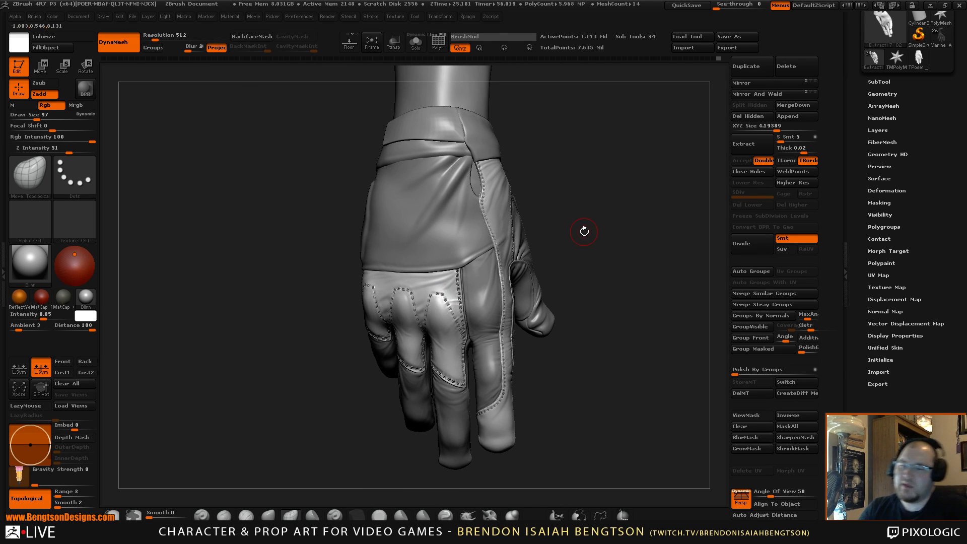